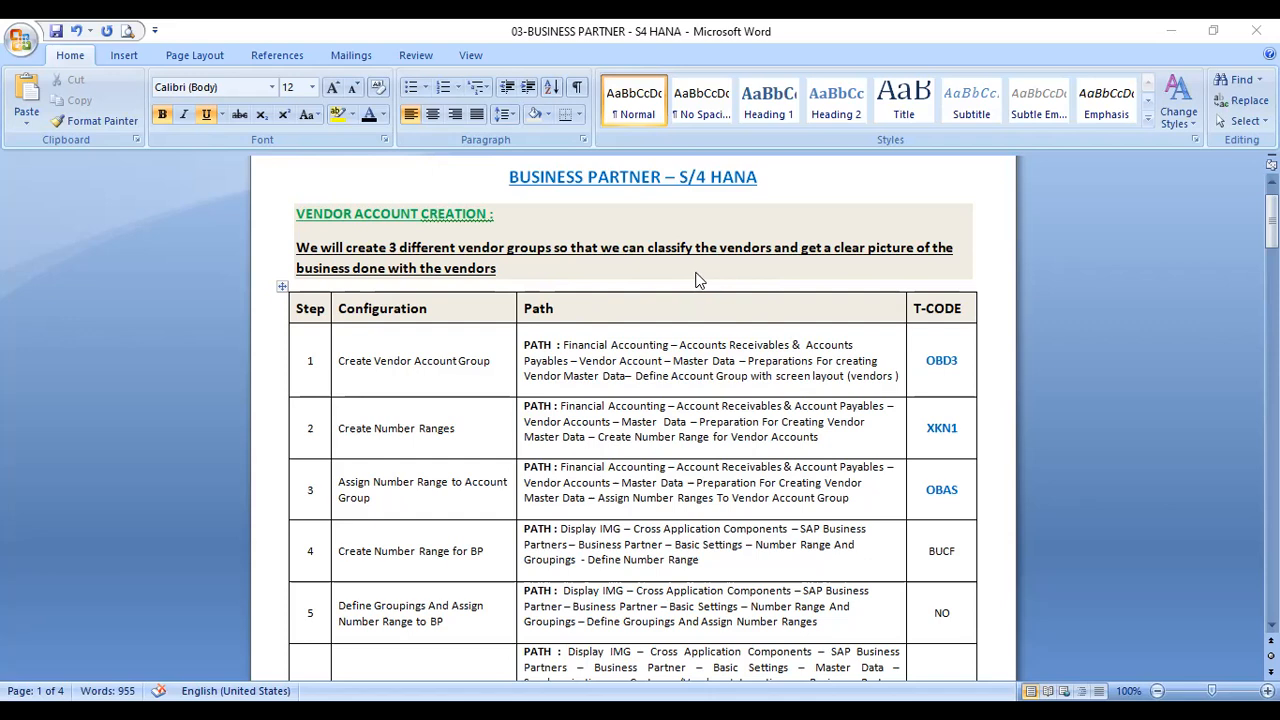
- Reduce the heights of the Create Vendor Account Group and Create New Vendor rows in the configuration table
scroll(674, 330, down, 3)
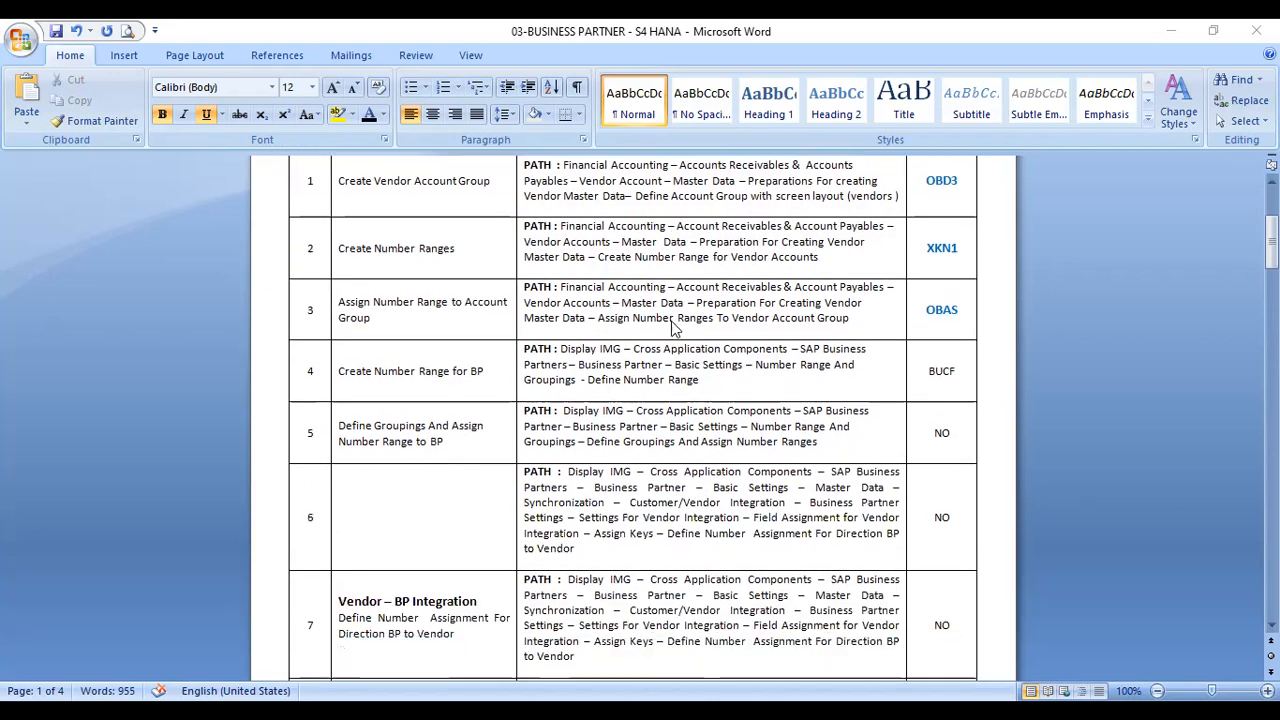
scroll(674, 328, down, 1)
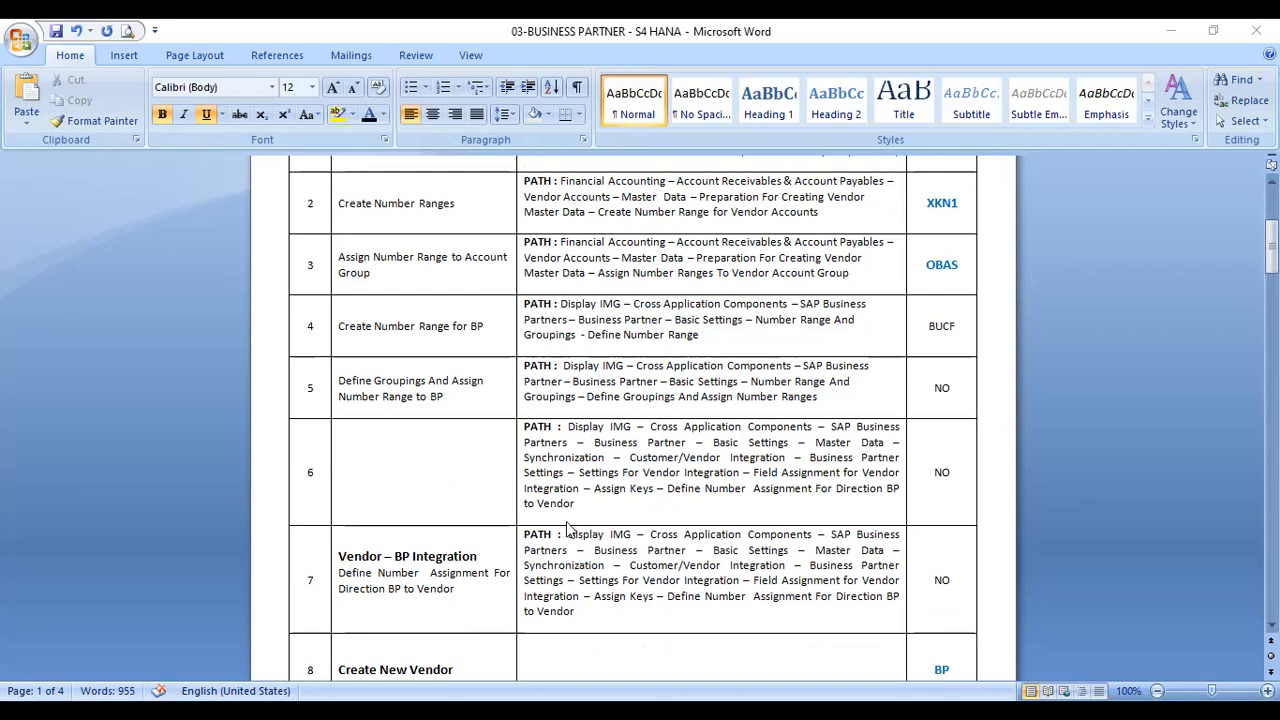
drag(571, 525, 576, 516)
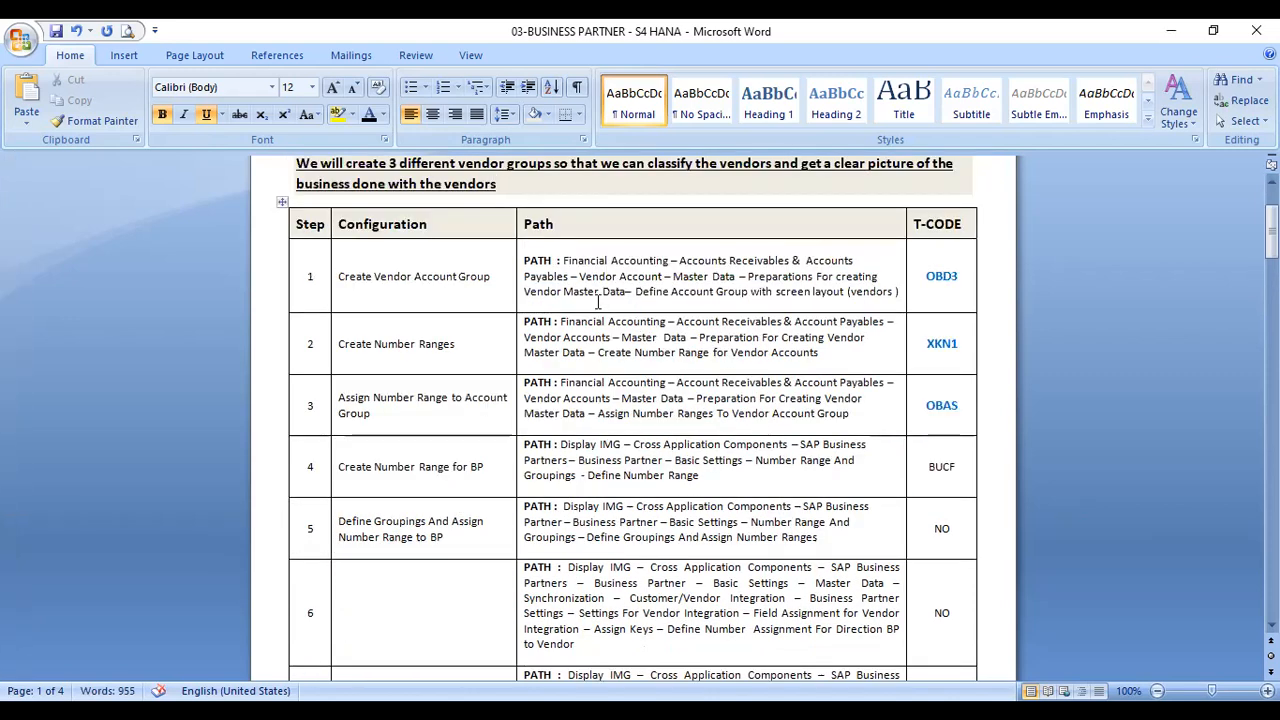
drag(588, 312, 593, 302)
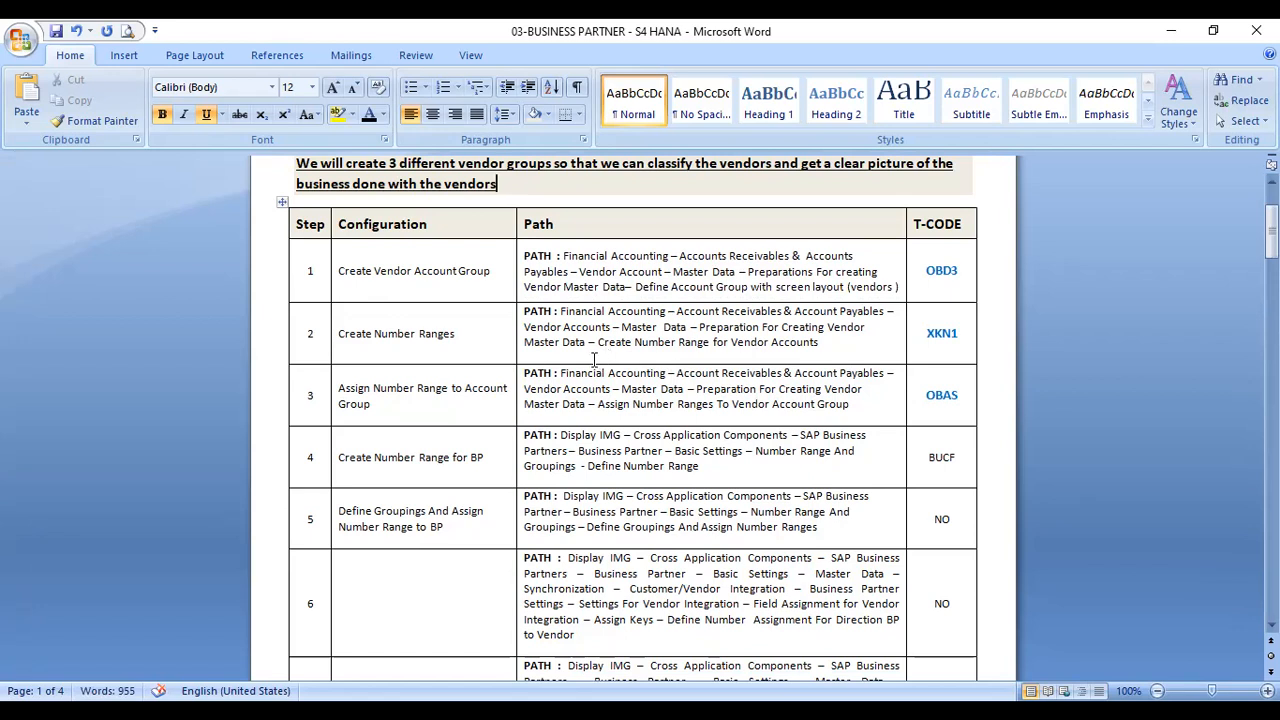
drag(579, 357, 580, 356)
drag(688, 489, 696, 481)
scroll(806, 480, down, 5)
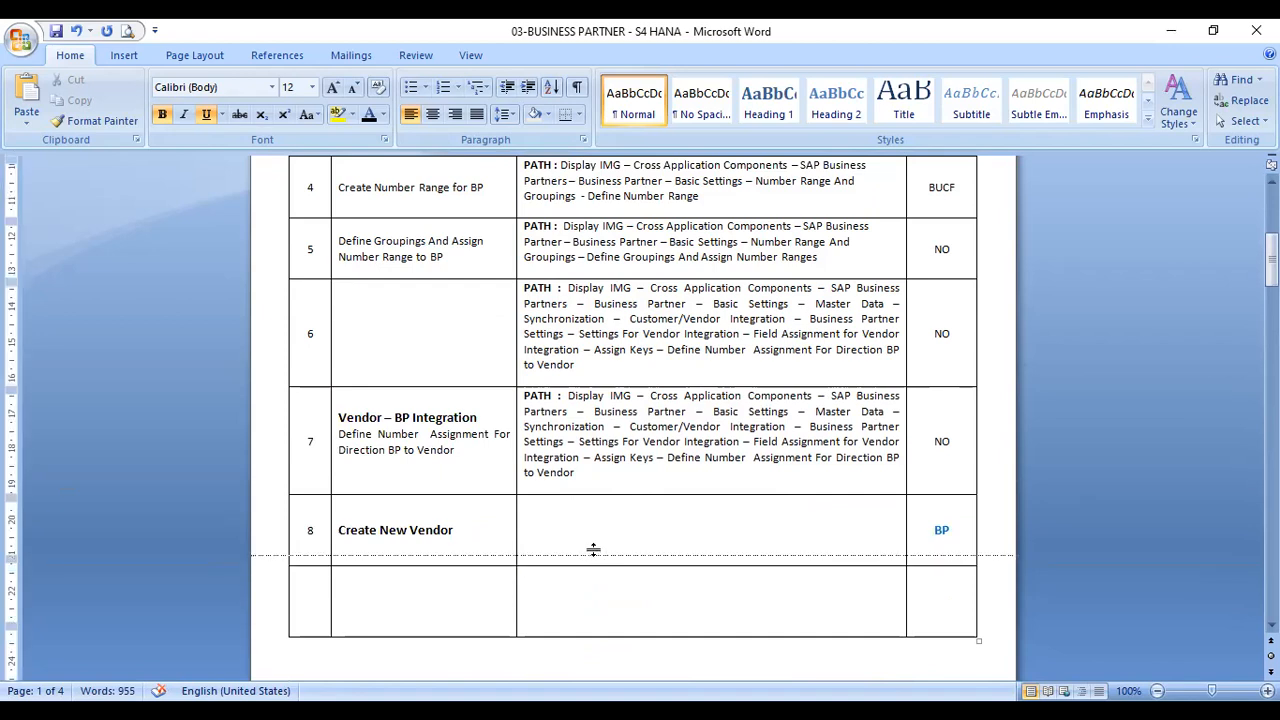
- Review the configuration steps, IMG paths and transaction codes in the vendor account creation table, including Create Number Range for BP
scroll(864, 427, up, 7)
scroll(864, 427, down, 2)
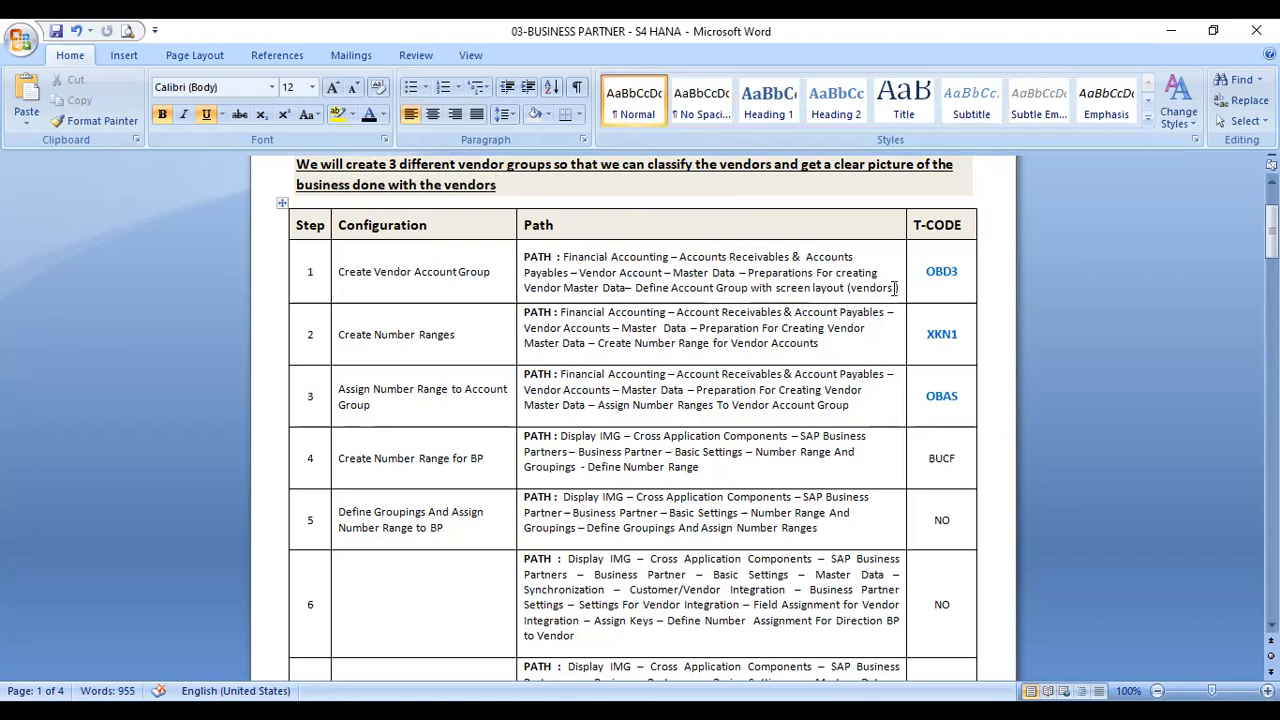
click(971, 273)
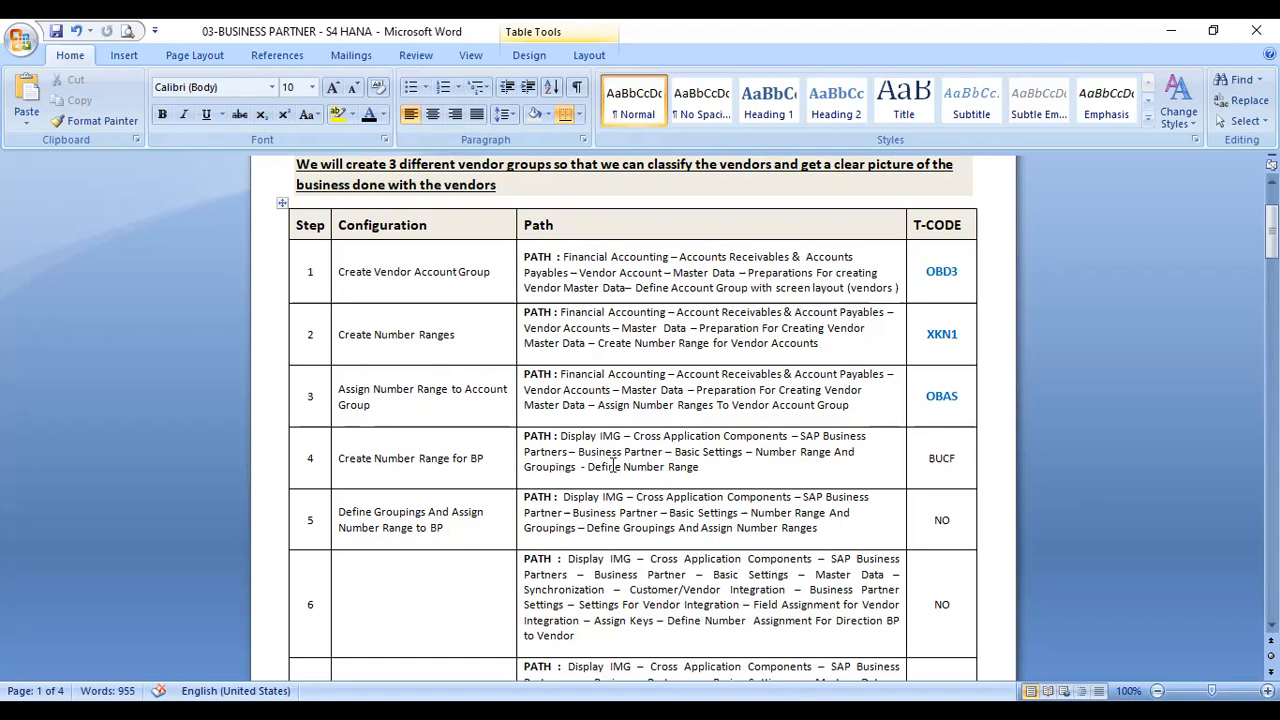
scroll(648, 430, down, 1)
scroll(648, 430, down, 3)
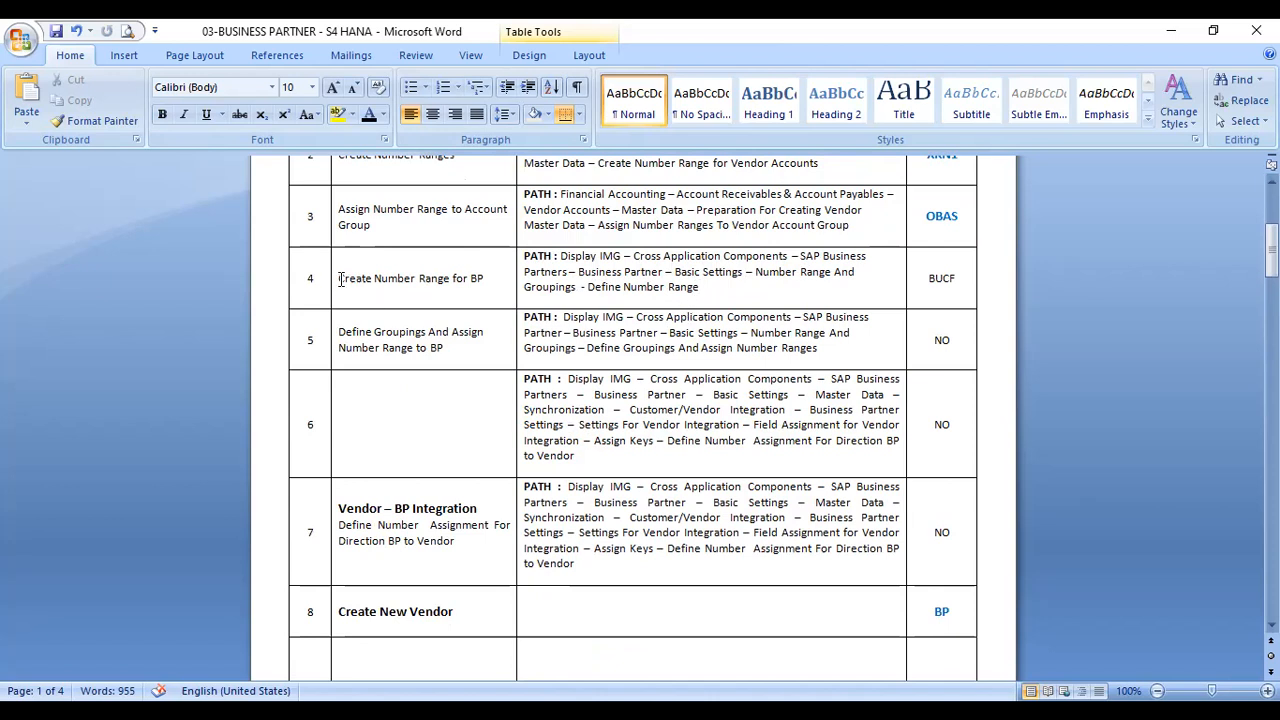
drag(338, 278, 487, 279)
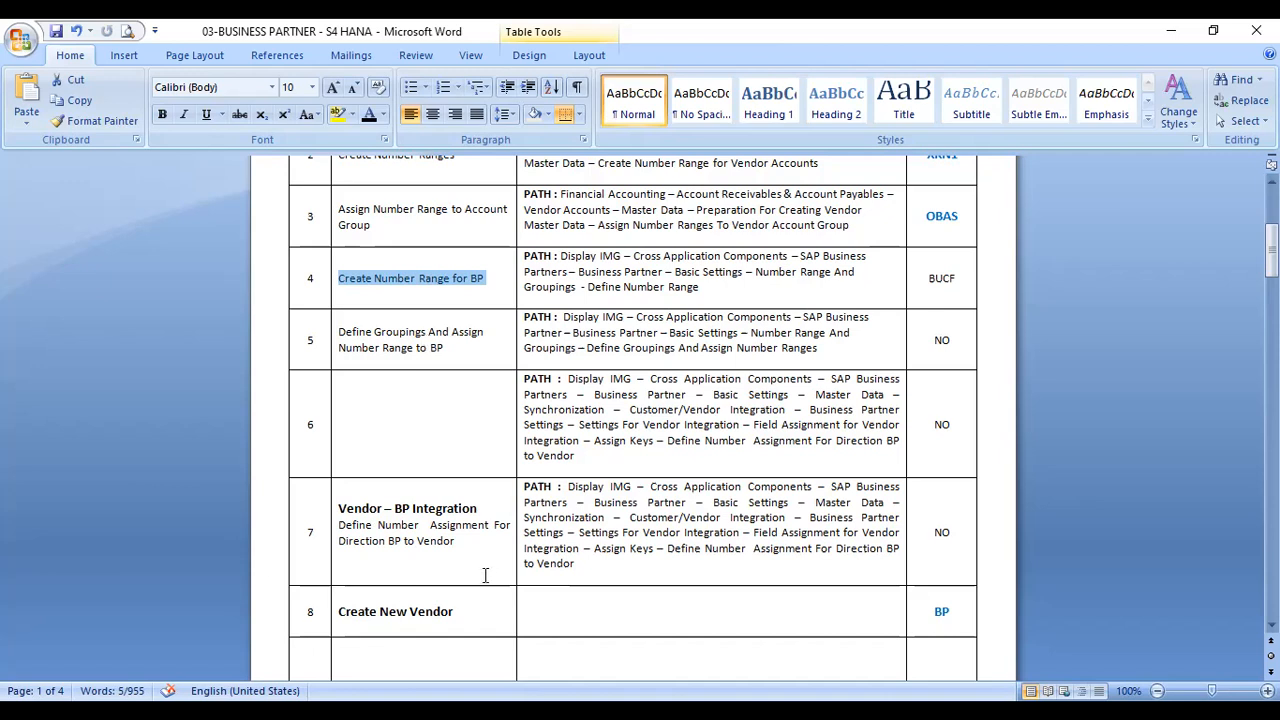
scroll(579, 532, down, 2)
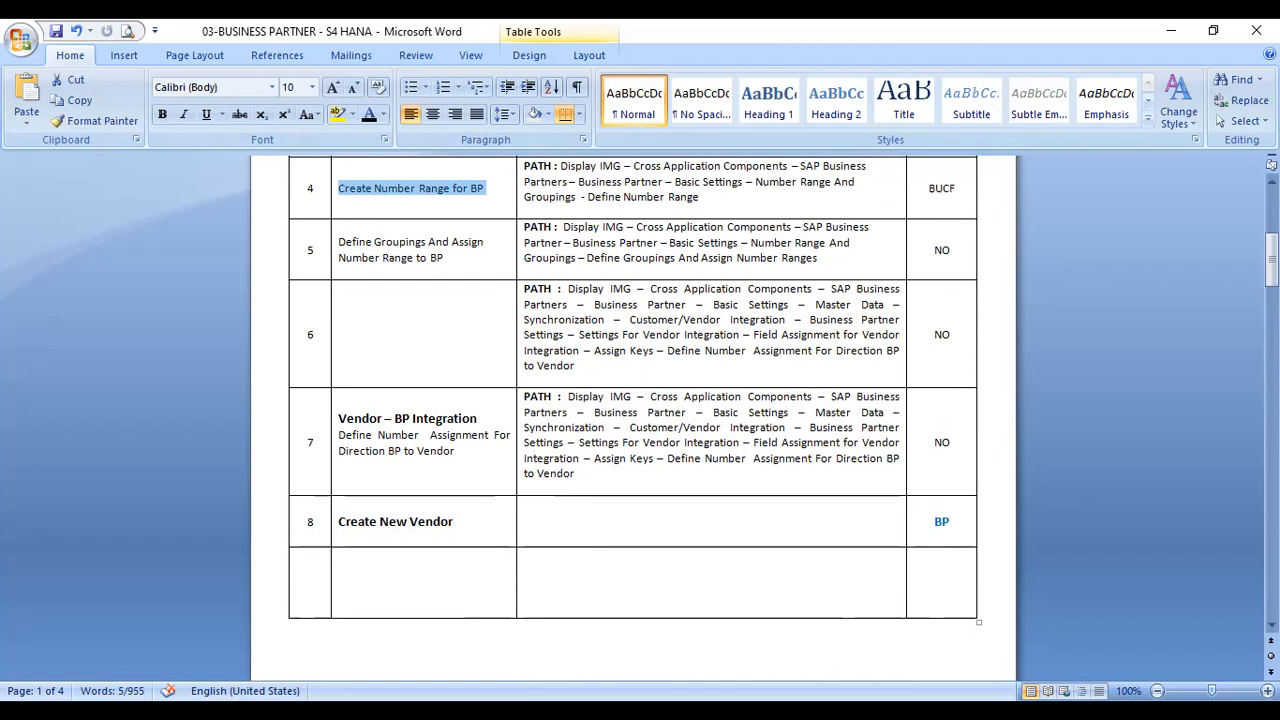
- Switch to the SAP system, run transaction SPRO and display the SAP Reference IMG
key(alt+Tab)
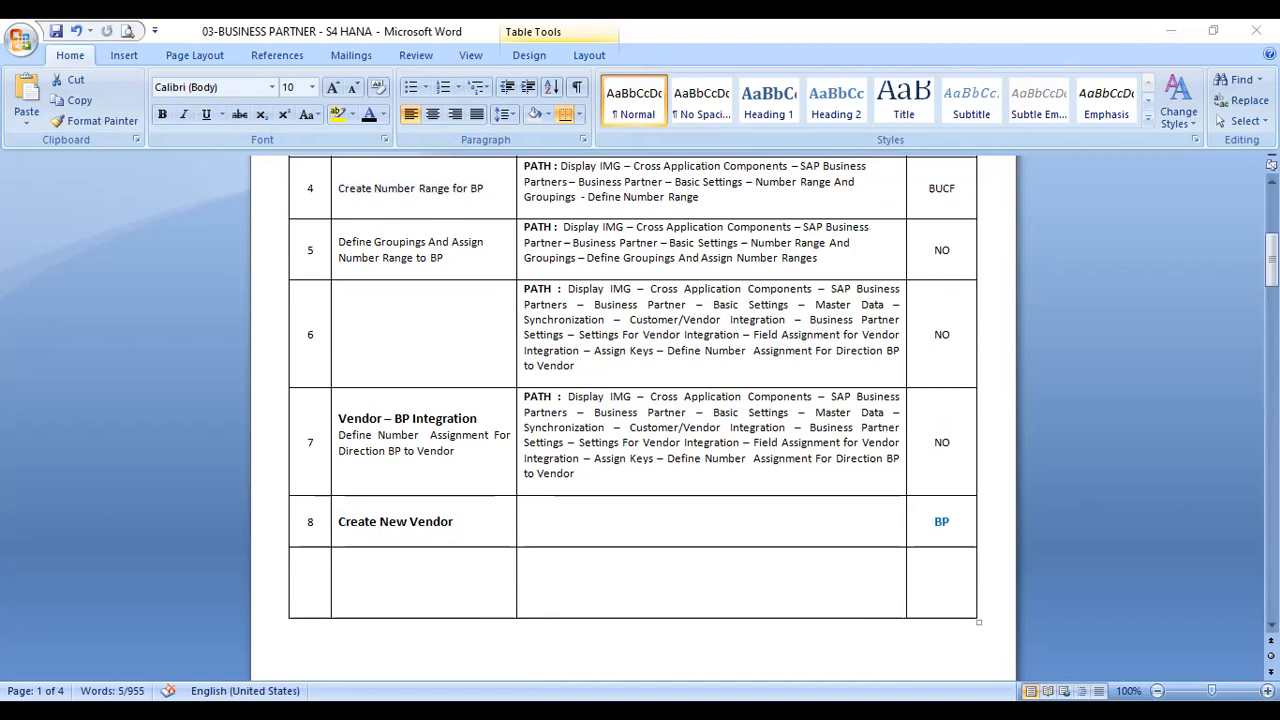
key(alt+Tab)
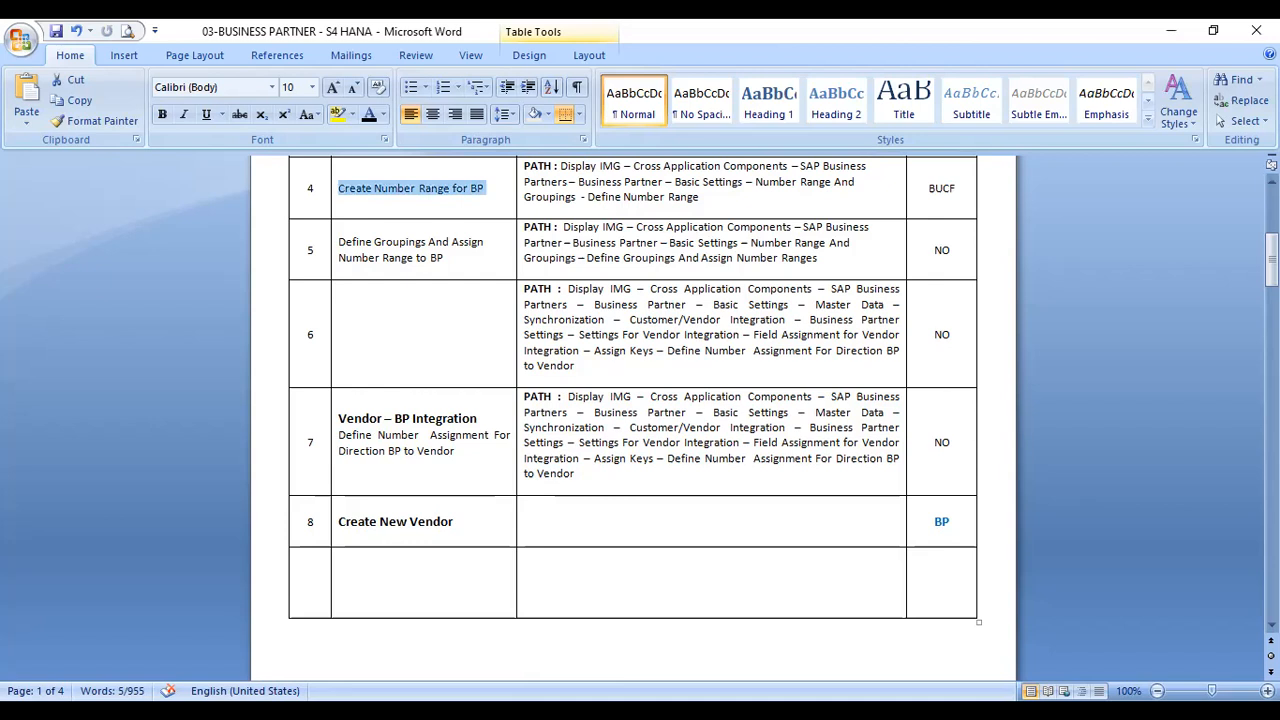
key(alt+Tab)
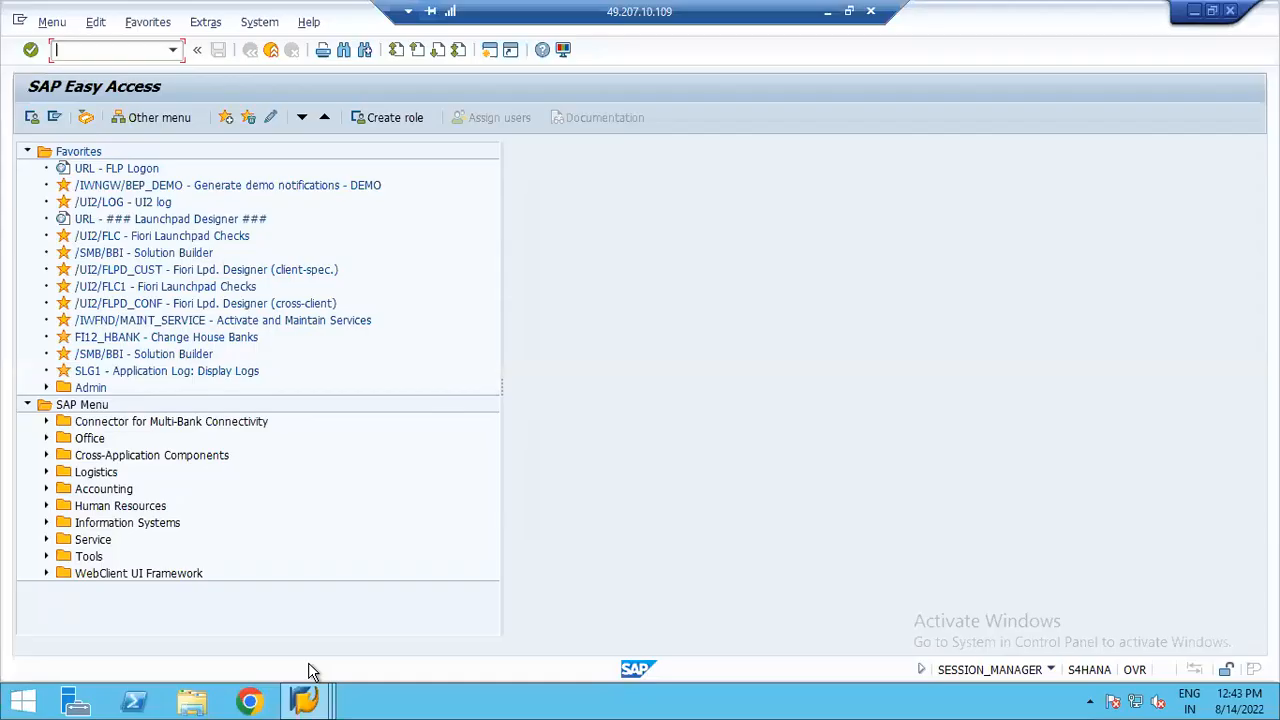
mouse_move(308, 703)
text(spro)
key(Return)
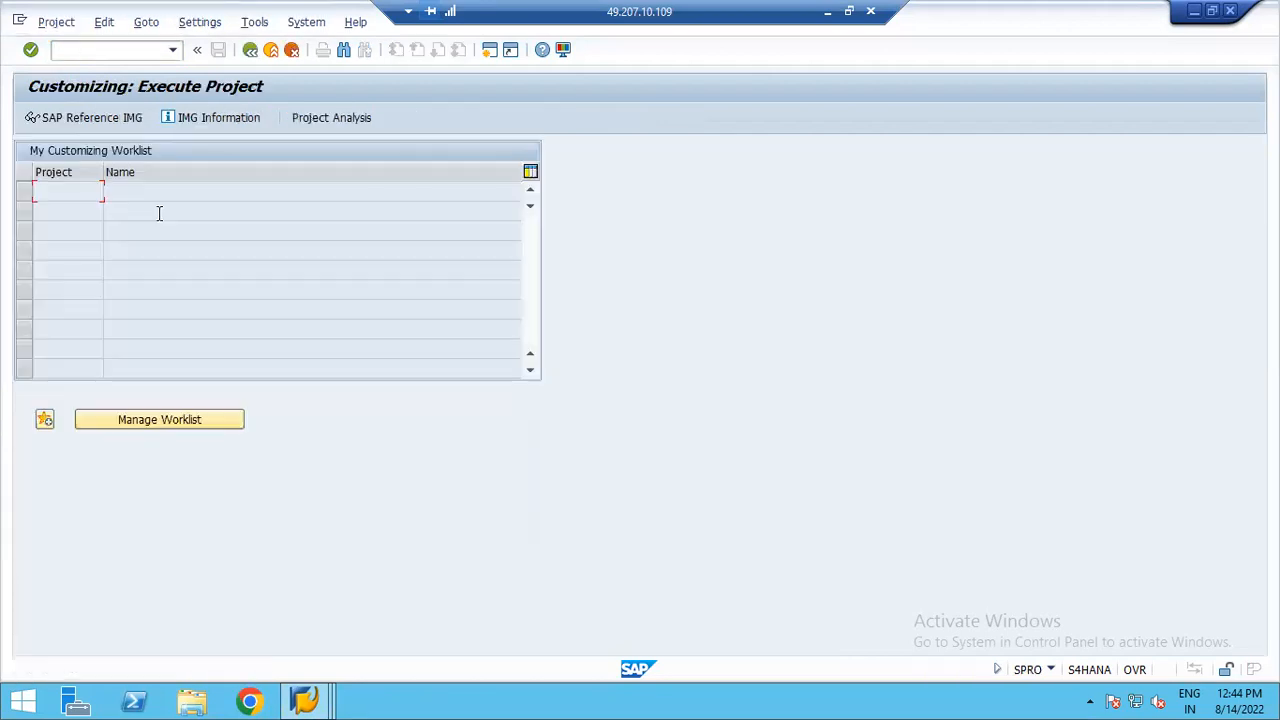
click(98, 119)
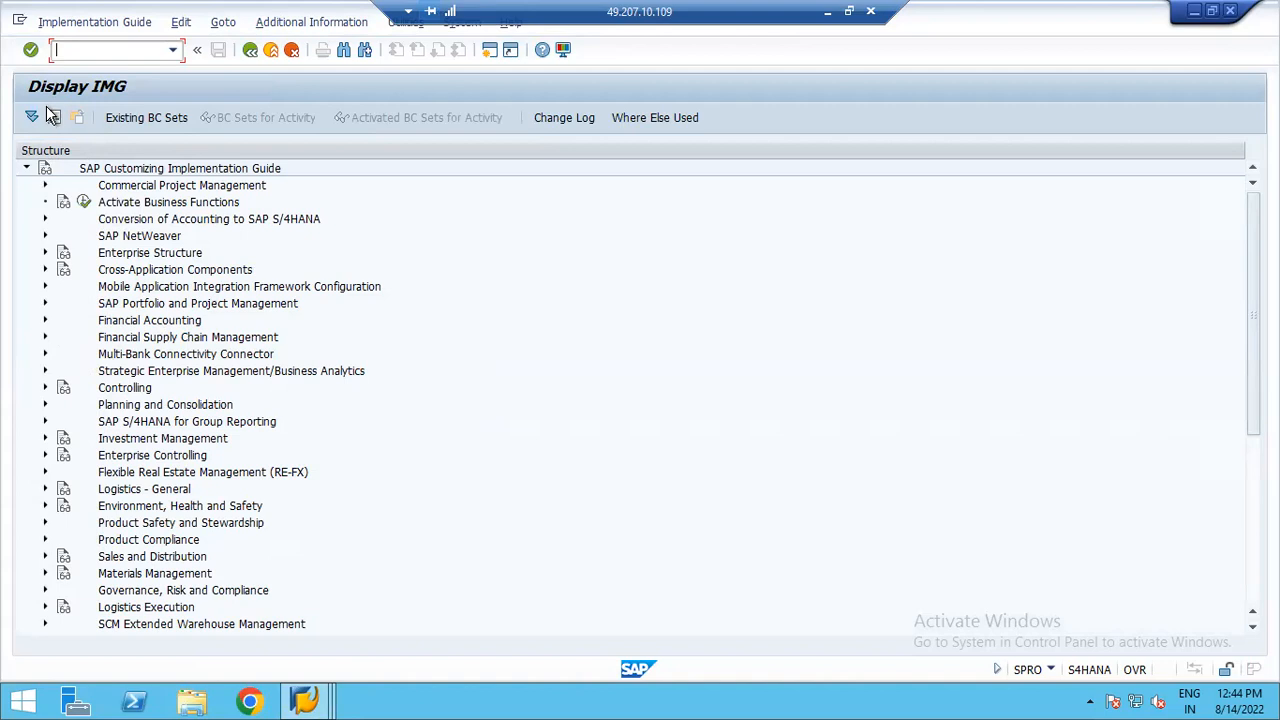
- Open Define Account Groups with Screen Layout (Vendors) from the vendor master data preparations under Accounts Receivable and Accounts Payable, and check its transaction
click(45, 322)
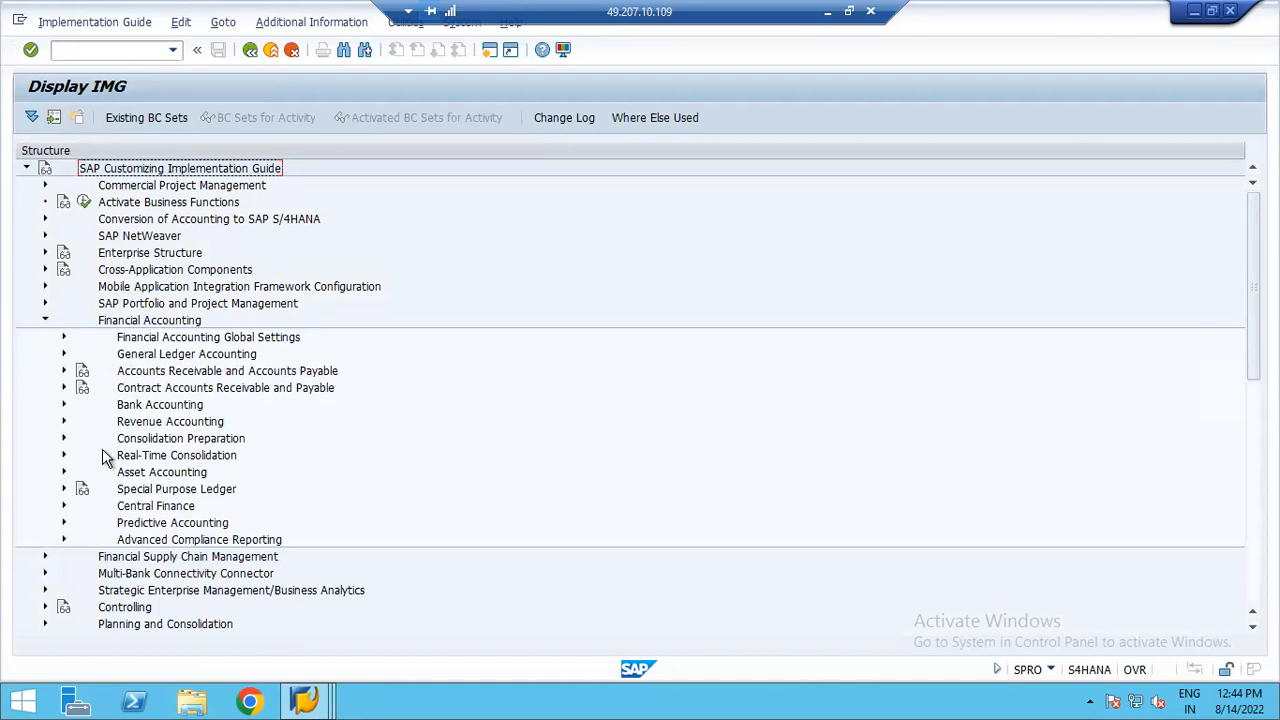
click(64, 371)
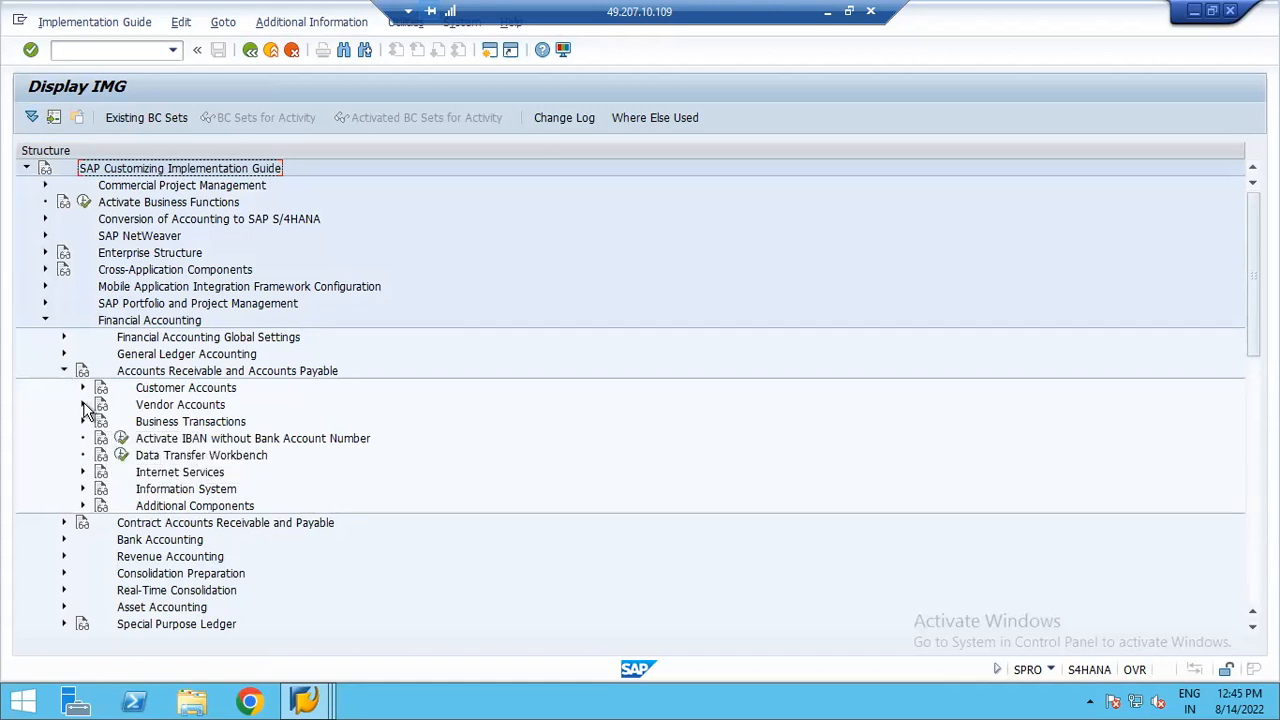
click(84, 405)
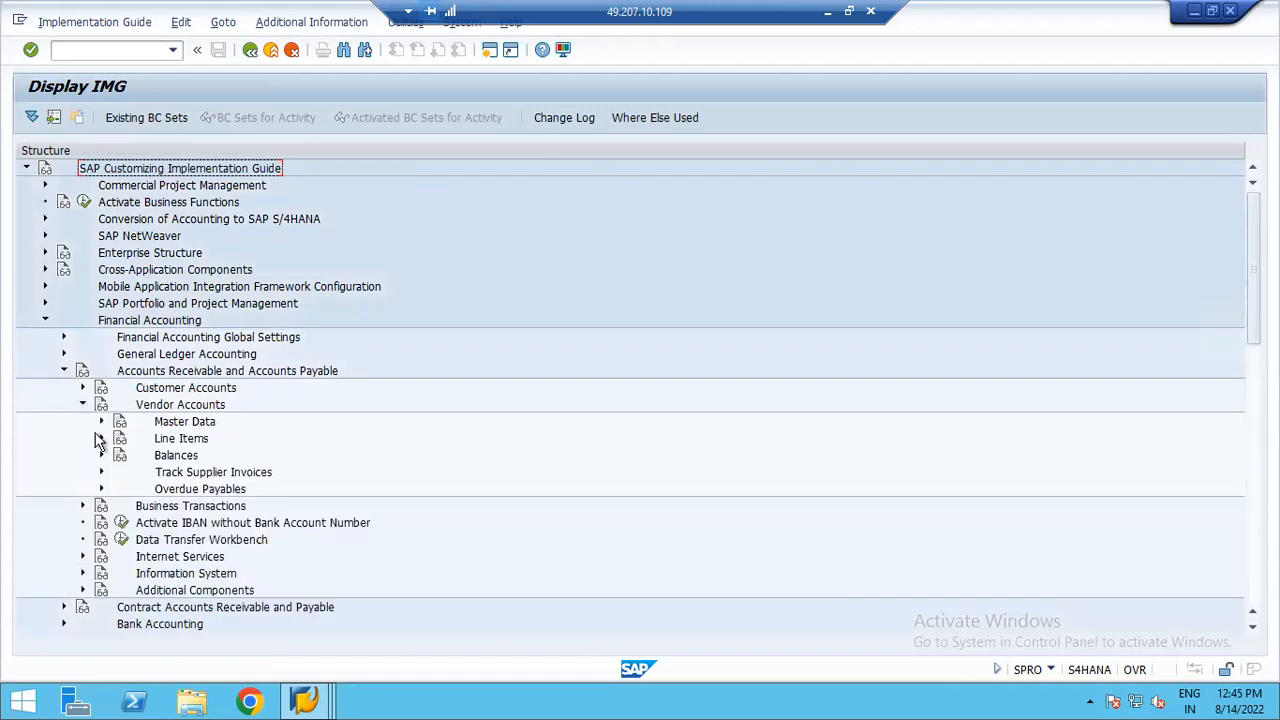
click(101, 422)
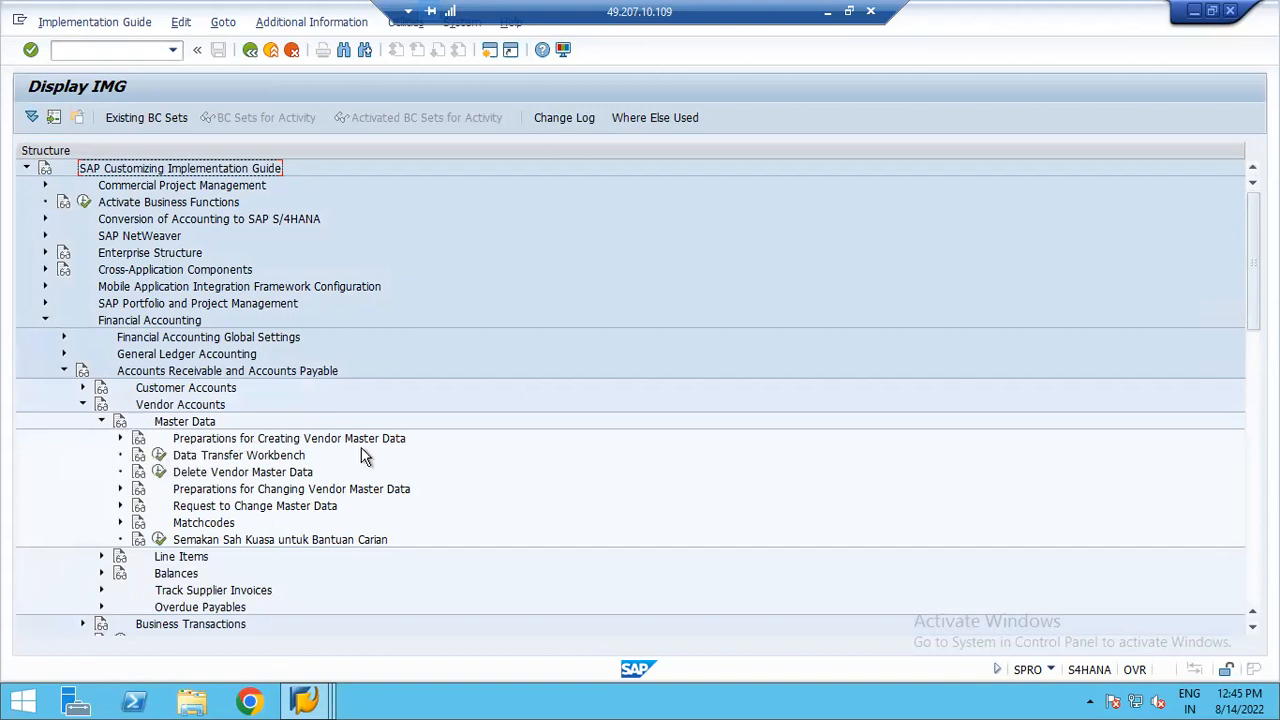
click(120, 439)
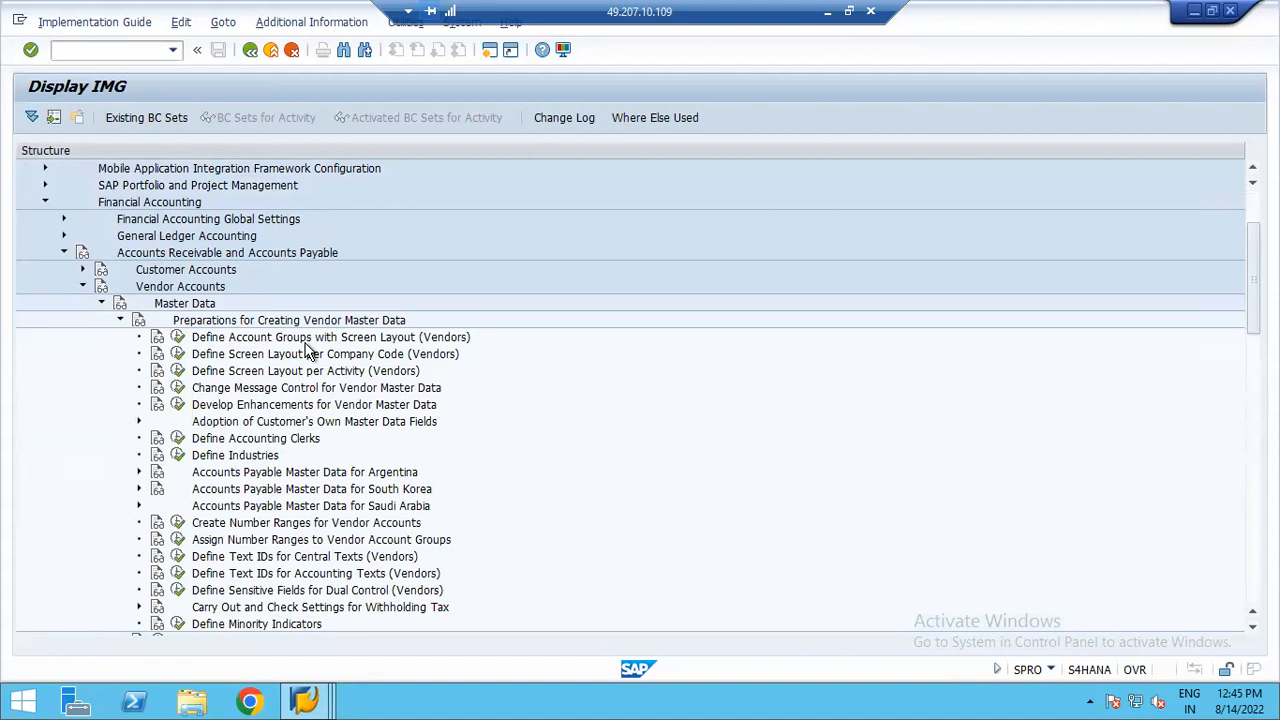
click(177, 338)
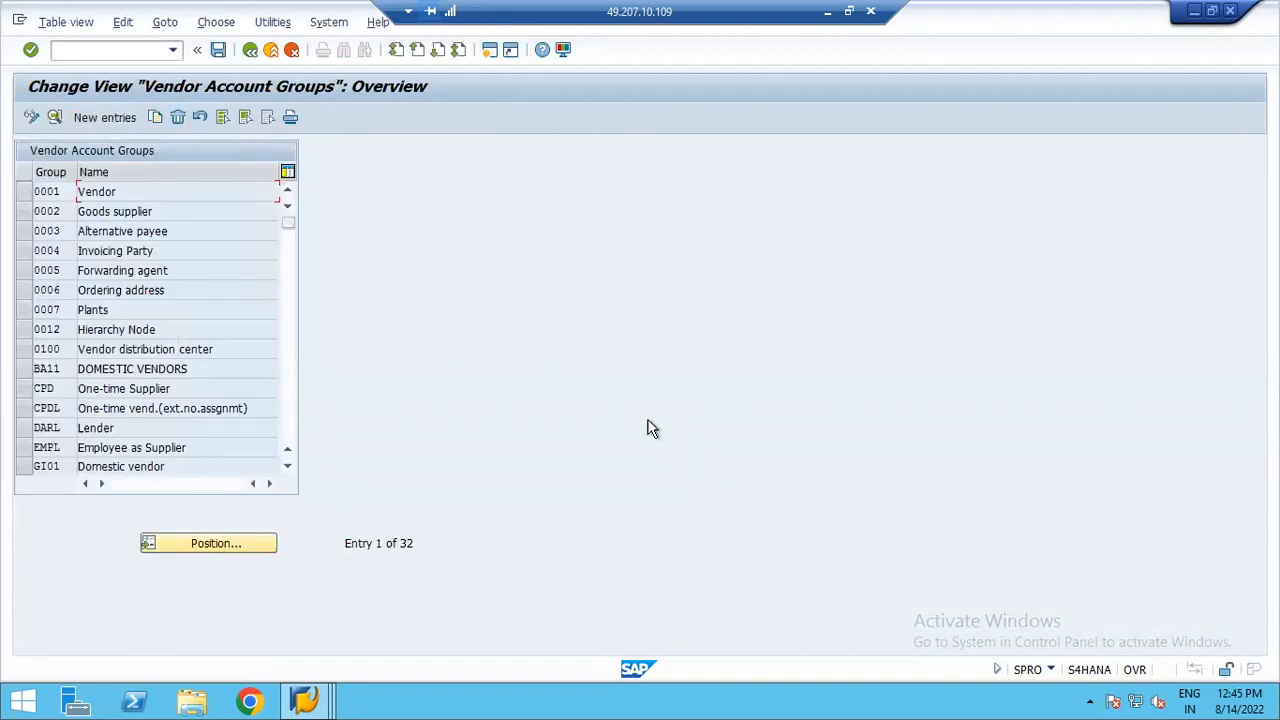
click(1054, 672)
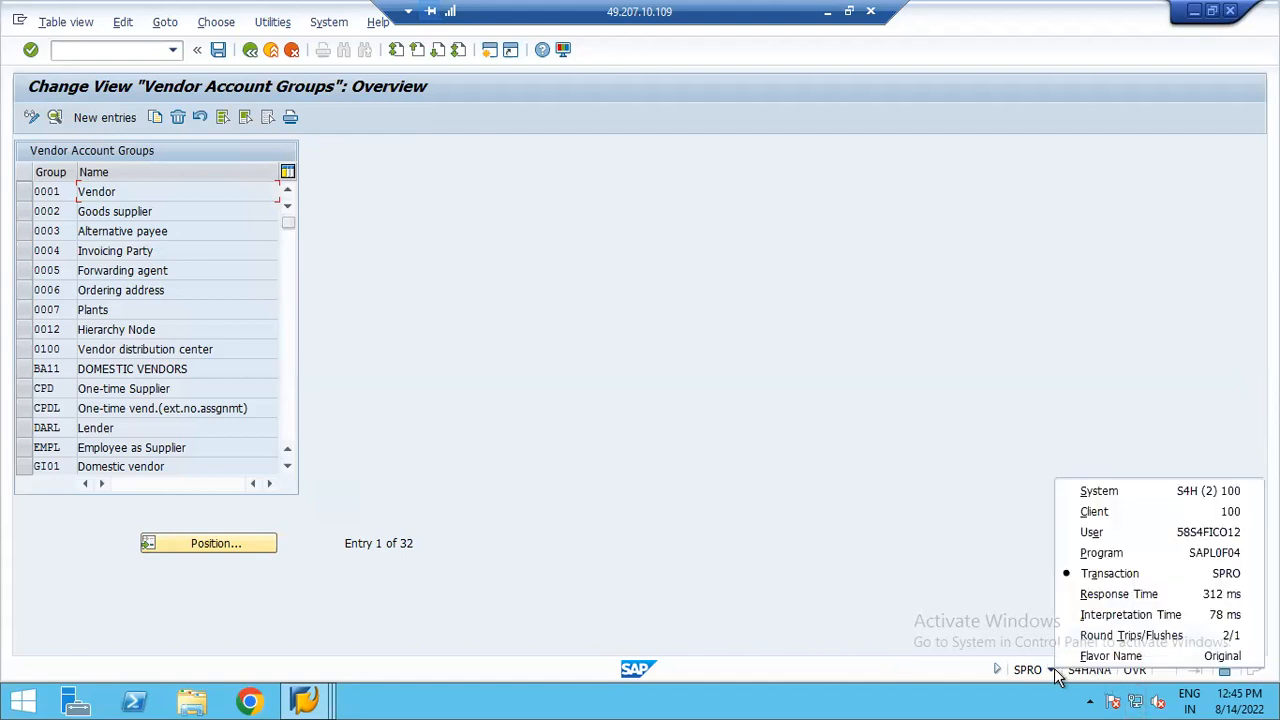
click(1098, 578)
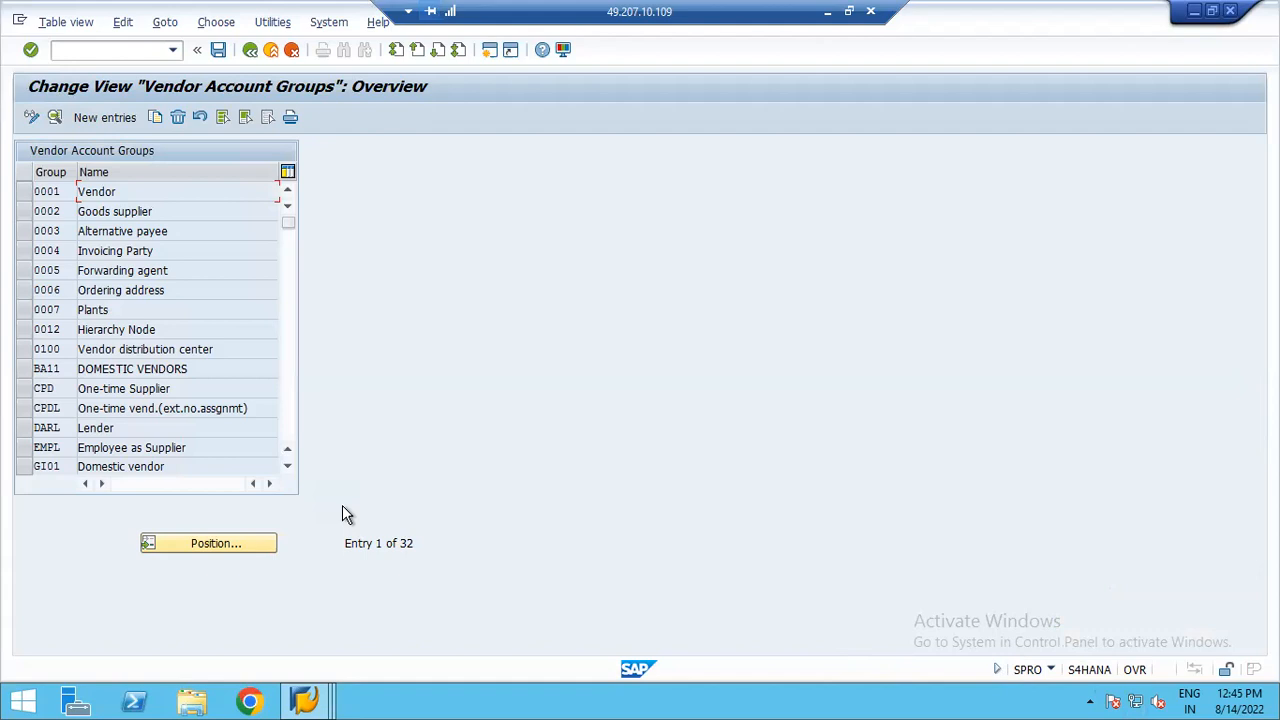
- Create a new vendor account group ZUL1 with the meaning "Domestic Vendors - YUS8"
click(100, 119)
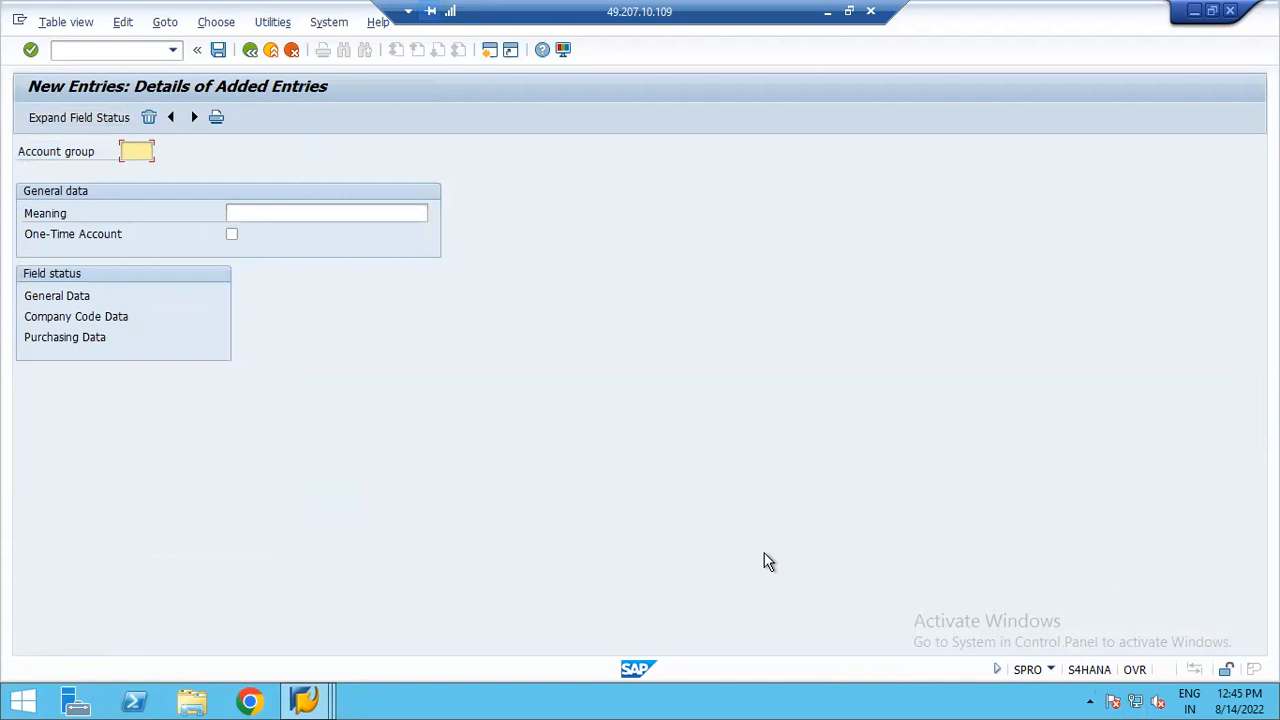
text(z)
text(u)
key(BackSpace)
key(BackSpace)
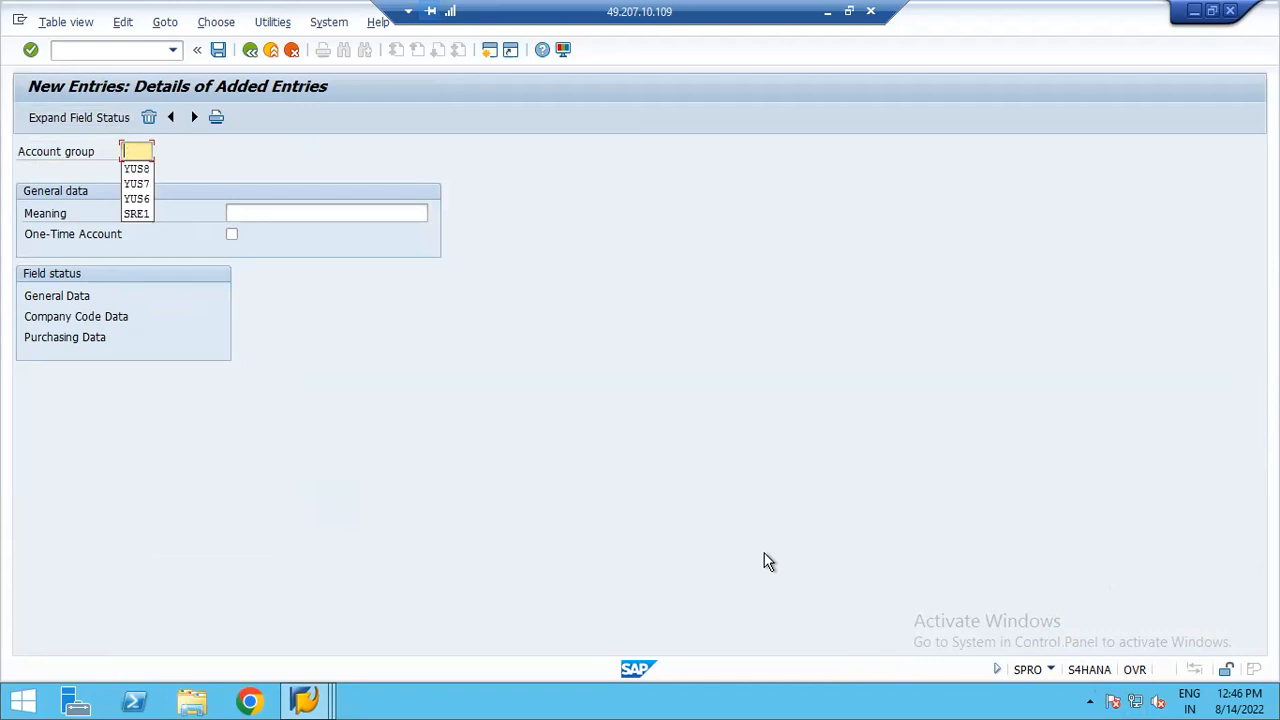
text(ZUL1)
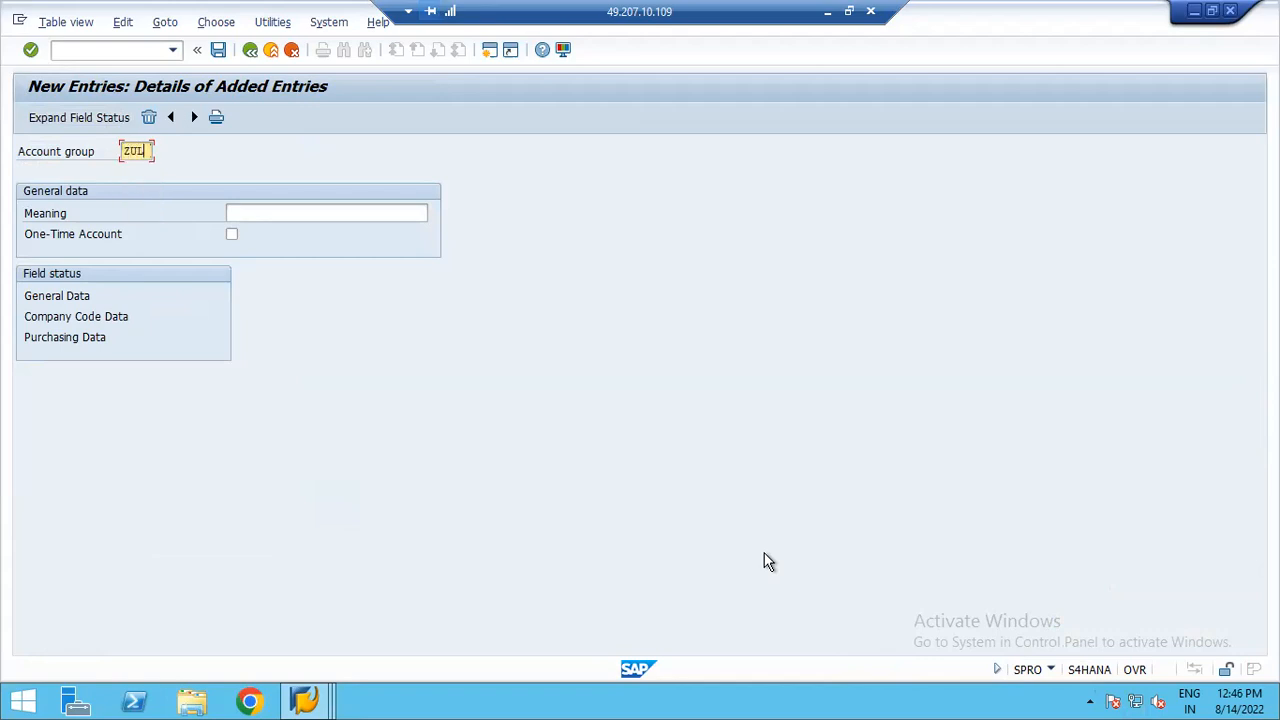
key(Tab)
text(d)
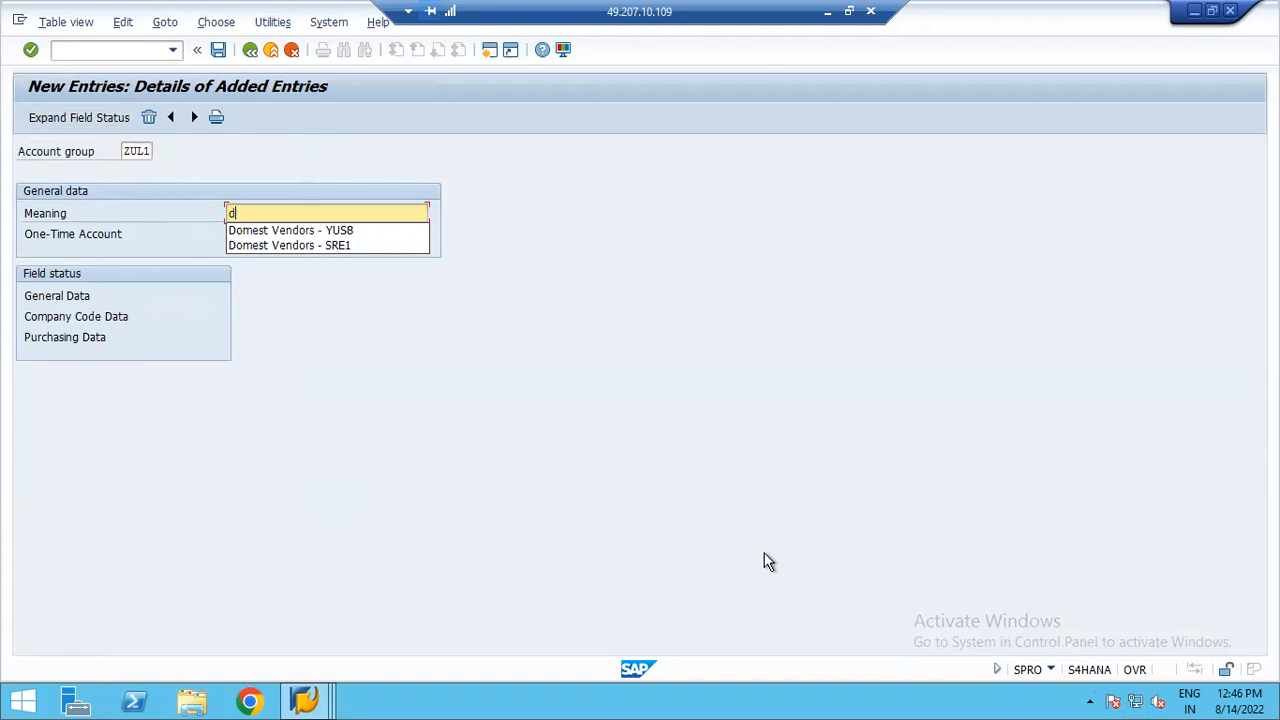
click(285, 230)
click(326, 213)
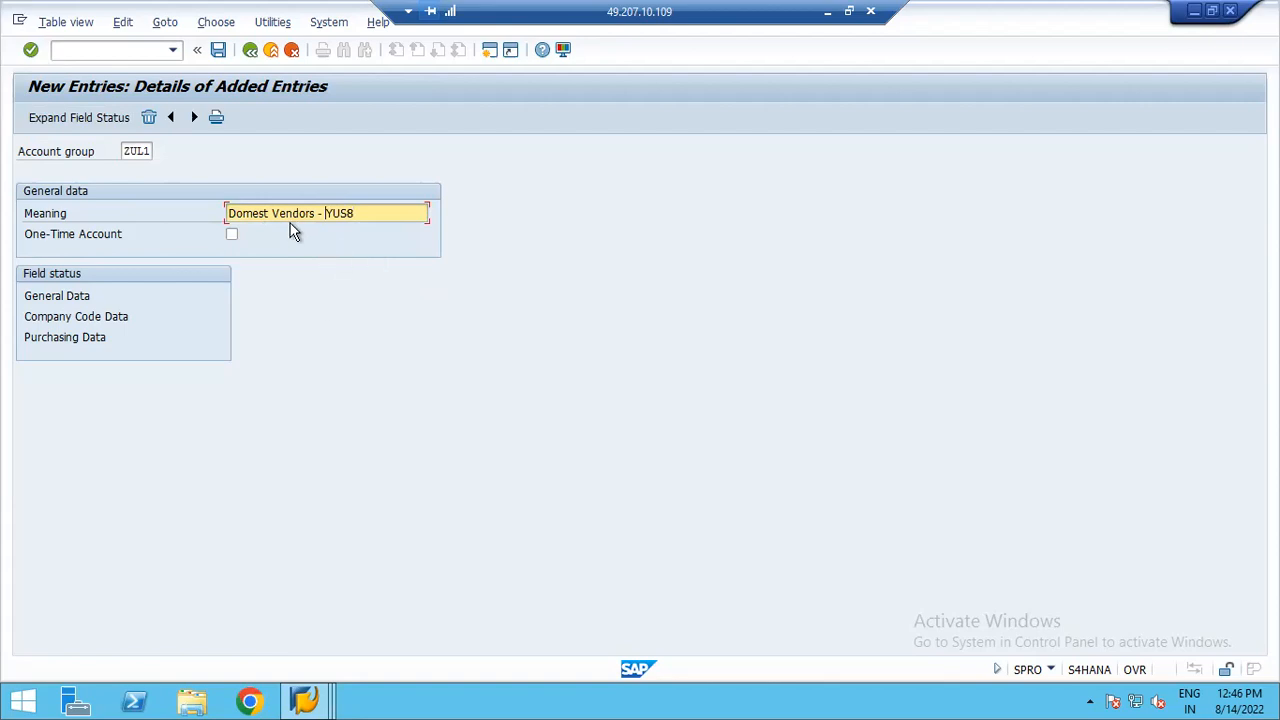
click(271, 213)
text(ic)
- Make the reconciliation account a required entry in the account management field status of the group's company code data
click(45, 322)
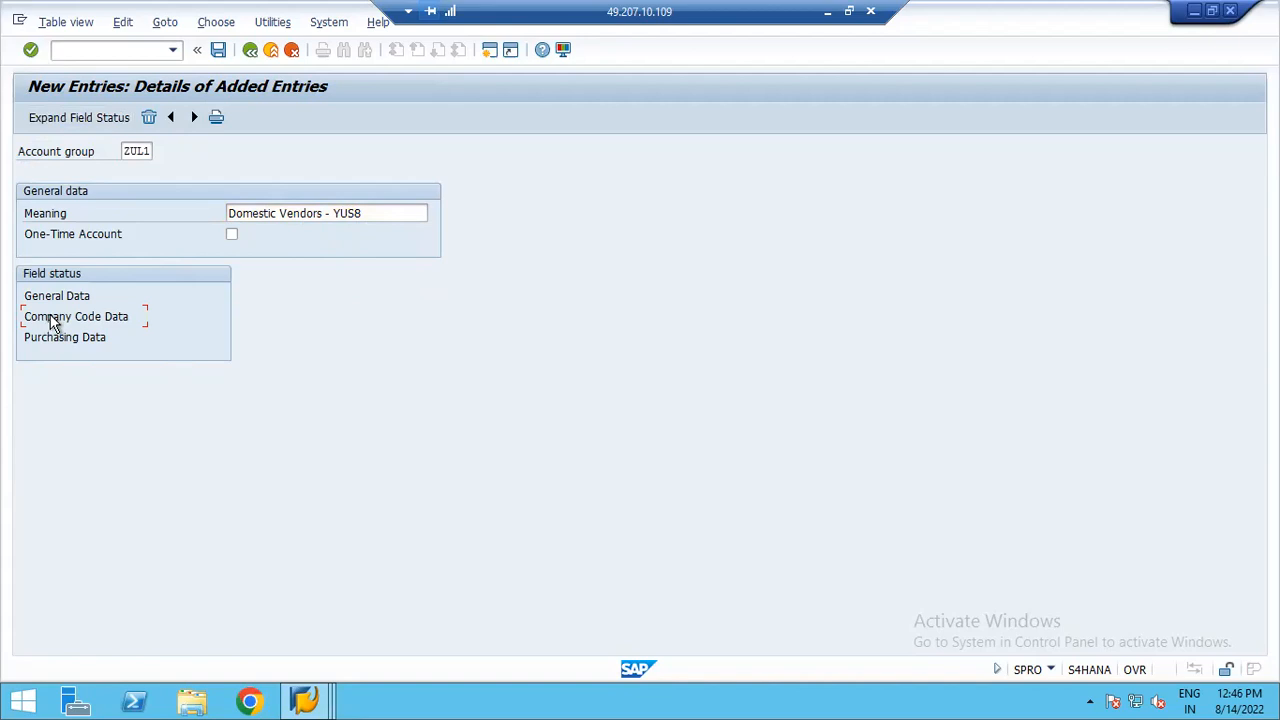
double_click(52, 320)
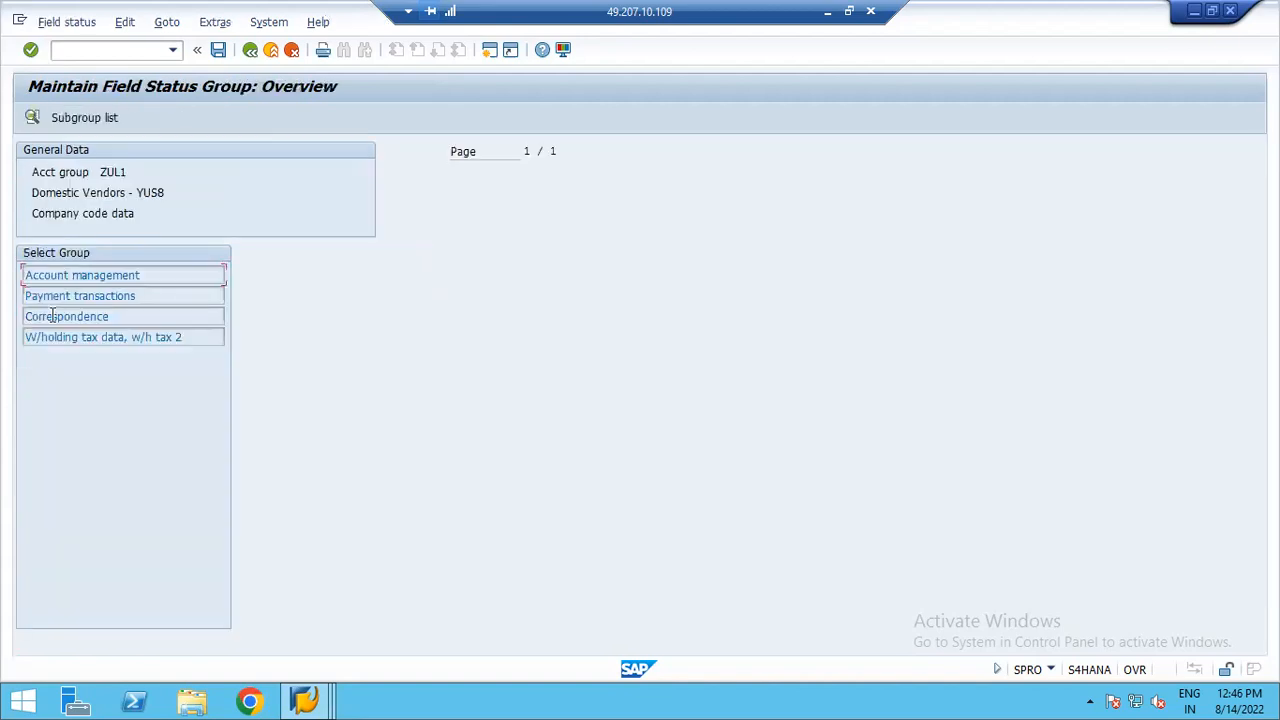
double_click(89, 275)
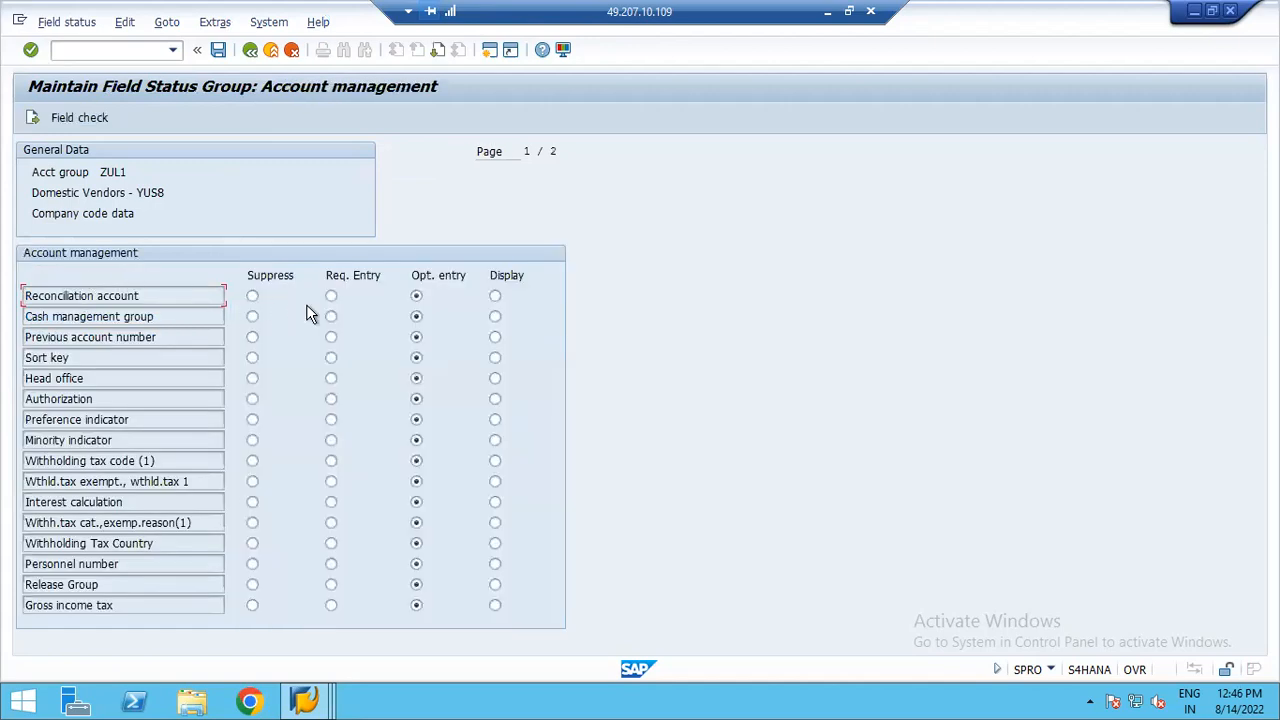
click(331, 297)
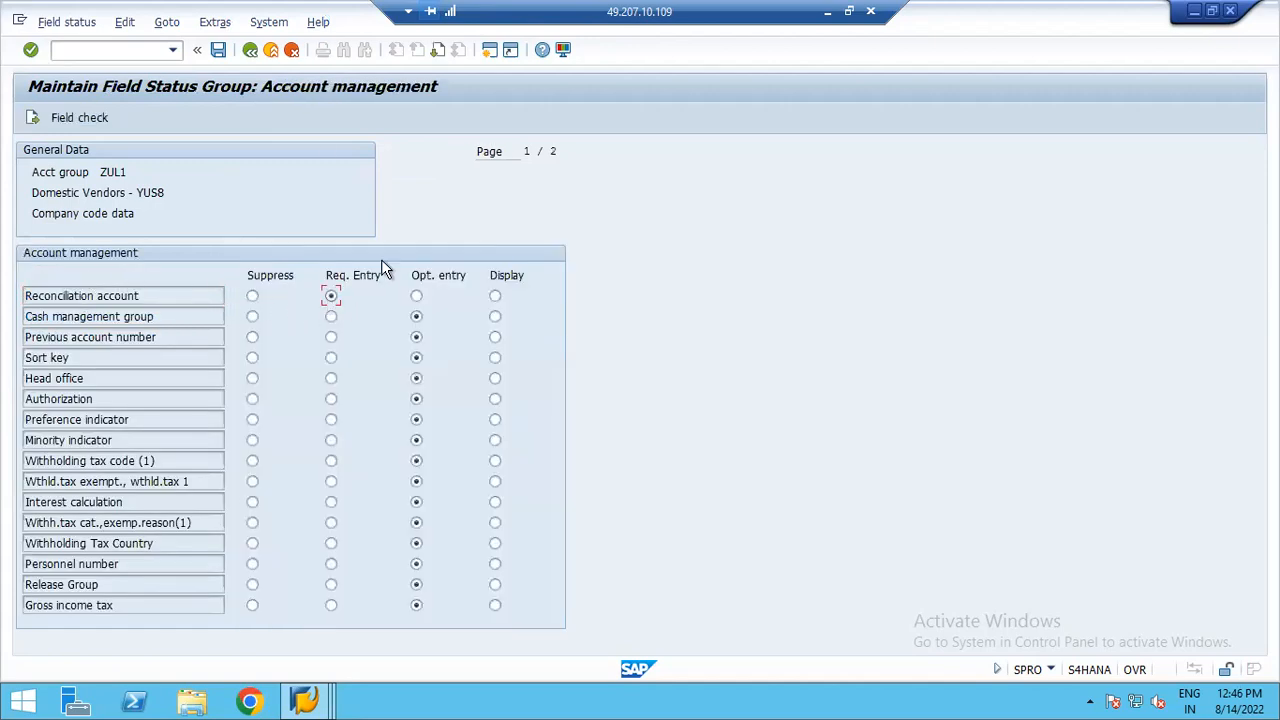
- Save account group ZUL1 to customizing request S4HK901333 and advance to a blank new entry
click(217, 49)
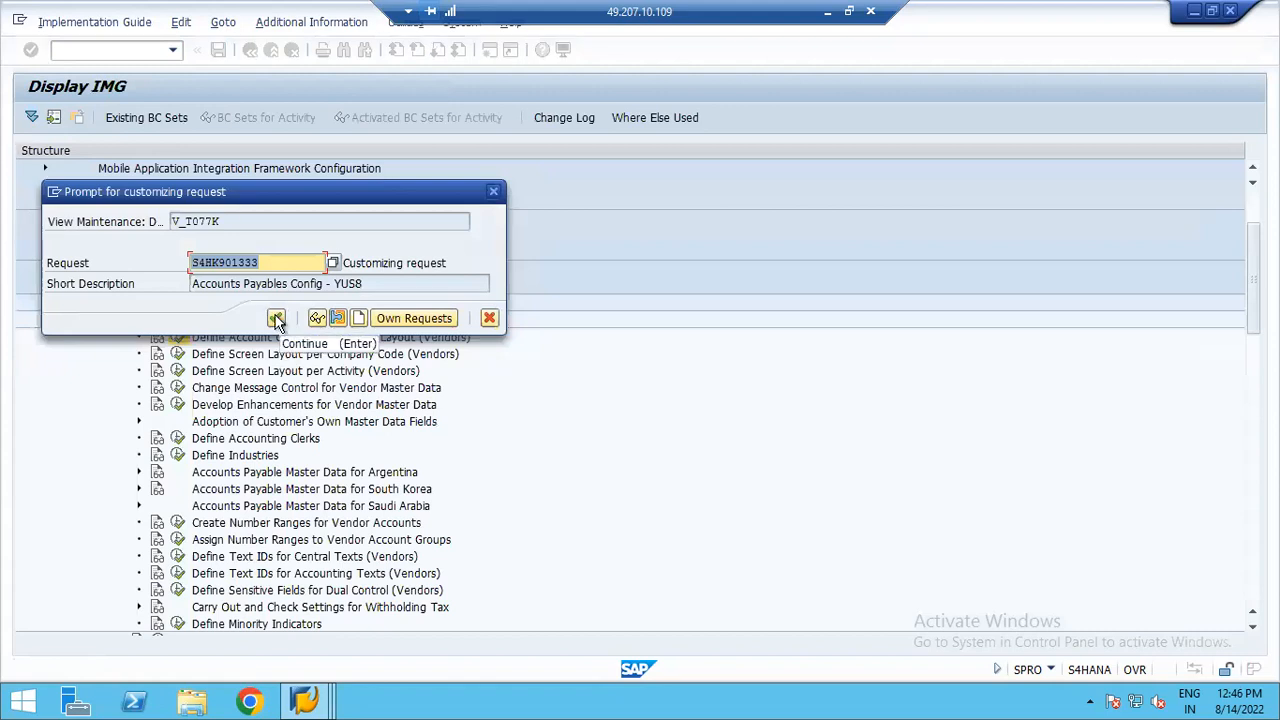
click(277, 320)
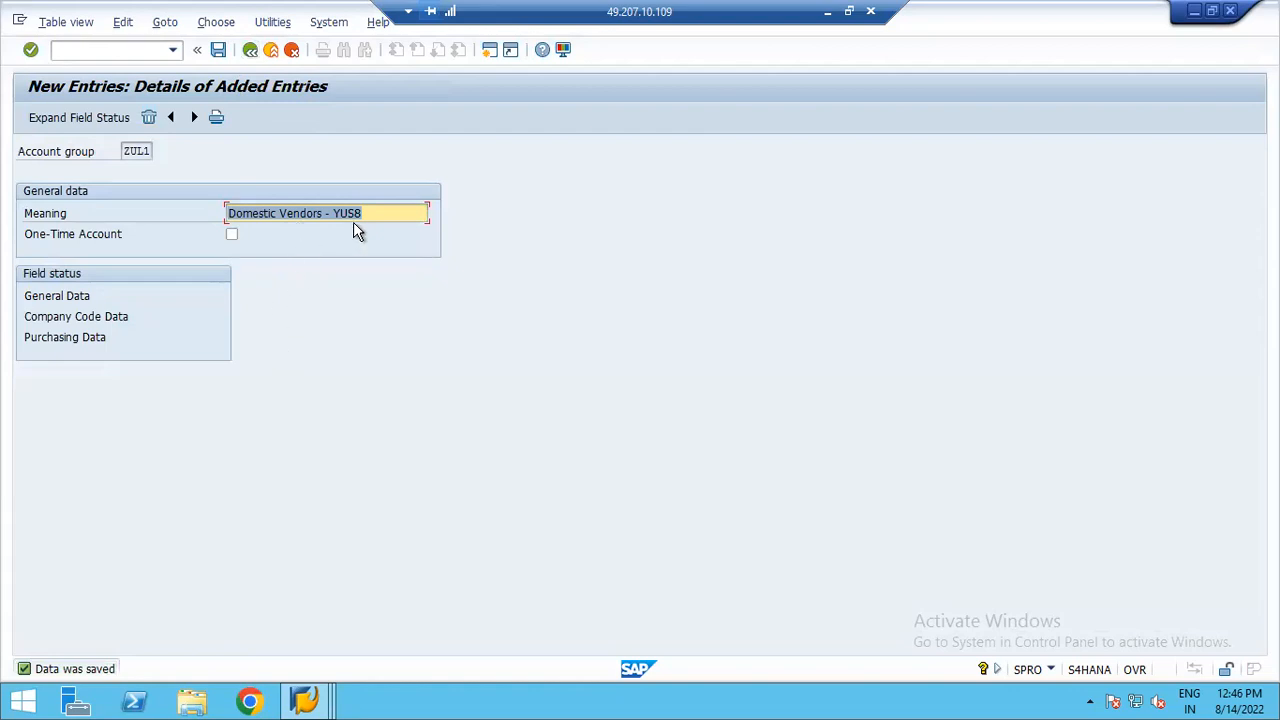
click(195, 118)
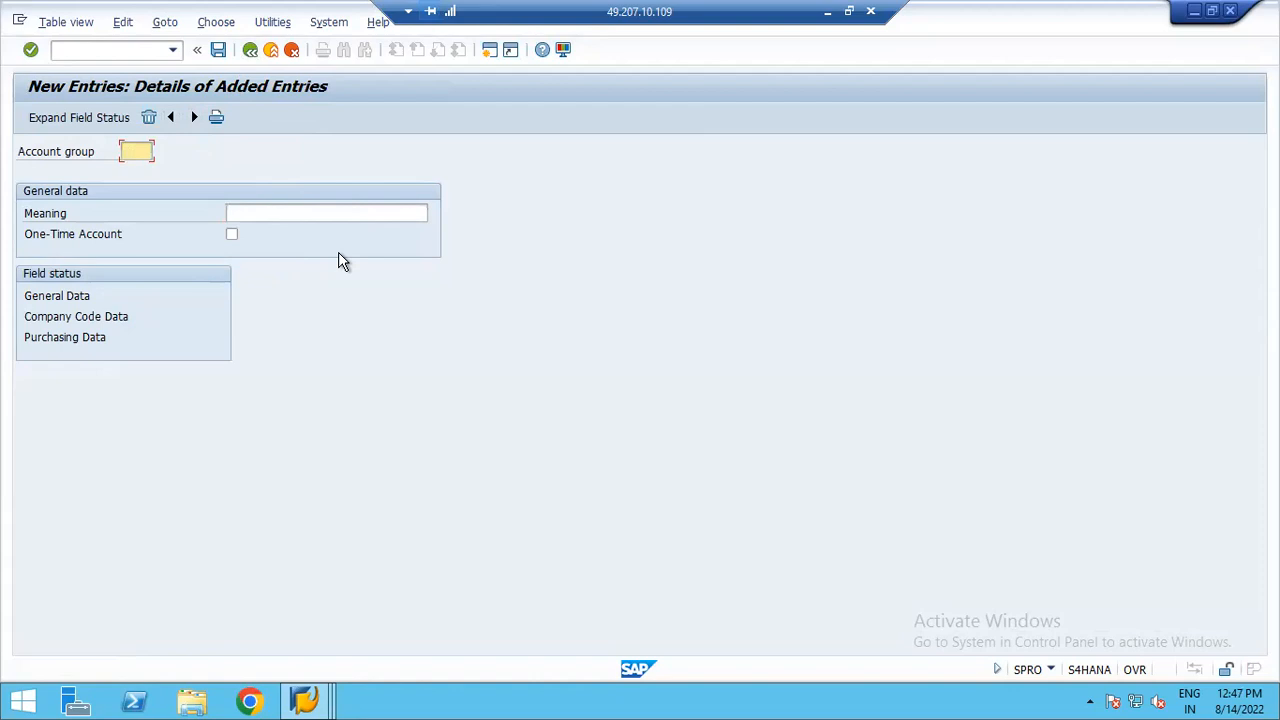
- Create vendor account group ZUL2 with the meaning "National Vendors - YUS8"
text(zu)
key(BackSpace)
key(BackSpace)
text(zu)
key(BackSpace)
key(BackSpace)
text(ZUL2)
key(Tab)
text(N)
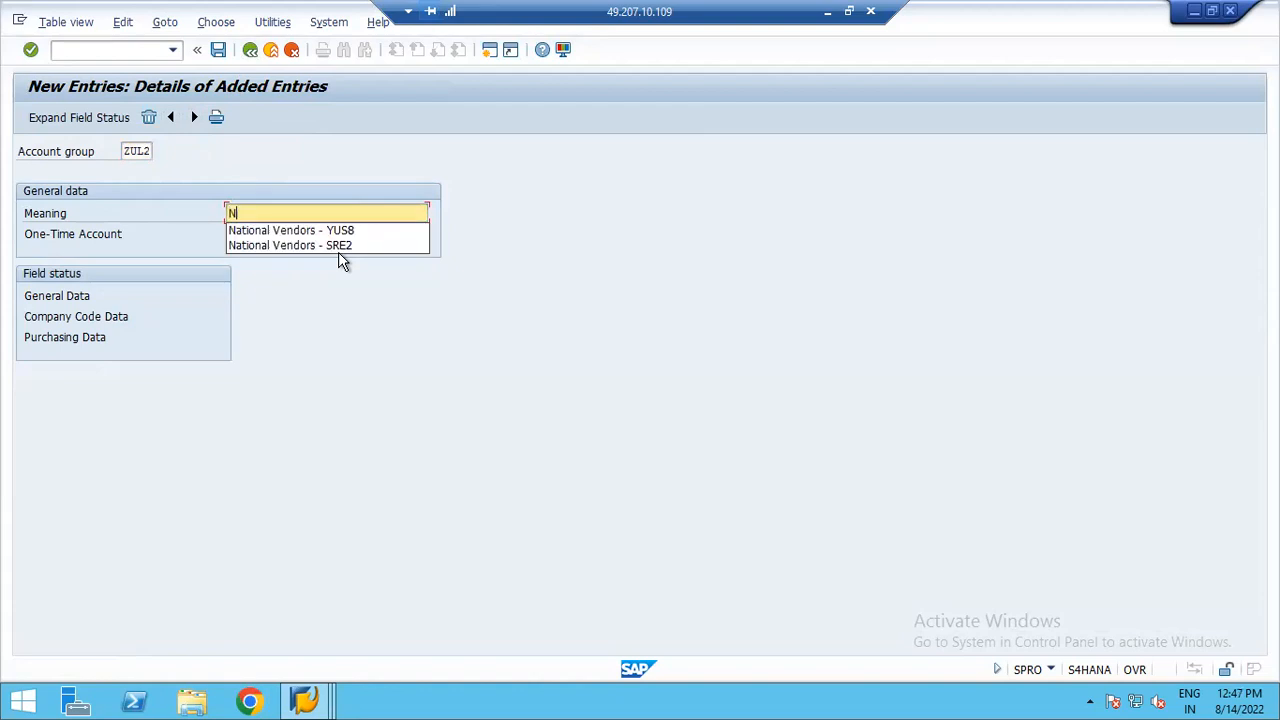
click(299, 230)
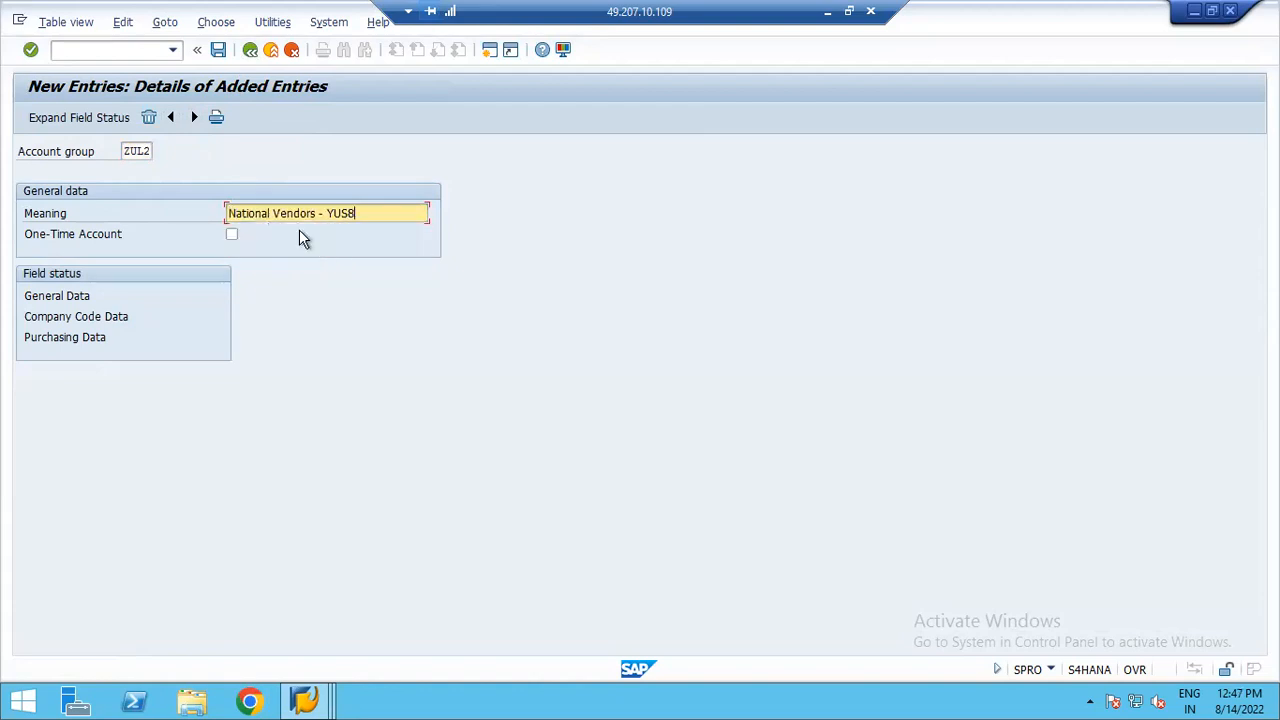
- Make the reconciliation account a required entry in ZUL2's company code account management field status, and save the group
double_click(83, 315)
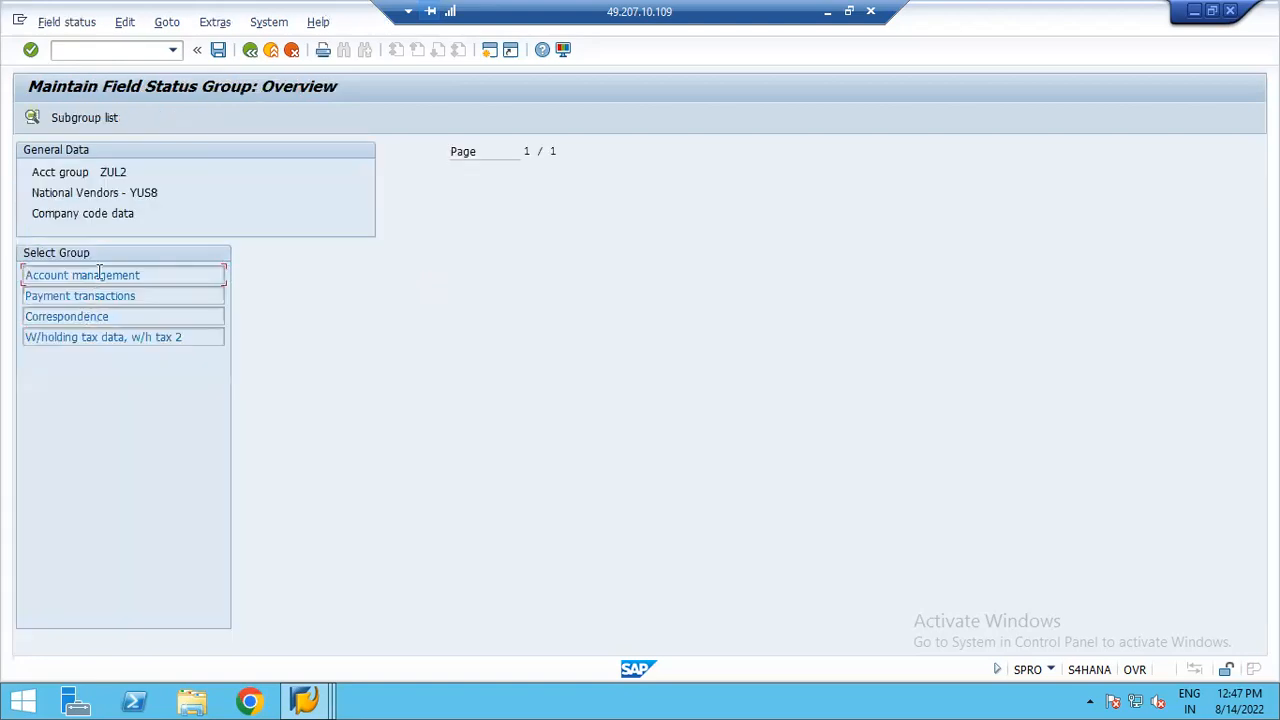
double_click(100, 276)
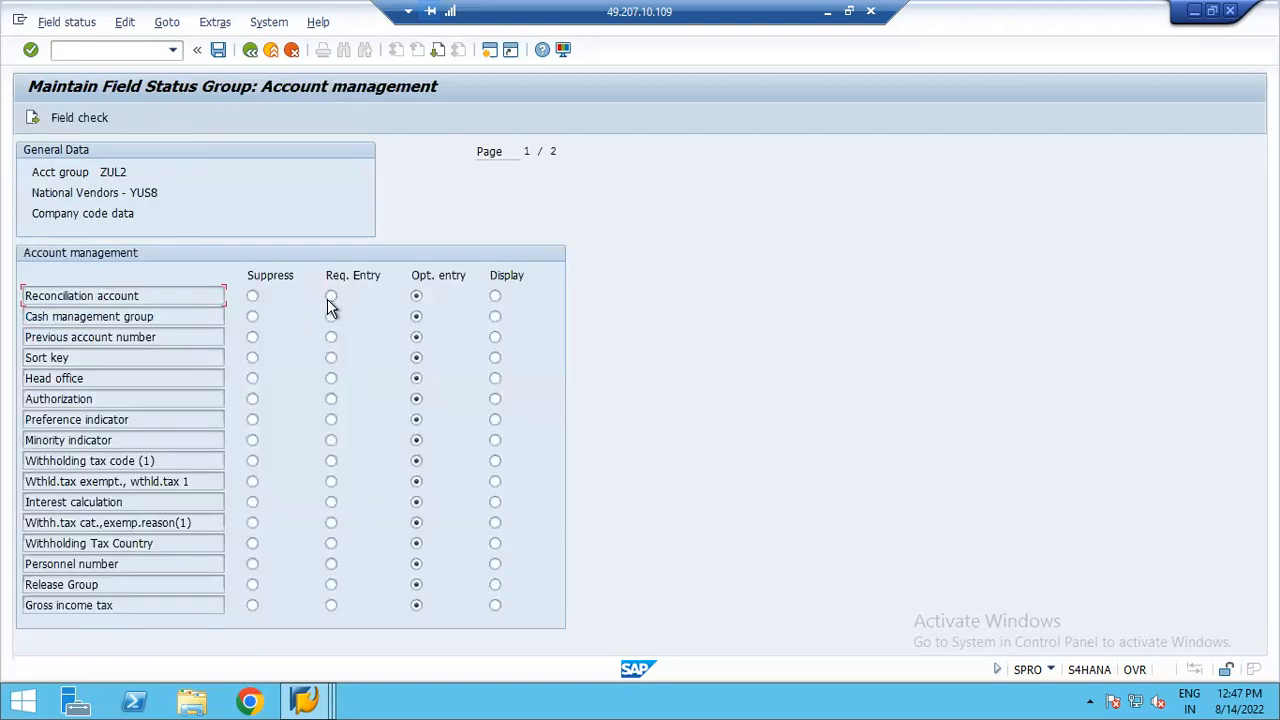
click(331, 297)
click(218, 50)
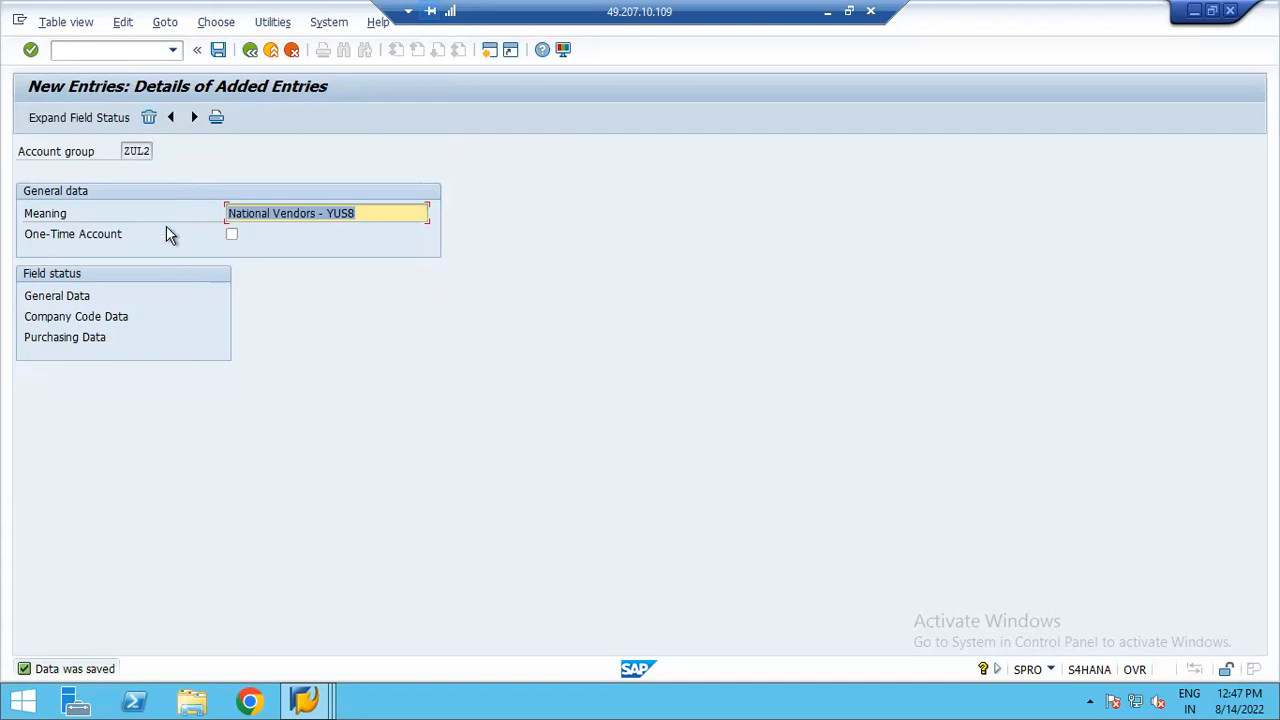
- Start another new entry and define vendor account group ZUL3 with the meaning "International Vendors - YUS8"
click(195, 118)
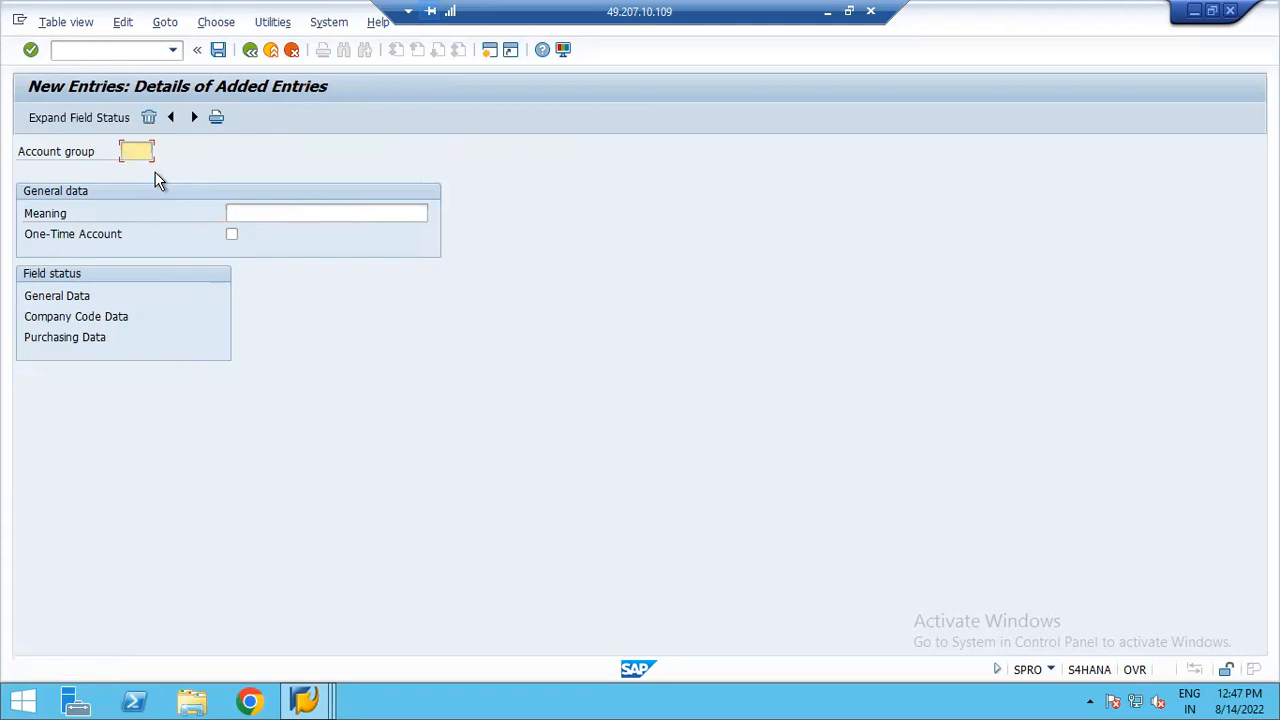
text(ZUL3)
key(Tab)
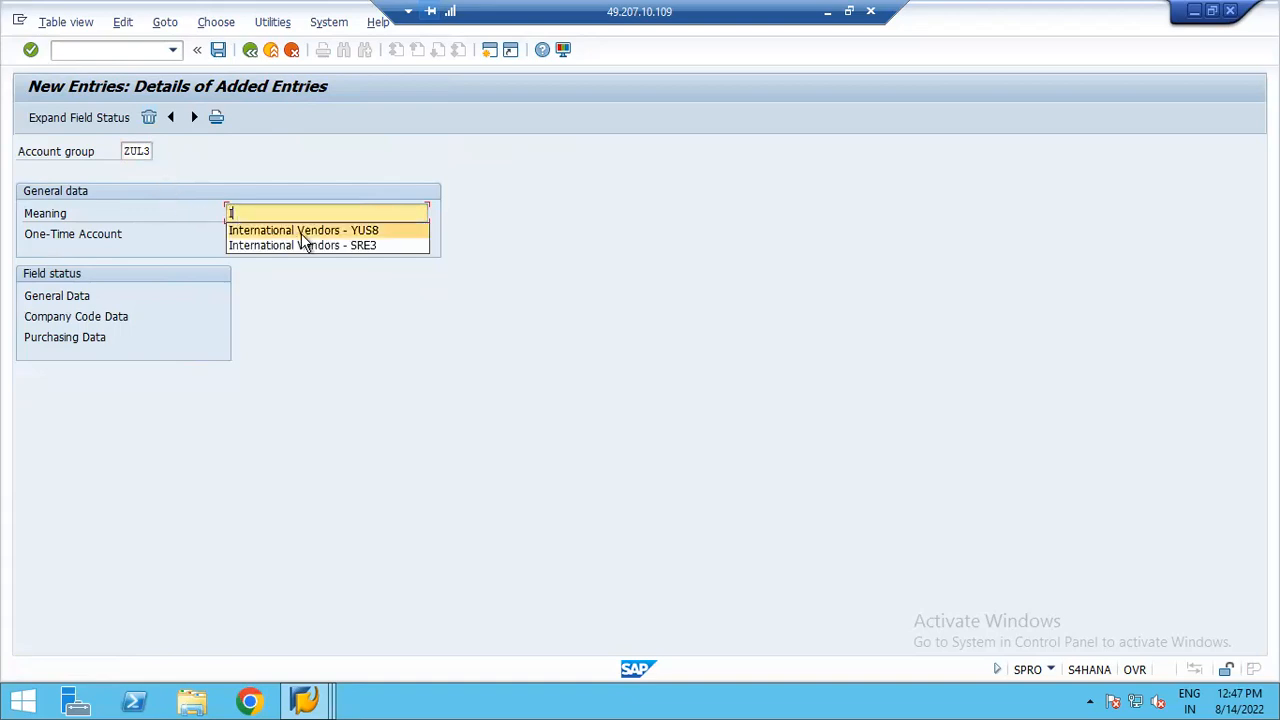
click(306, 237)
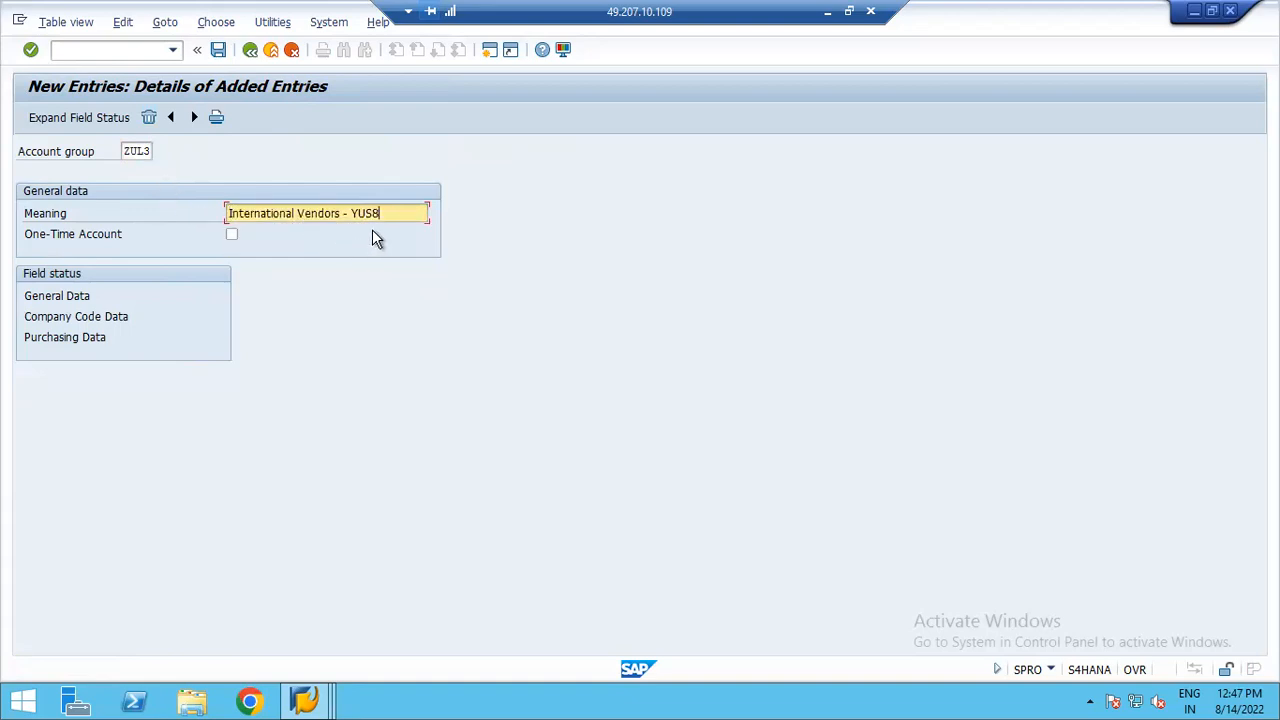
- Make the reconciliation account a required entry in ZUL3's company code account management field status, and save the group
double_click(76, 316)
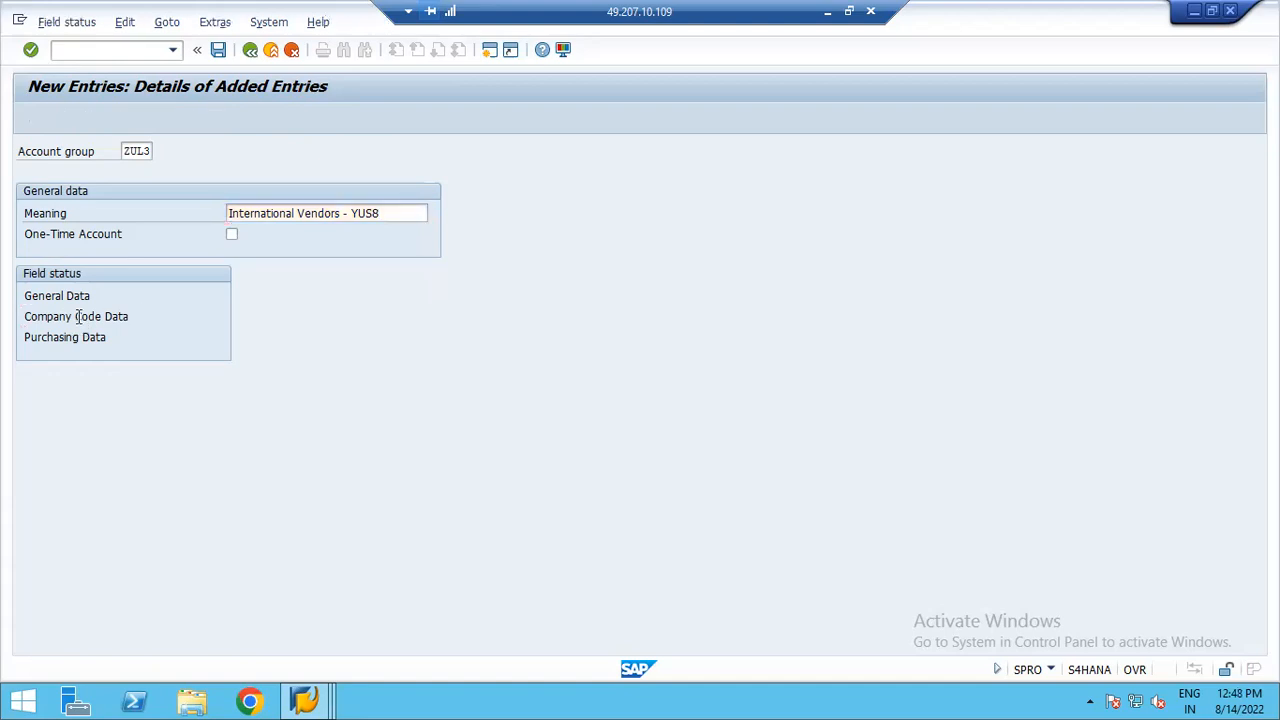
double_click(87, 275)
click(331, 295)
click(218, 52)
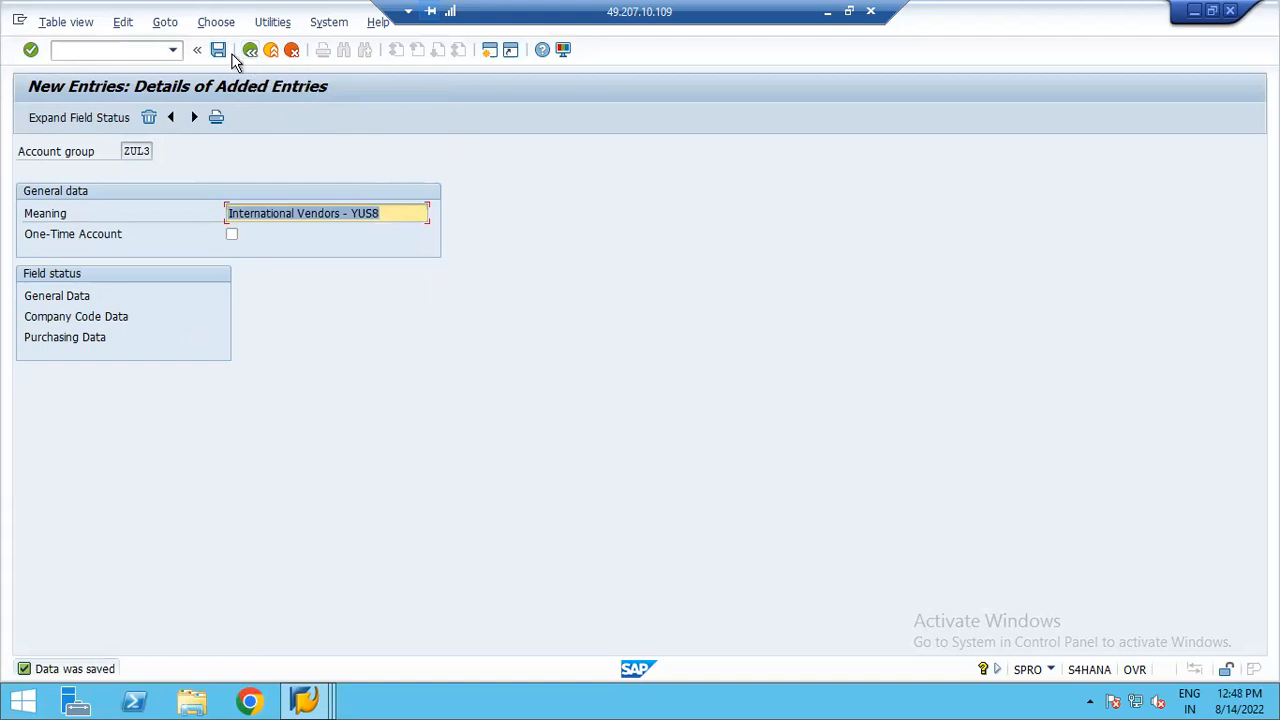
click(219, 51)
- Return to the implementation guide and open Create Number Ranges for Vendor Accounts under the vendor master data preparations
click(250, 50)
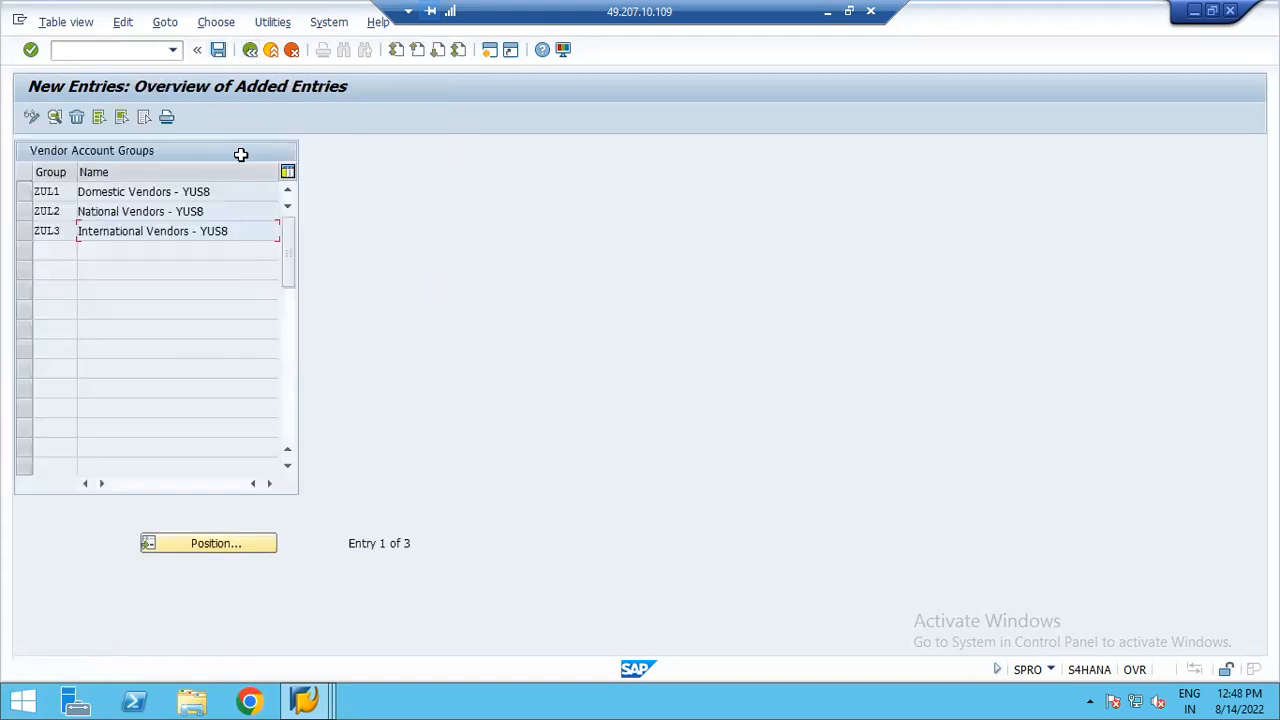
click(249, 52)
click(249, 51)
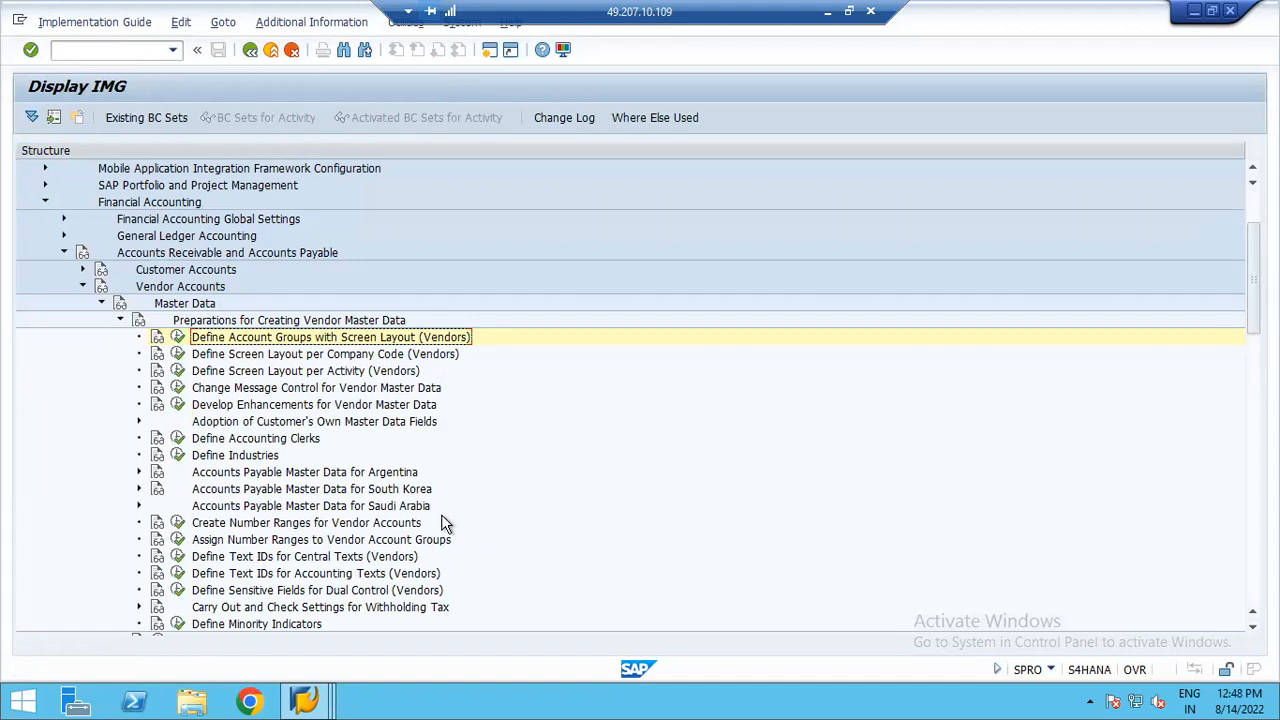
click(323, 526)
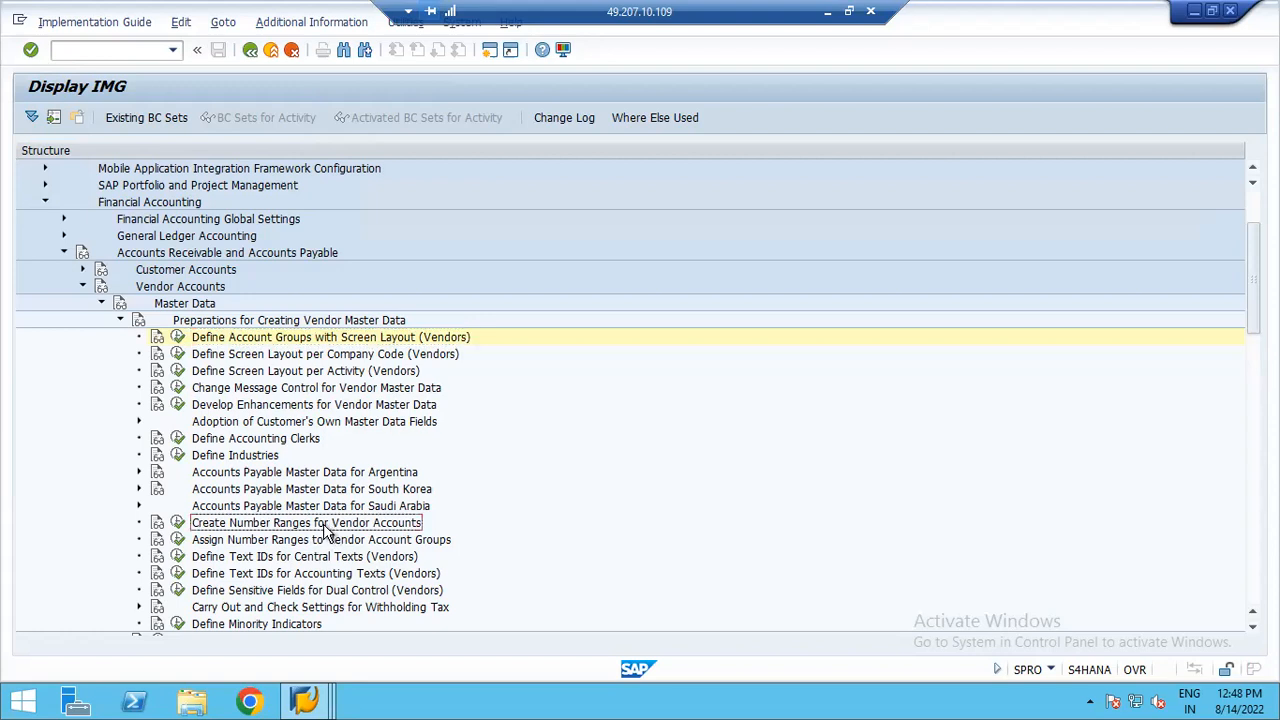
click(178, 526)
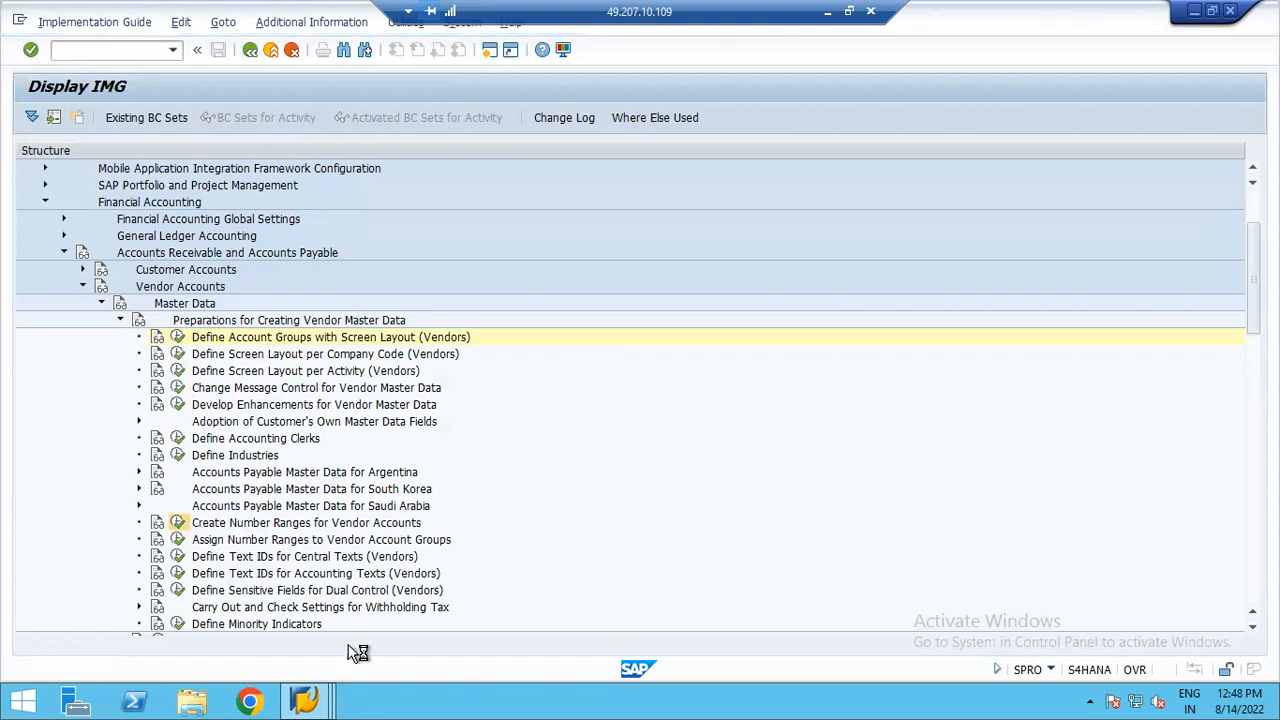
- Look at the Sundry Creditors G/L account in its open session, and return to the implementation guide session
click(308, 702)
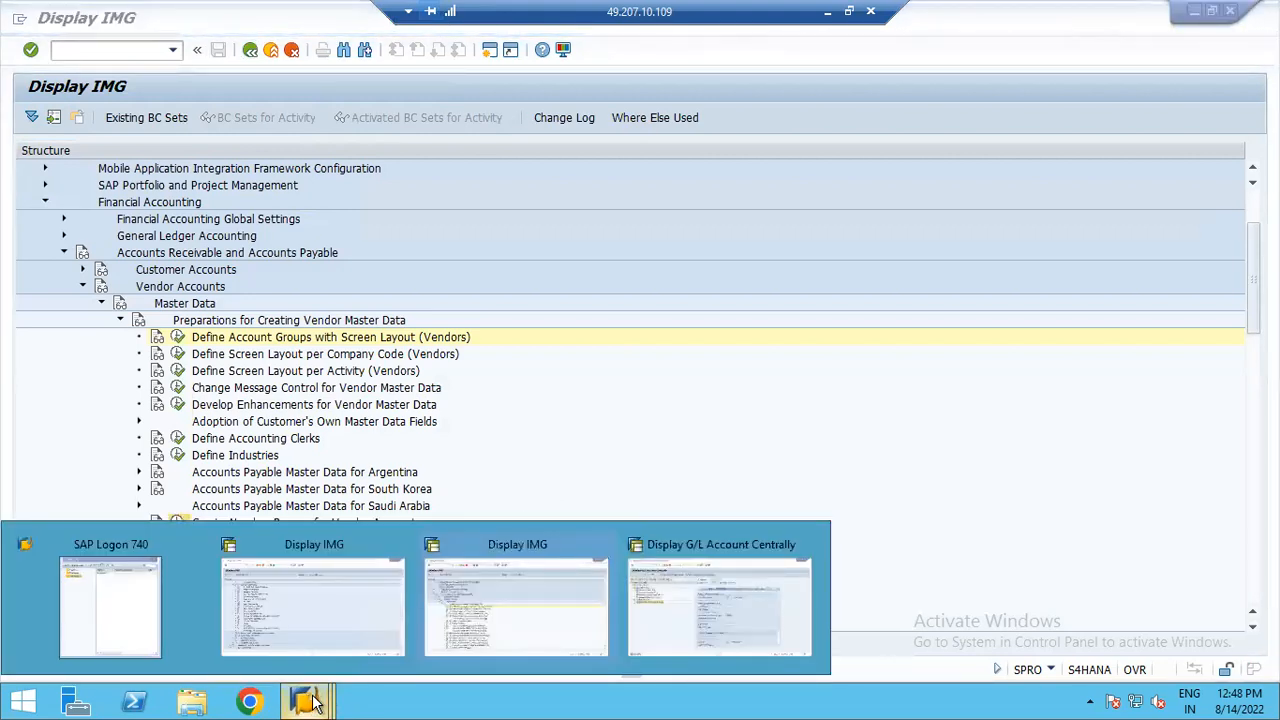
mouse_move(273, 614)
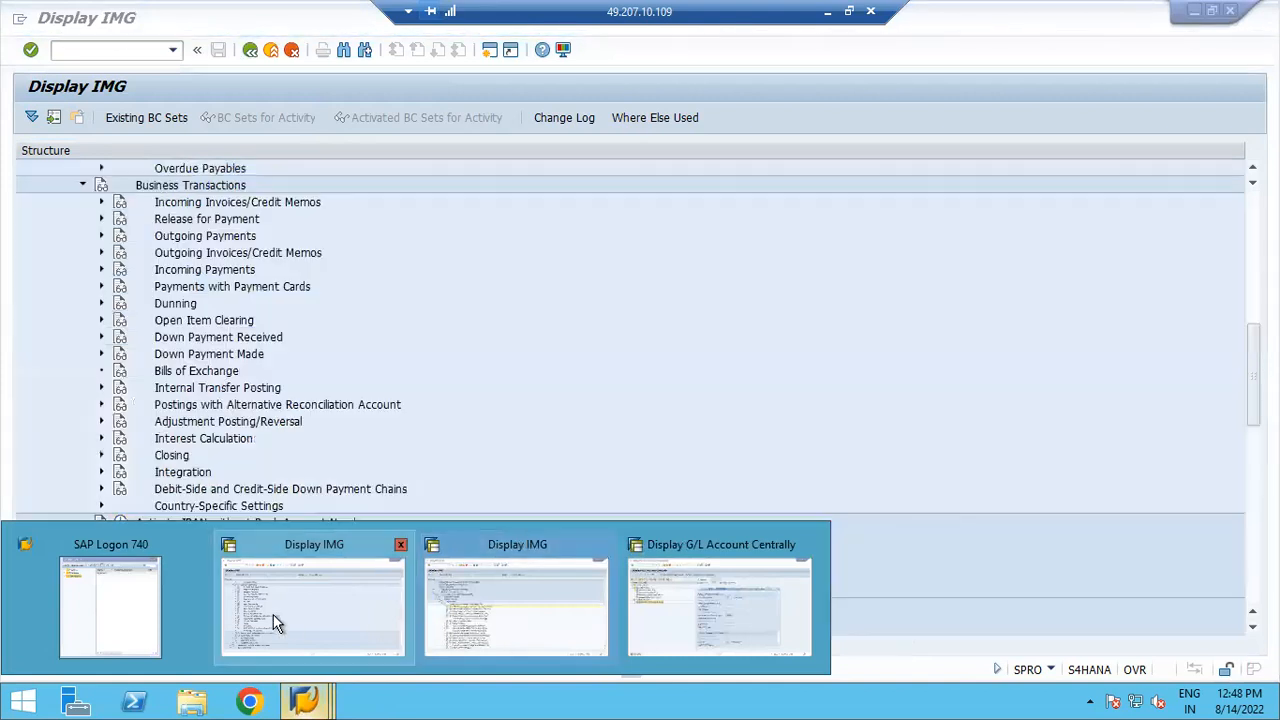
click(688, 565)
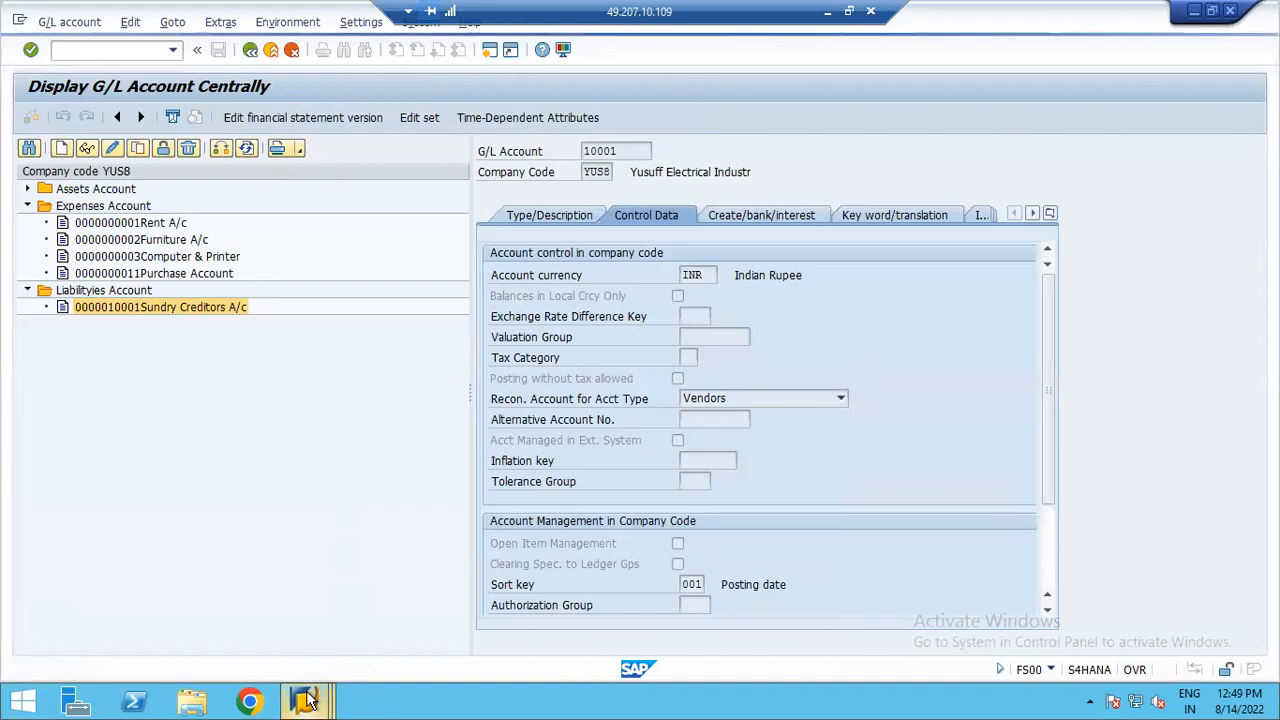
mouse_move(305, 700)
click(525, 610)
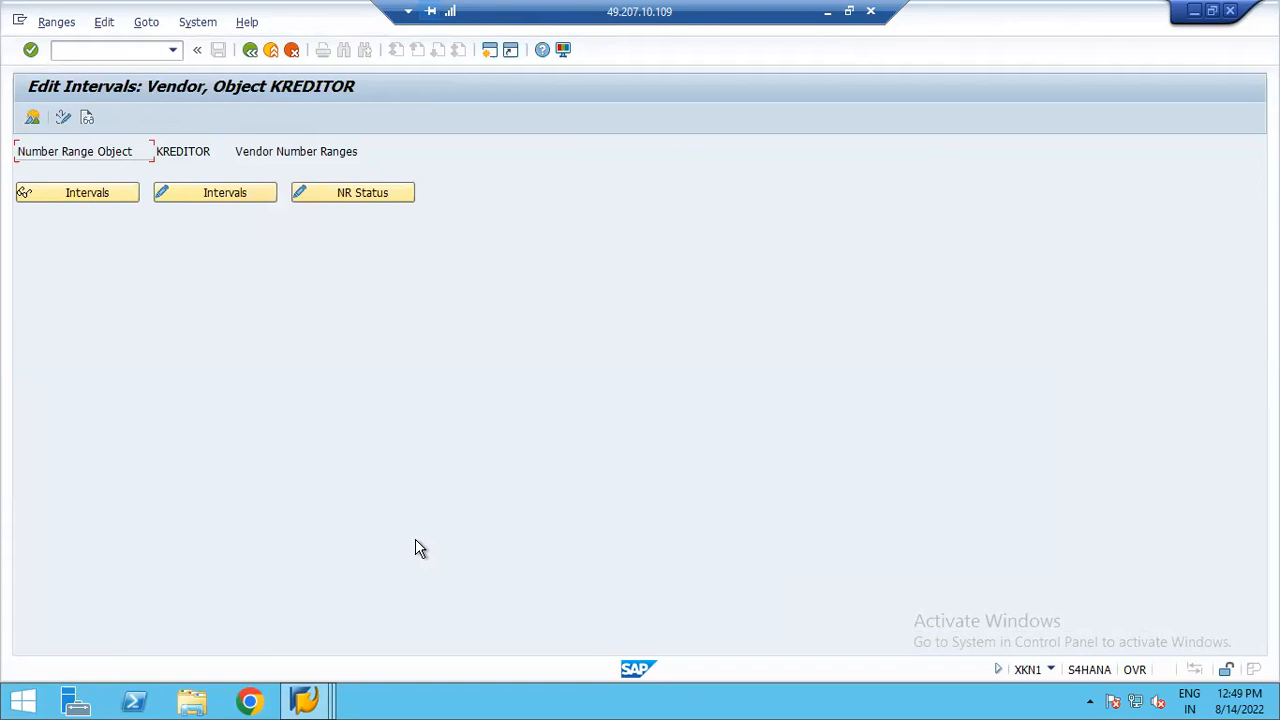
- Open the vendor number range intervals for changes and add external interval Z1 from 25001 to 27000
click(221, 196)
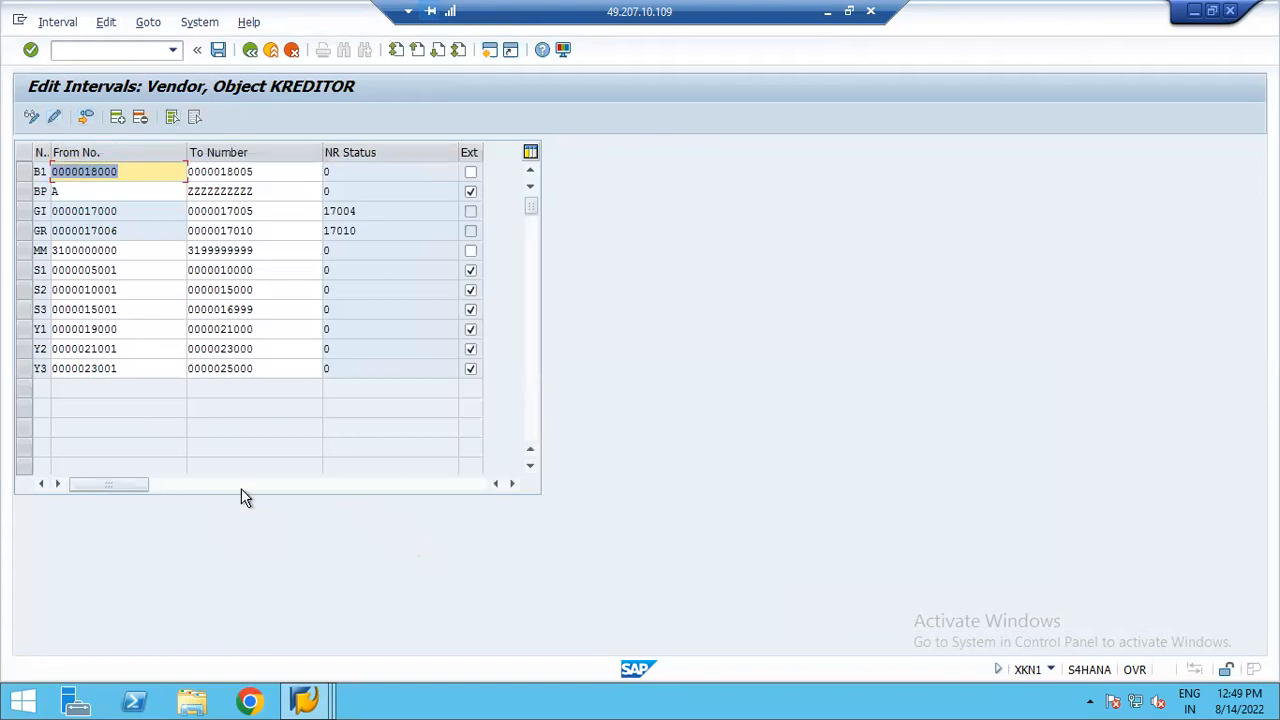
click(117, 119)
text(Z1)
key(Tab)
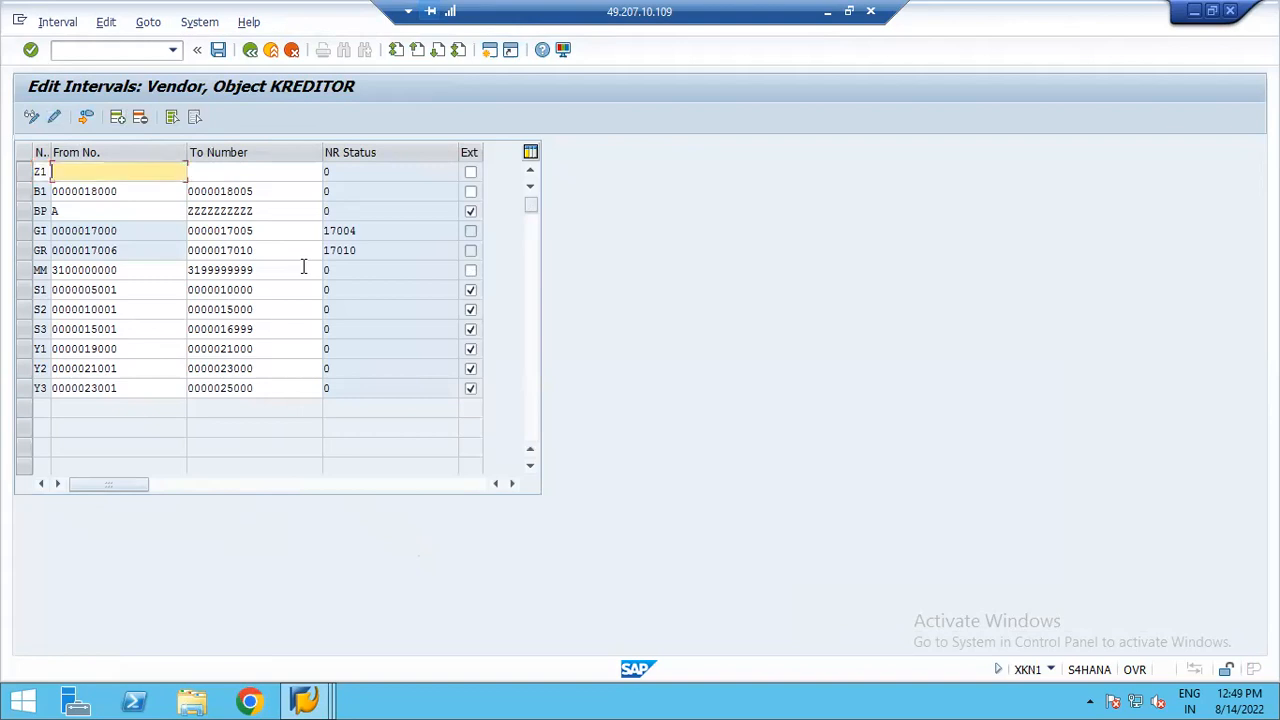
text(25001)
key(Tab)
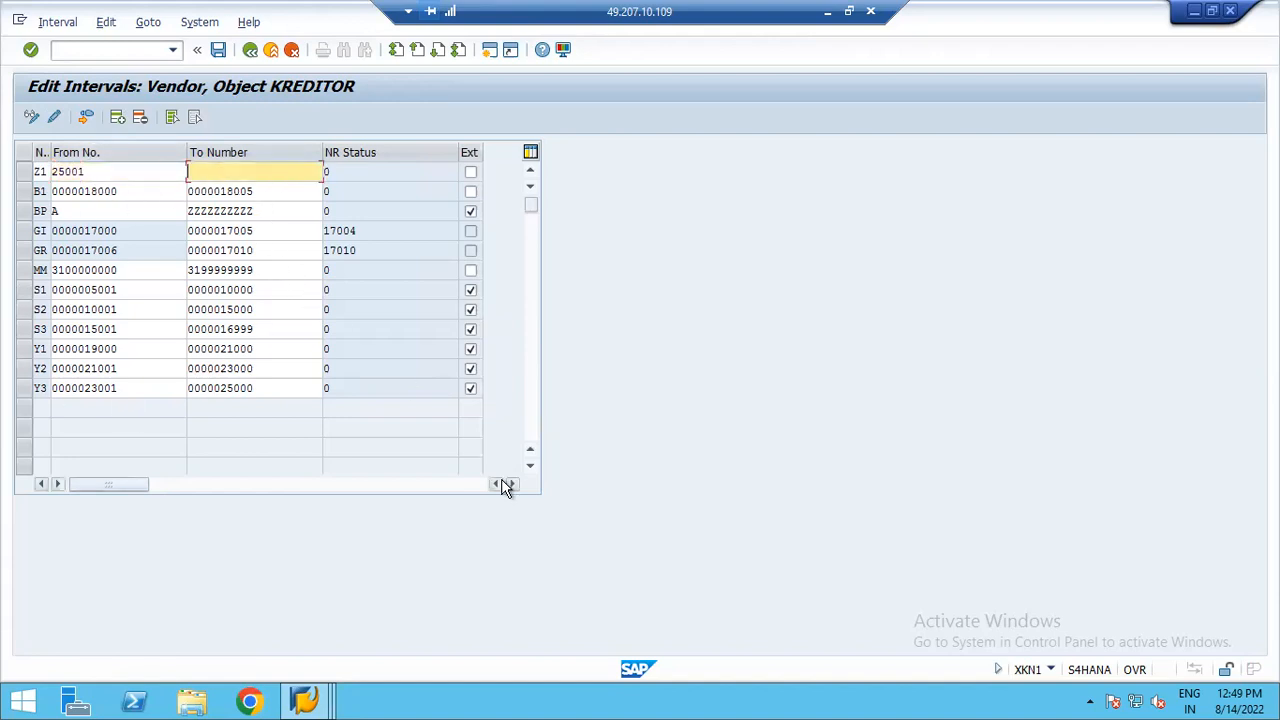
text(27000)
click(470, 174)
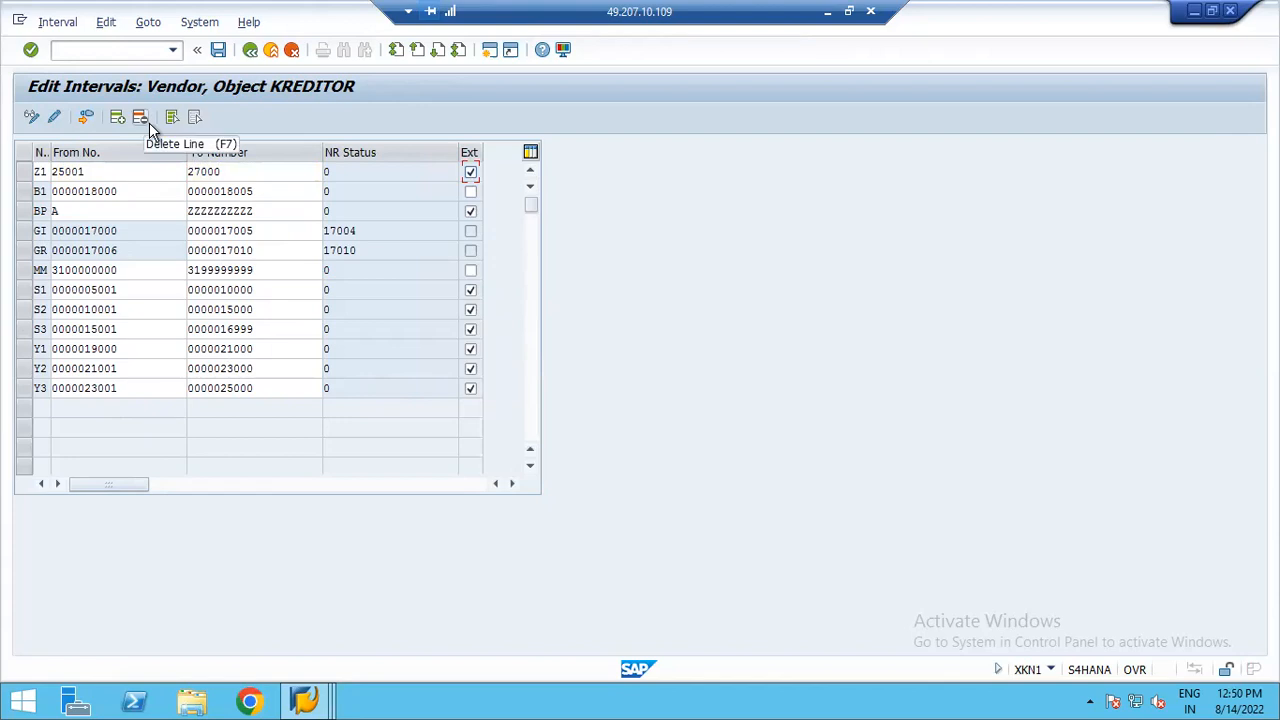
key(Return)
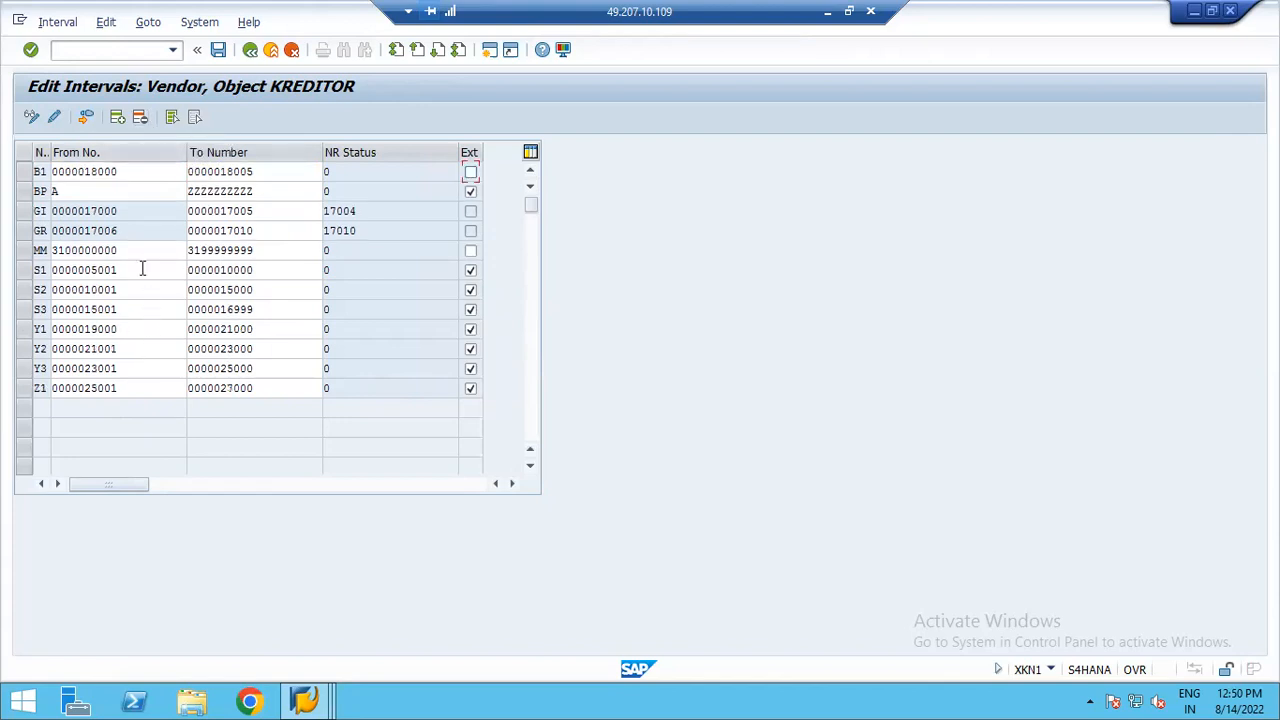
- Add external vendor number range interval Z2 from 27001 to 29000
click(117, 119)
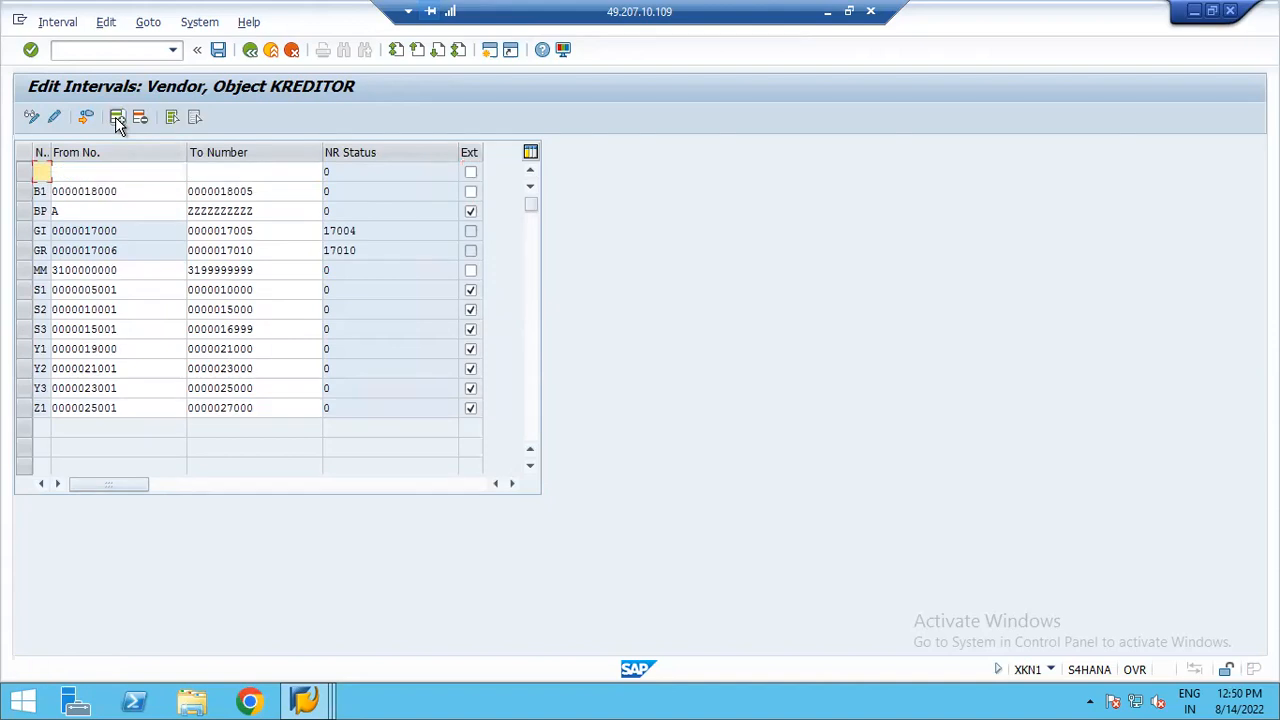
text(Z2)
key(Tab)
text(2500)
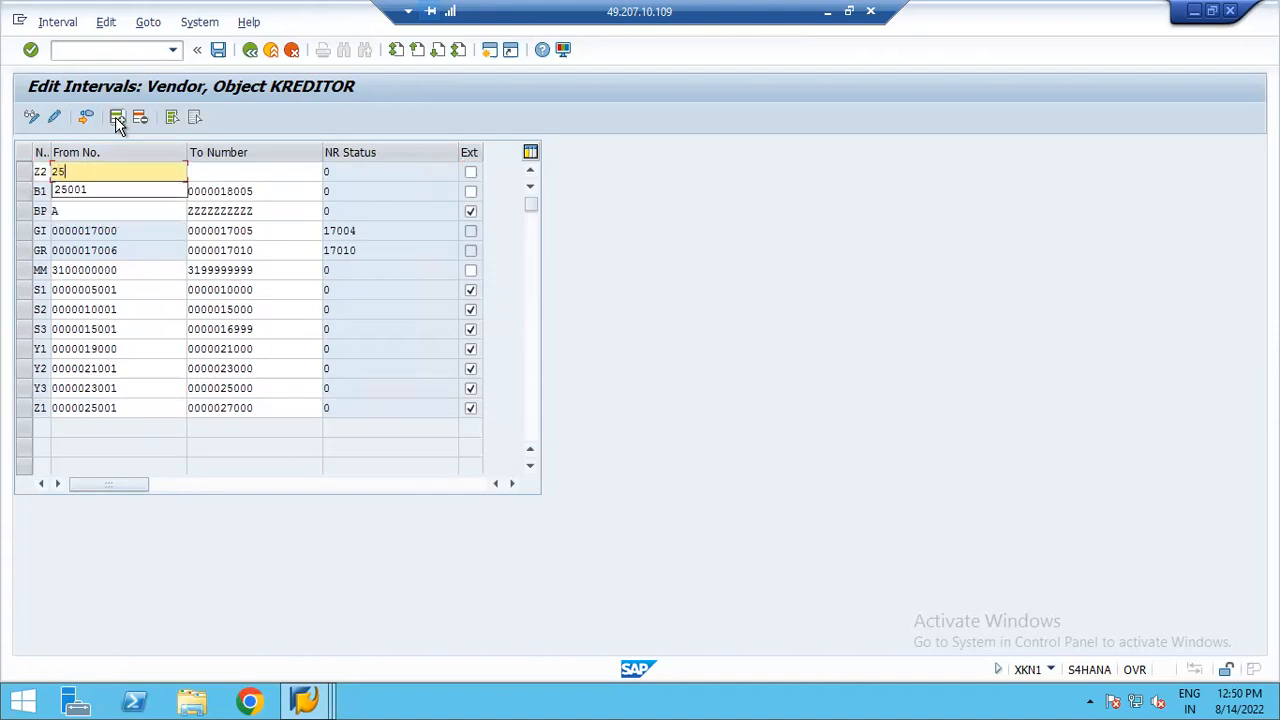
key(BackSpace)
key(BackSpace)
key(BackSpace)
key(BackSpace)
text(27001)
key(Tab)
text(29000)
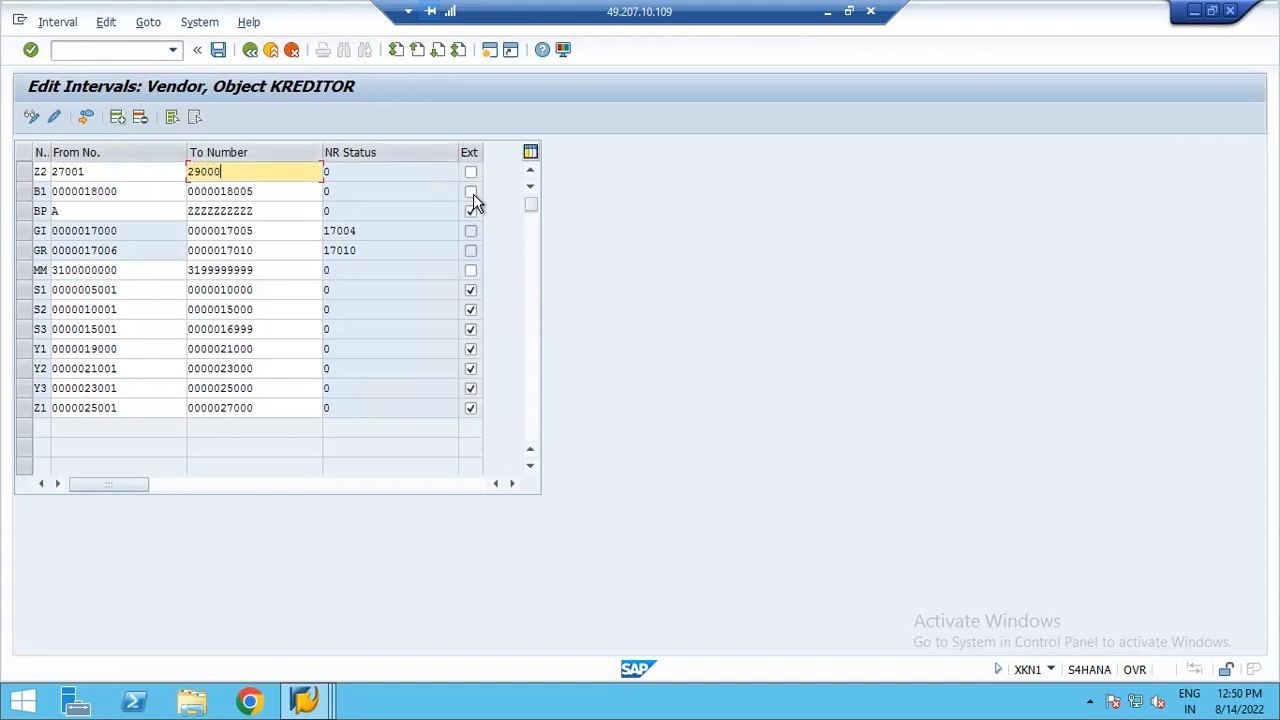
click(470, 172)
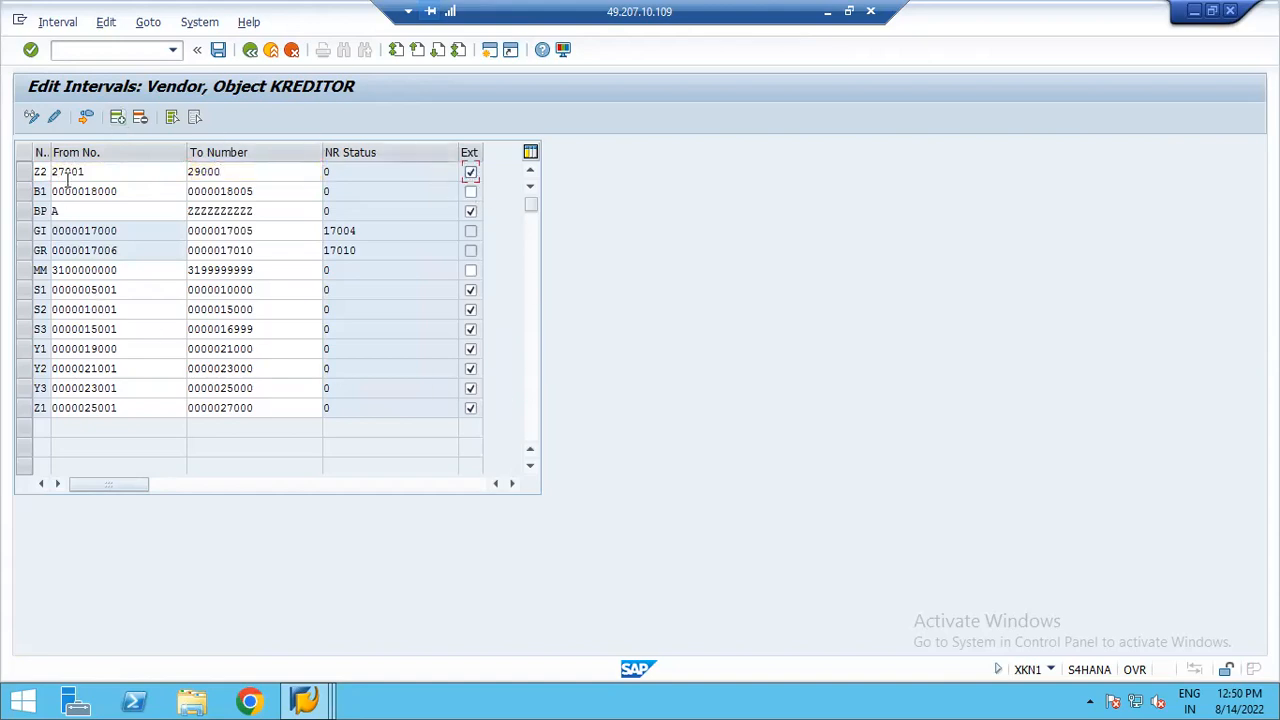
key(Return)
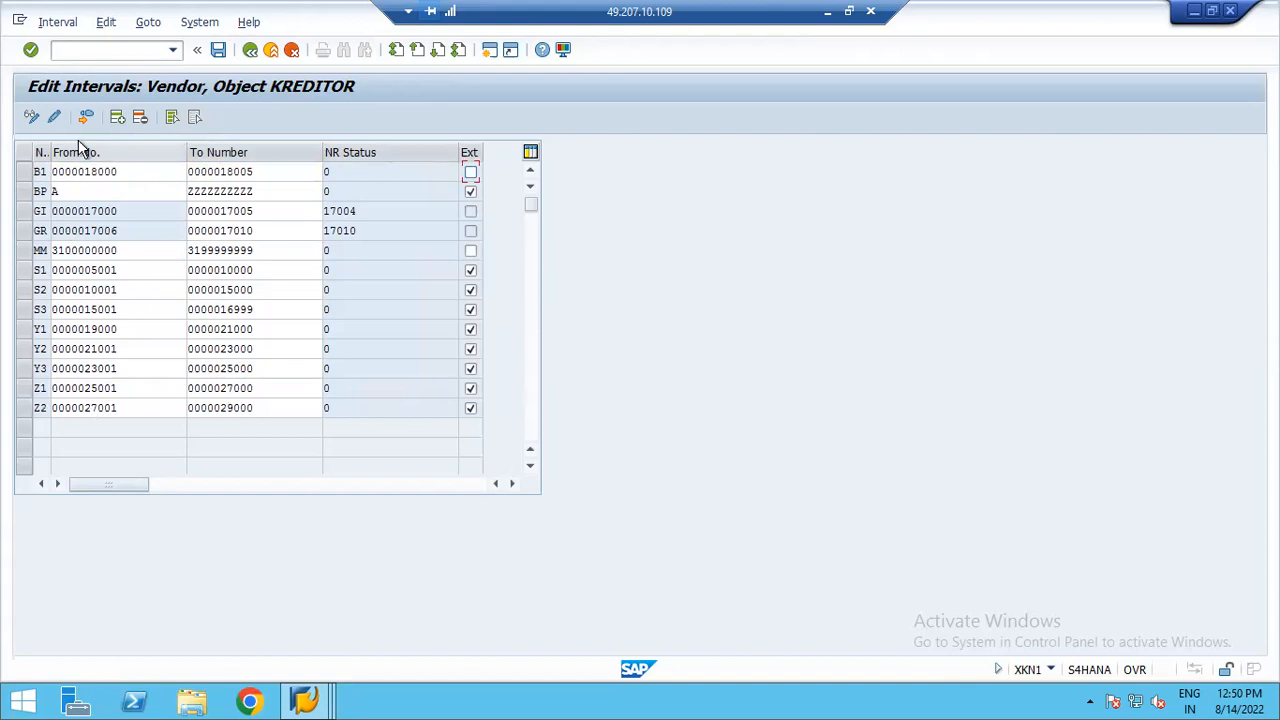
- Add external vendor number range interval Z3 from 29001 to 31000
click(117, 117)
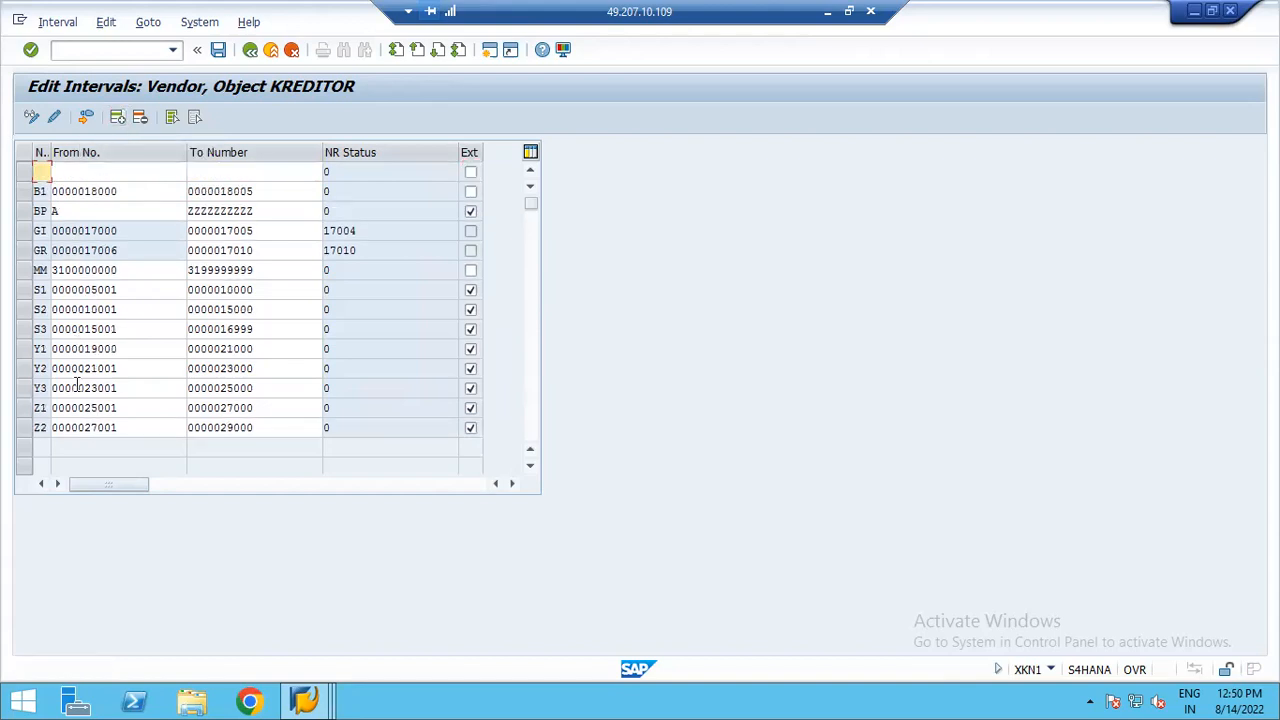
text(Z3)
key(Tab)
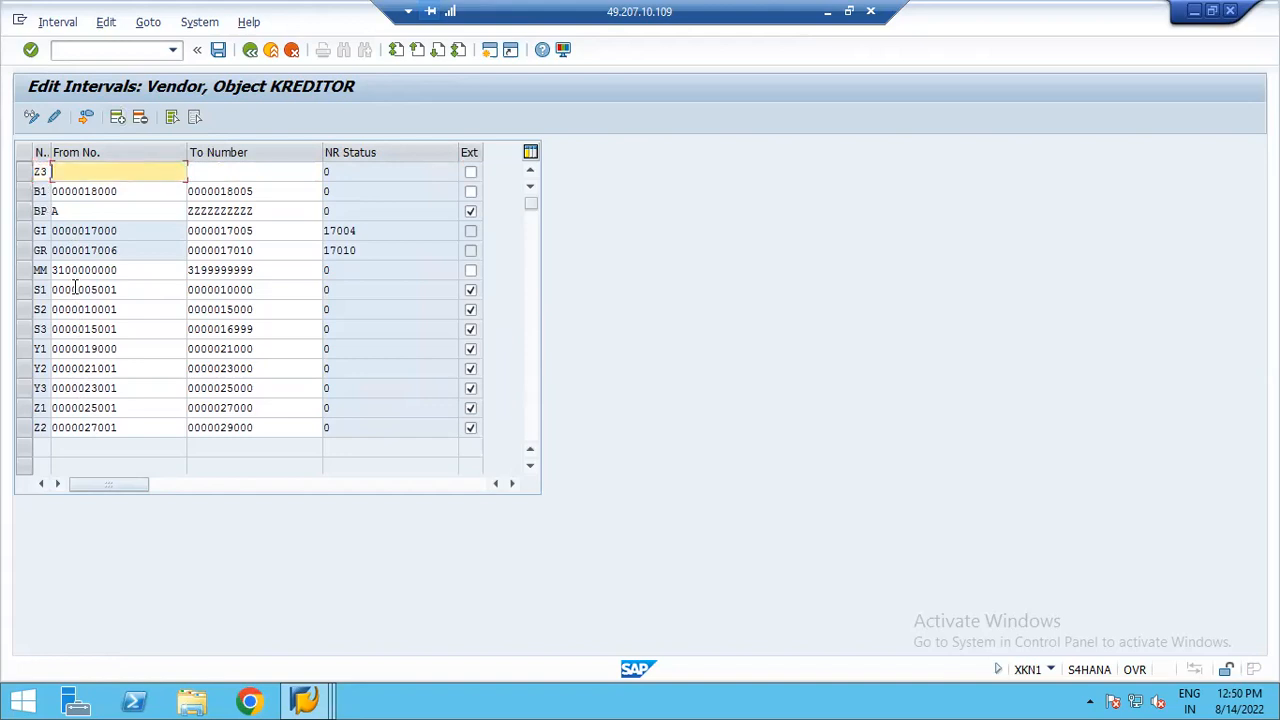
text(29001)
key(Tab)
text(31000)
click(471, 172)
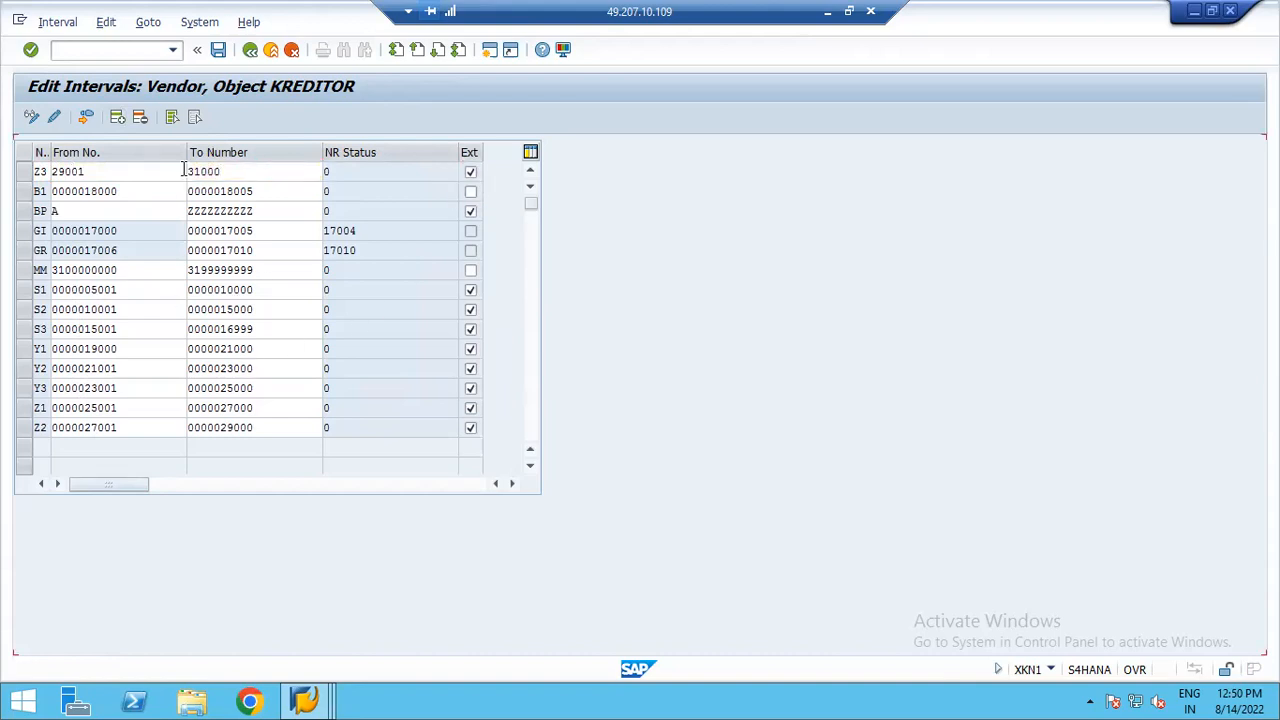
key(Return)
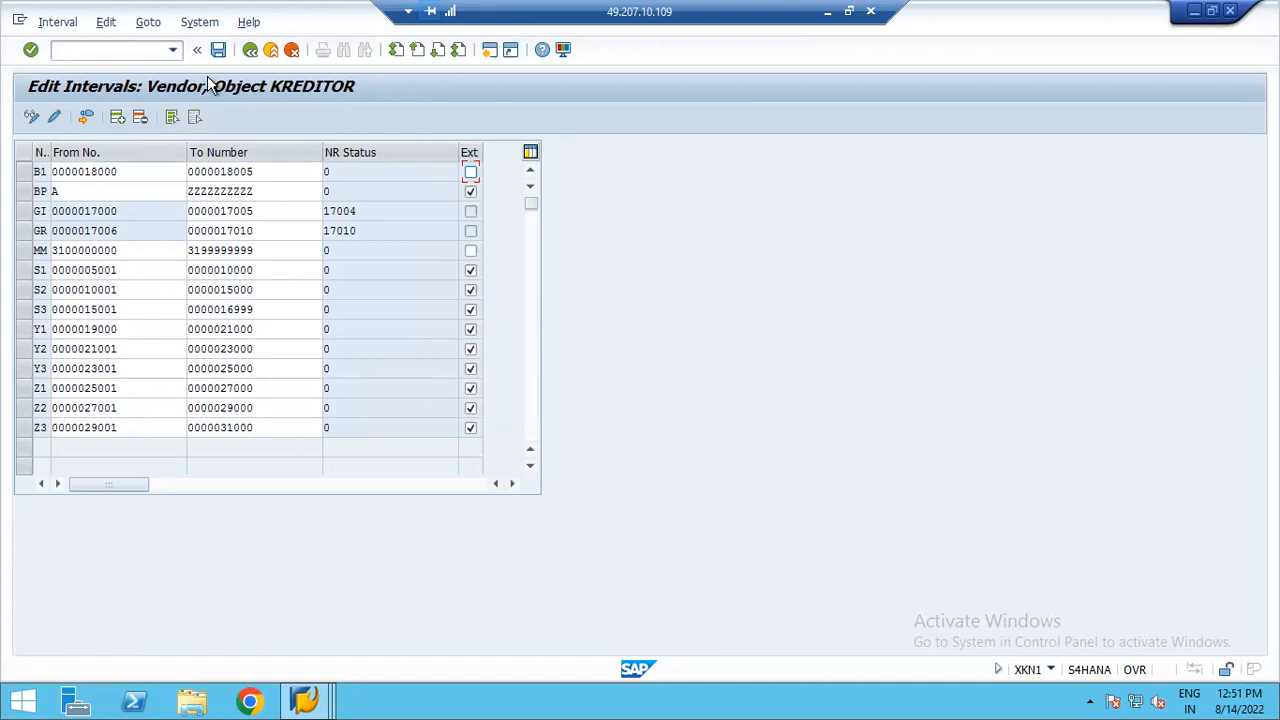
- Save the new vendor number range intervals, acknowledge the transport notice, and leave interval editing
click(218, 49)
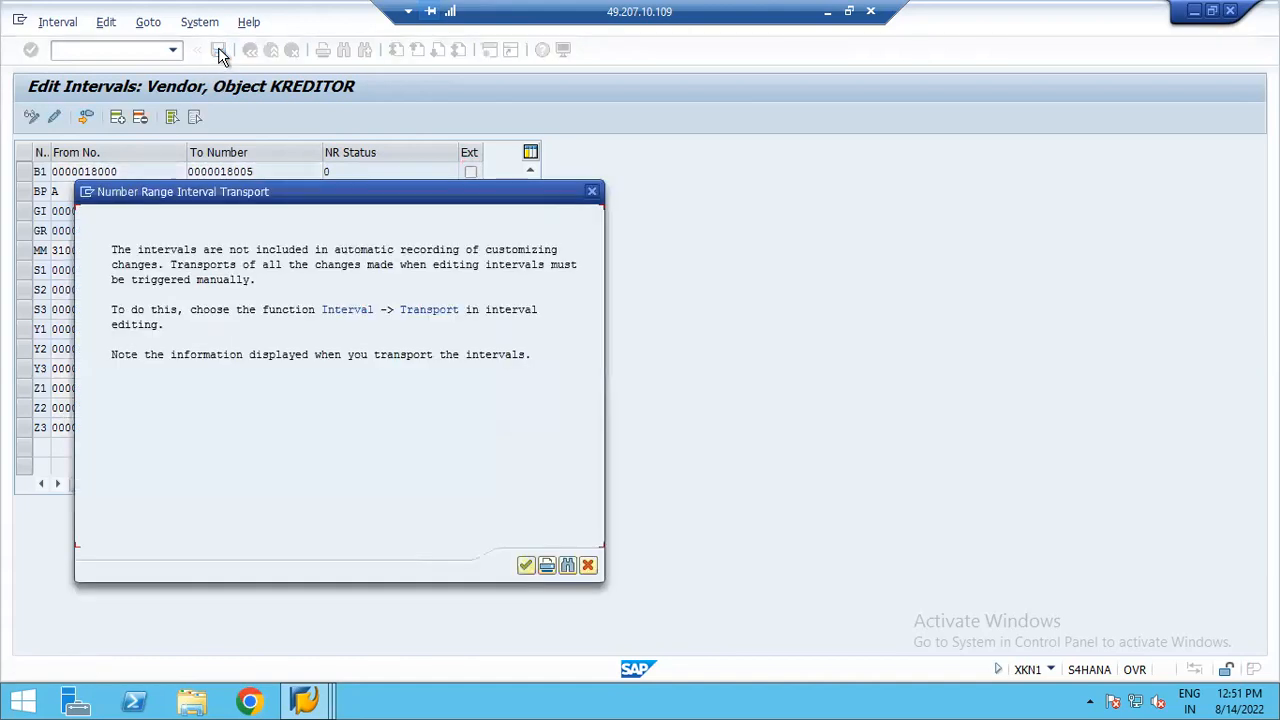
click(527, 566)
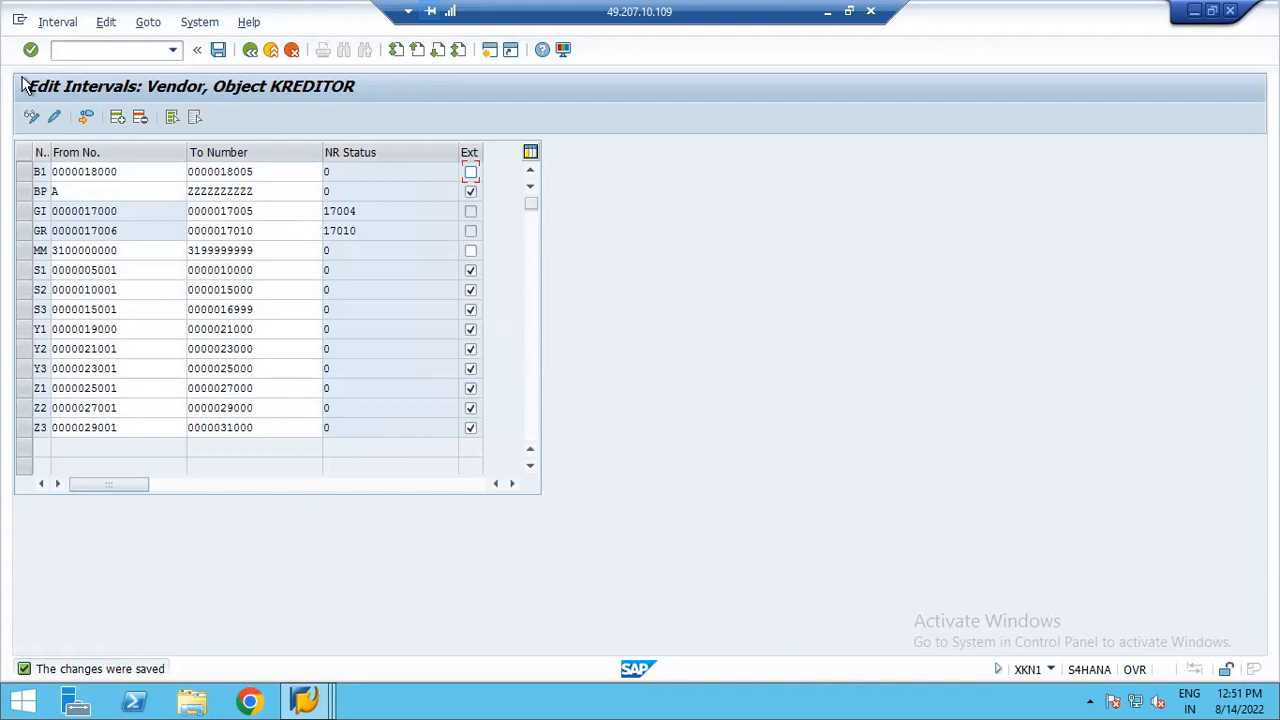
click(250, 51)
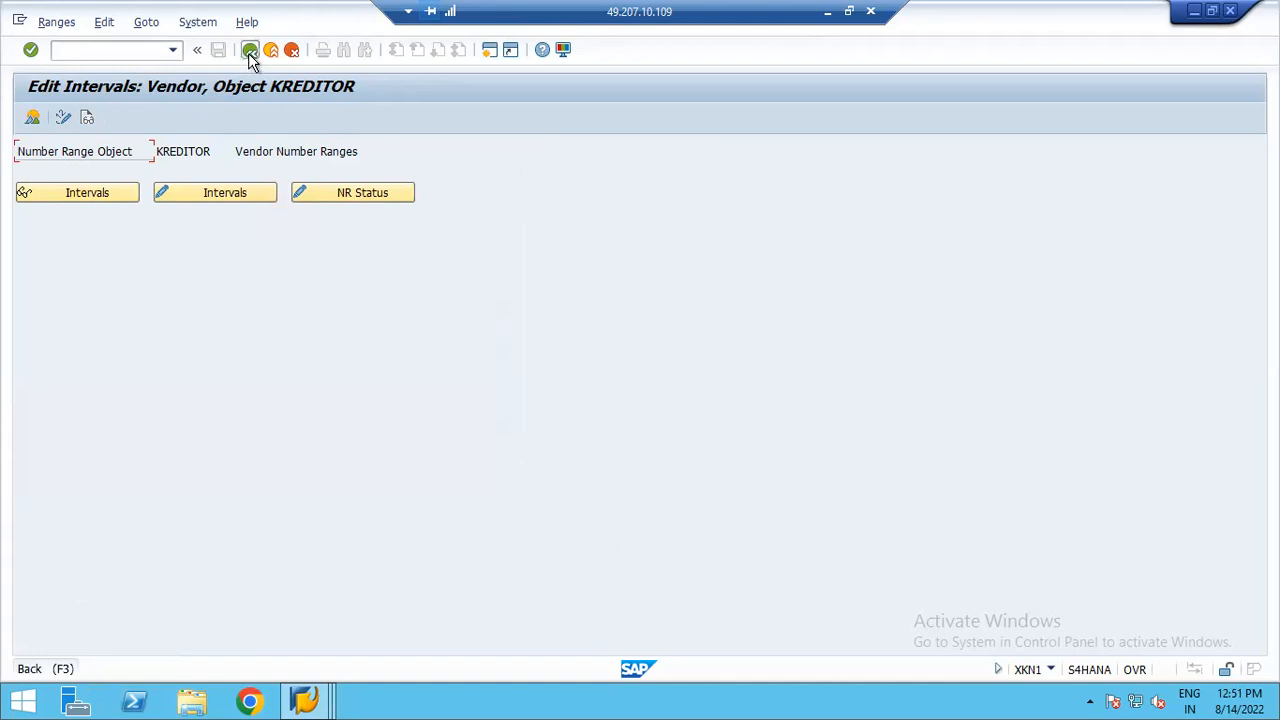
- Open the assignment of number ranges to vendor account groups and position the list at account group ZUL
click(249, 51)
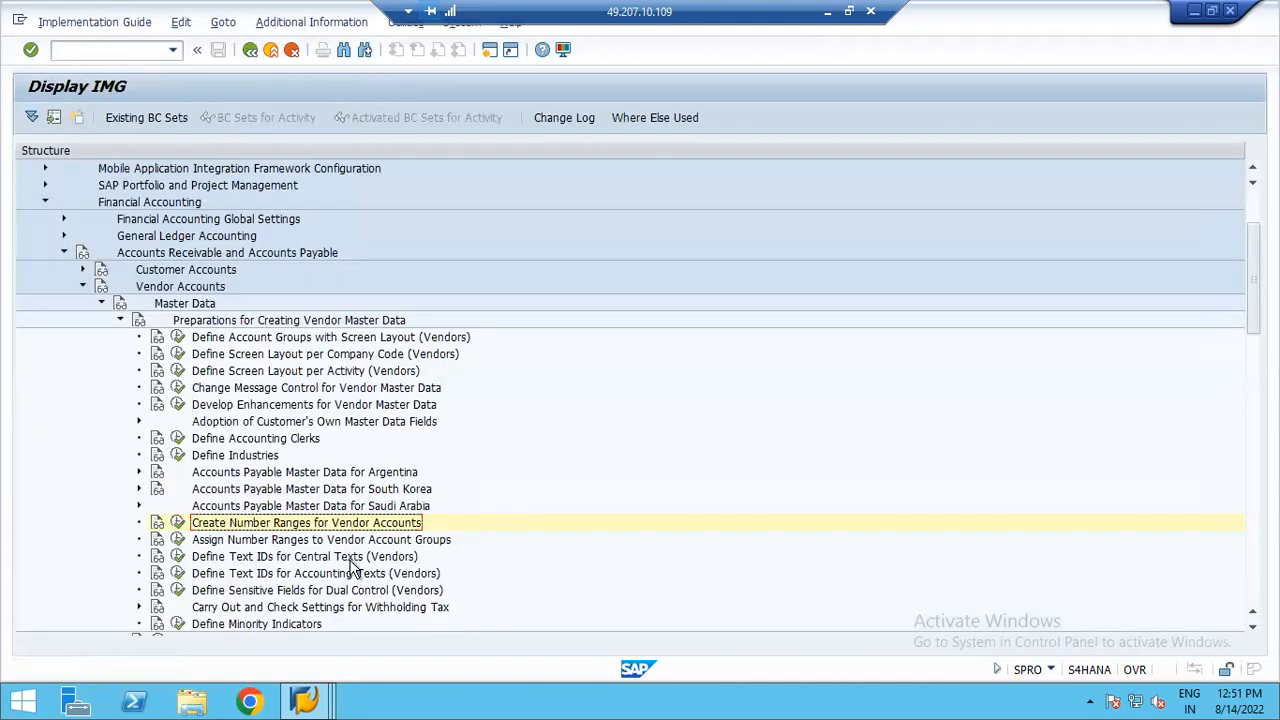
click(177, 540)
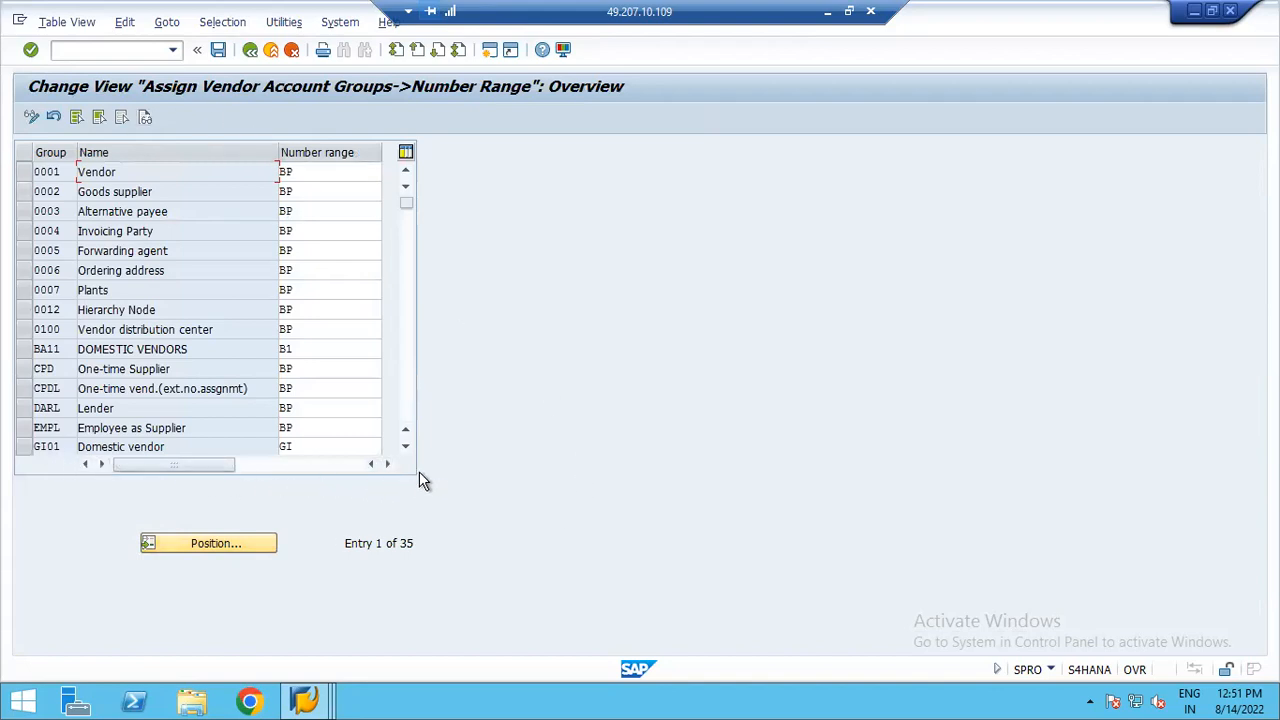
click(193, 543)
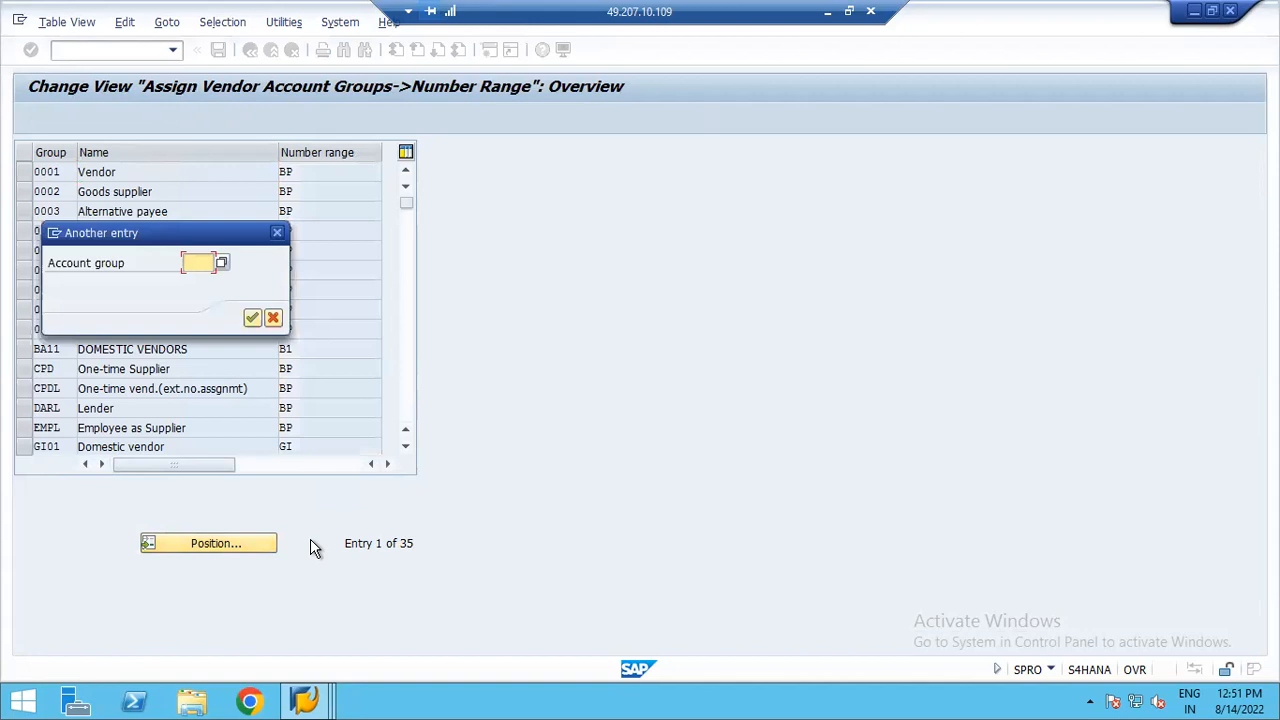
text(ZUL)
key(Return)
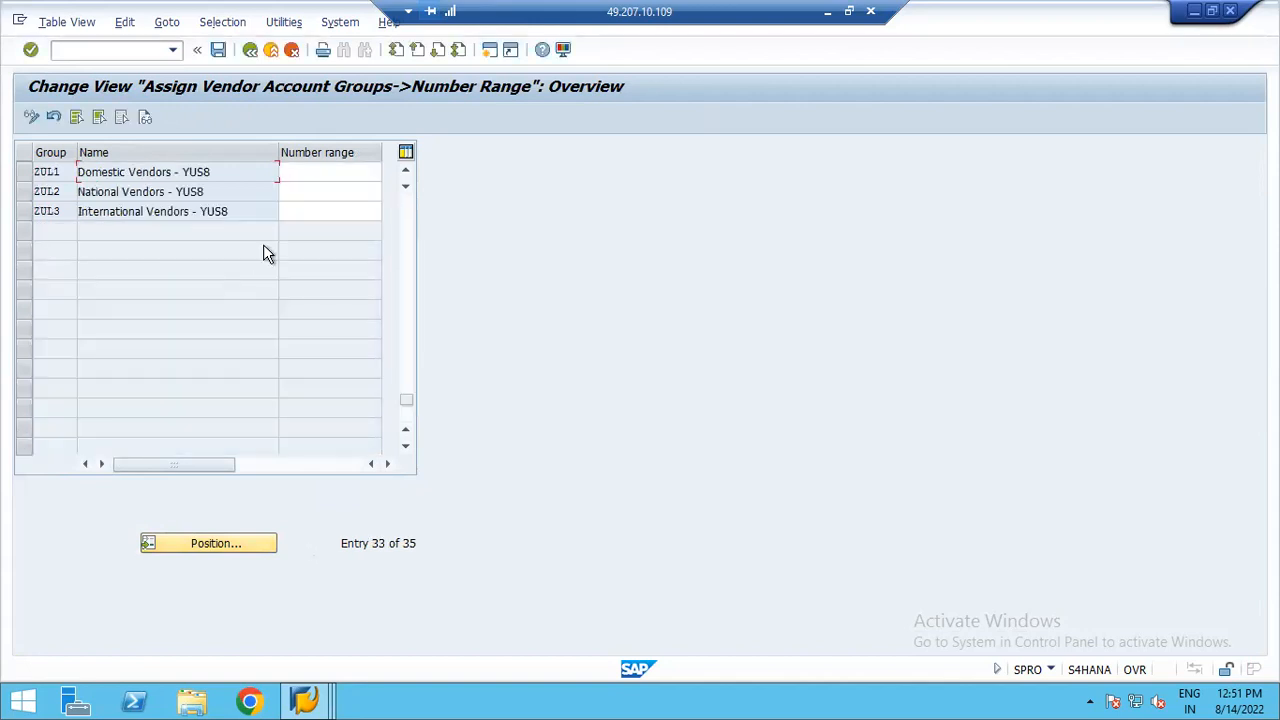
- Narrow the Name column, check the available number ranges, and assign range Z1 to account group ZUL1
click(326, 172)
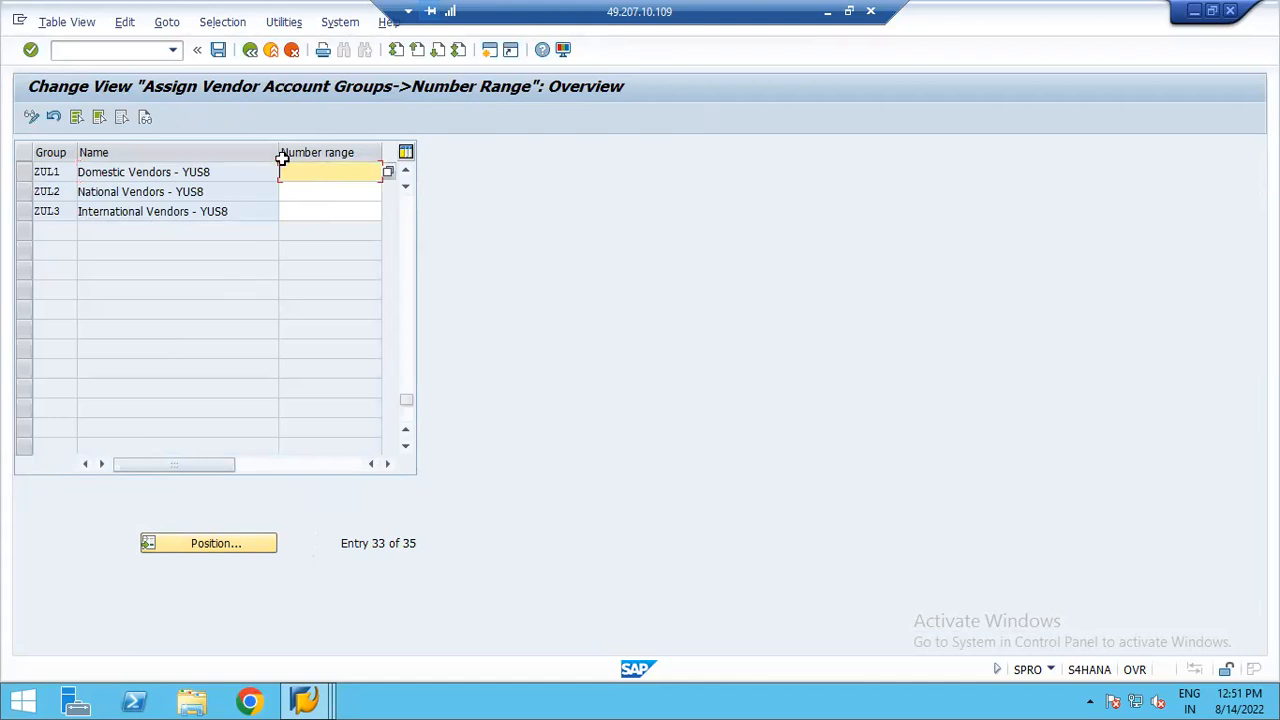
drag(274, 152, 246, 152)
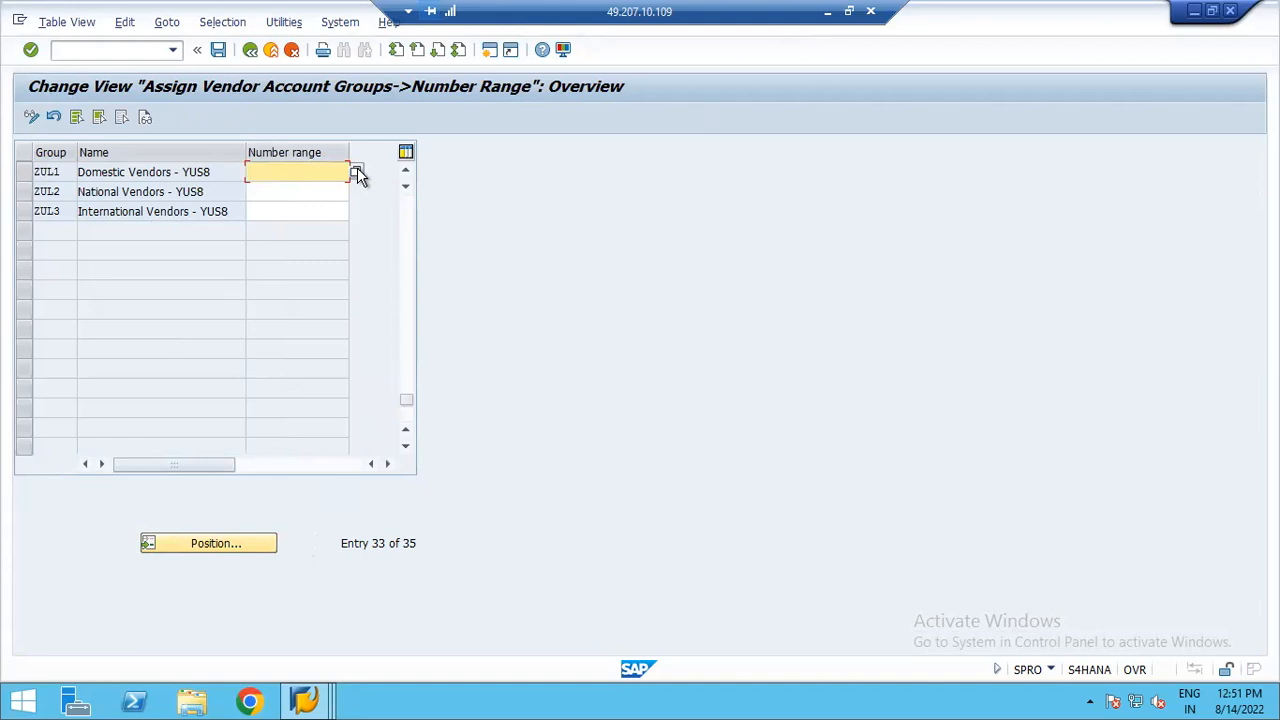
click(179, 168)
click(297, 170)
click(354, 170)
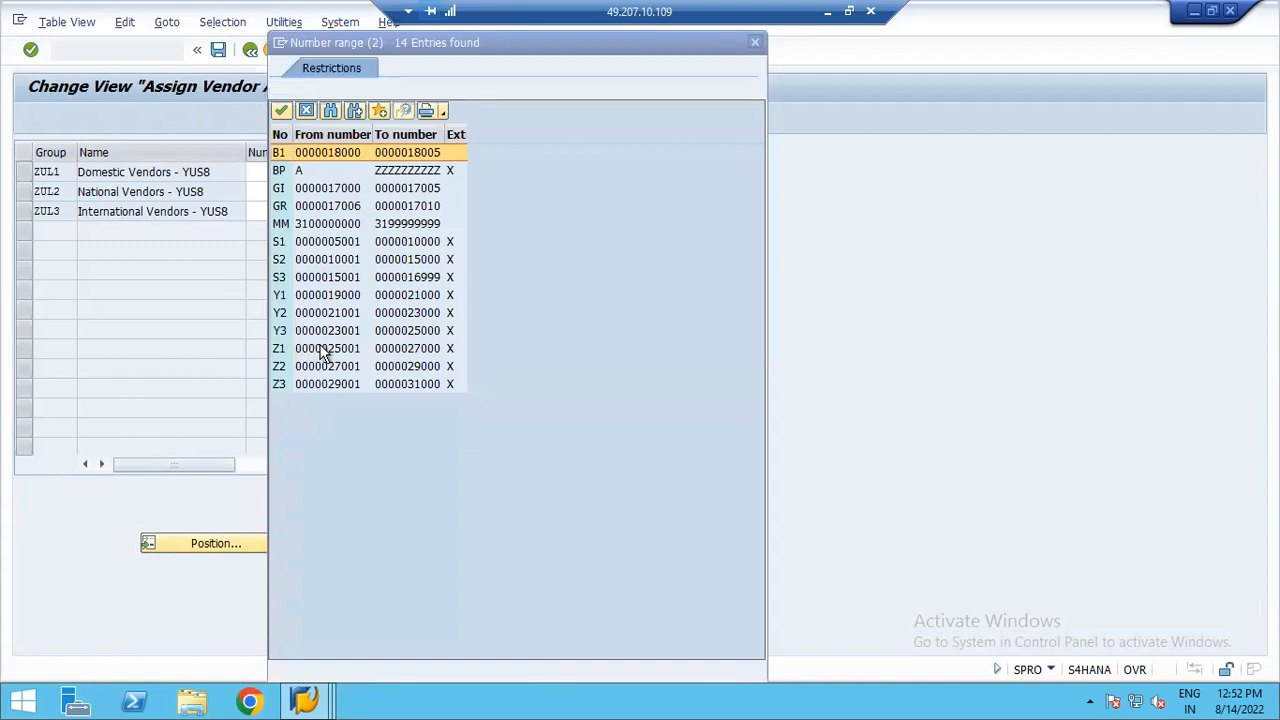
key(Escape)
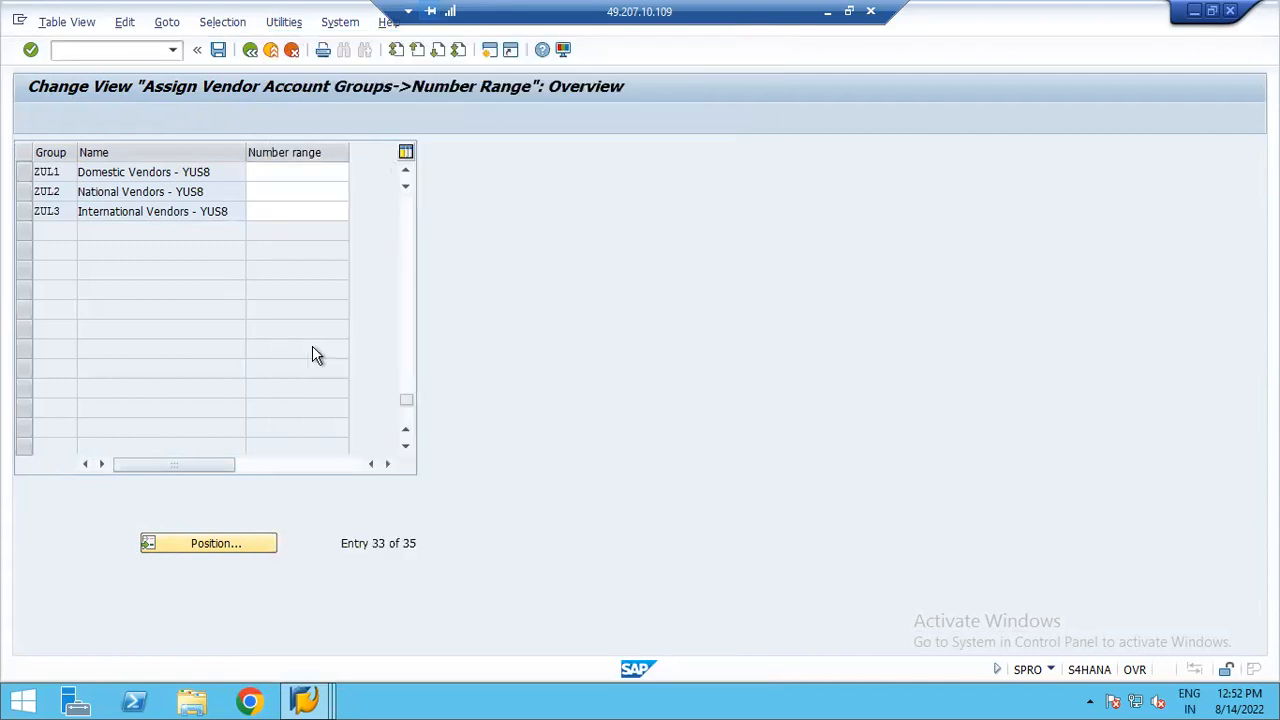
text(Z1)
- Assign number range Z2 to account group ZUL2 and Z3 to ZUL3
click(271, 190)
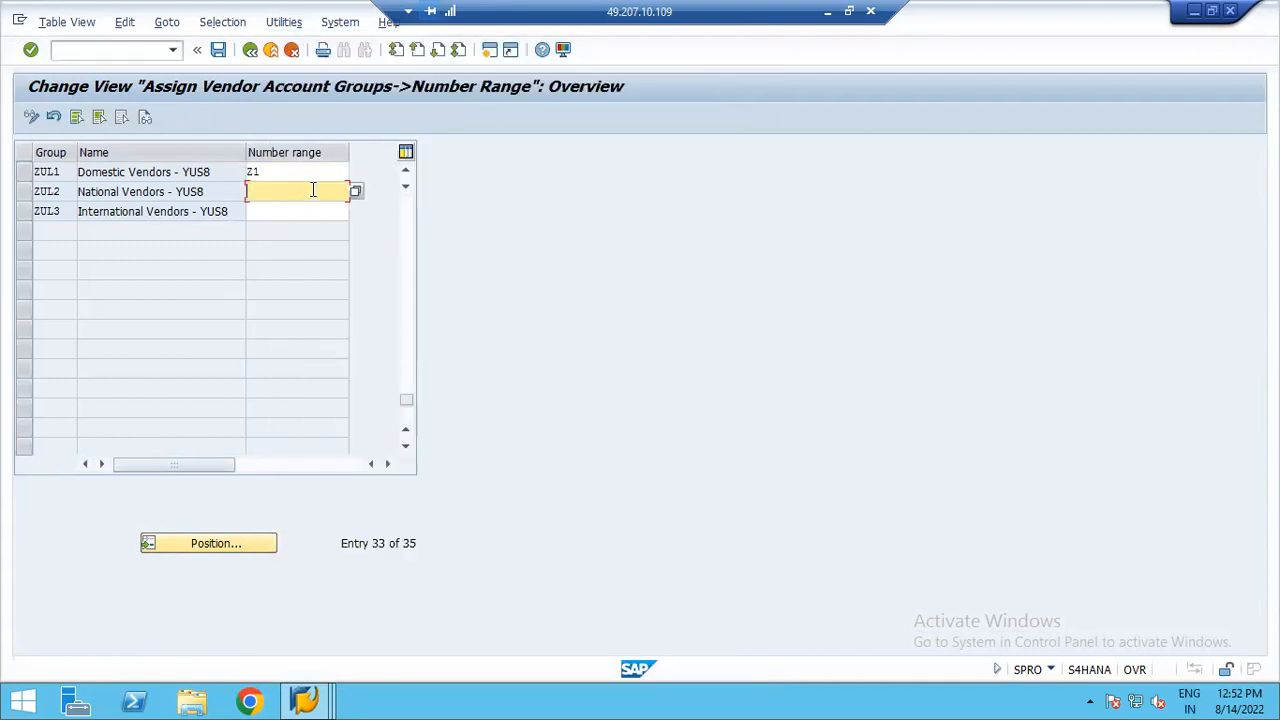
text(Z2)
click(265, 212)
text(Z3)
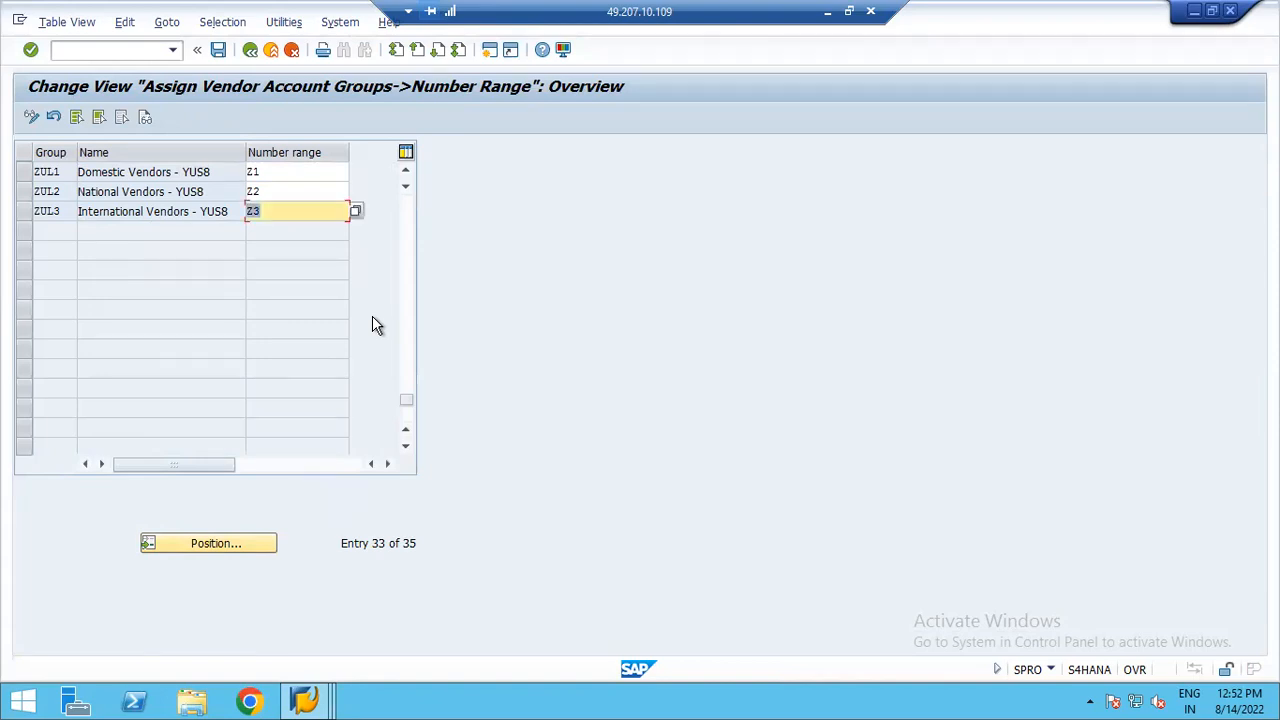
- Save the number range assignments for the vendor account groups and return to the implementation guide
click(218, 47)
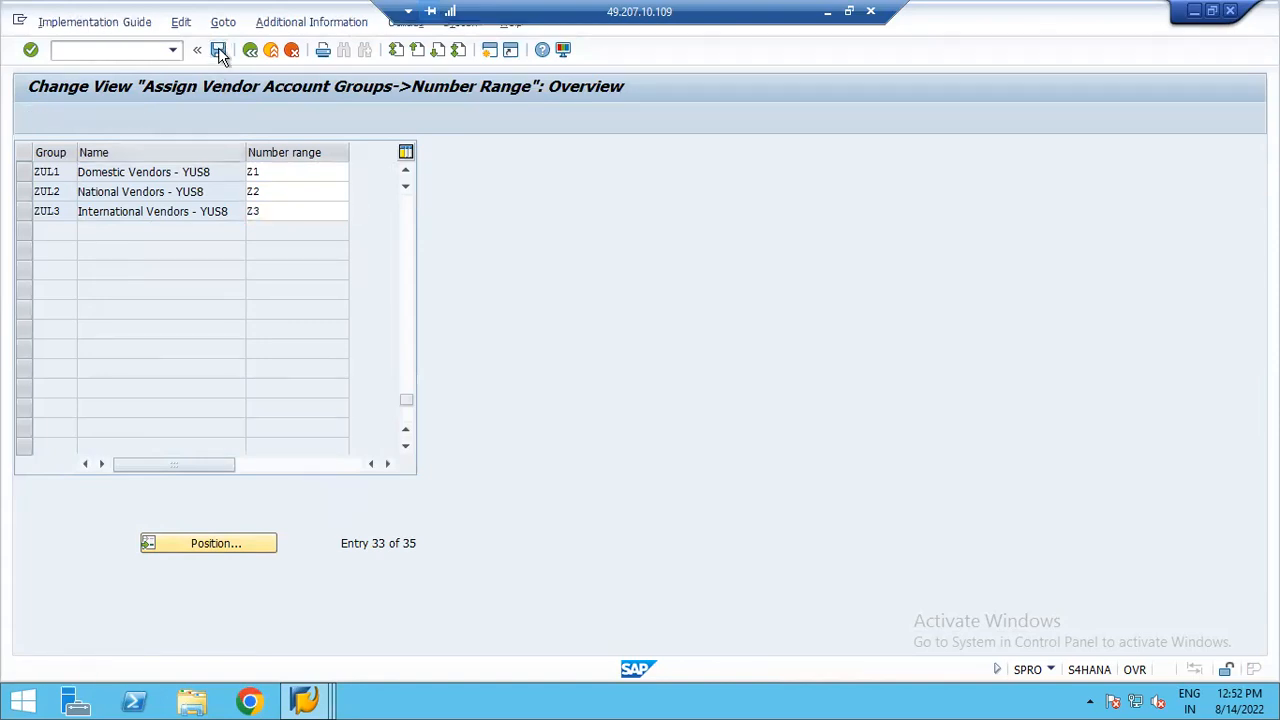
click(276, 318)
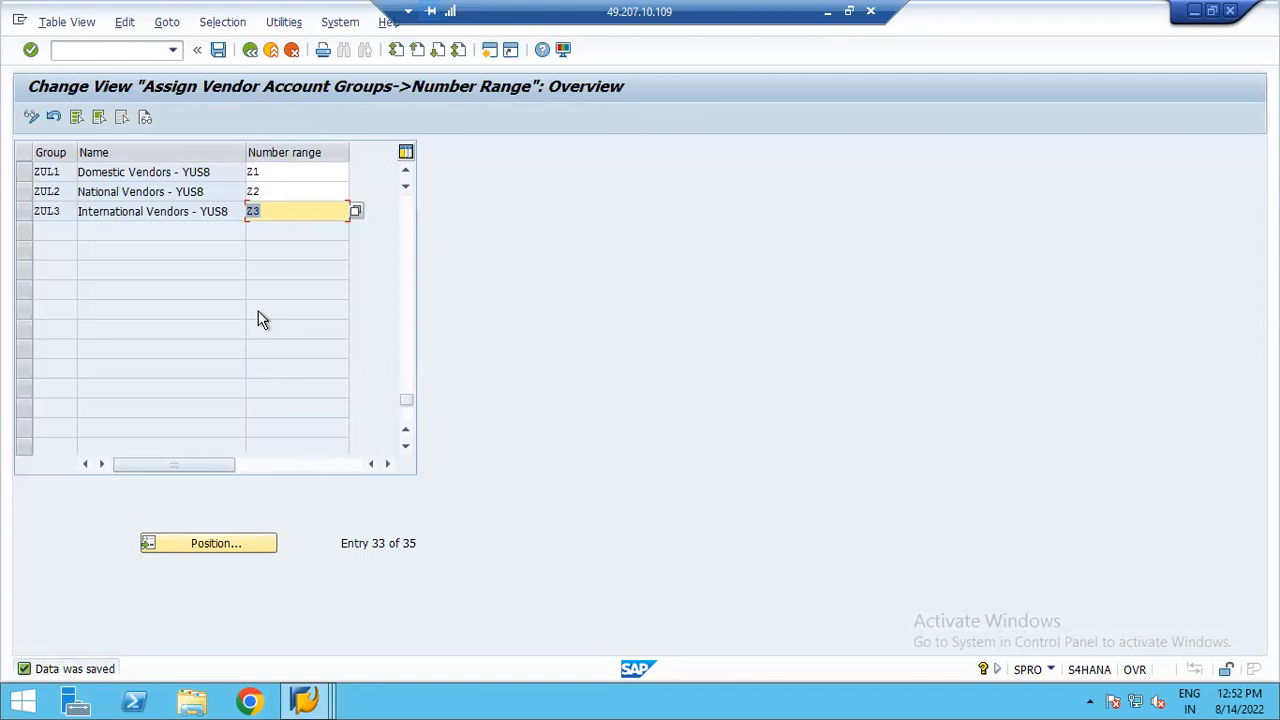
click(219, 50)
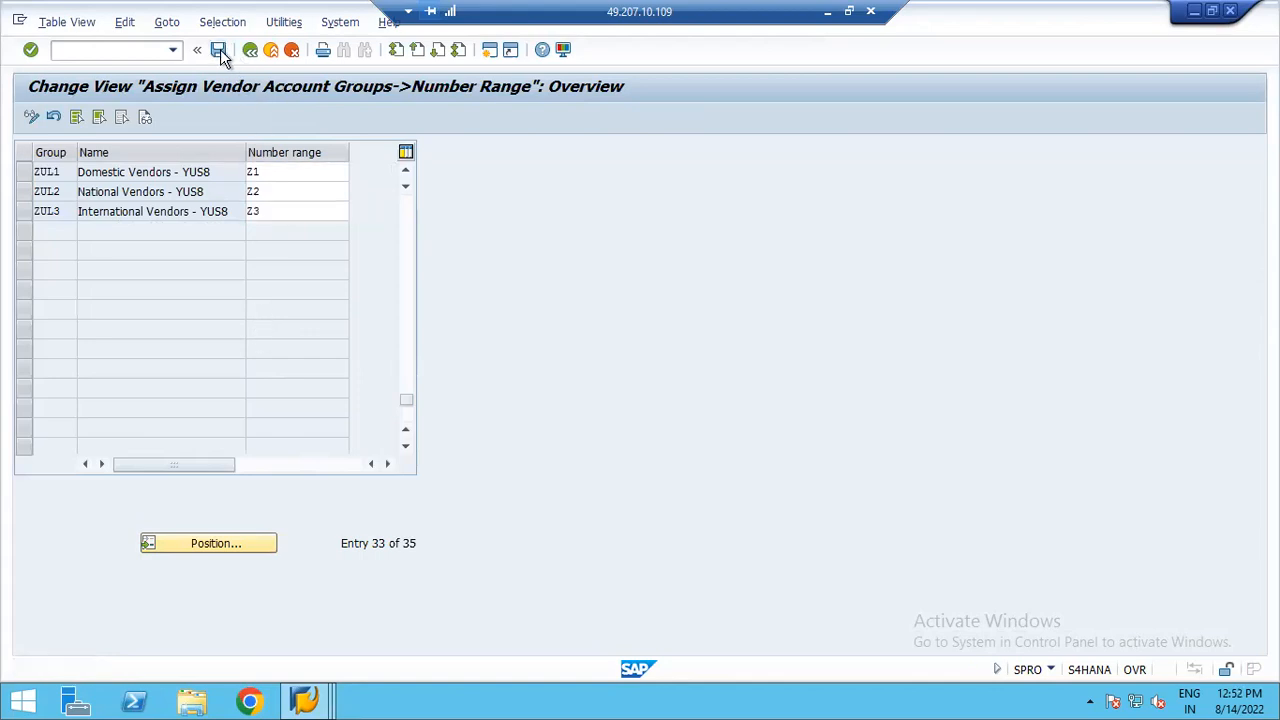
click(250, 50)
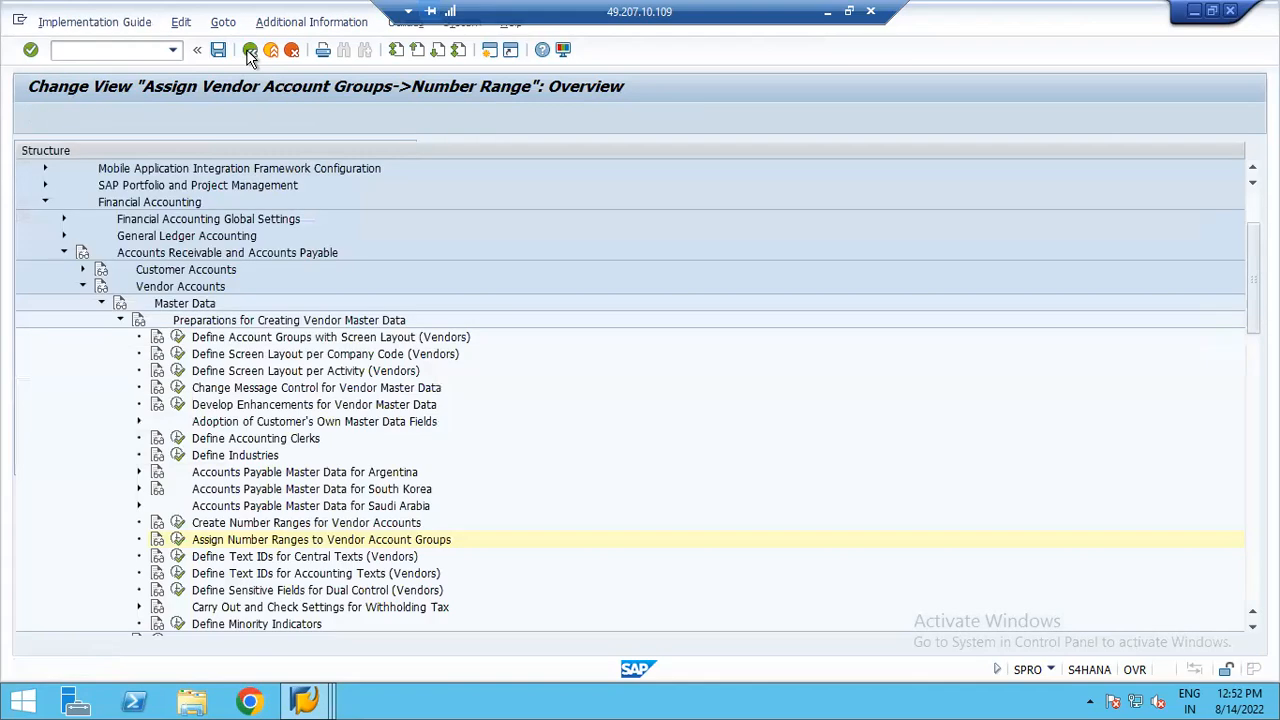
- Collapse the Vendor Accounts, Accounts Receivable and Accounts Payable, and Financial Accounting branches of the implementation guide
click(120, 320)
click(101, 303)
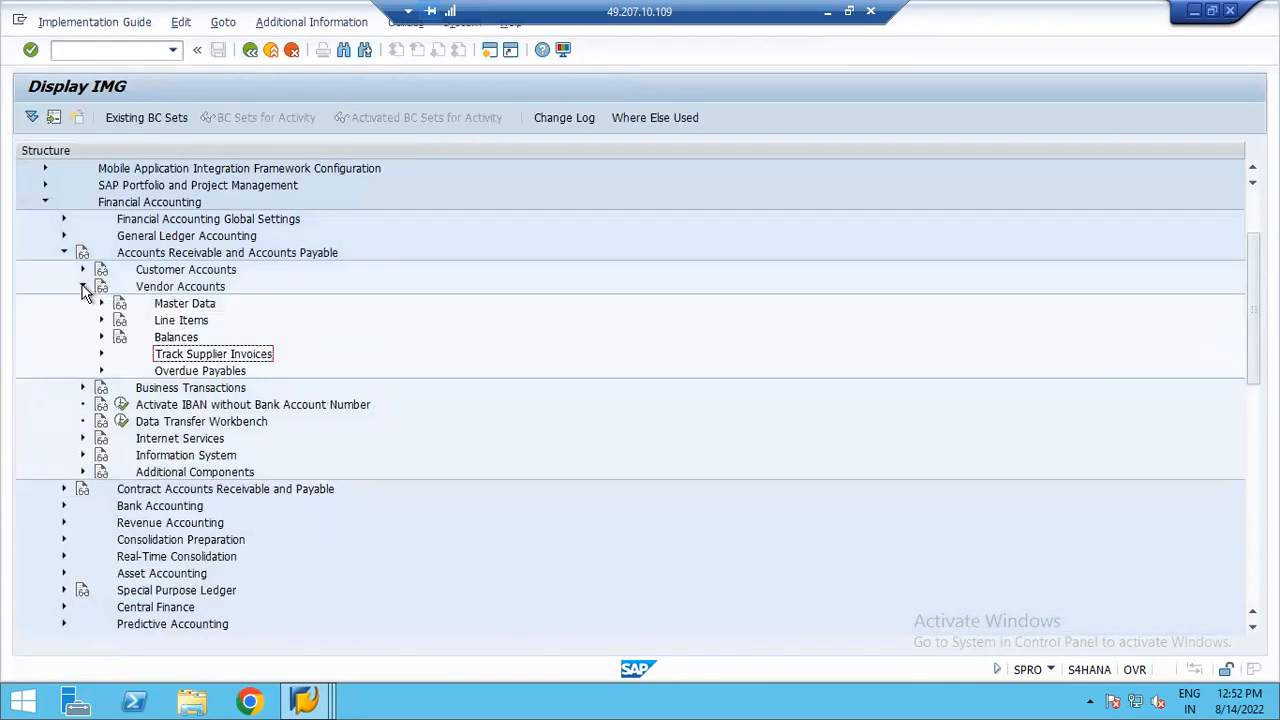
click(83, 287)
click(64, 252)
click(45, 202)
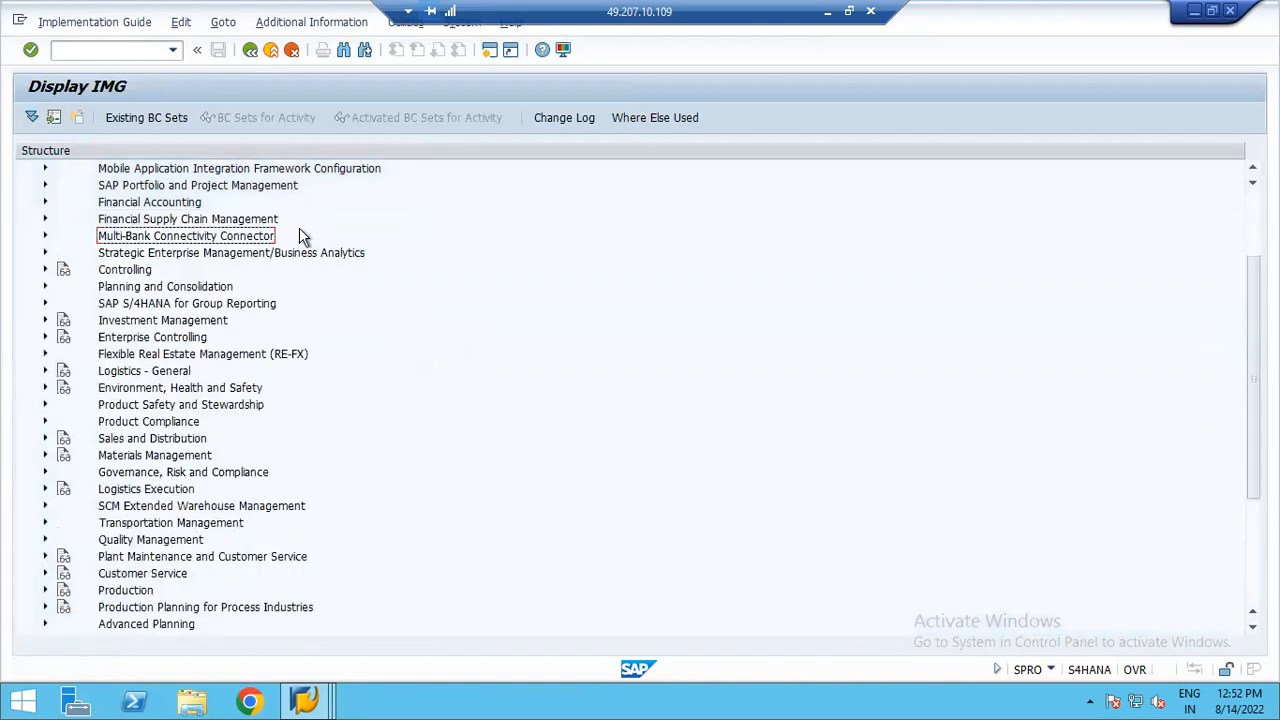
scroll(100, 383, up, 3)
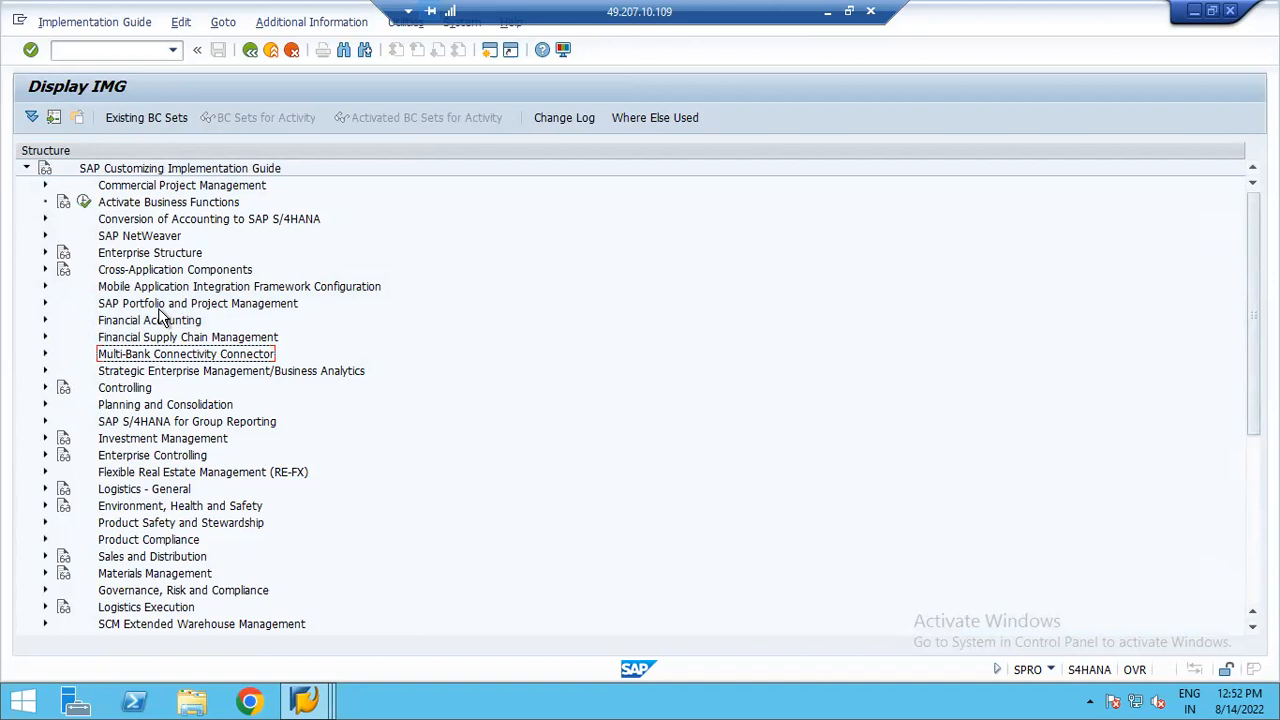
- Open Define Number Ranges for business partners under Cross-Application Components, SAP Business Partner, Business Partner, Basic Settings, Number Ranges and Groupings
click(44, 268)
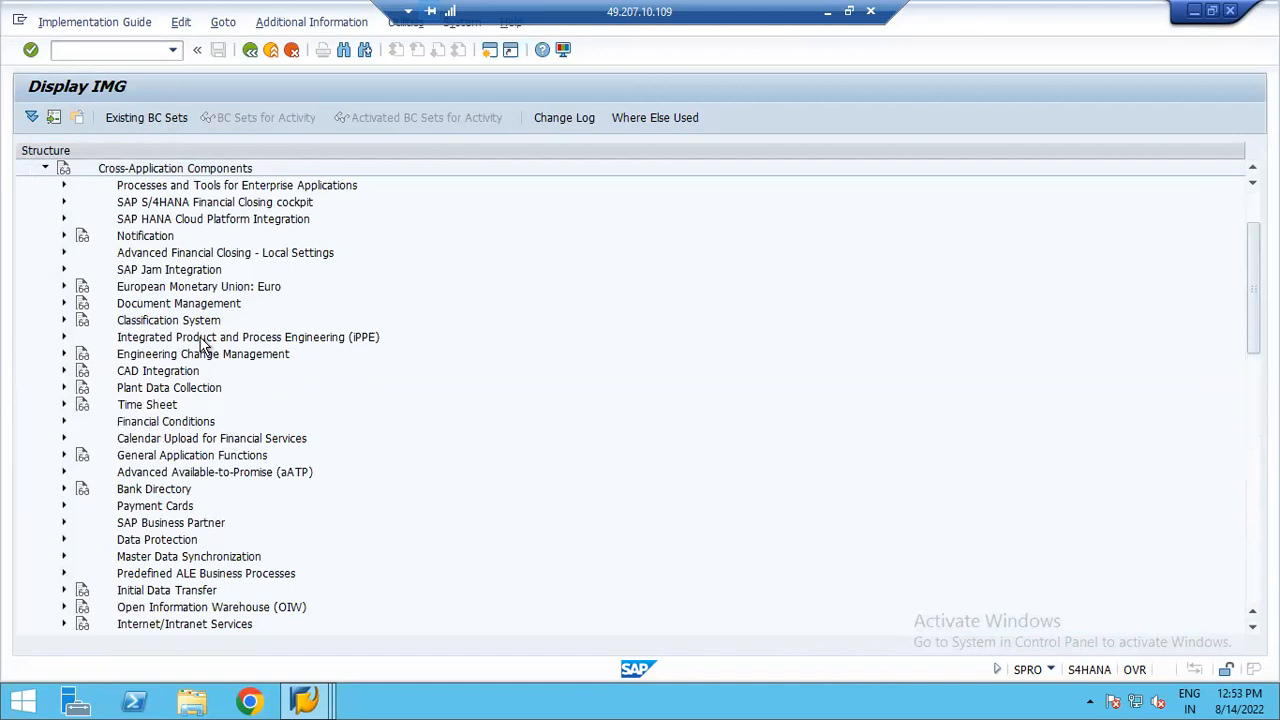
click(63, 523)
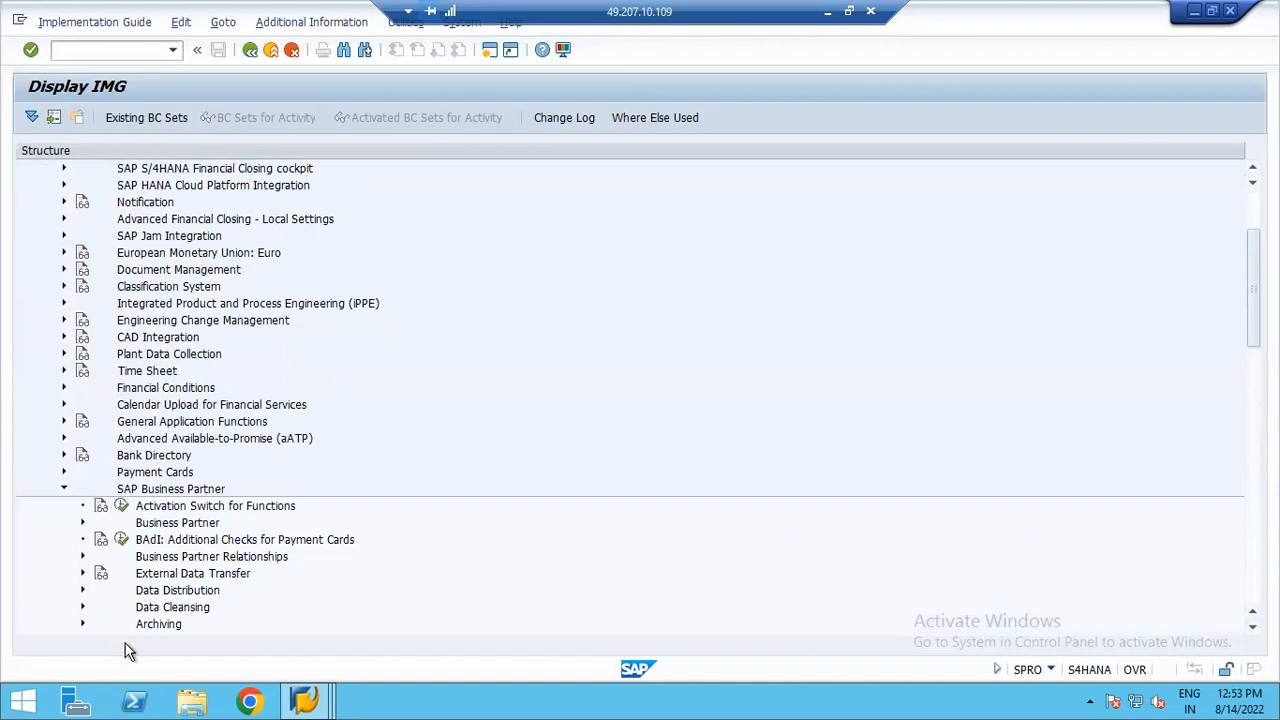
click(83, 523)
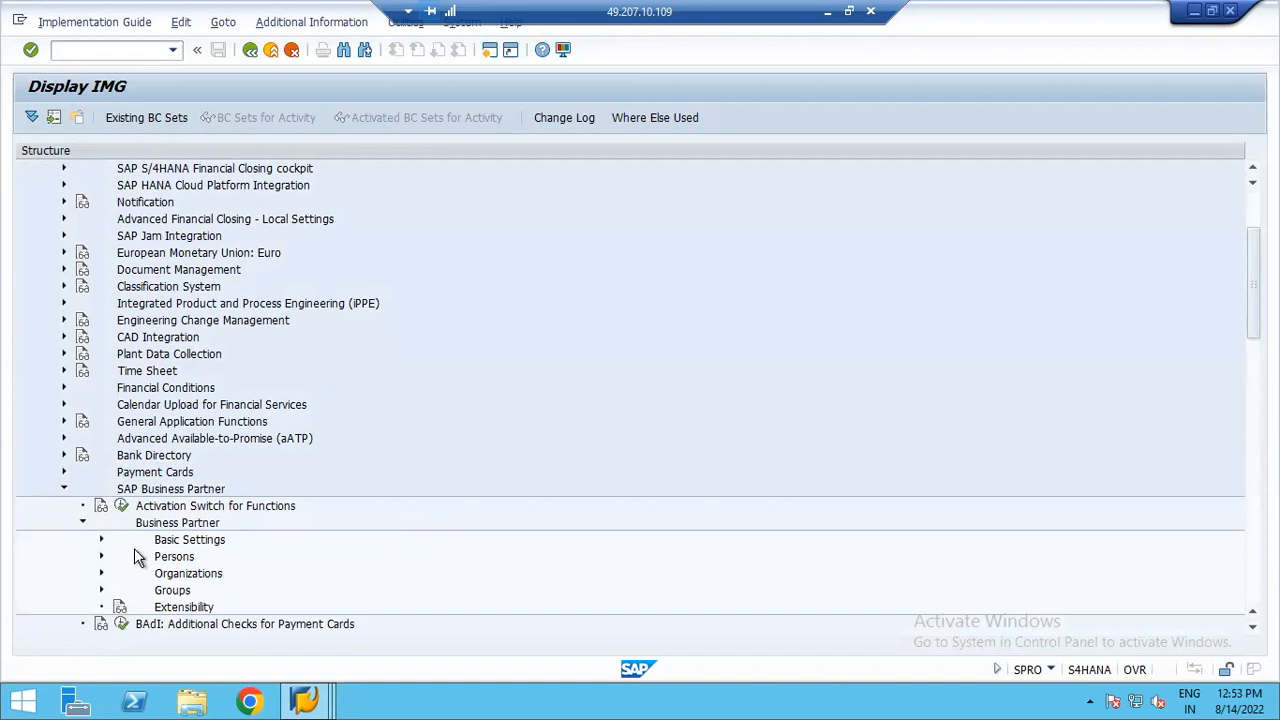
click(101, 540)
click(101, 540)
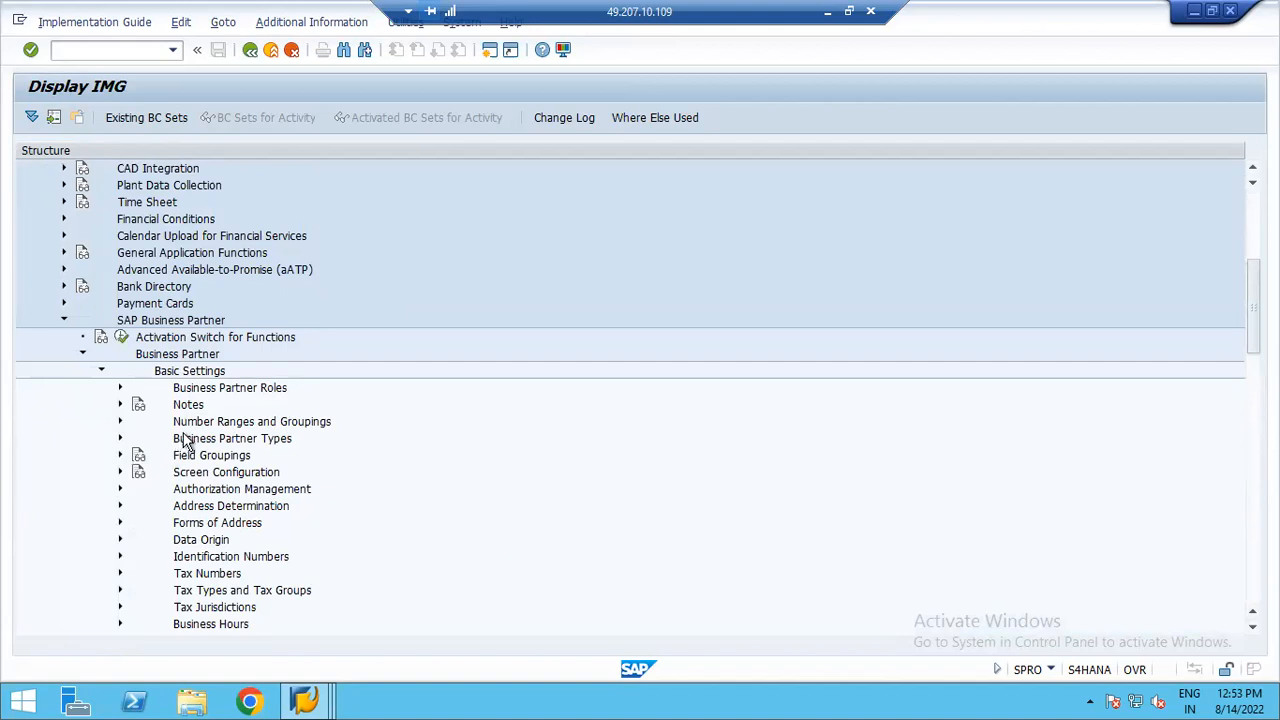
click(120, 421)
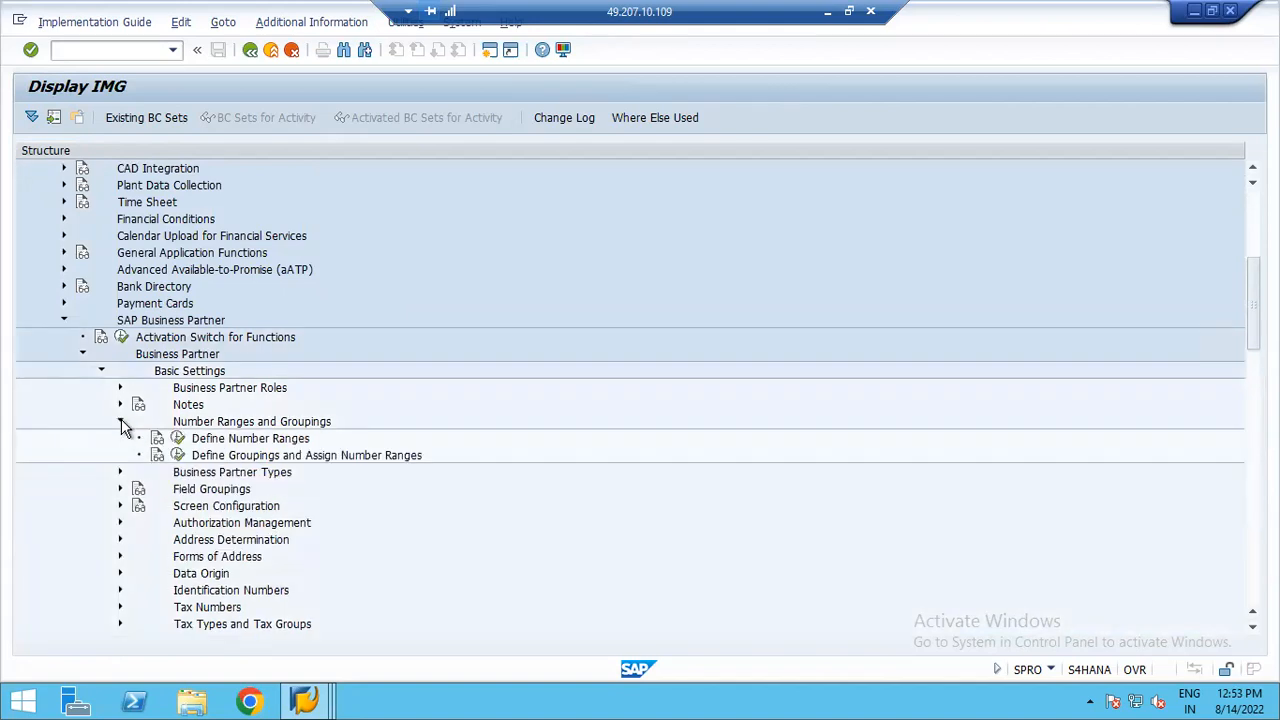
click(177, 440)
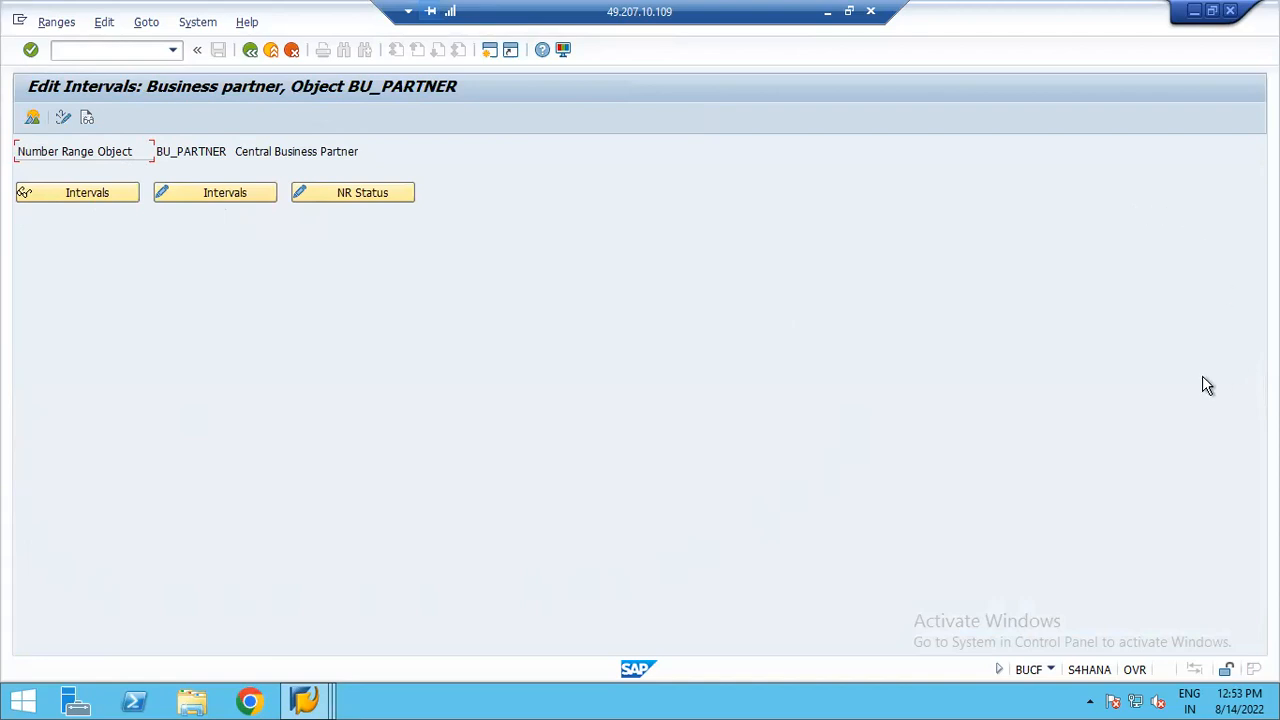
- Open the business partner intervals for changes and add internal interval Z1 from 25001 to 27000
click(212, 195)
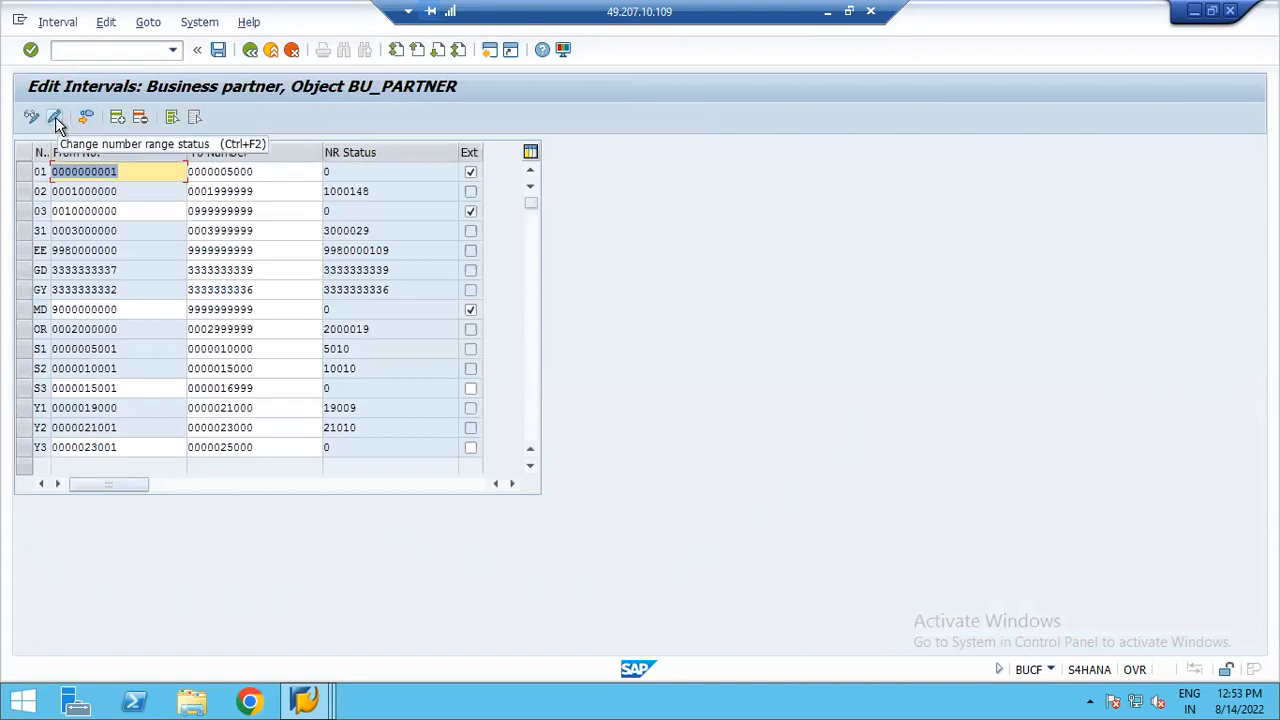
click(116, 118)
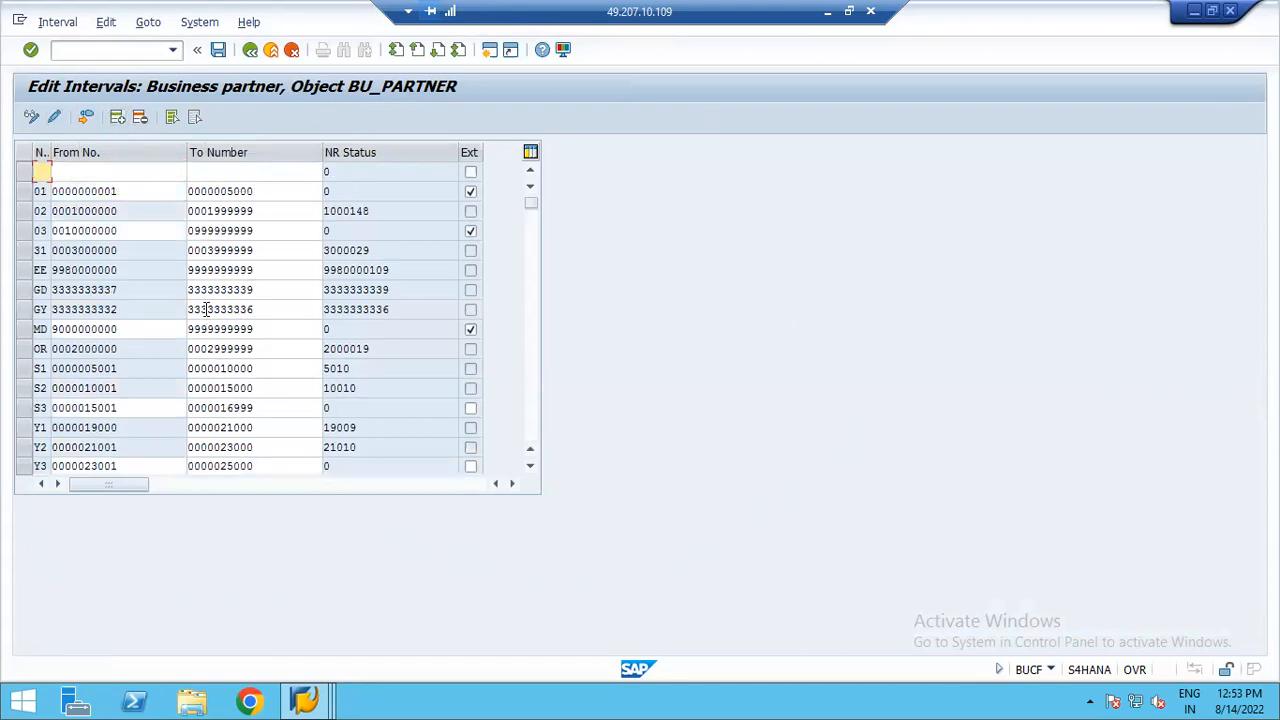
text(Z1)
key(Tab)
text(25001)
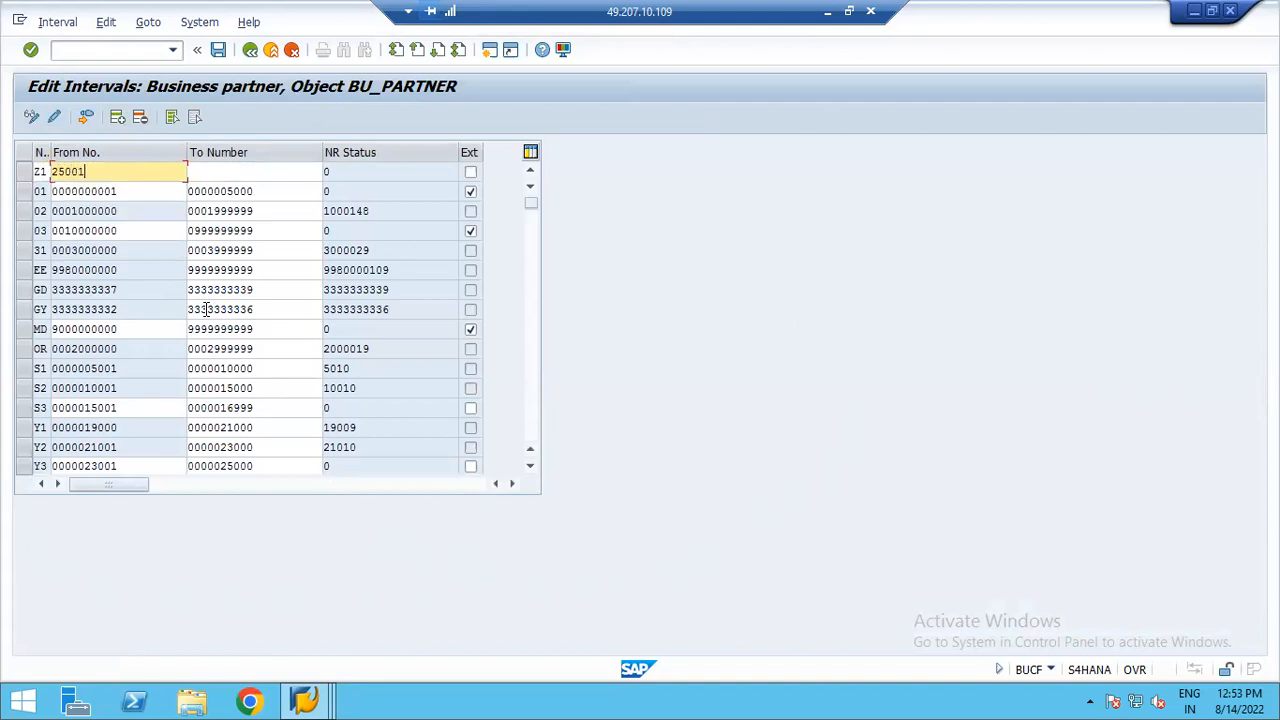
key(Tab)
text(27000)
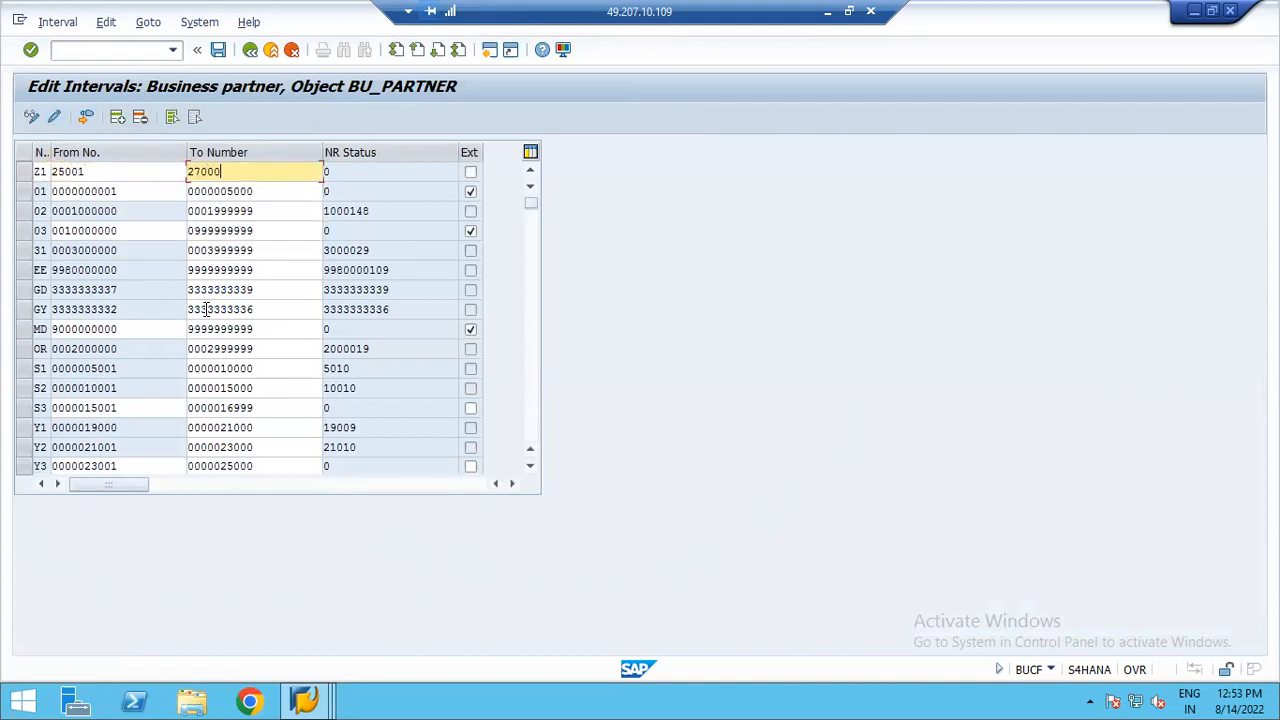
key(Return)
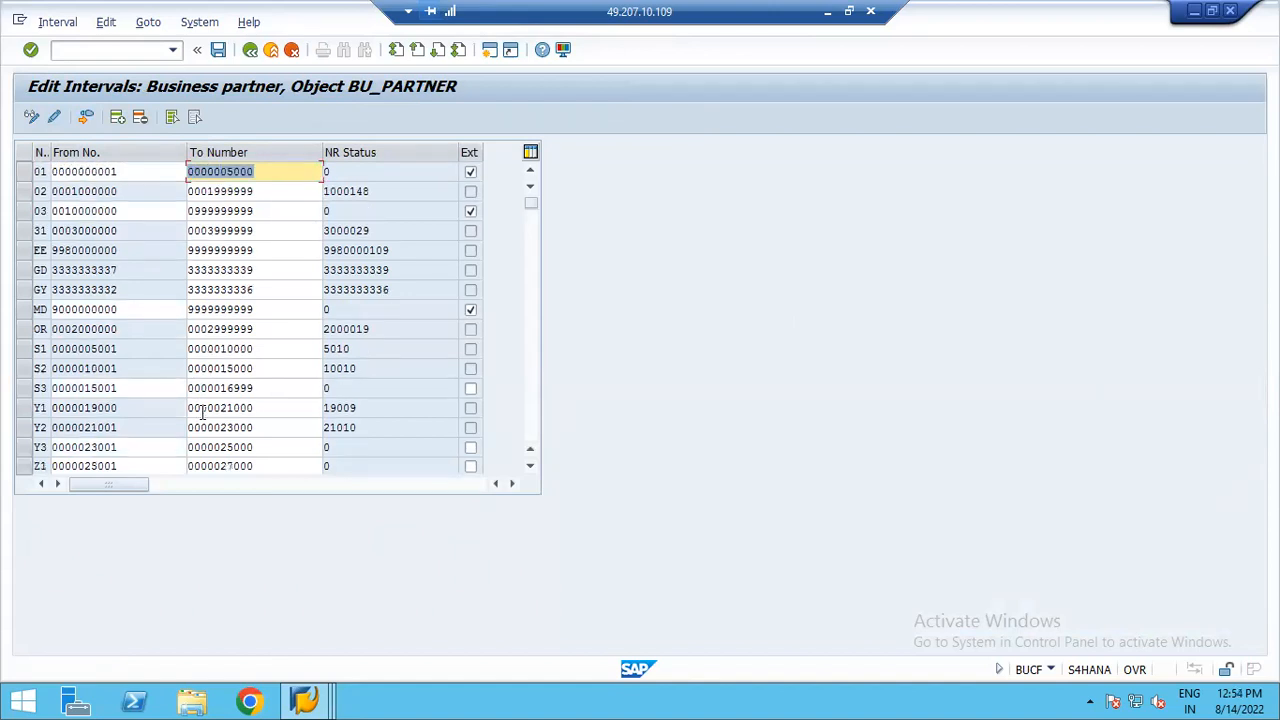
- Add internal business partner number range interval Z2 from 27001 to 29000
click(117, 116)
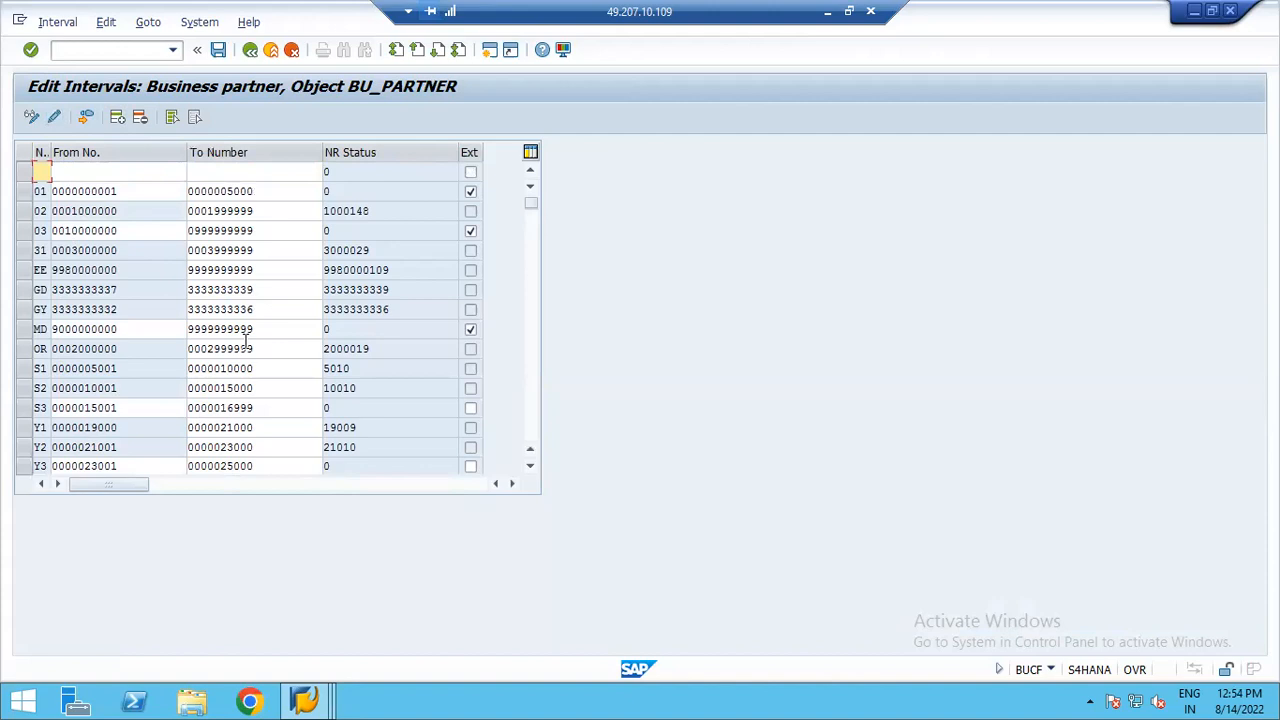
text(ZZ)
key(Tab)
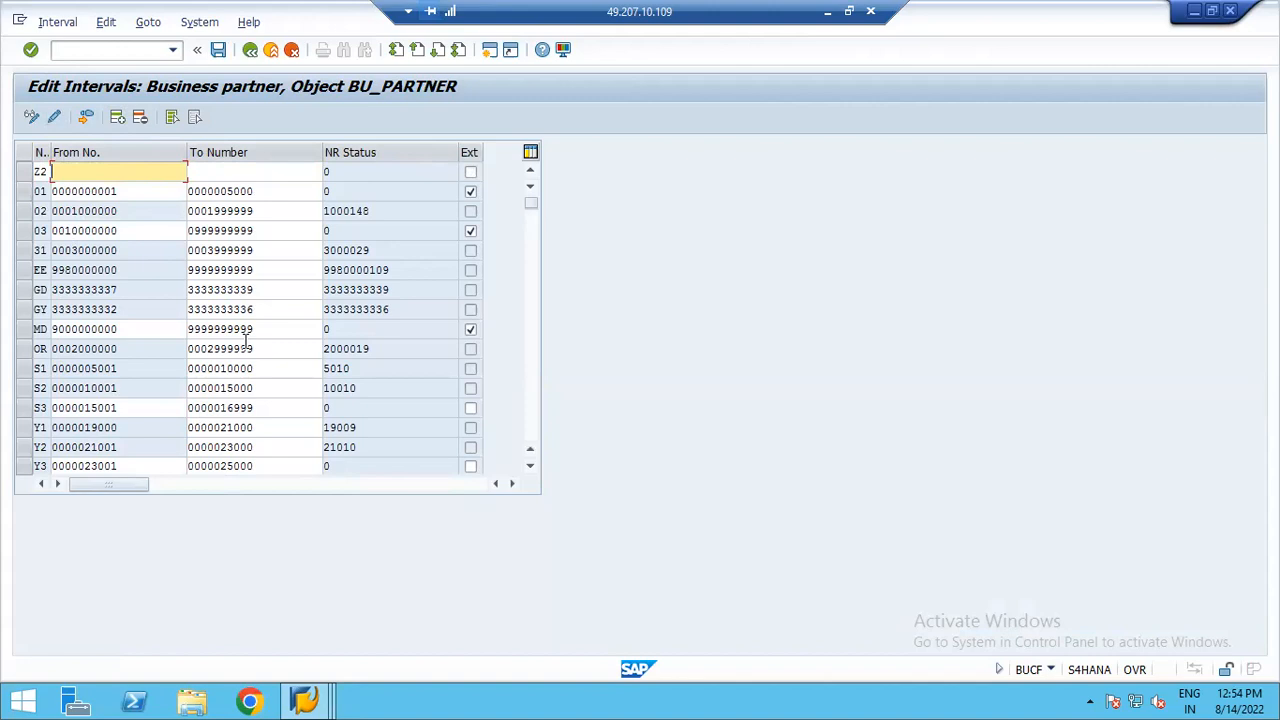
text(27001)
key(Tab)
text(29000)
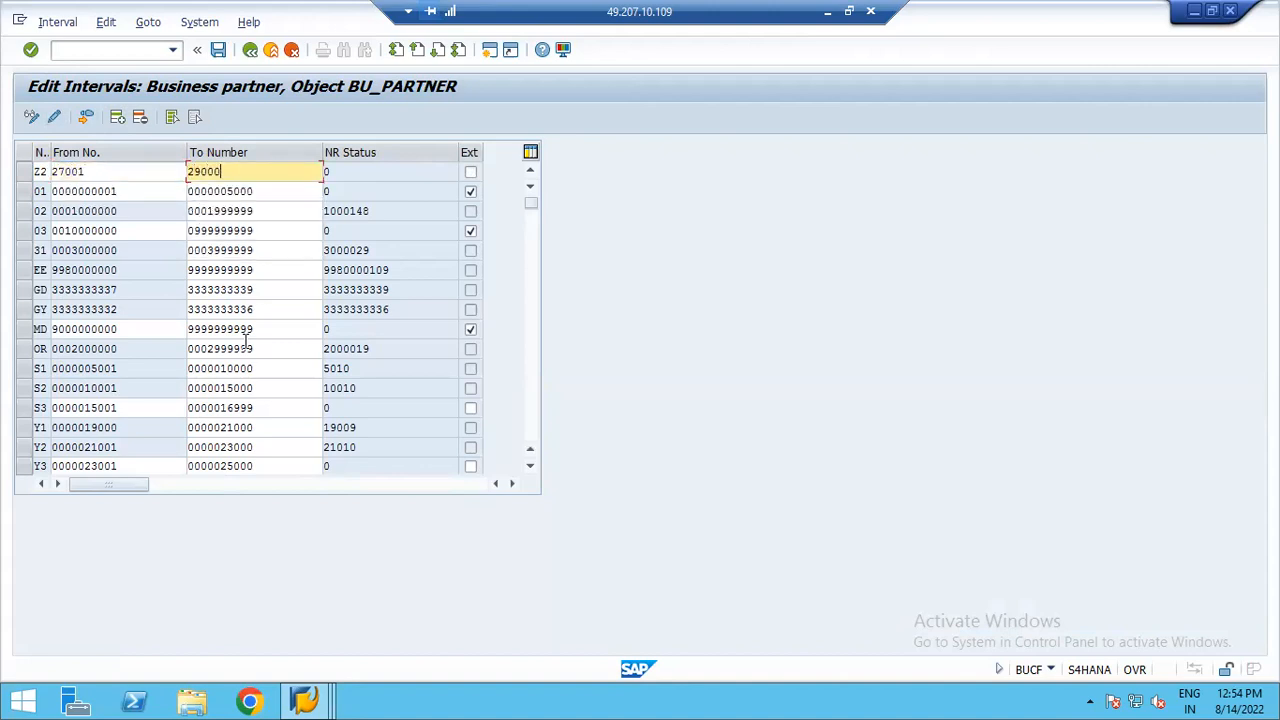
key(Return)
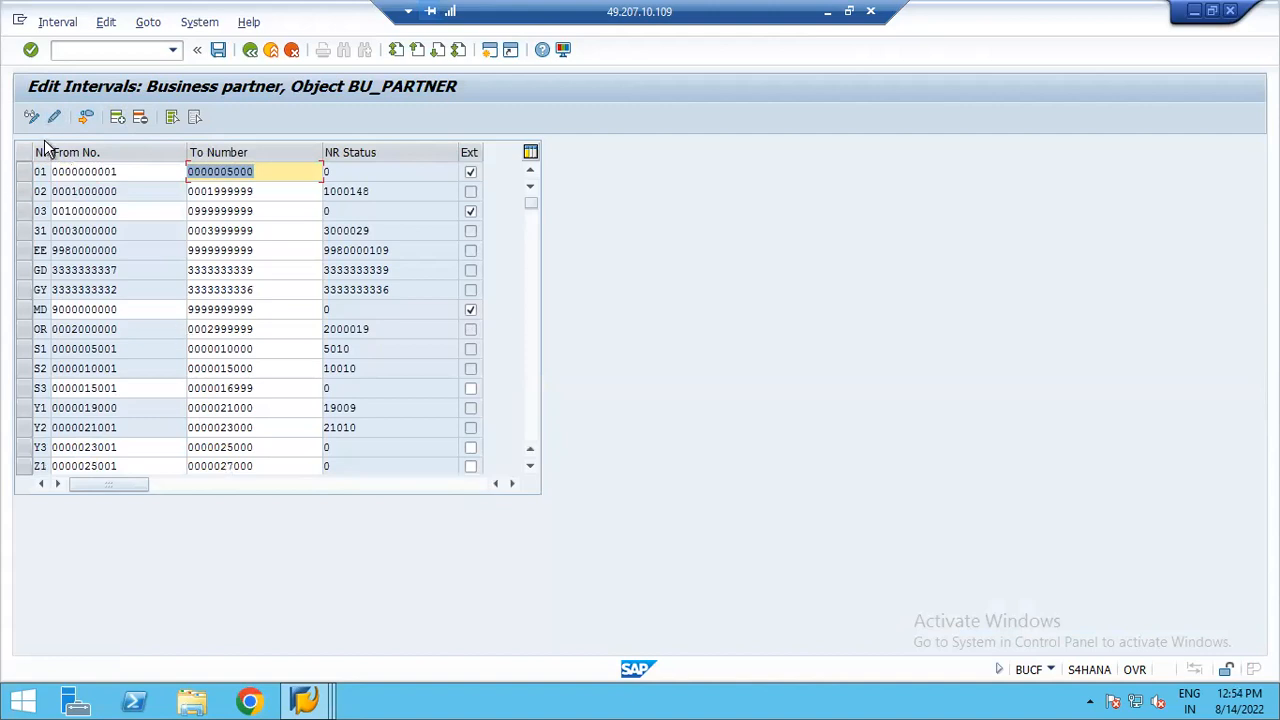
- Add internal business partner number range interval Z3 from 29001 to 31000
click(117, 117)
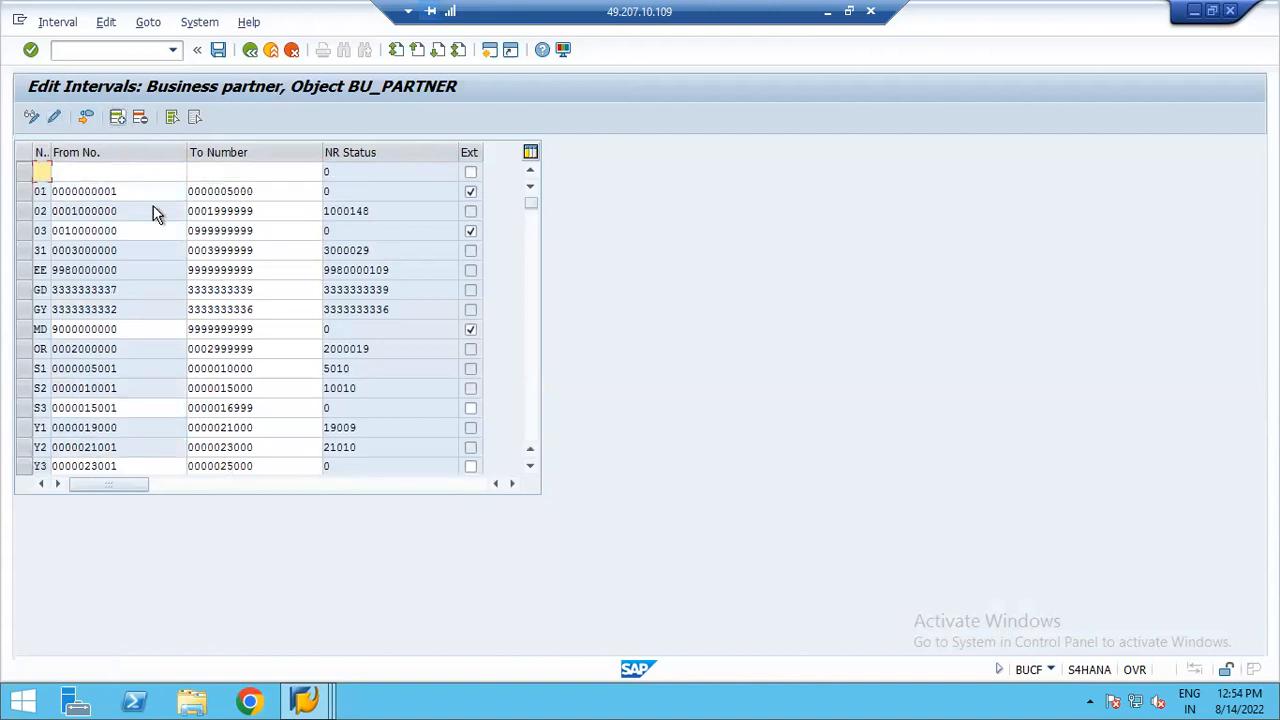
text(Z3)
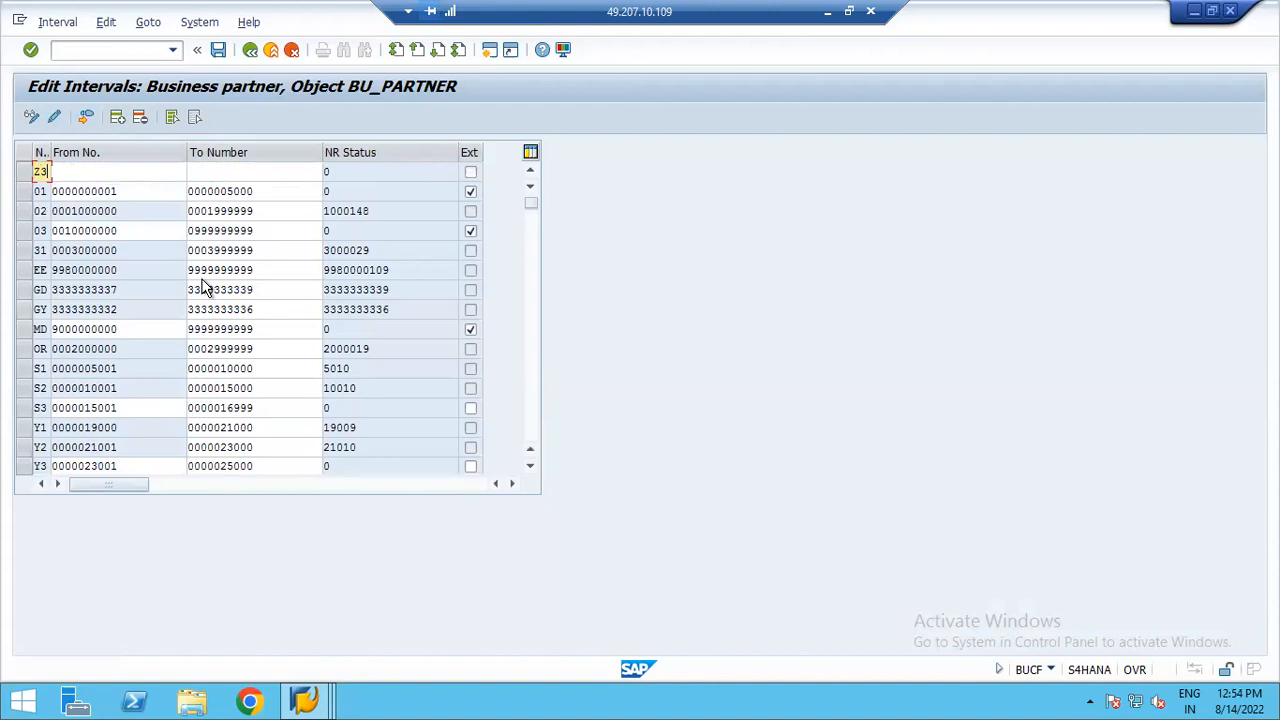
key(Tab)
text(29001)
key(Tab)
text(31000)
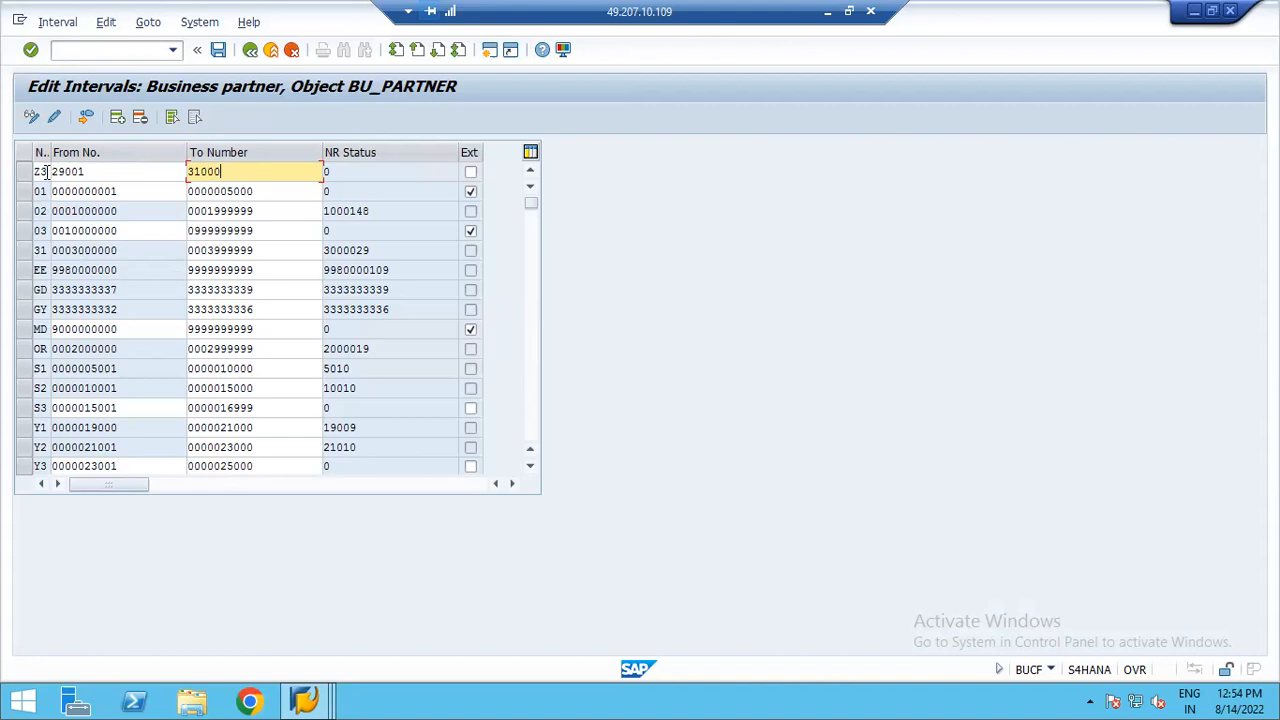
- Confirm the Z3 interval, check the new business partner intervals and save them, acknowledging the number range transport notice
key(Return)
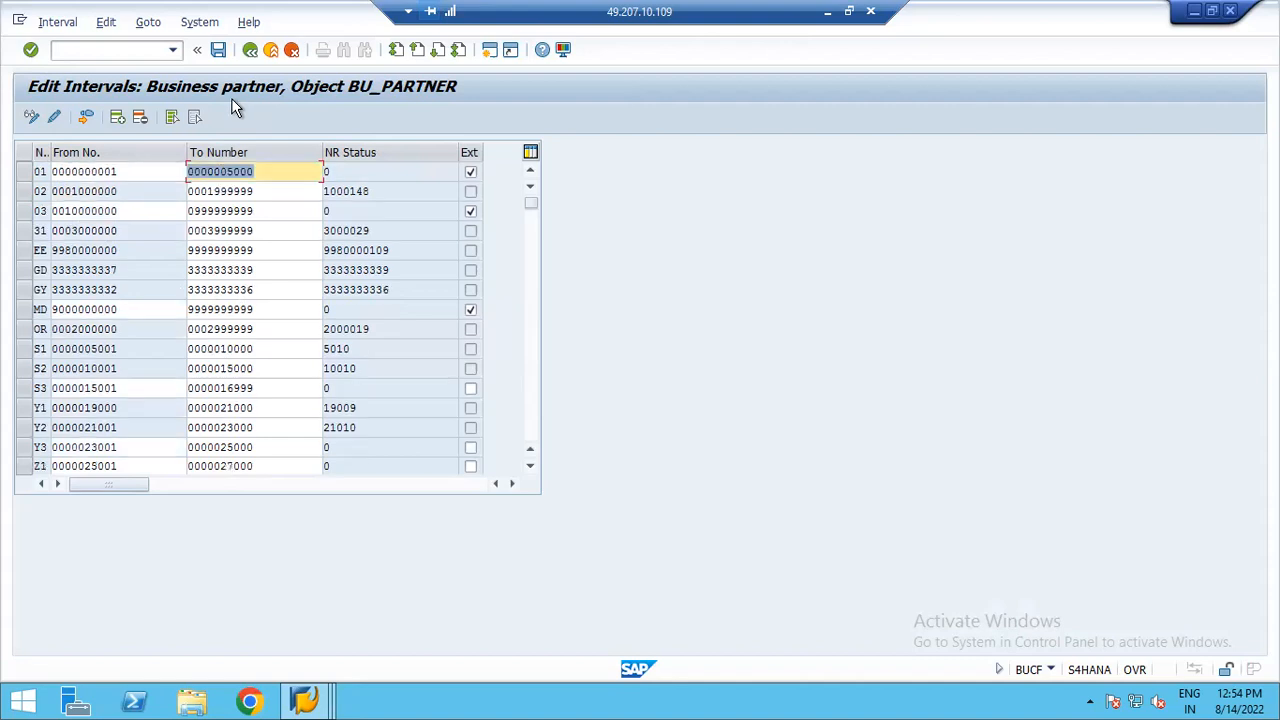
click(531, 467)
click(531, 467)
click(531, 467)
click(531, 467)
click(531, 467)
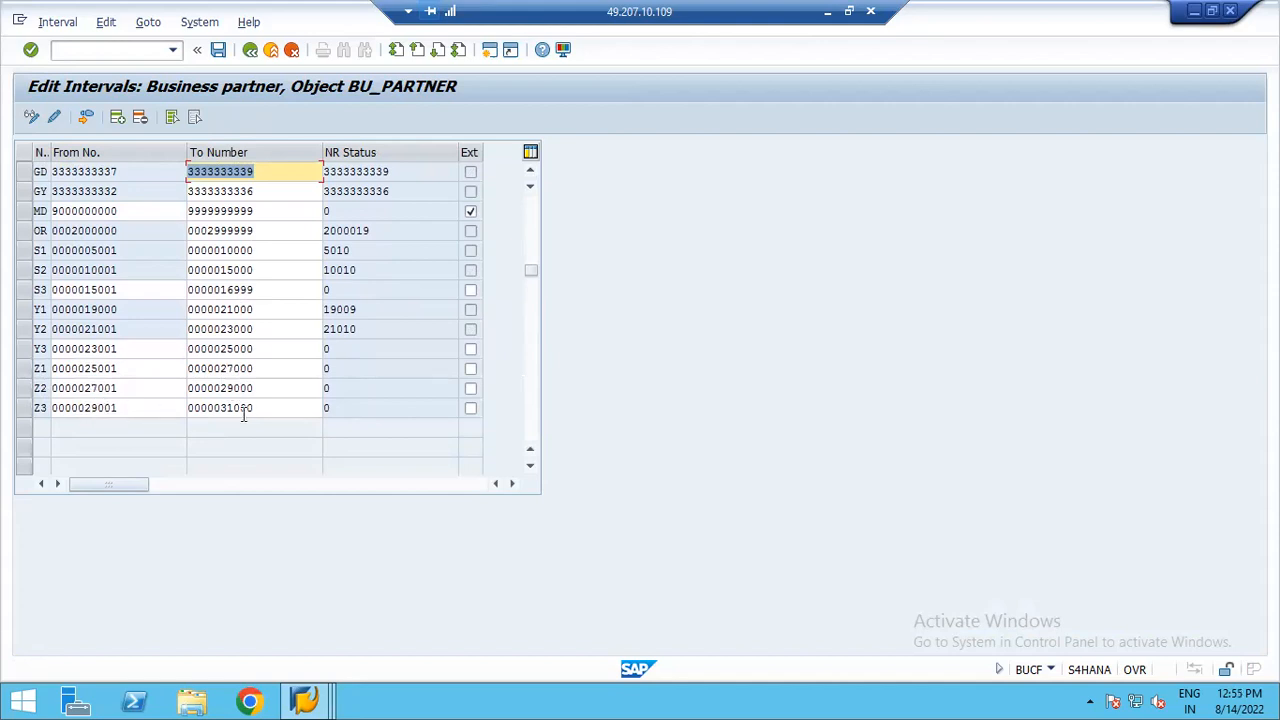
click(219, 50)
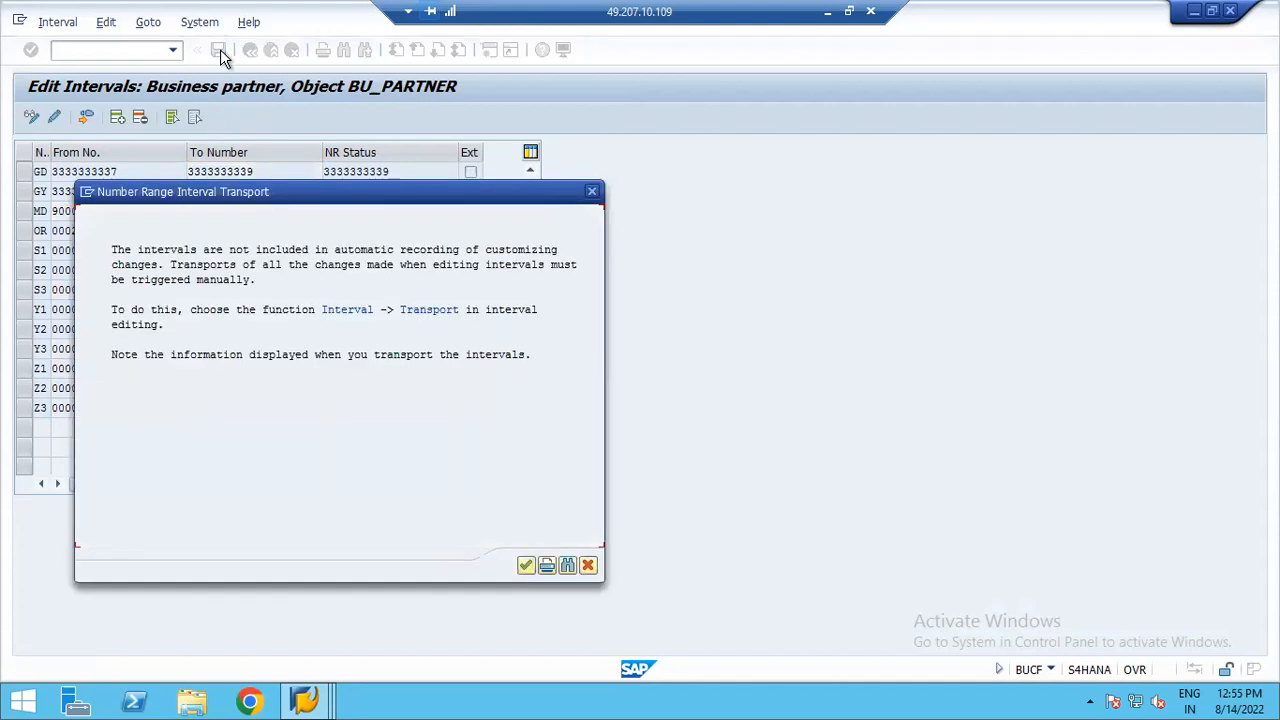
click(525, 565)
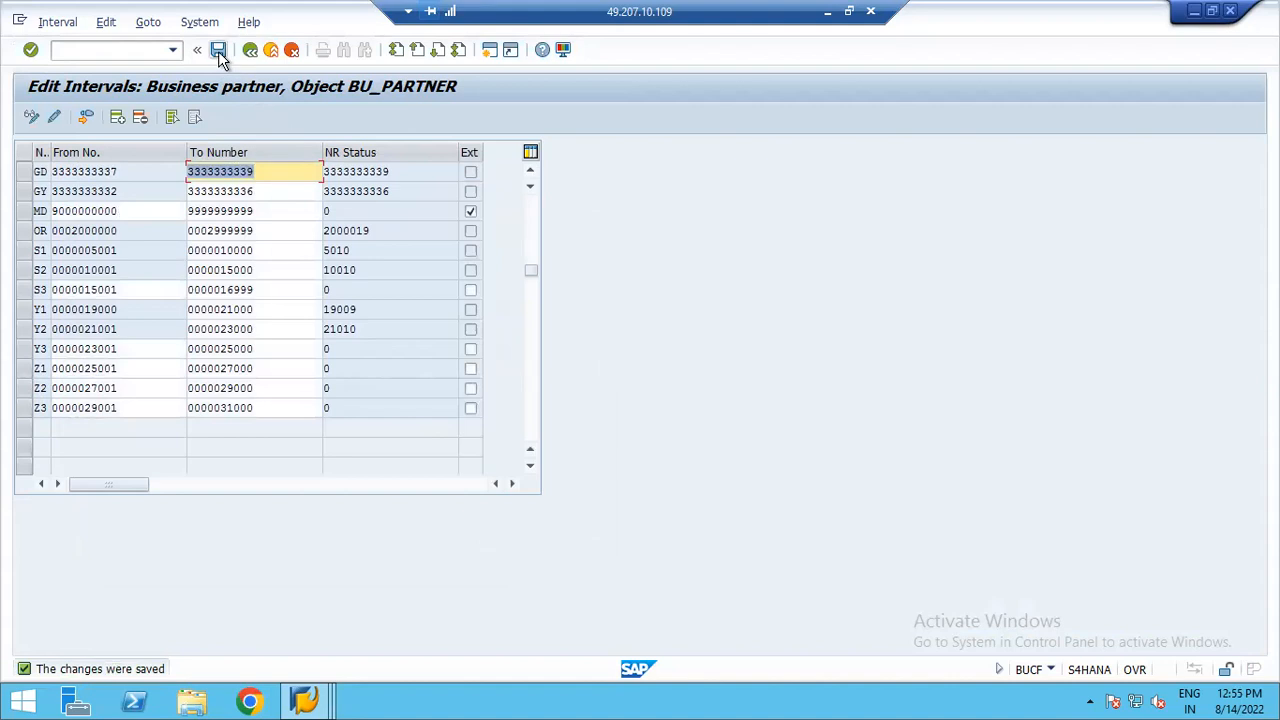
- Leave interval maintenance and open Define Groupings and Assign Number Ranges under Number Ranges and Groupings
click(249, 52)
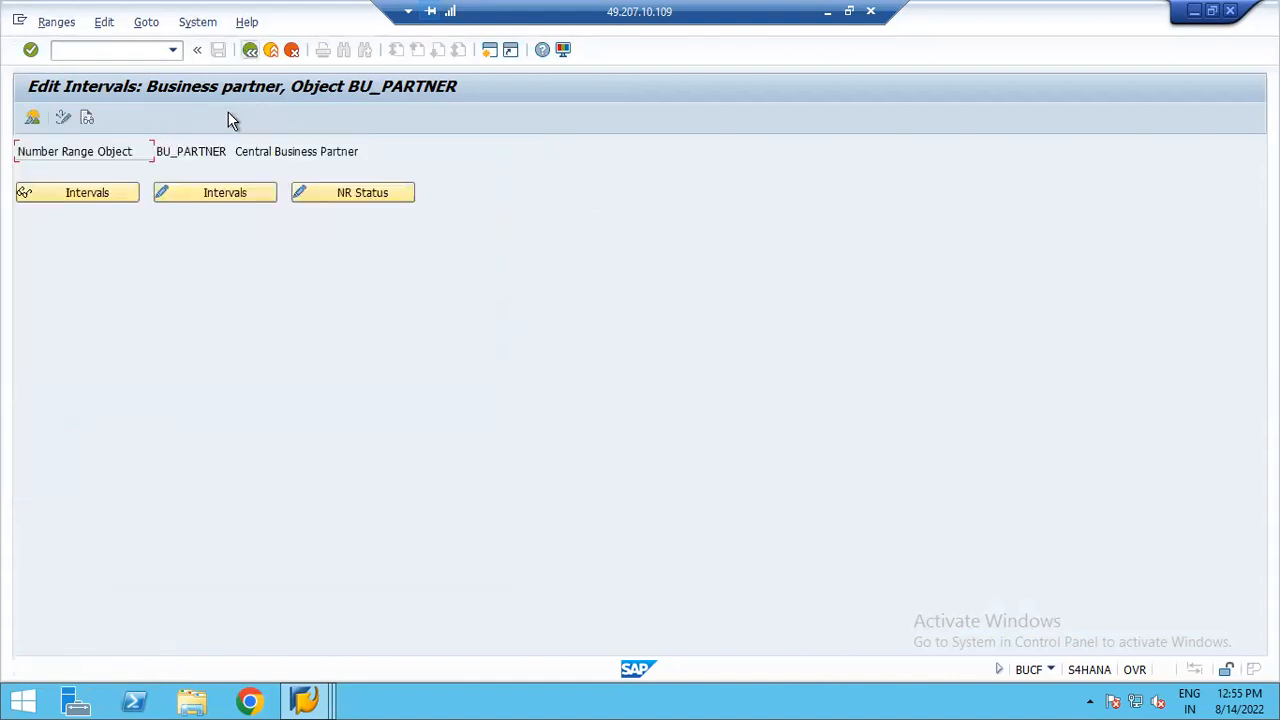
click(249, 52)
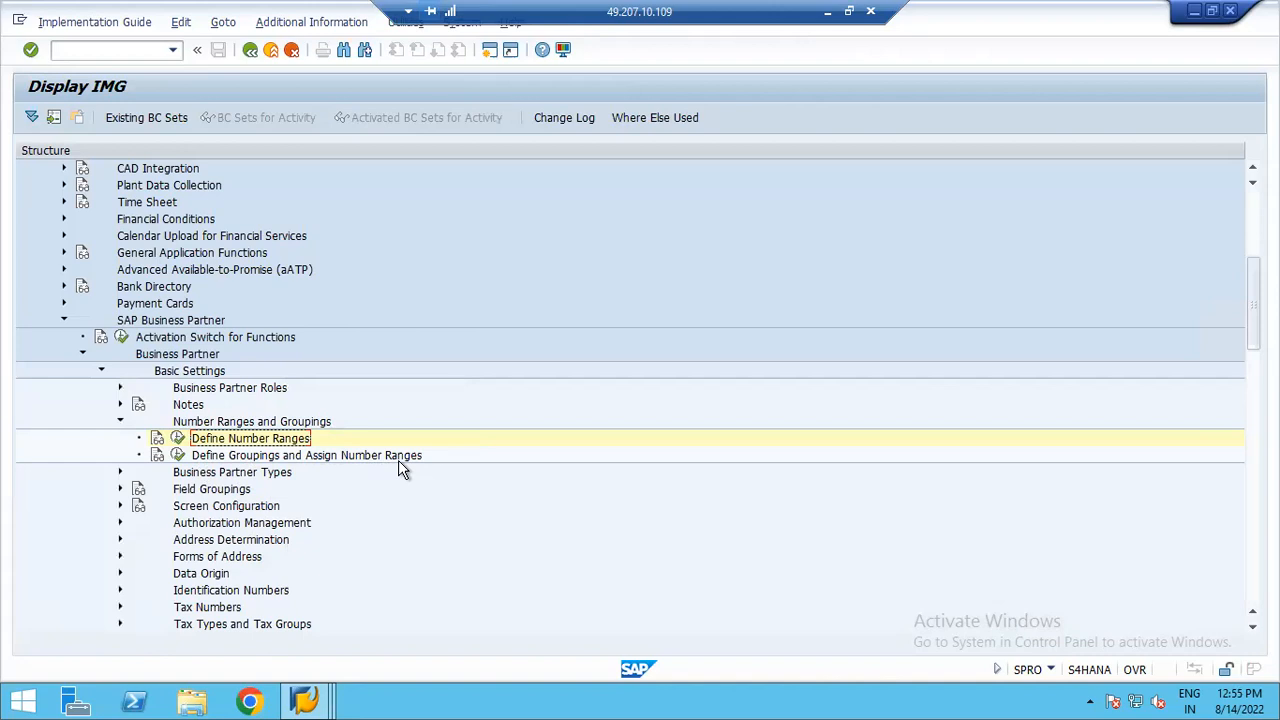
click(180, 455)
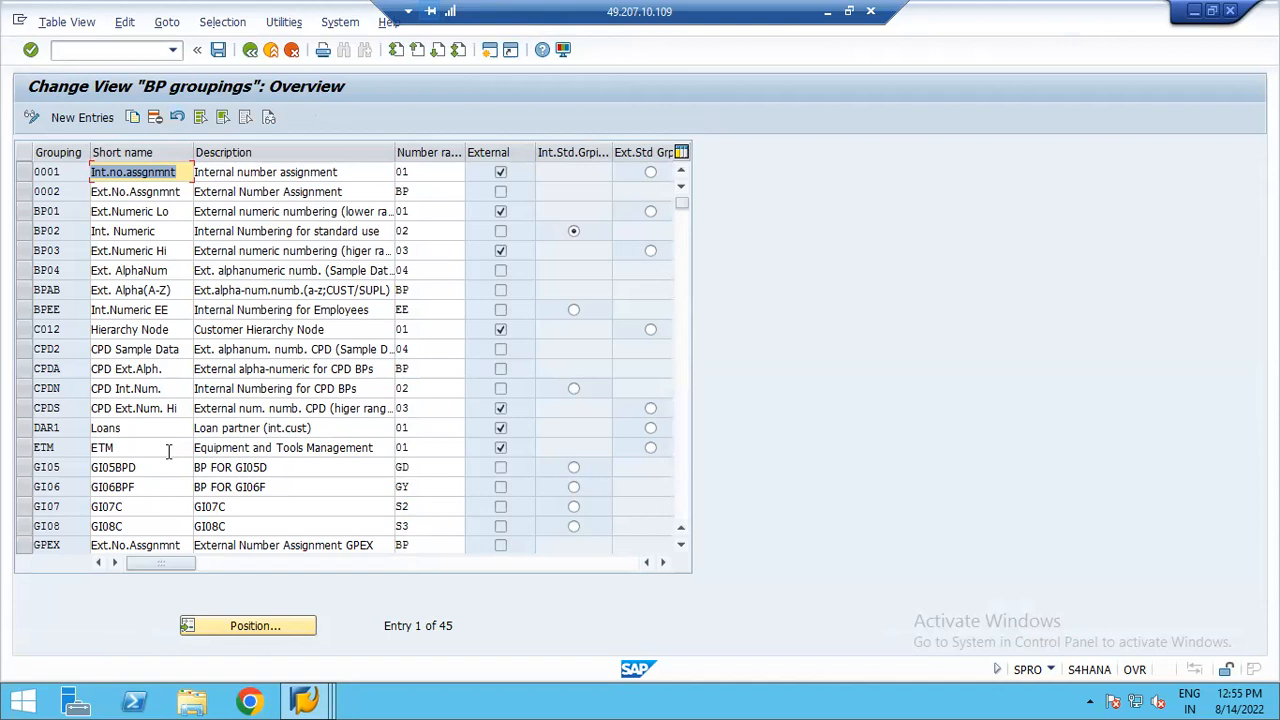
- Create a new business partner grouping ZUL1 with the short name Dom Ven- YUS8
click(70, 117)
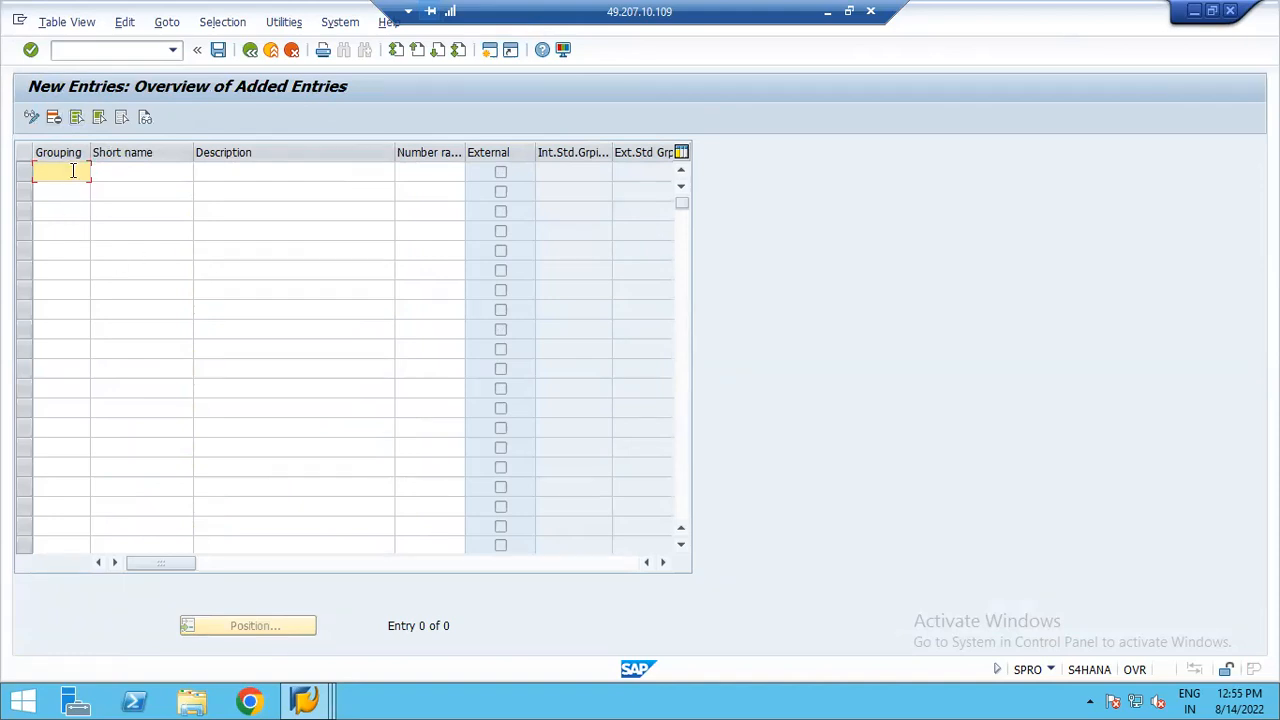
text(ZUI)
text(1)
key(Tab)
text(Dm)
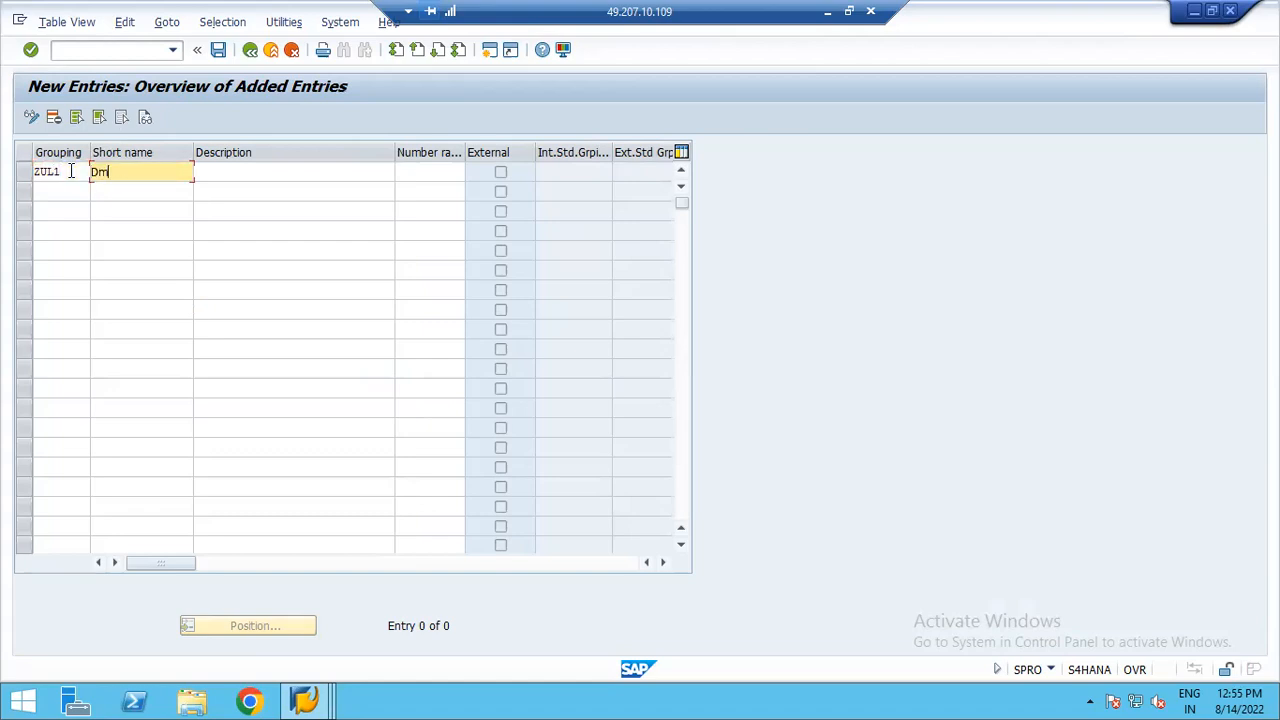
key(BackSpace)
text(om Ven- YUSB)
key(Tab)
- Describe grouping ZUL1 as Domestic Vendors - YUS8 and assign it number range Z1
text(D)
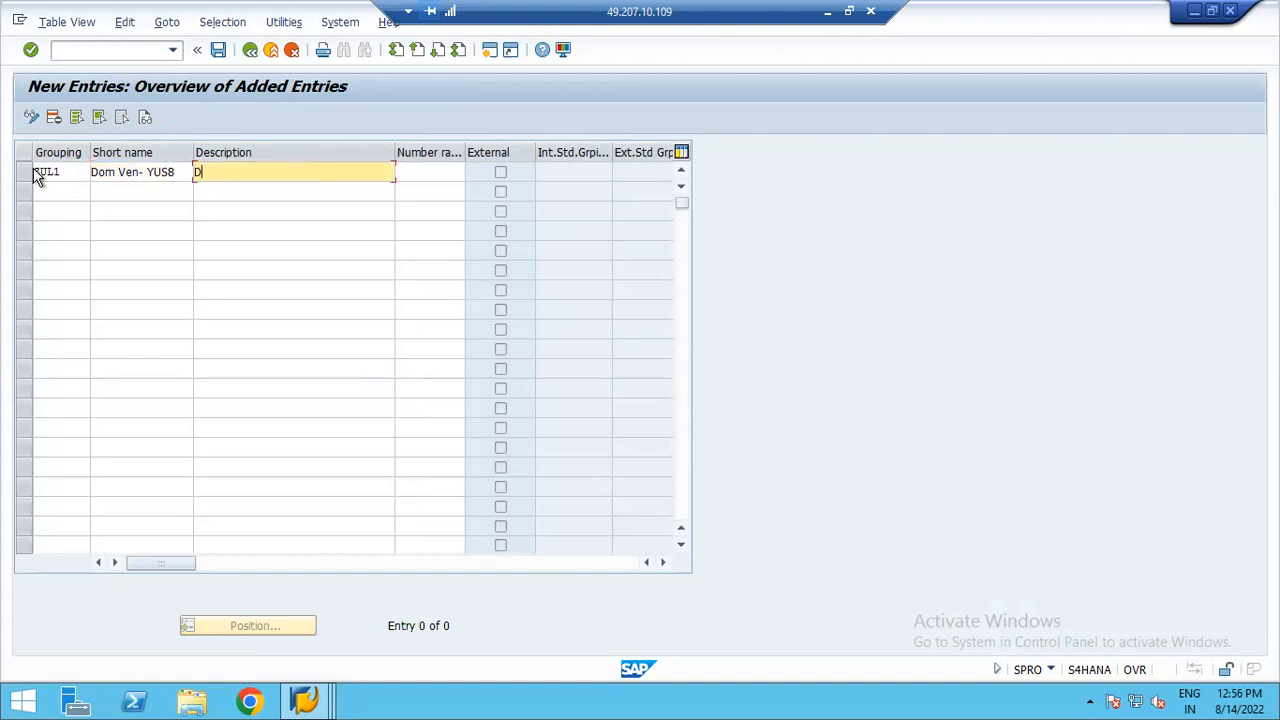
text(omestic Vendors - YUS8)
key(Tab)
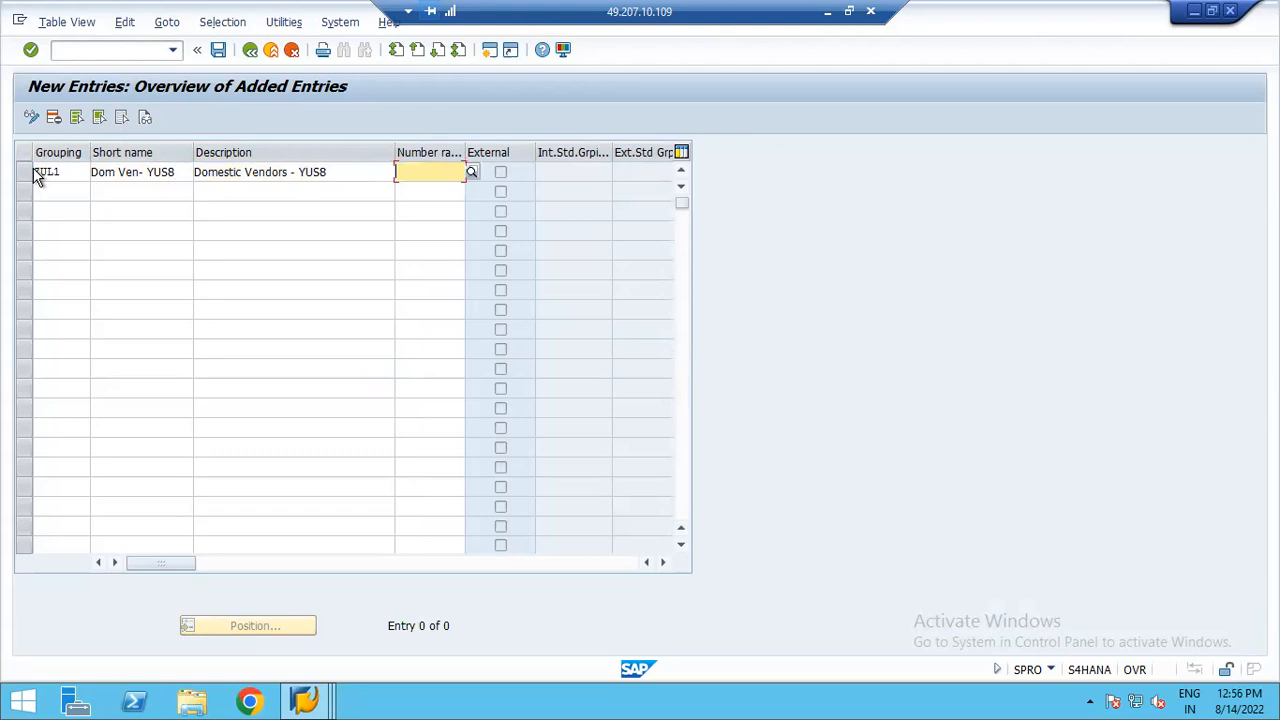
text(Z1)
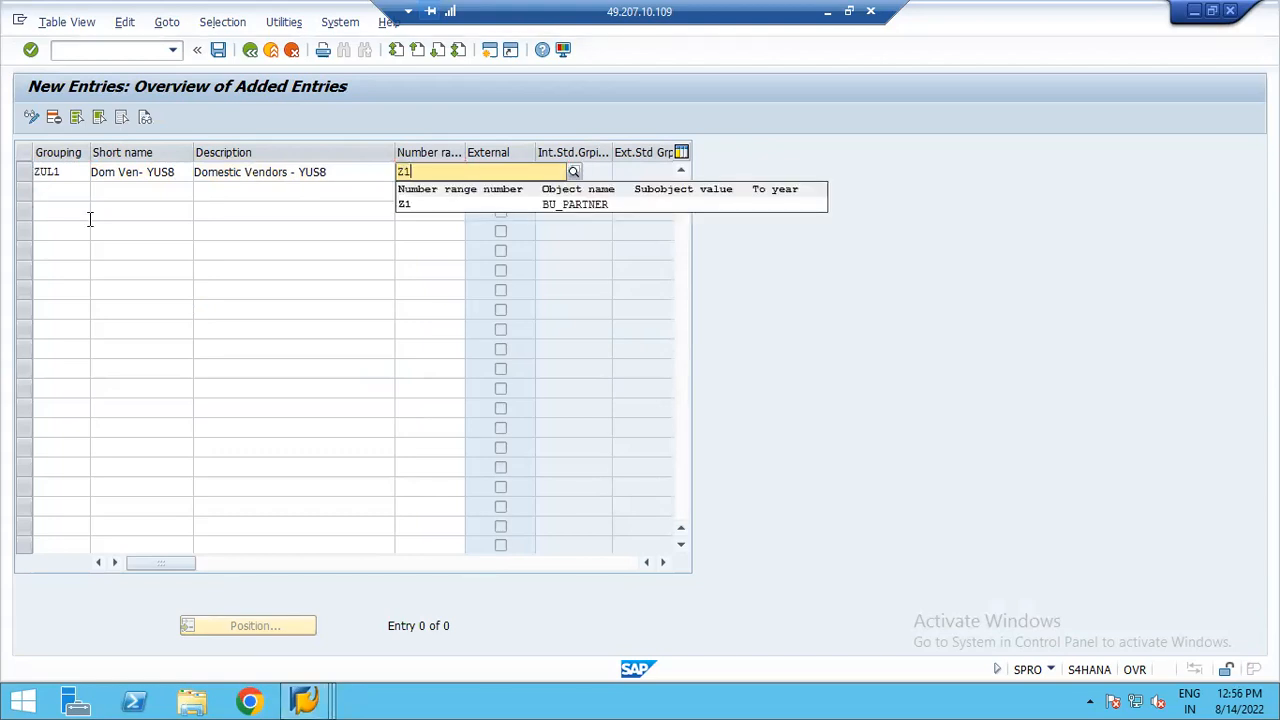
click(404, 203)
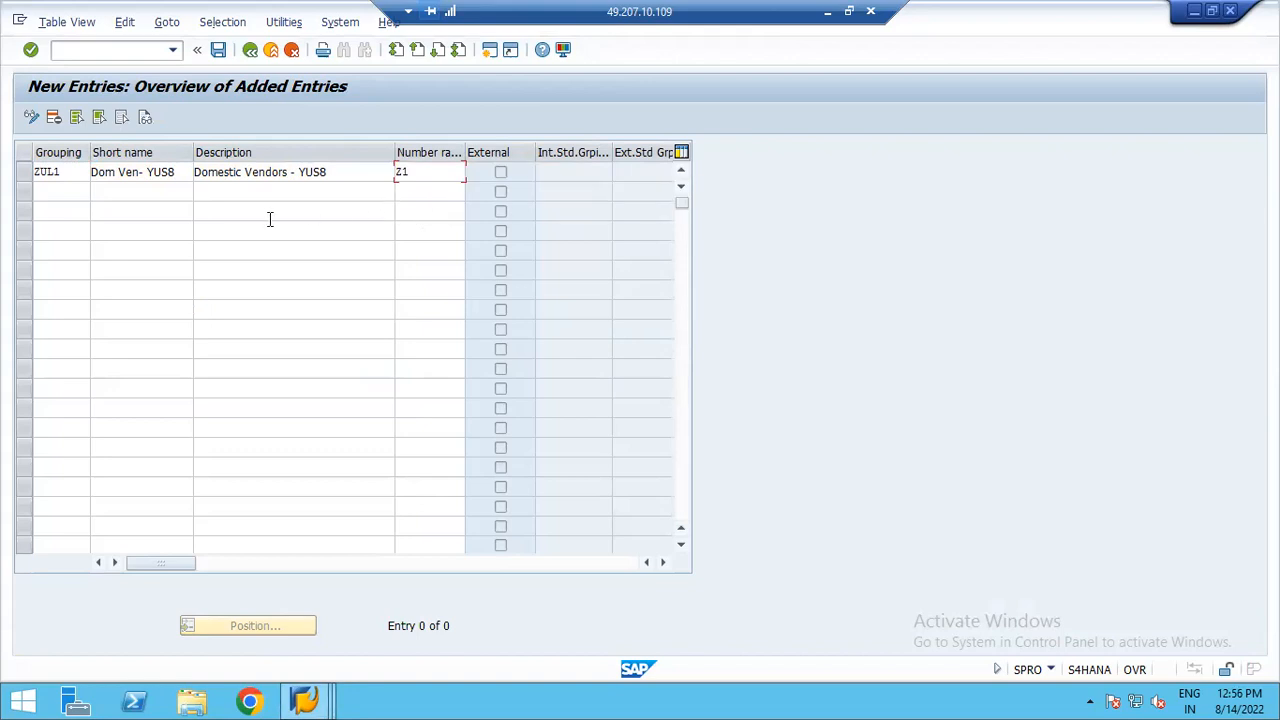
- Add a second grouping ZUL2 with the short name Nat Ven - YUS8
click(58, 190)
text(ZUL2)
key(Tab)
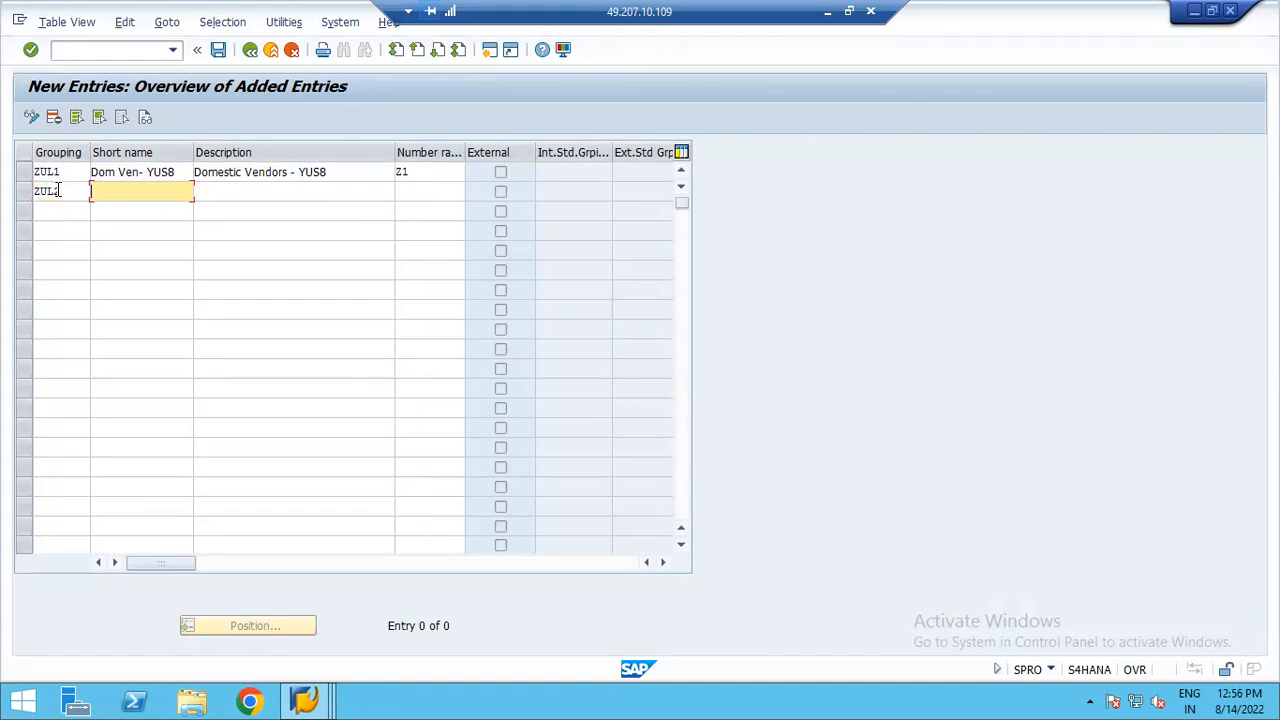
text(Nat)
text( Ven)
text( - YS)
key(BackSpace)
text(US8)
key(Tab)
- Describe grouping ZUL2 as National Vendors - YUS8 and assign it number range Z2
text(N)
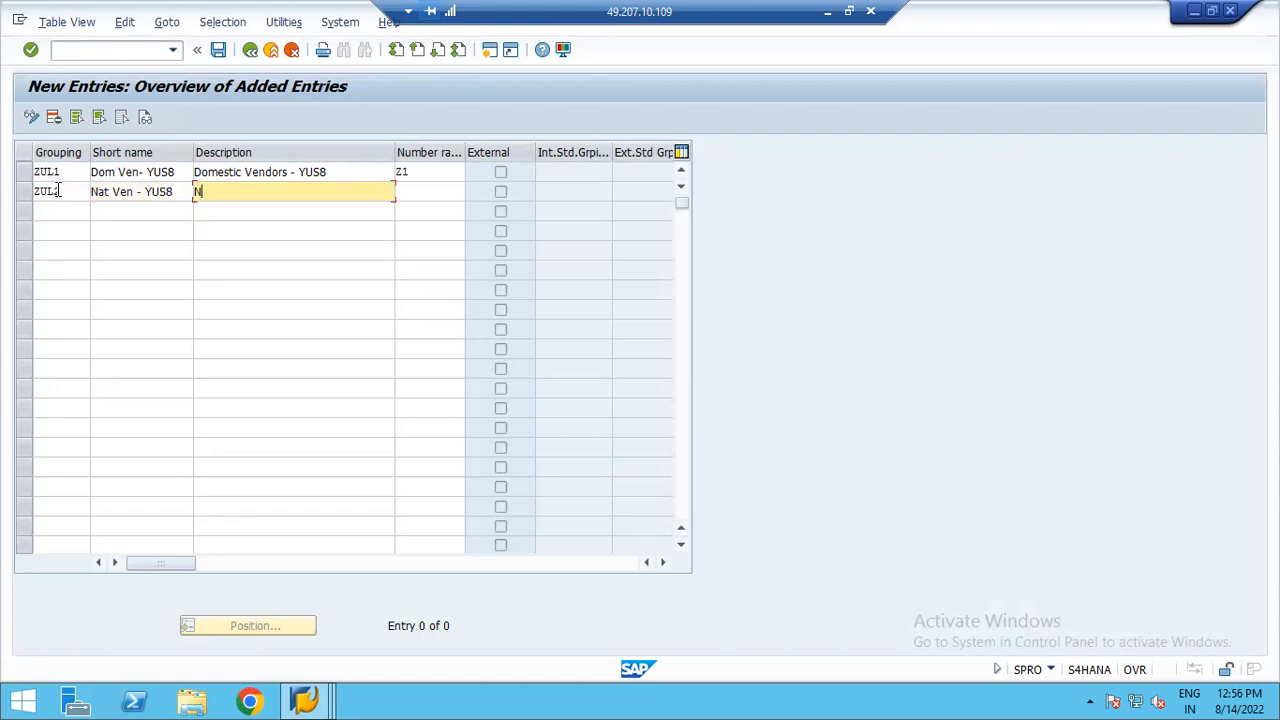
text(ational Vendor)
text(s - YUS8)
key(Tab)
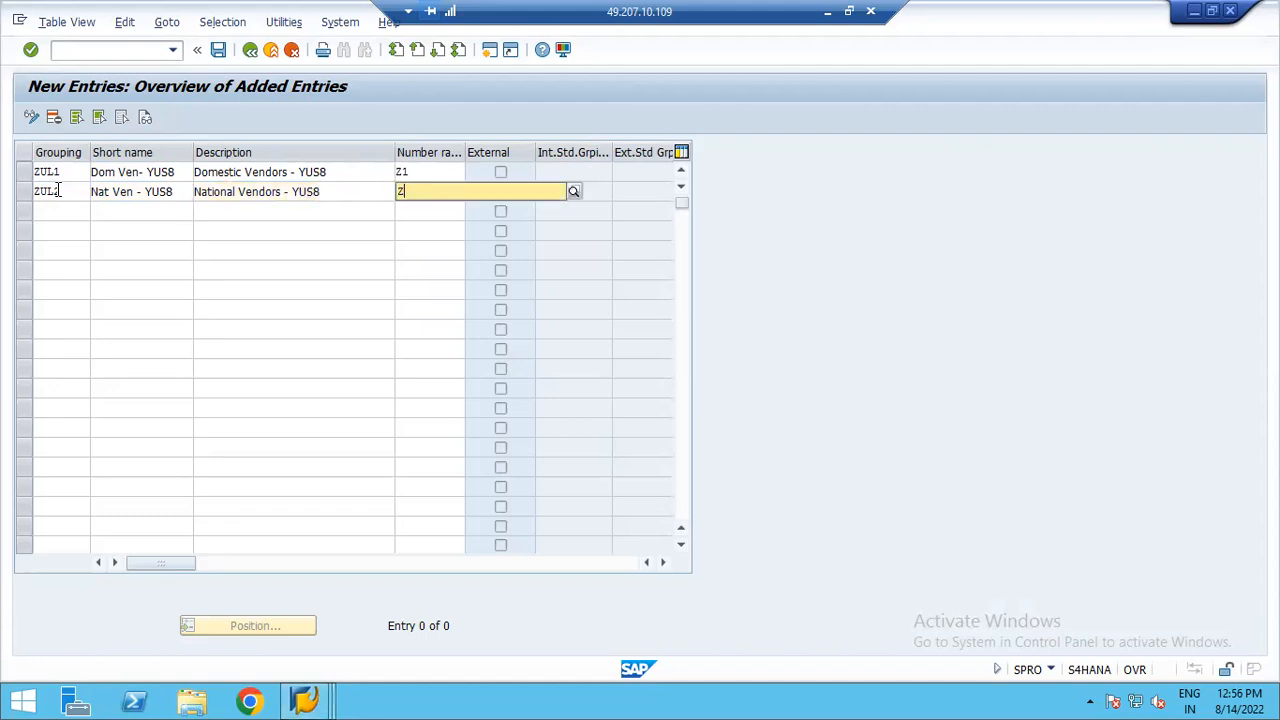
text(Z2)
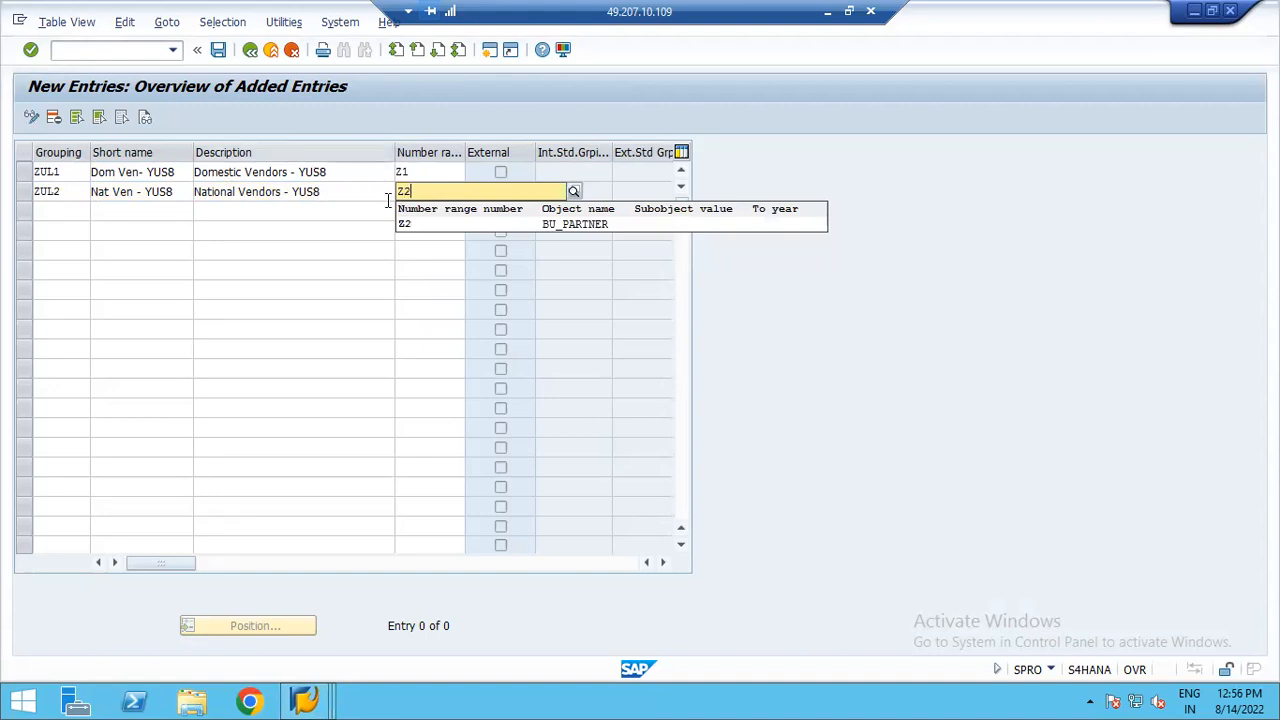
click(407, 224)
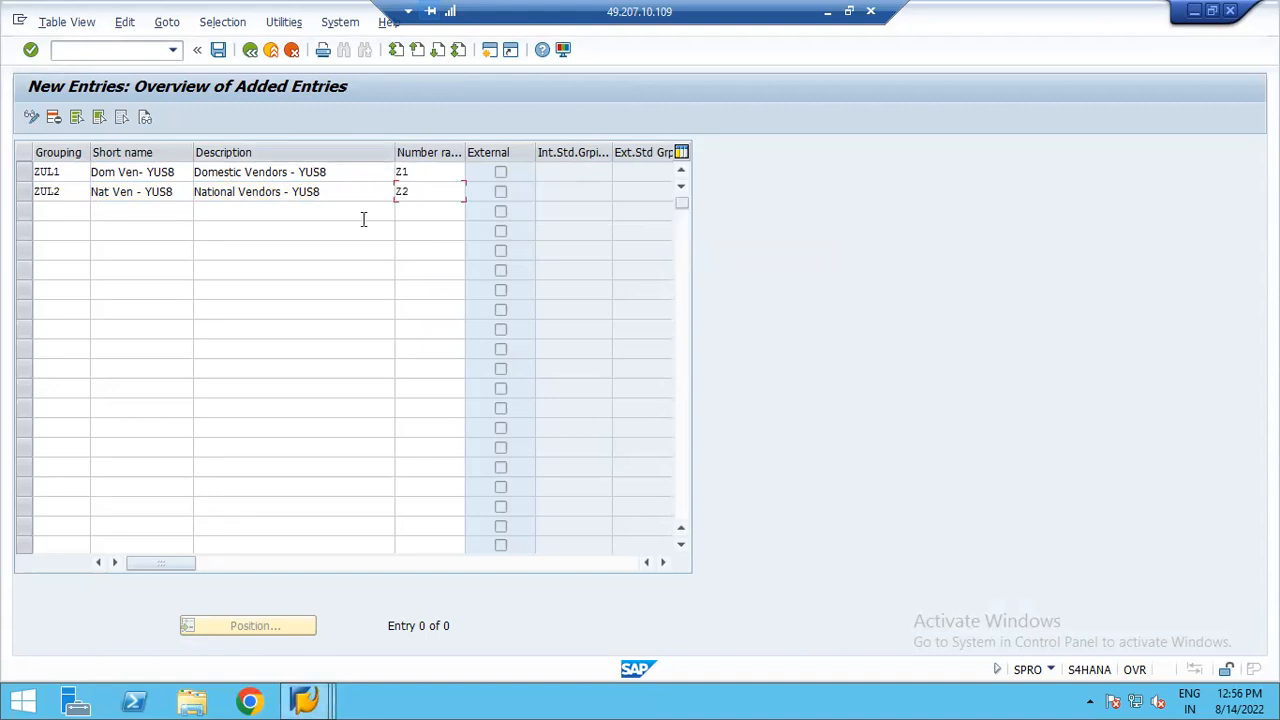
- Add a third grouping ZUL3 with the short name Int Ven - YUS8
click(55, 210)
text(ZUL3)
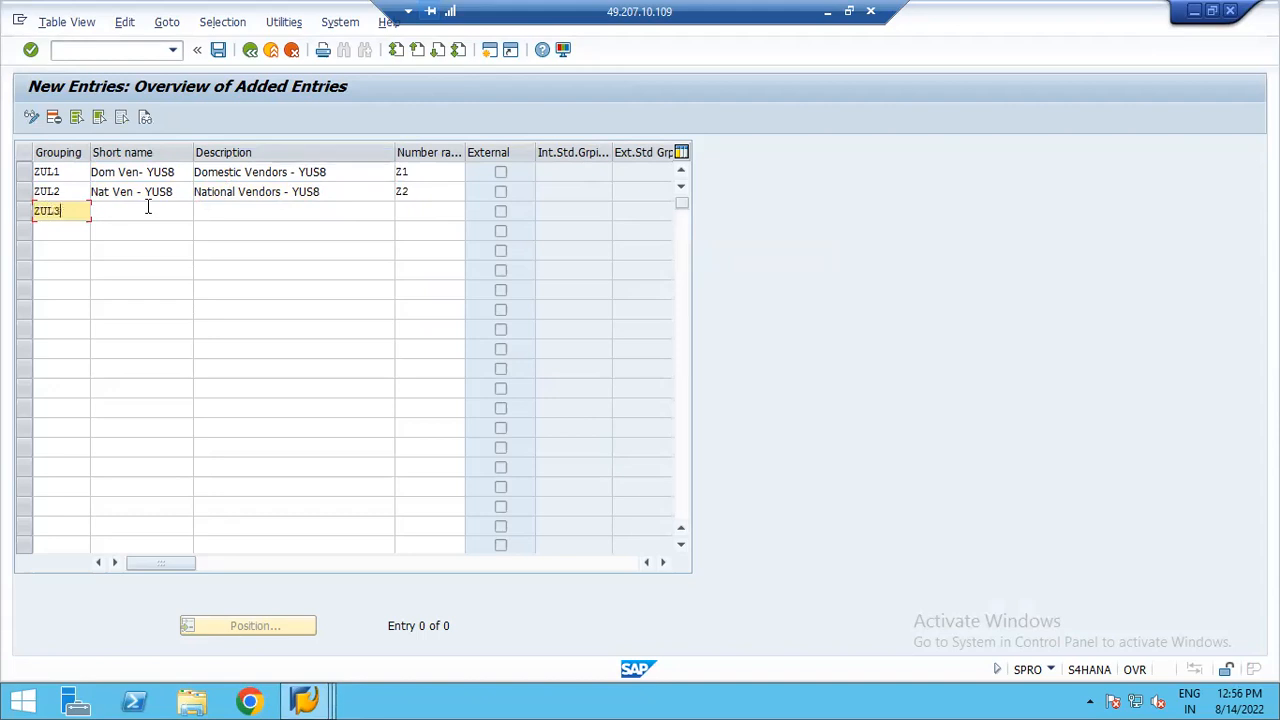
click(147, 206)
text(Int Ven - YUS)
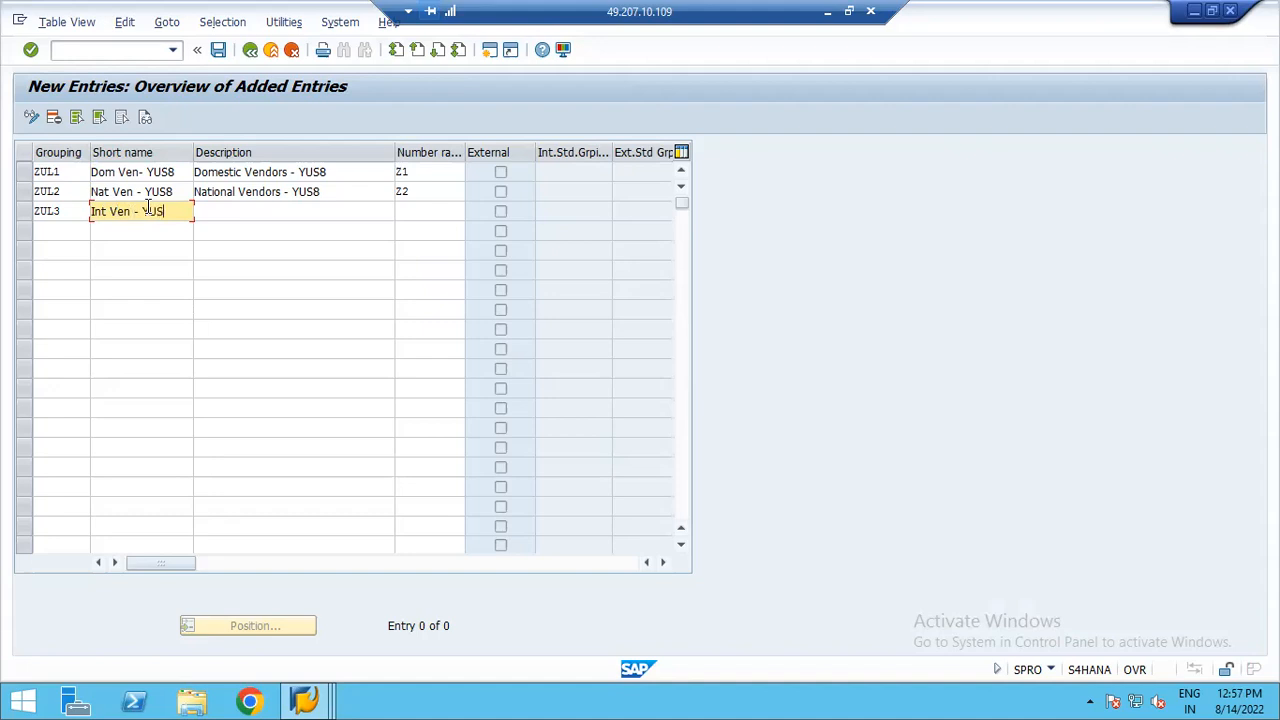
text(8)
key(Tab)
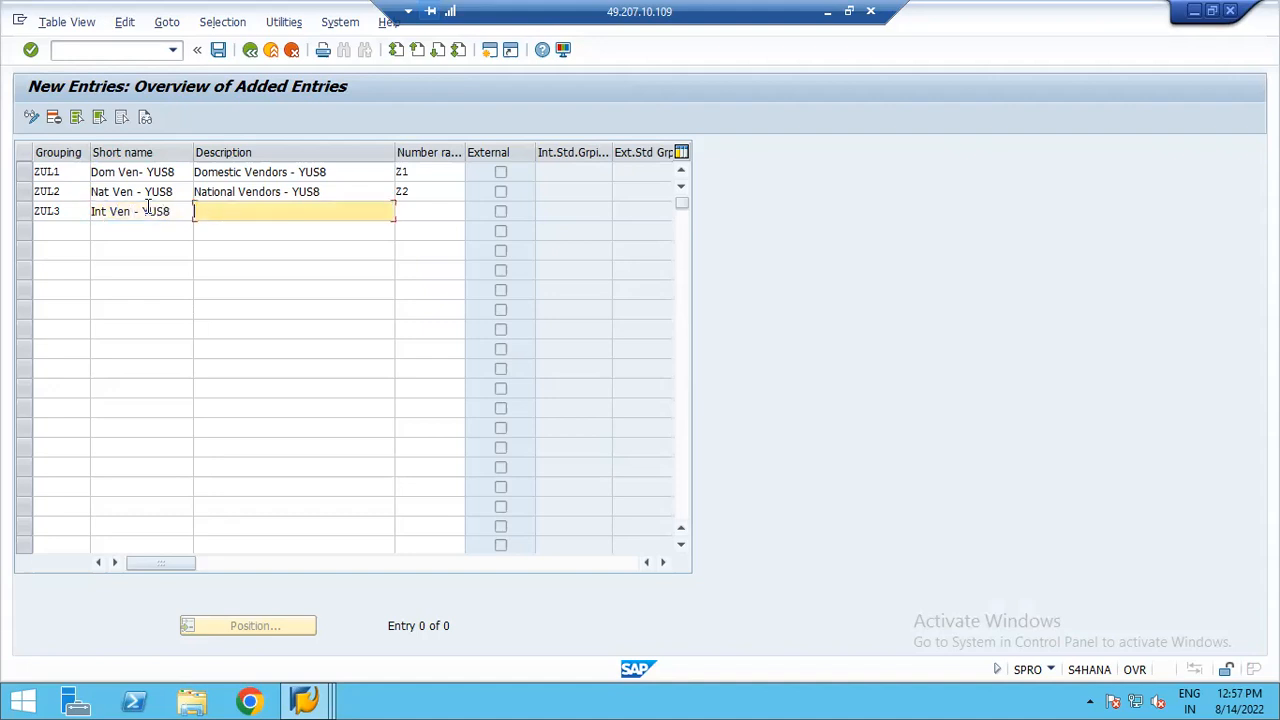
- Describe grouping ZUL3 as International Vendors - YUS8 and assign it number range Z3
text(International Vendors - YUS8)
key(Tab)
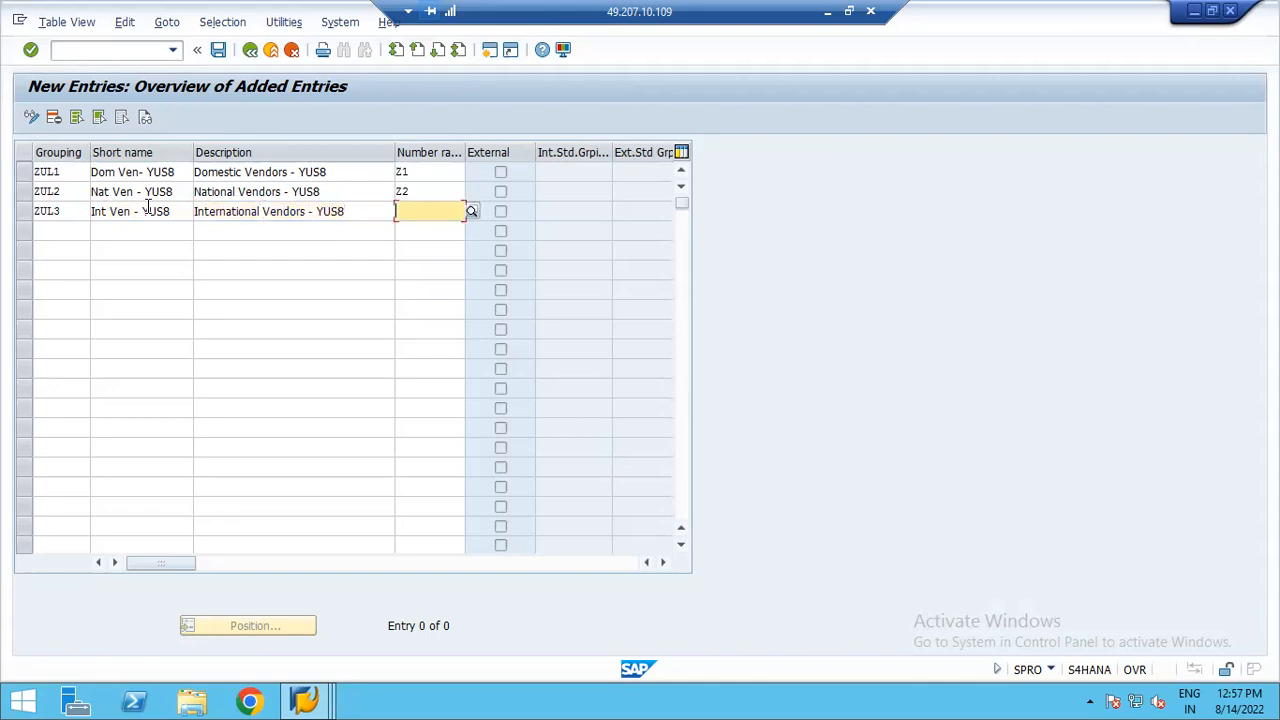
text(Z)
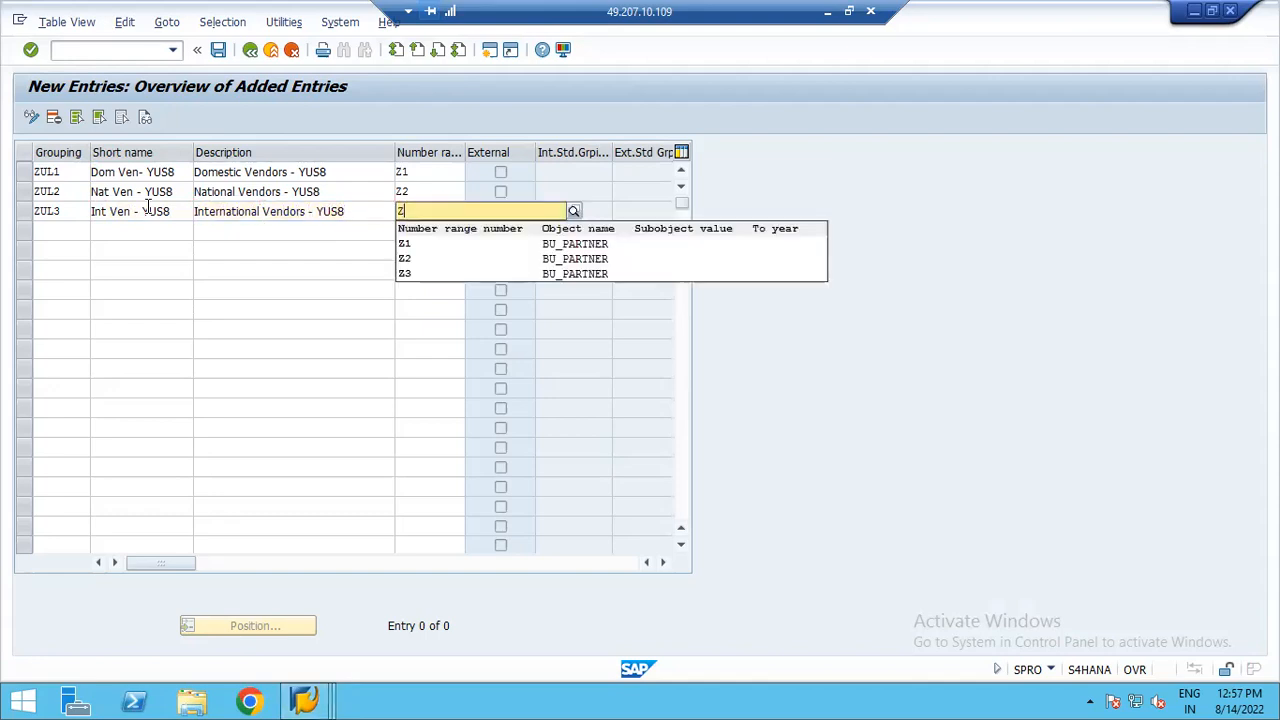
text(3)
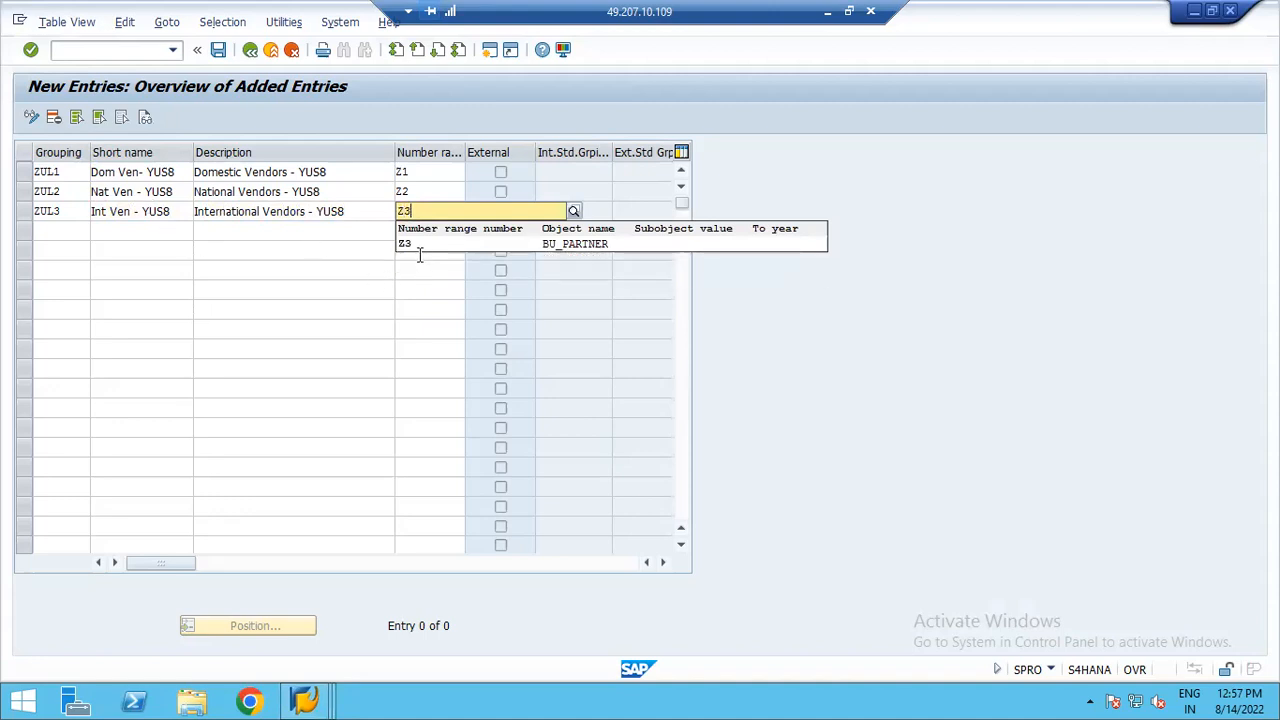
click(407, 246)
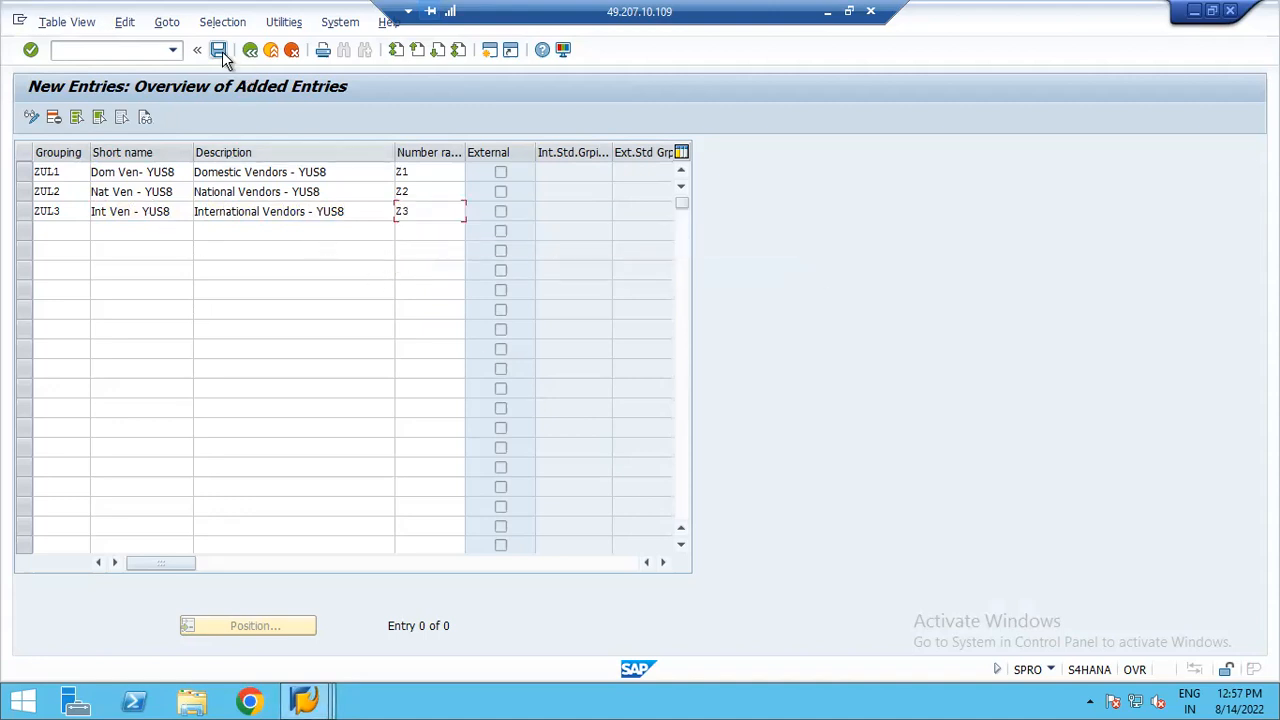
- Validate and save the three new groupings, and return to the implementation guide structure
key(Return)
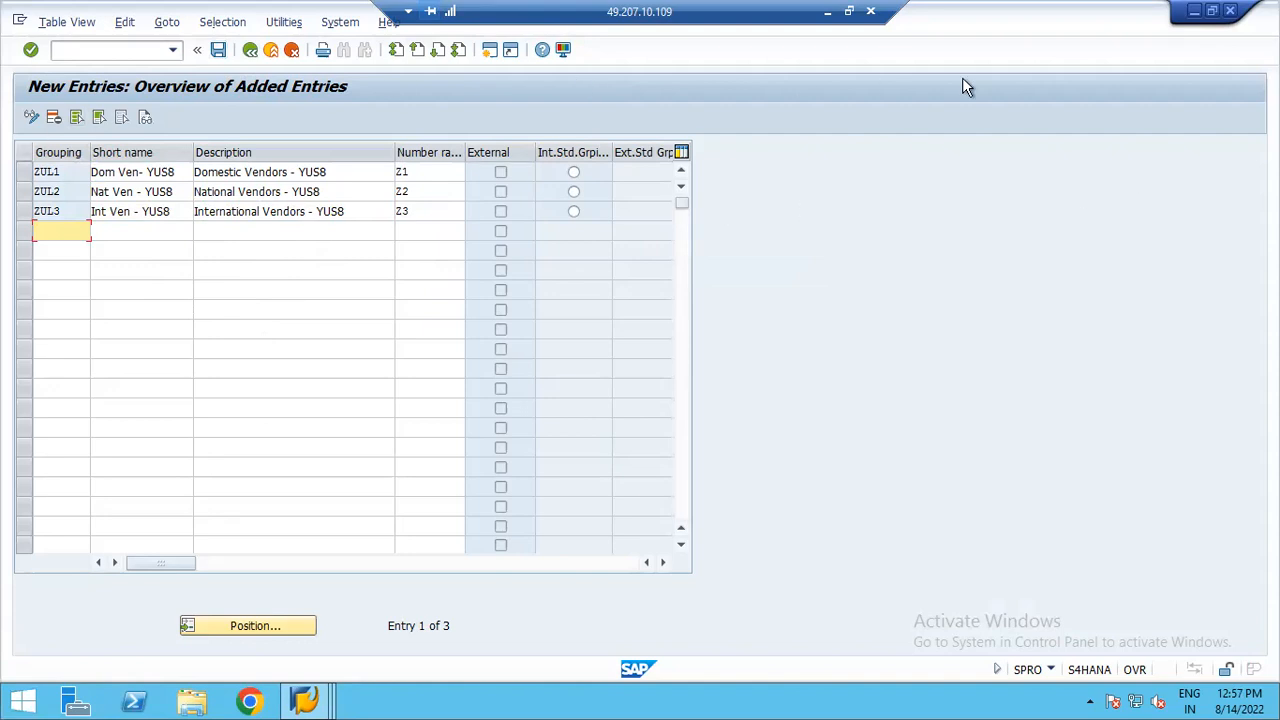
click(219, 49)
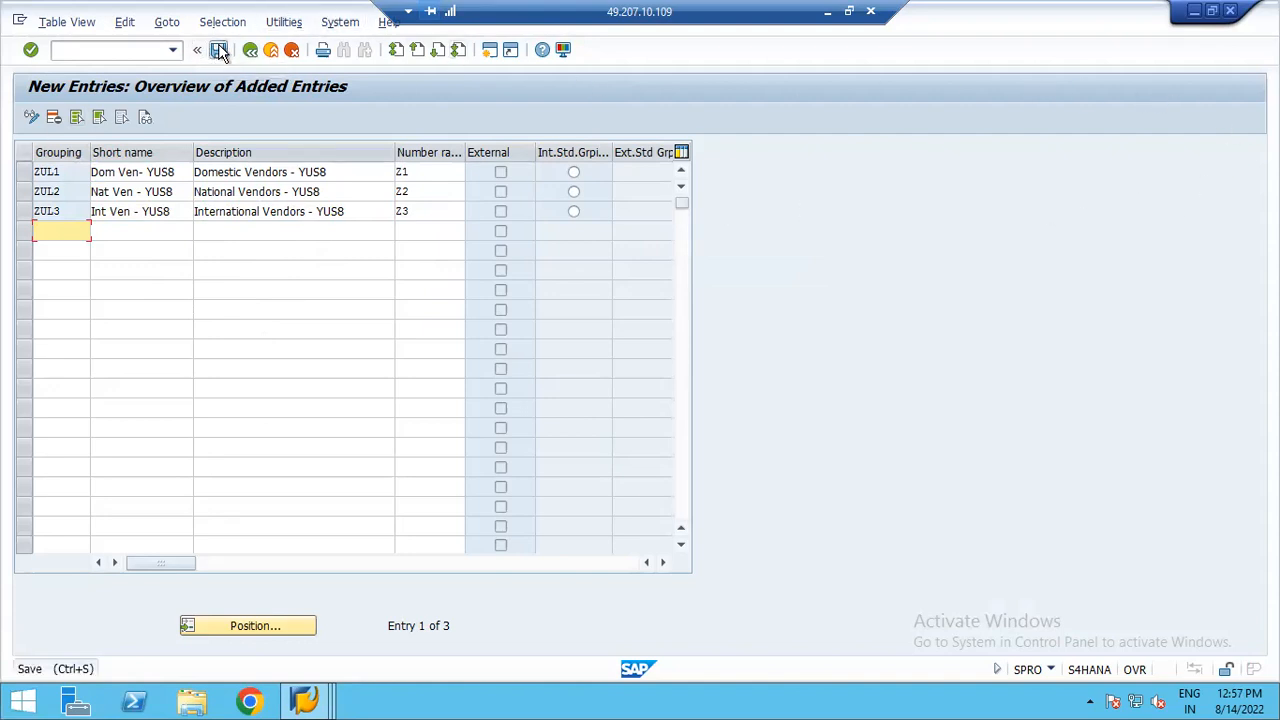
click(277, 318)
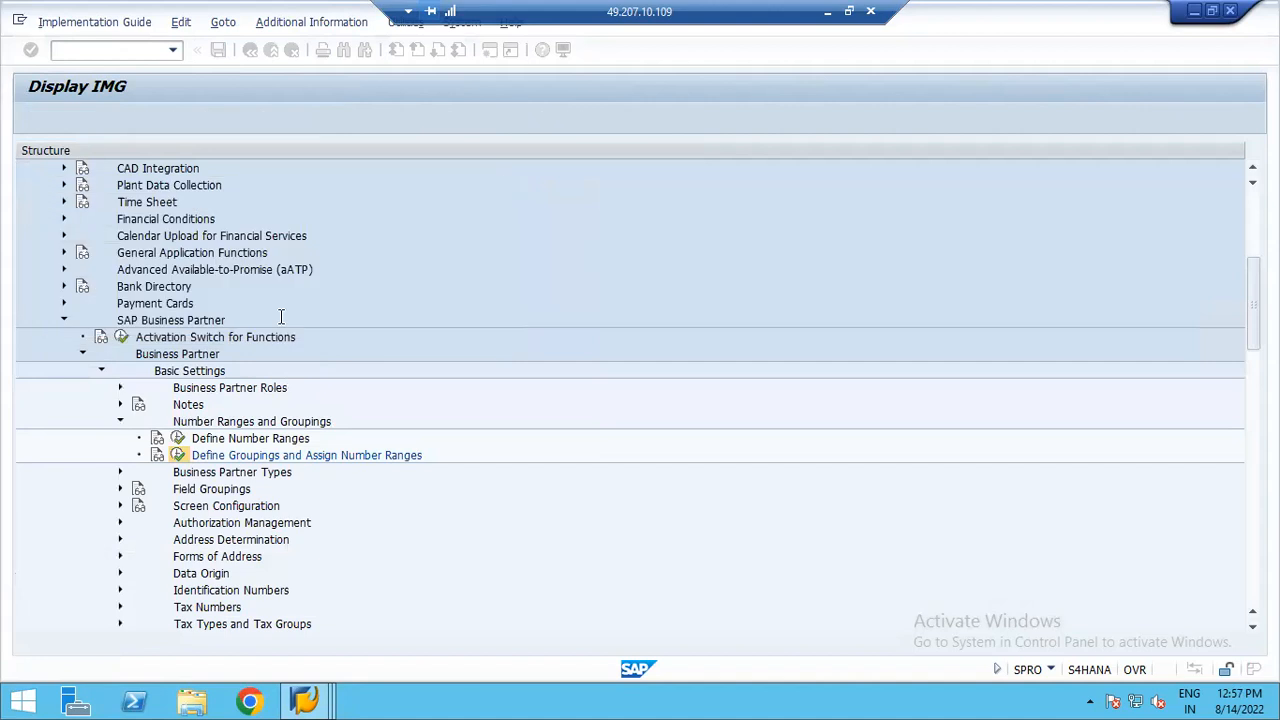
click(250, 50)
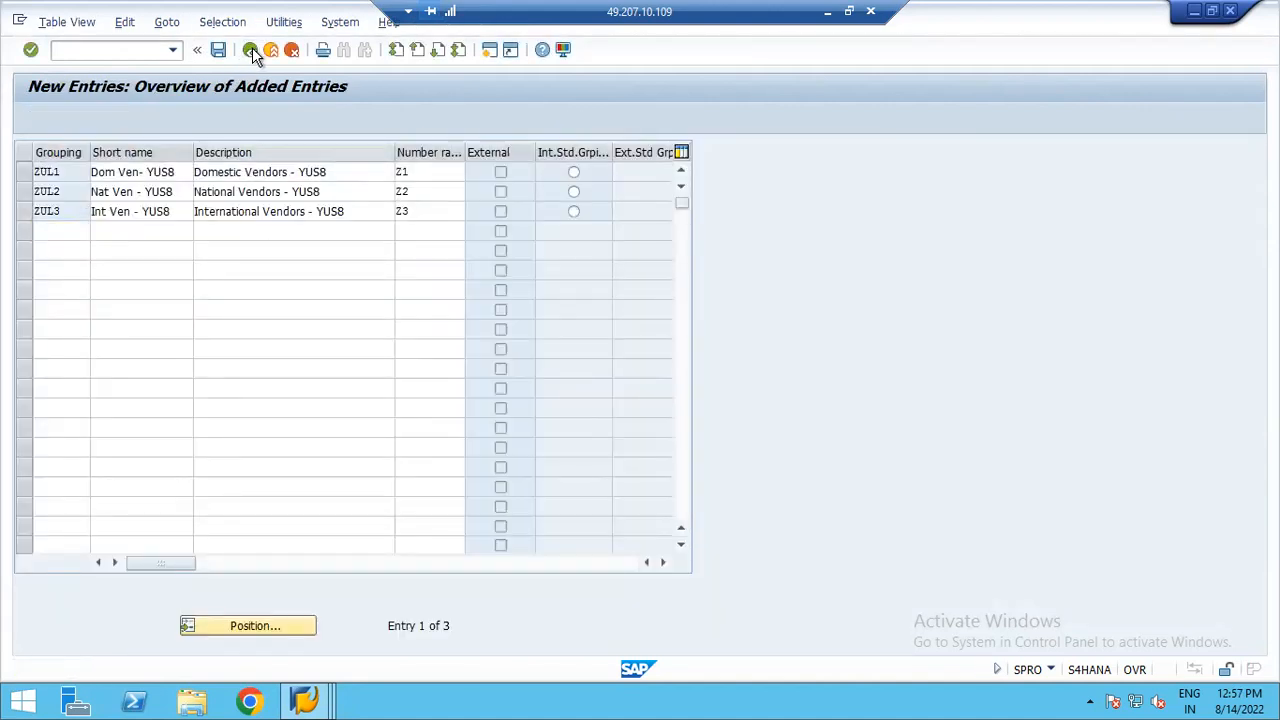
click(251, 49)
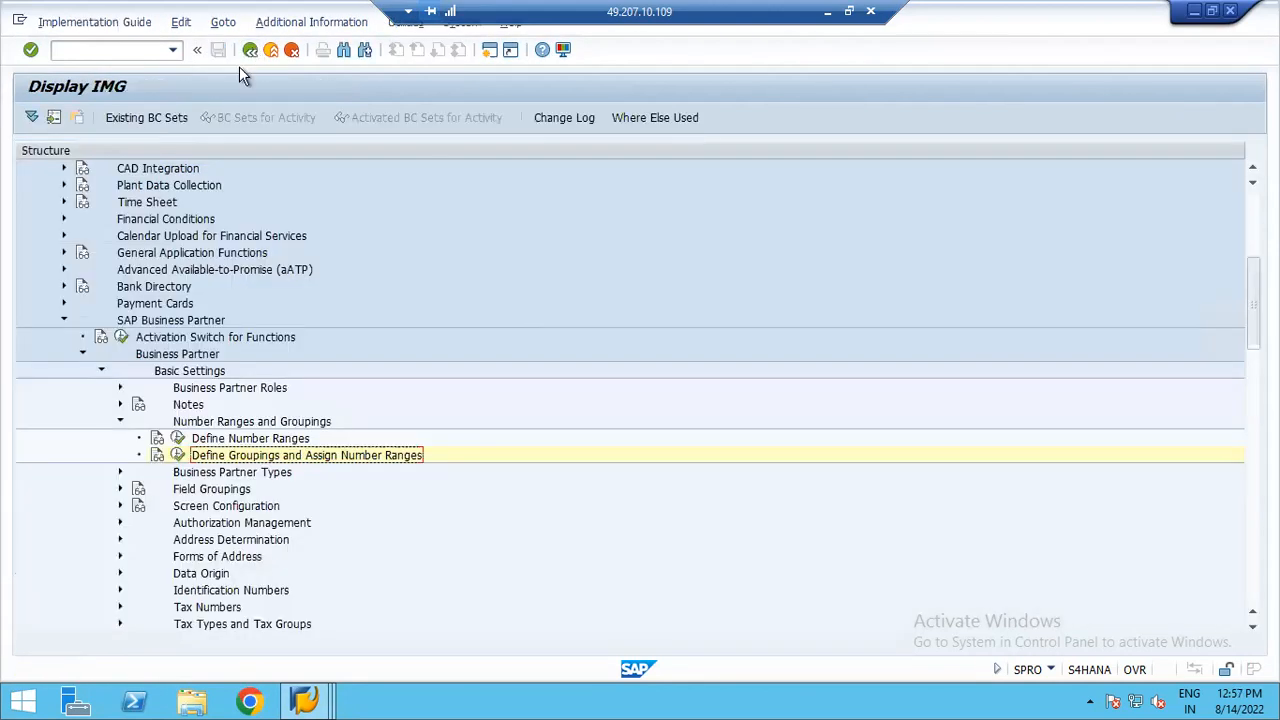
- Collapse the Basic Settings, Business Partner and SAP Business Partner nodes in the implementation guide
click(102, 370)
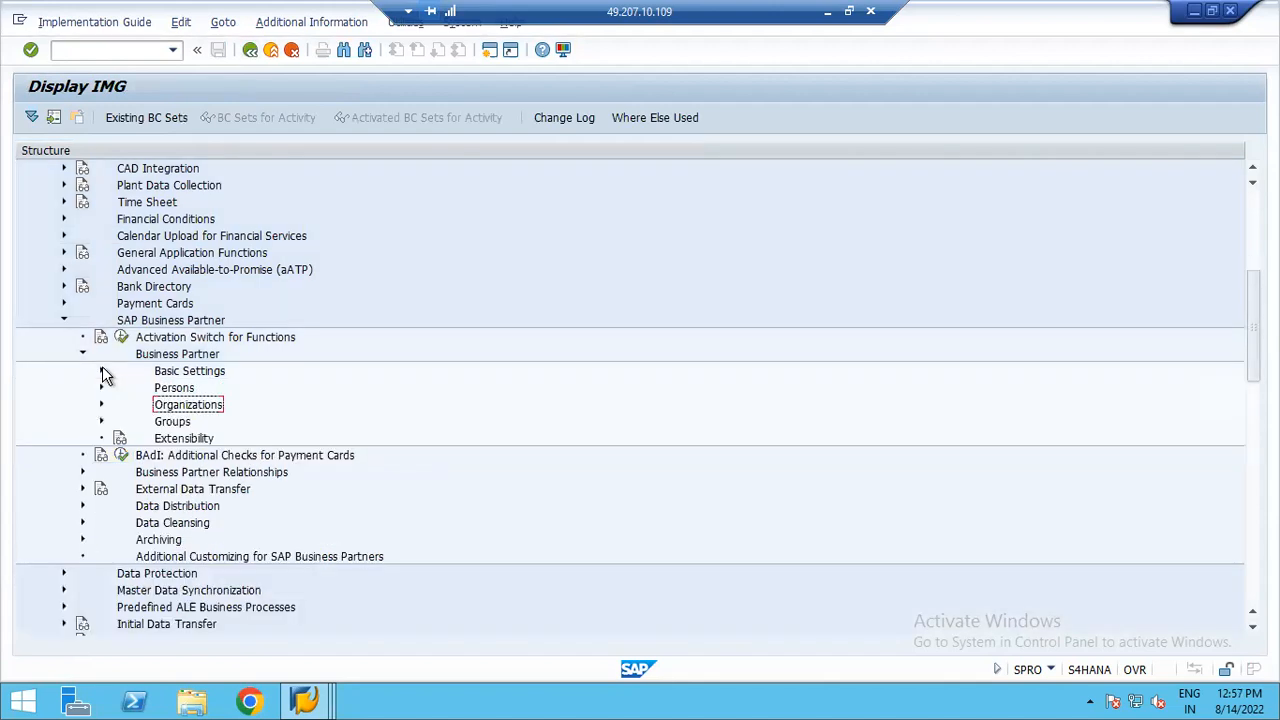
click(83, 355)
click(64, 320)
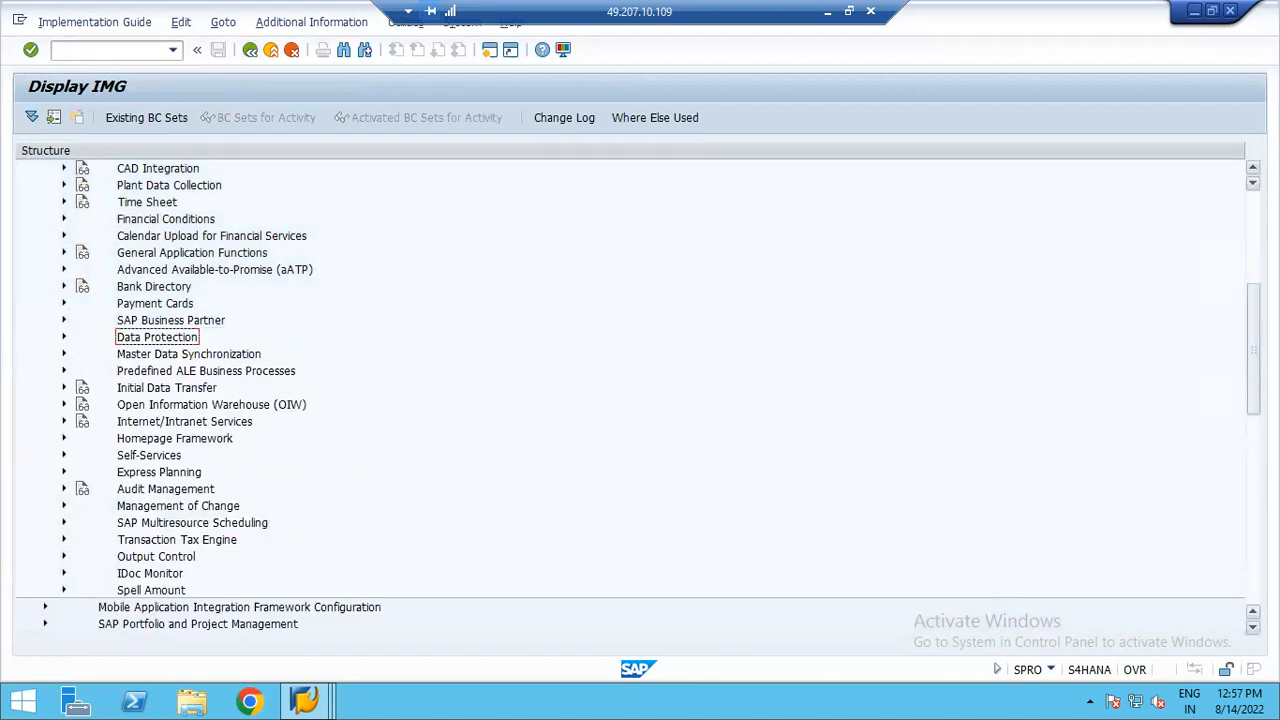
- Expand Master Data Synchronization in the implementation guide down through Customer/Vendor Integration and Business Partner Settings to Settings for Vendor Integration
drag(1253, 316, 1253, 222)
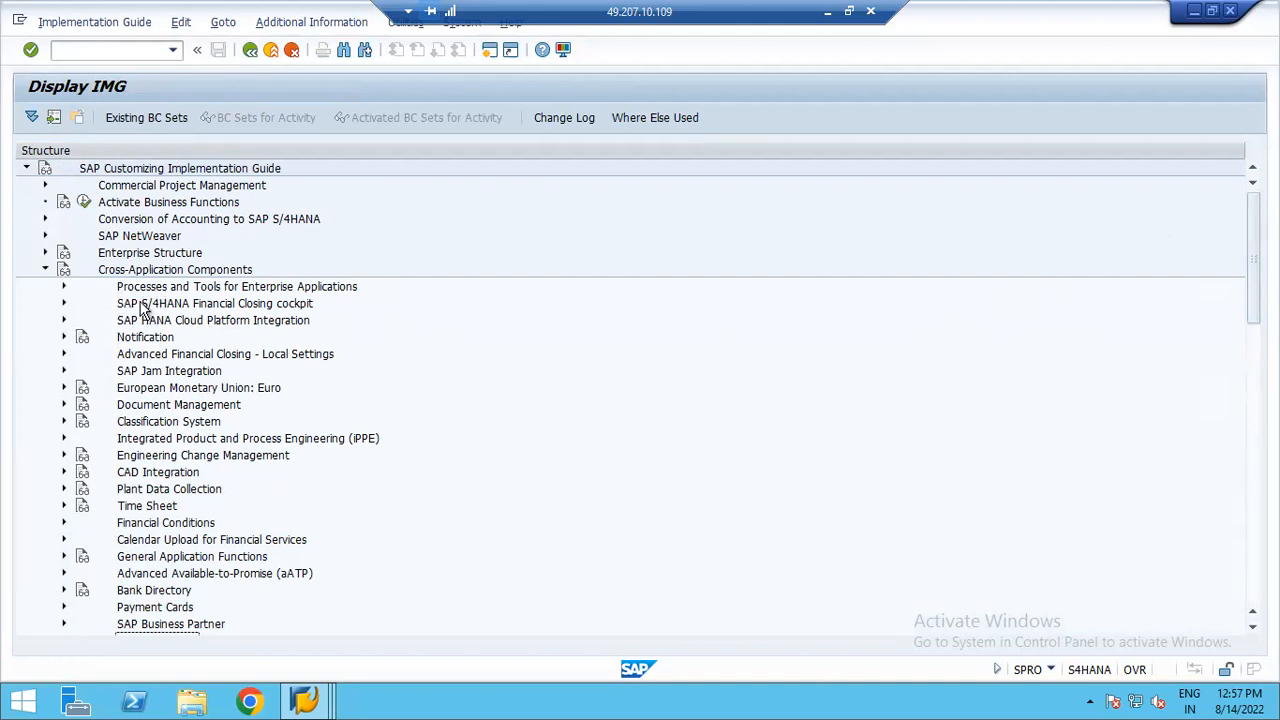
scroll(597, 461, down, 7)
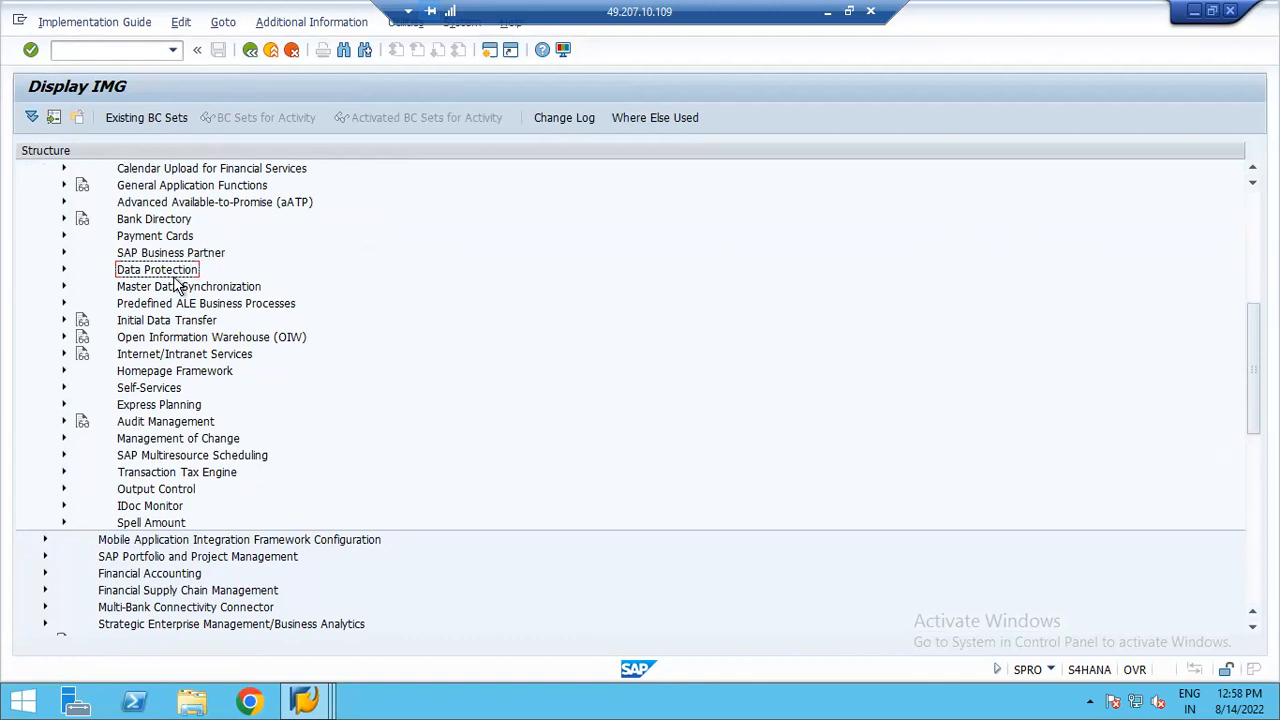
click(64, 287)
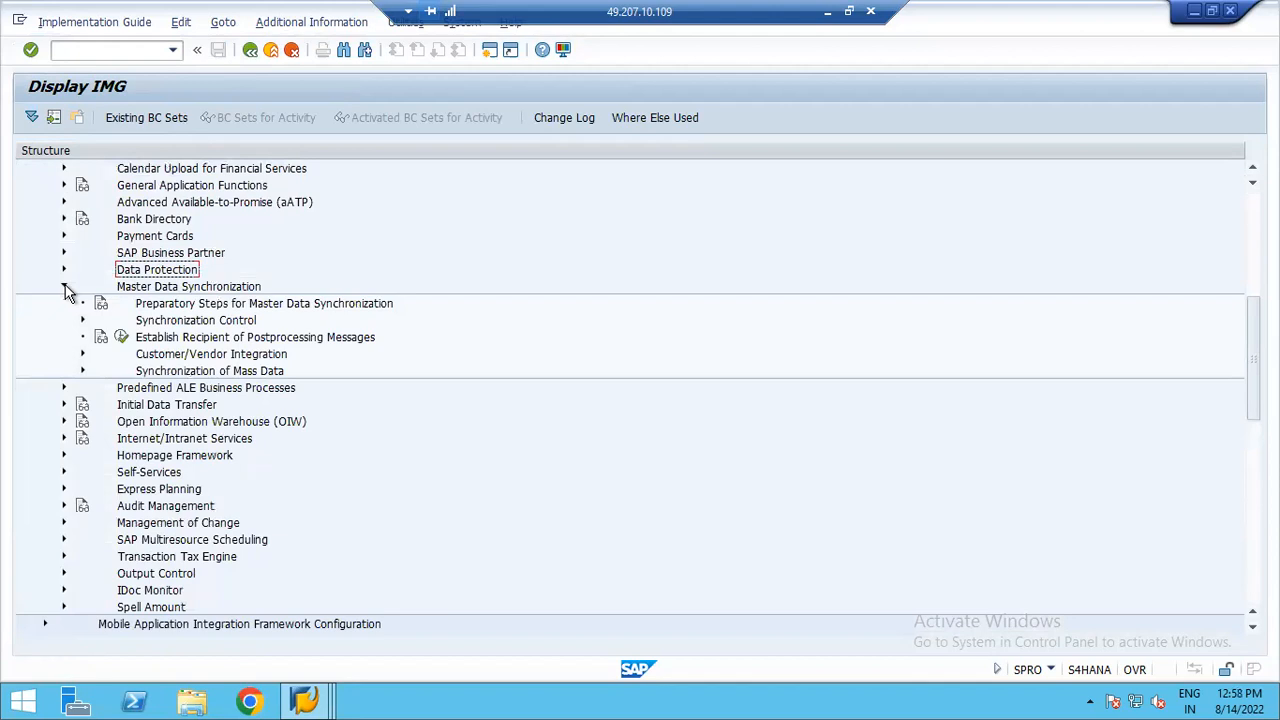
click(82, 354)
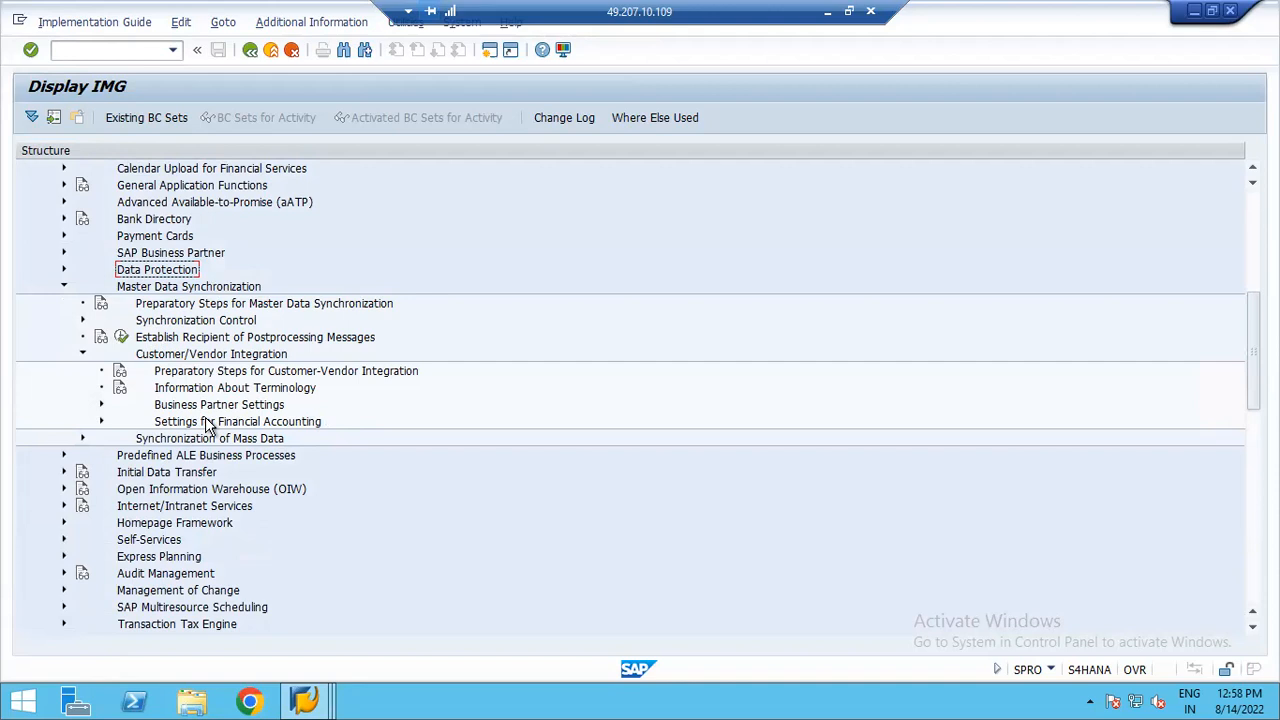
click(101, 404)
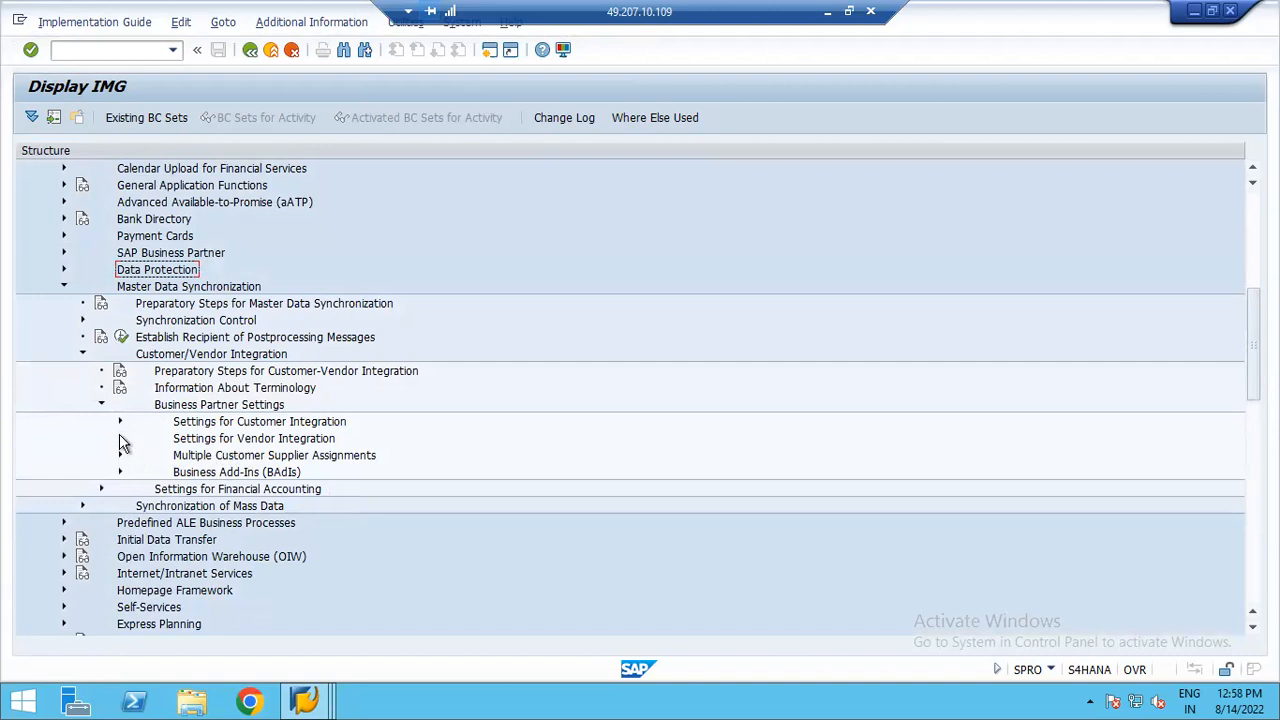
click(120, 439)
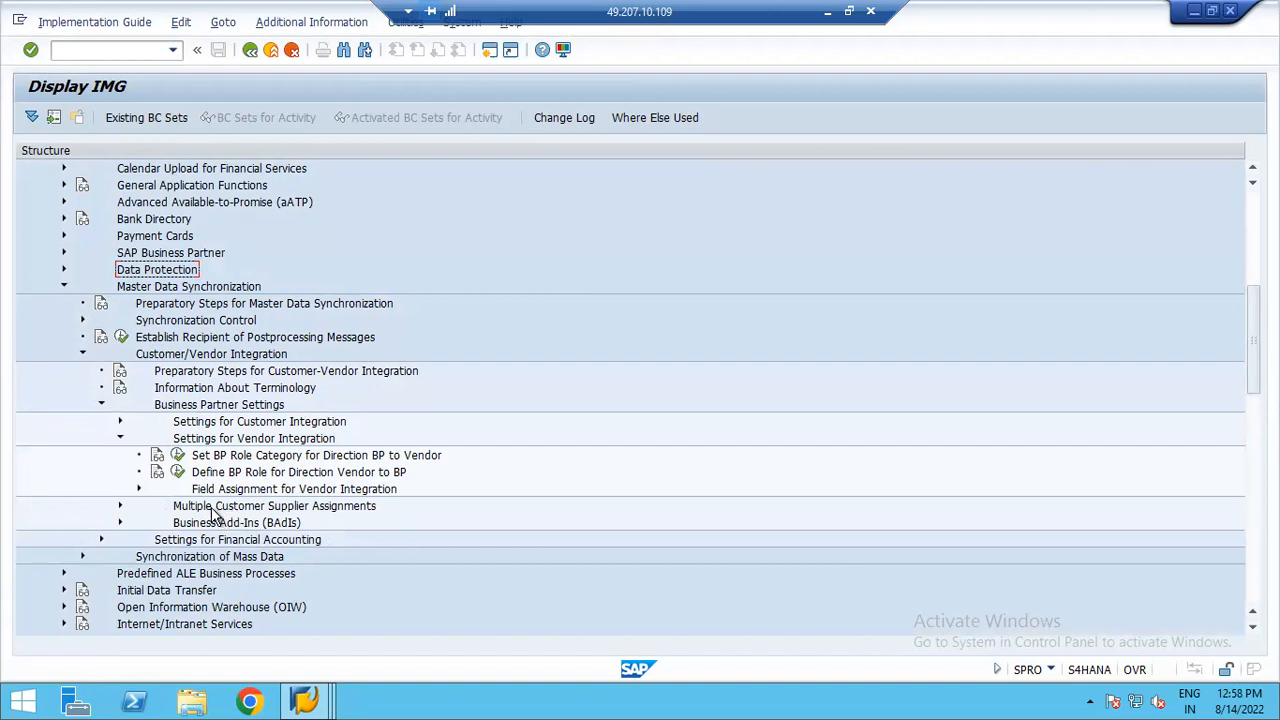
- Open Define Number Assignment for Direction BP to Vendor under Field Assignment for Vendor Integration, Assign Keys
click(138, 489)
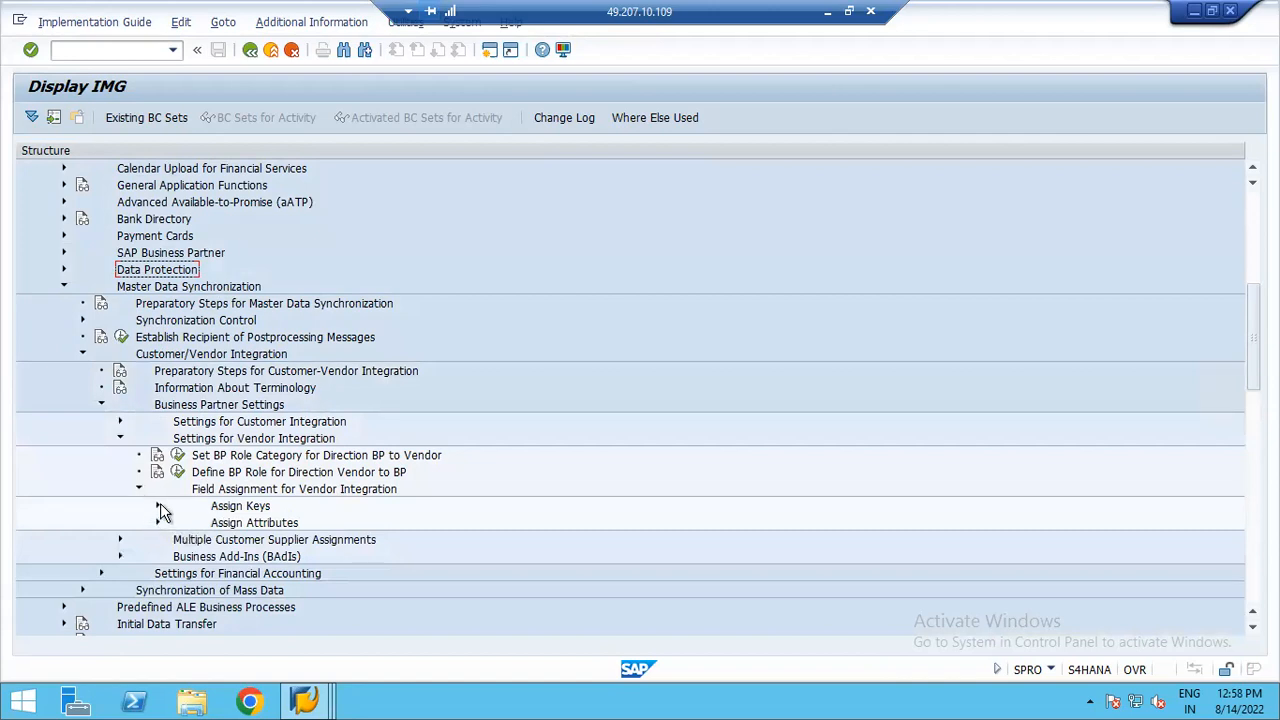
click(158, 506)
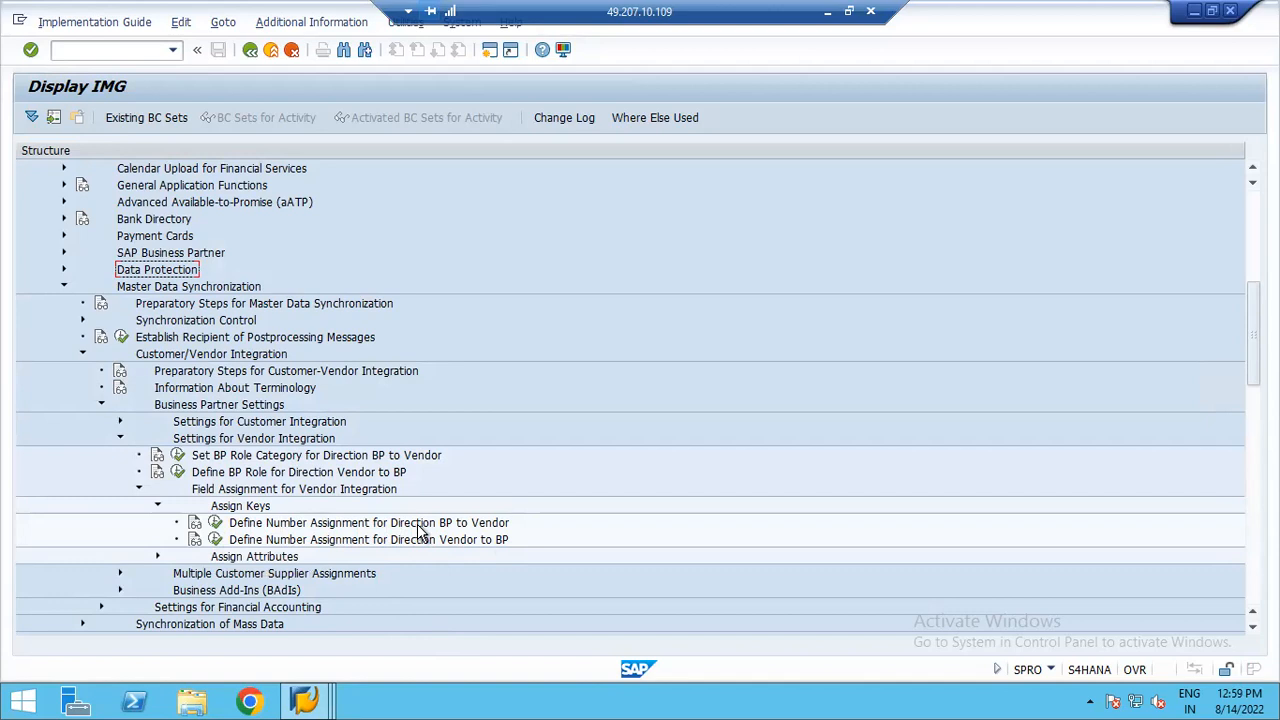
click(216, 524)
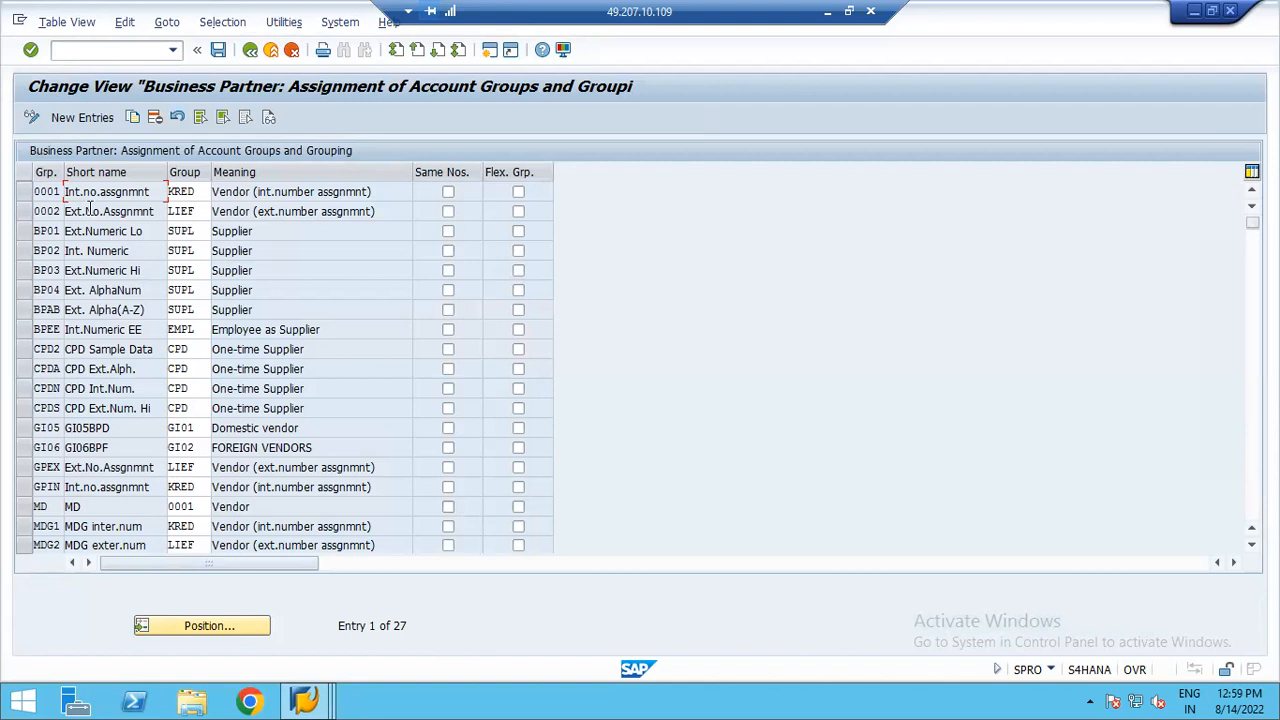
- Add a new entry assigning grouping ZUL1 to vendor account group ZUL1 with same numbers enabled
click(80, 118)
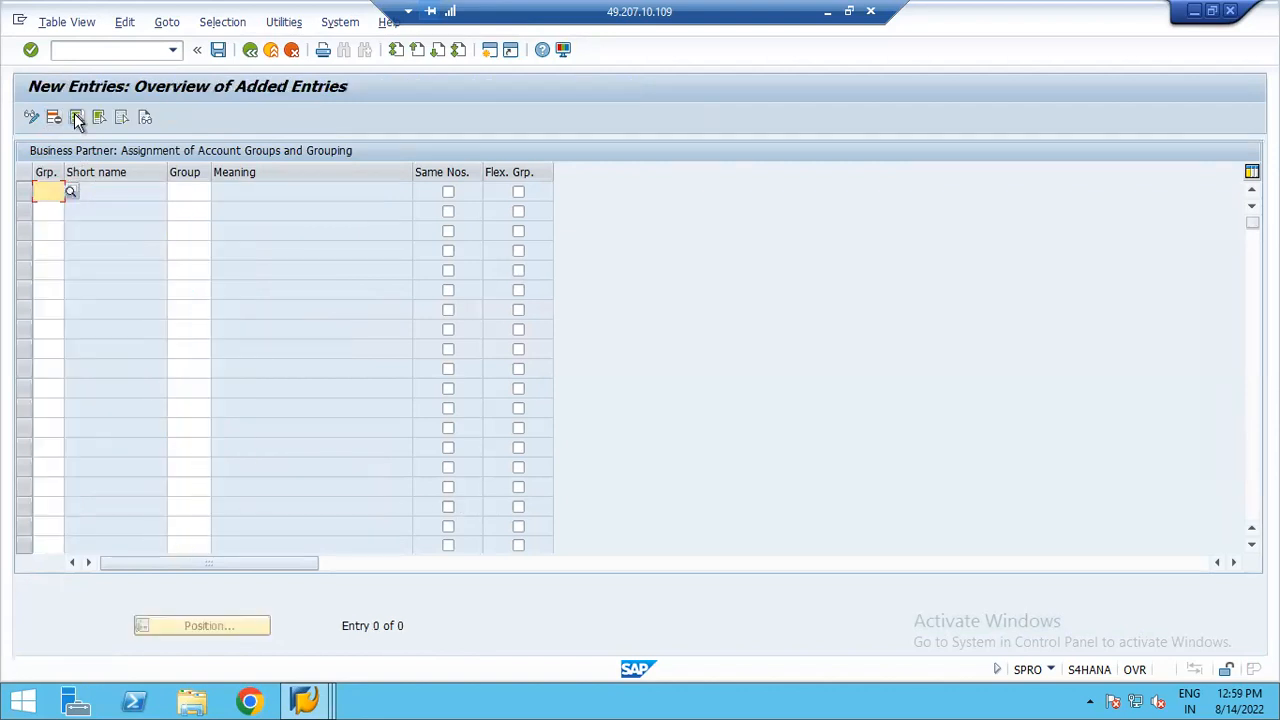
text(ZUL)
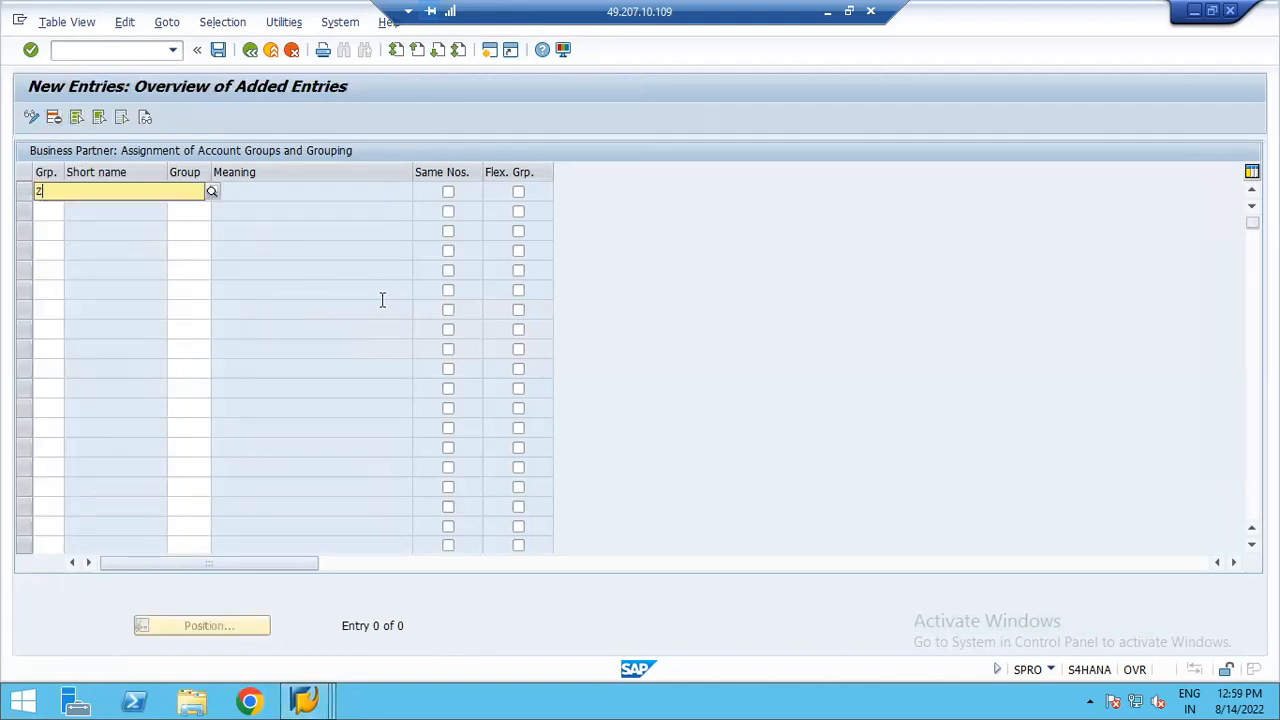
key(Down)
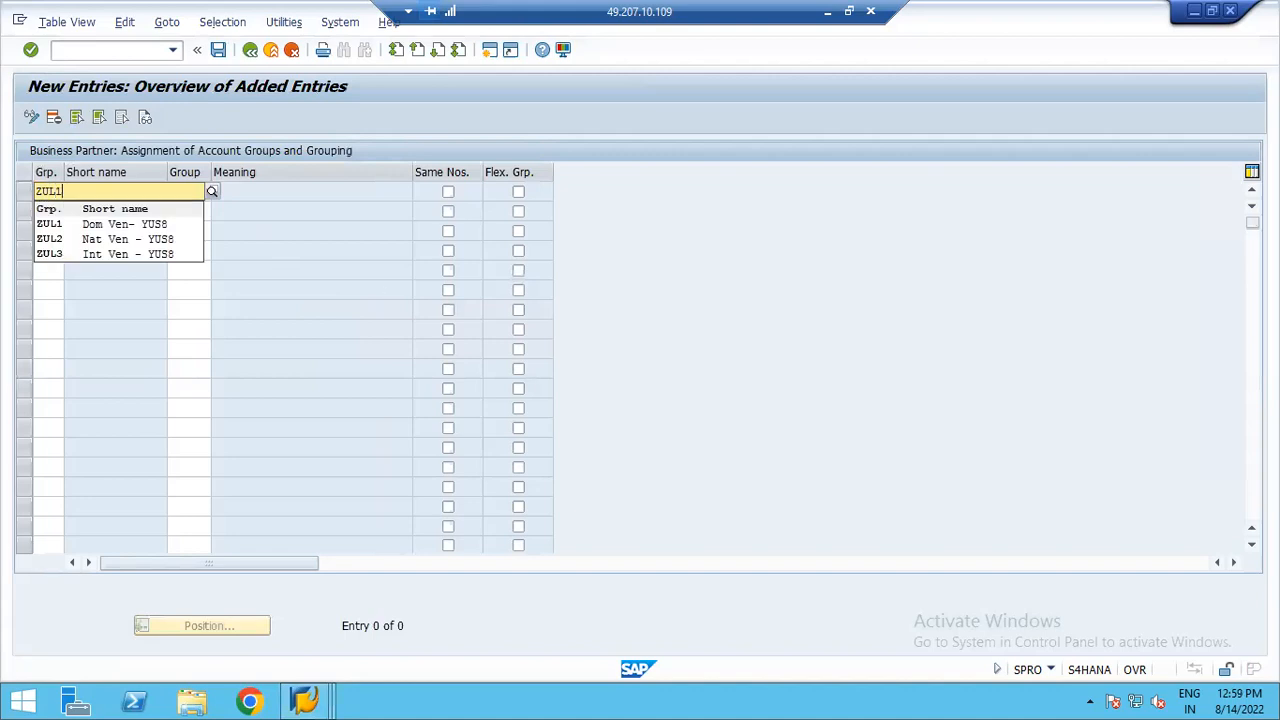
key(Return)
key(Tab)
text(ZUL)
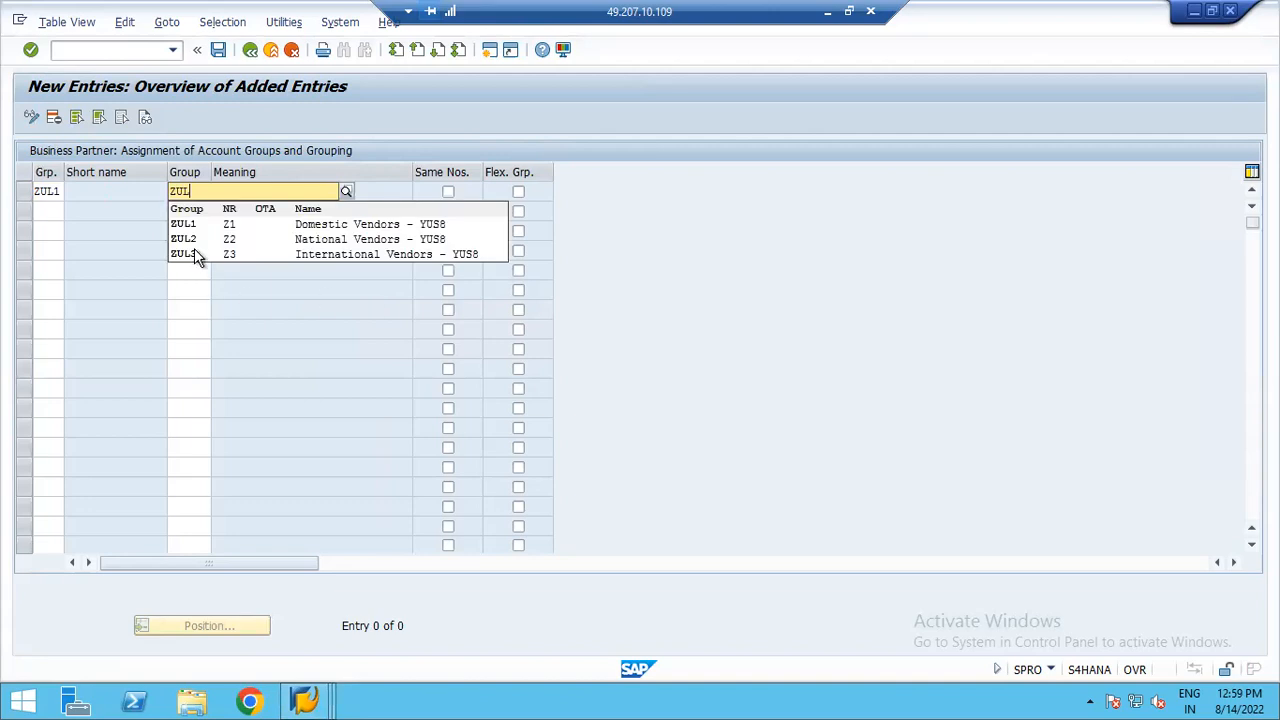
click(190, 229)
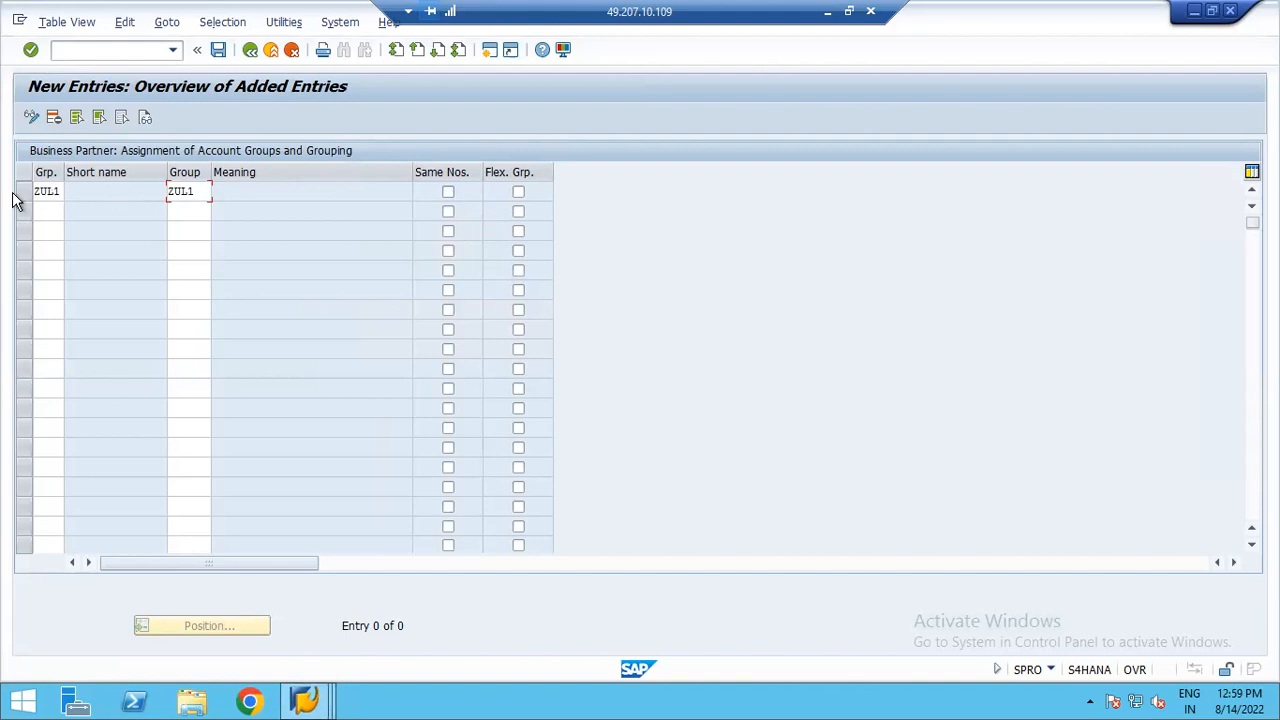
click(448, 191)
- Add a second entry assigning grouping ZUL2 to vendor account group ZUL2 with same numbers enabled
click(60, 212)
text(Z)
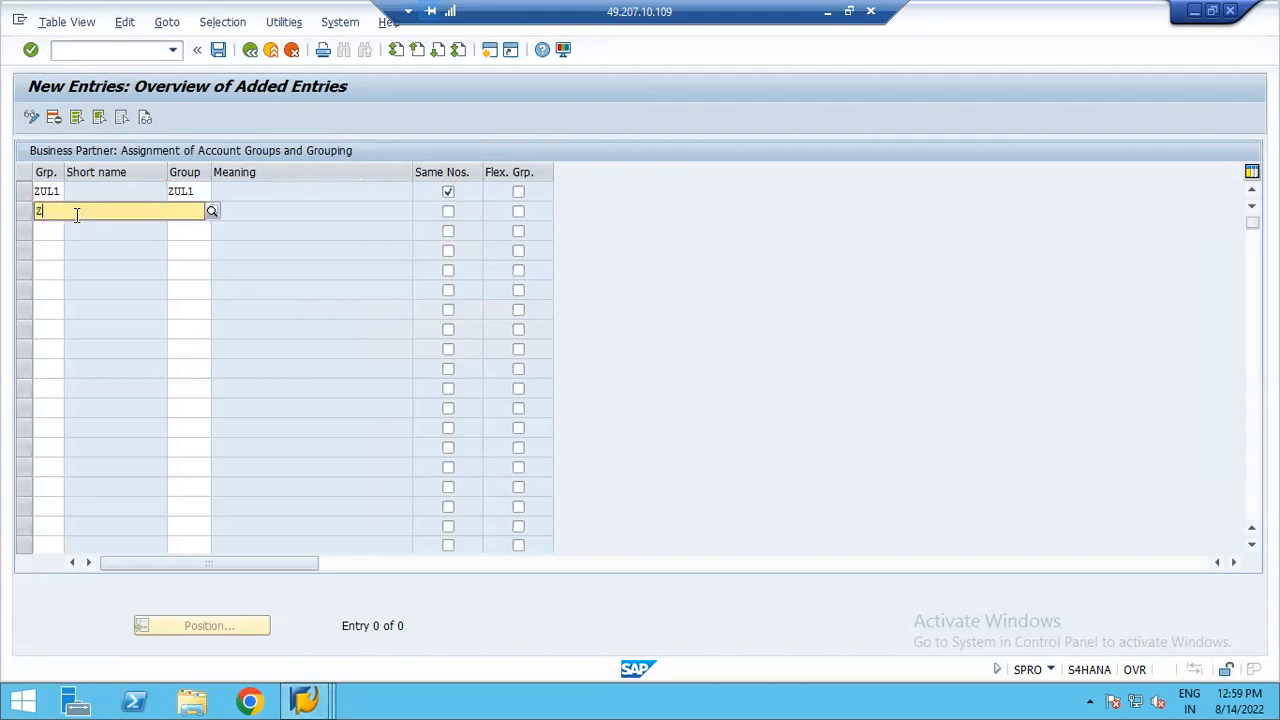
text(UL2)
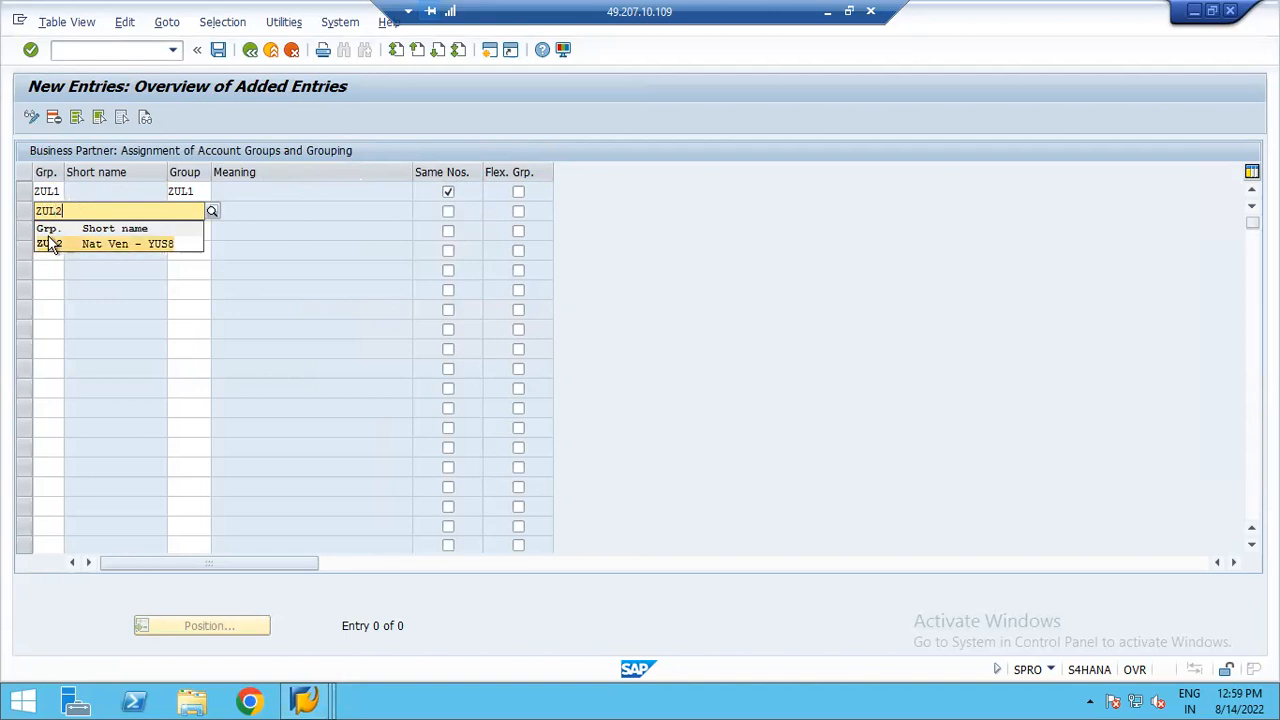
click(44, 246)
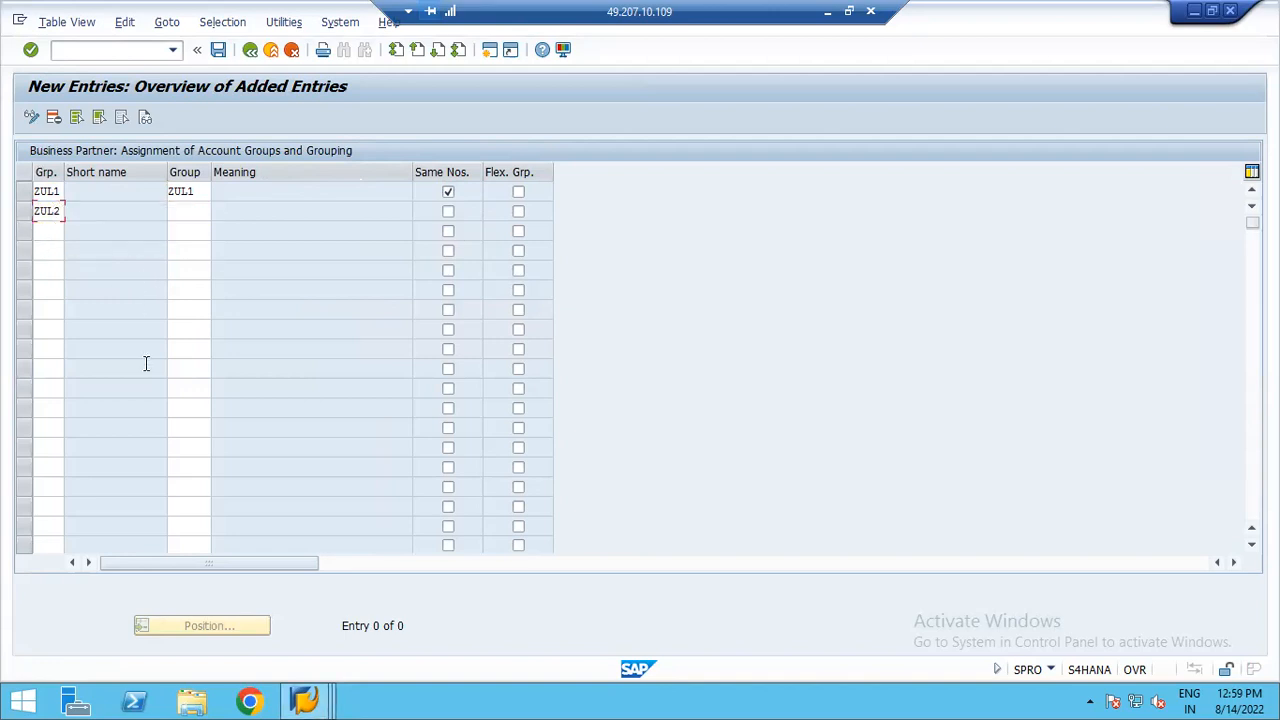
click(183, 211)
text(ZU)
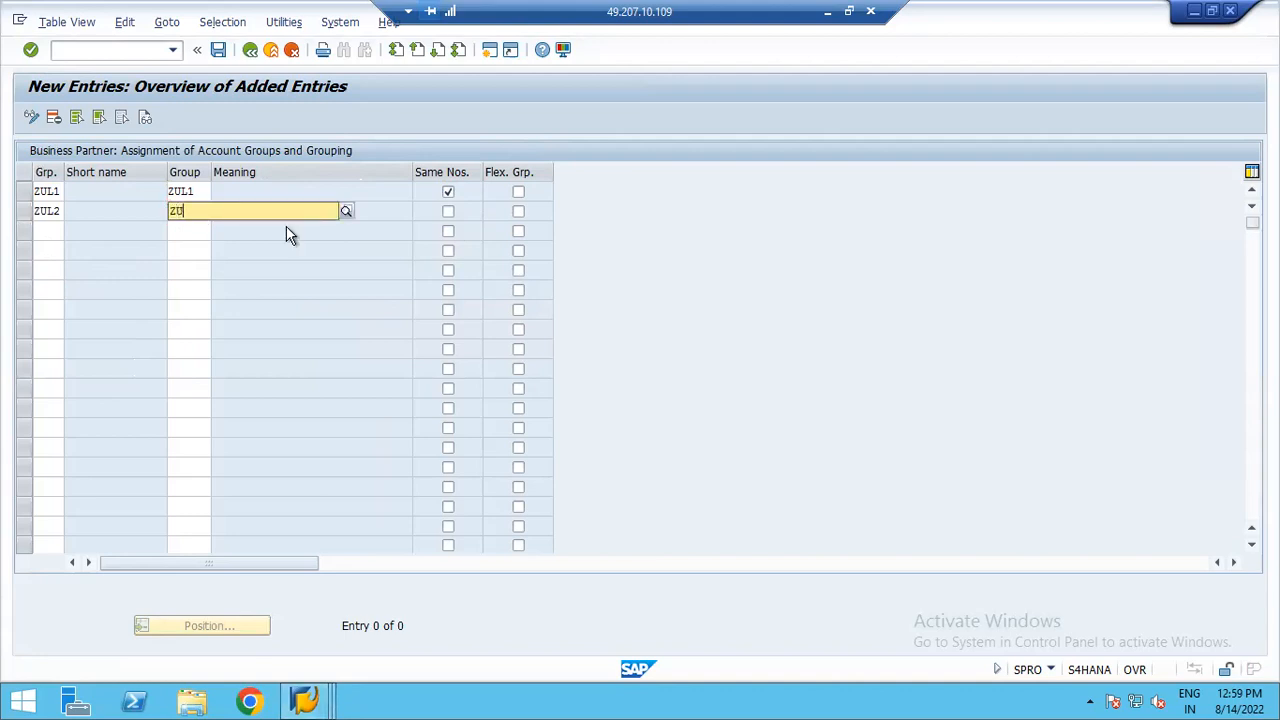
text(L2)
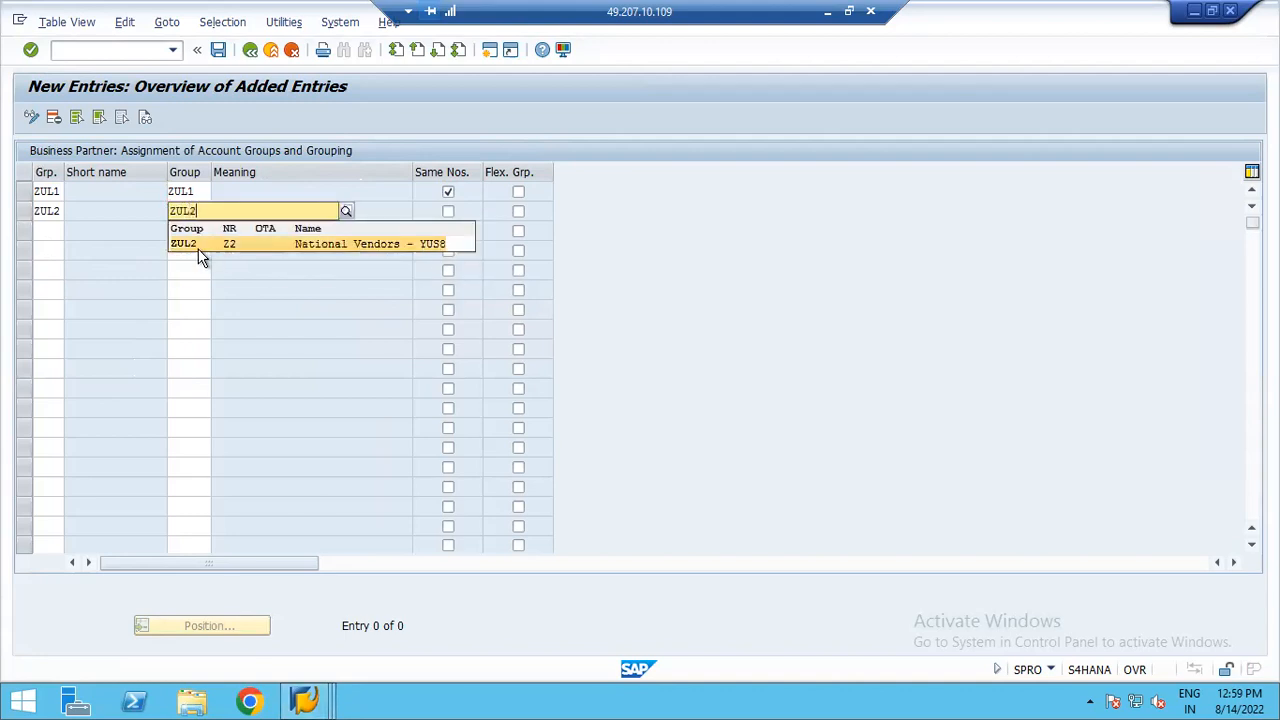
click(198, 247)
click(448, 211)
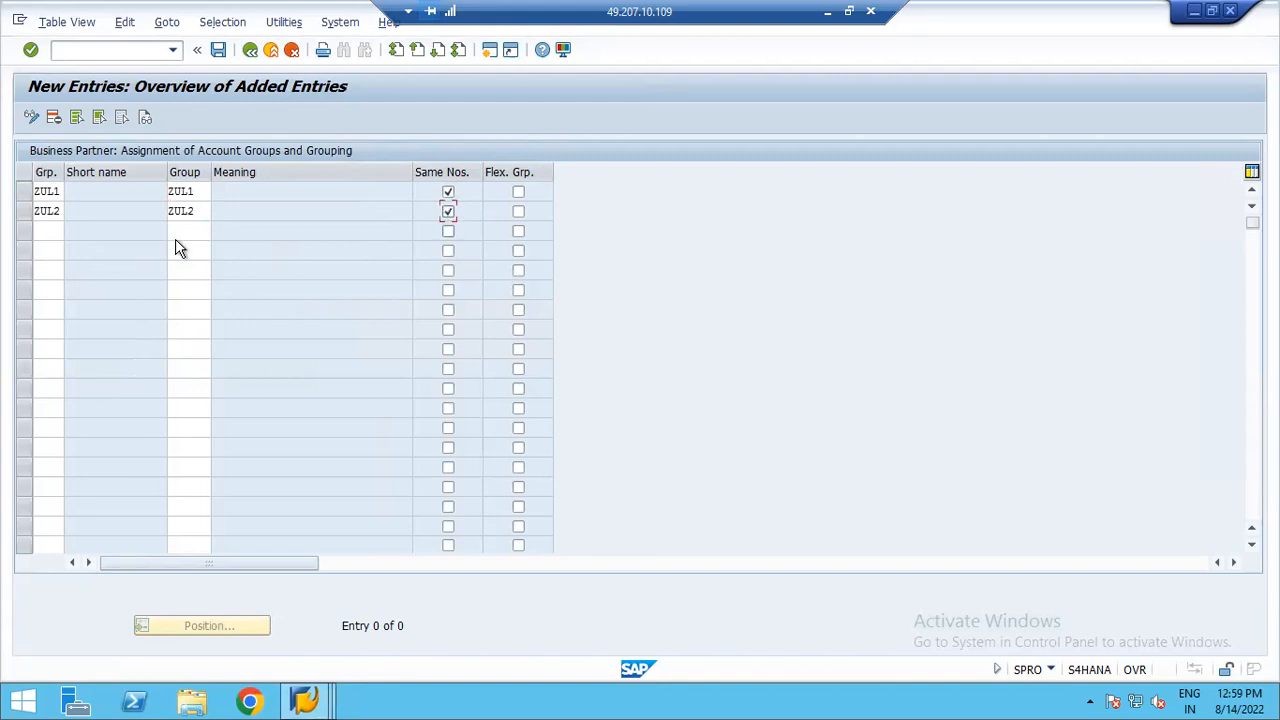
- Add a third entry assigning grouping ZUL3 to vendor account group ZUL3 with same numbers enabled
click(46, 230)
text(ZUL)
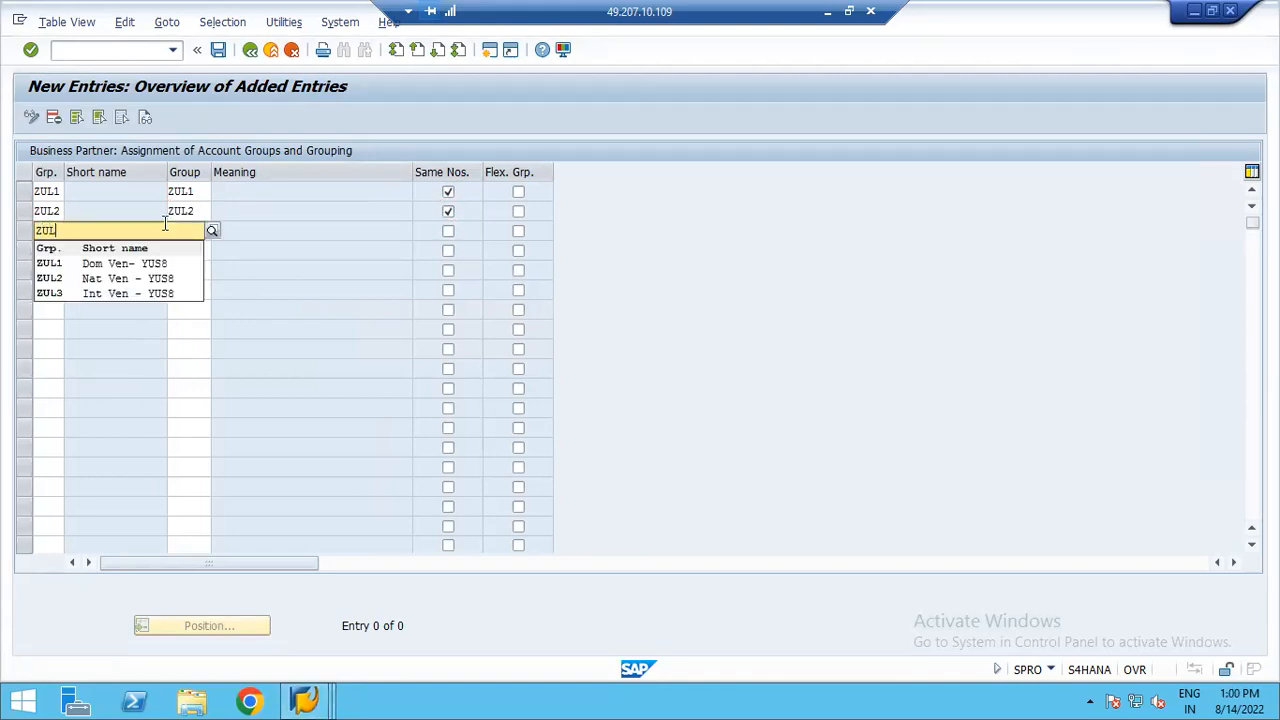
text(3)
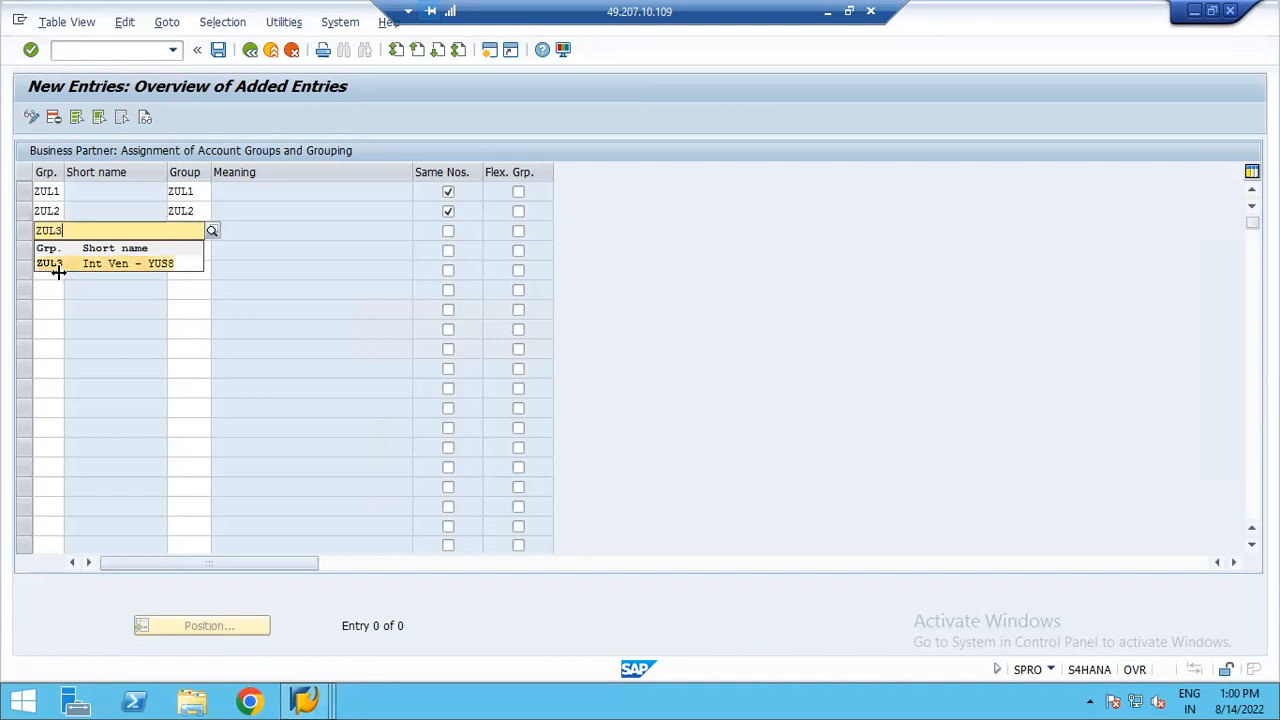
click(54, 264)
click(184, 230)
text(ZU)
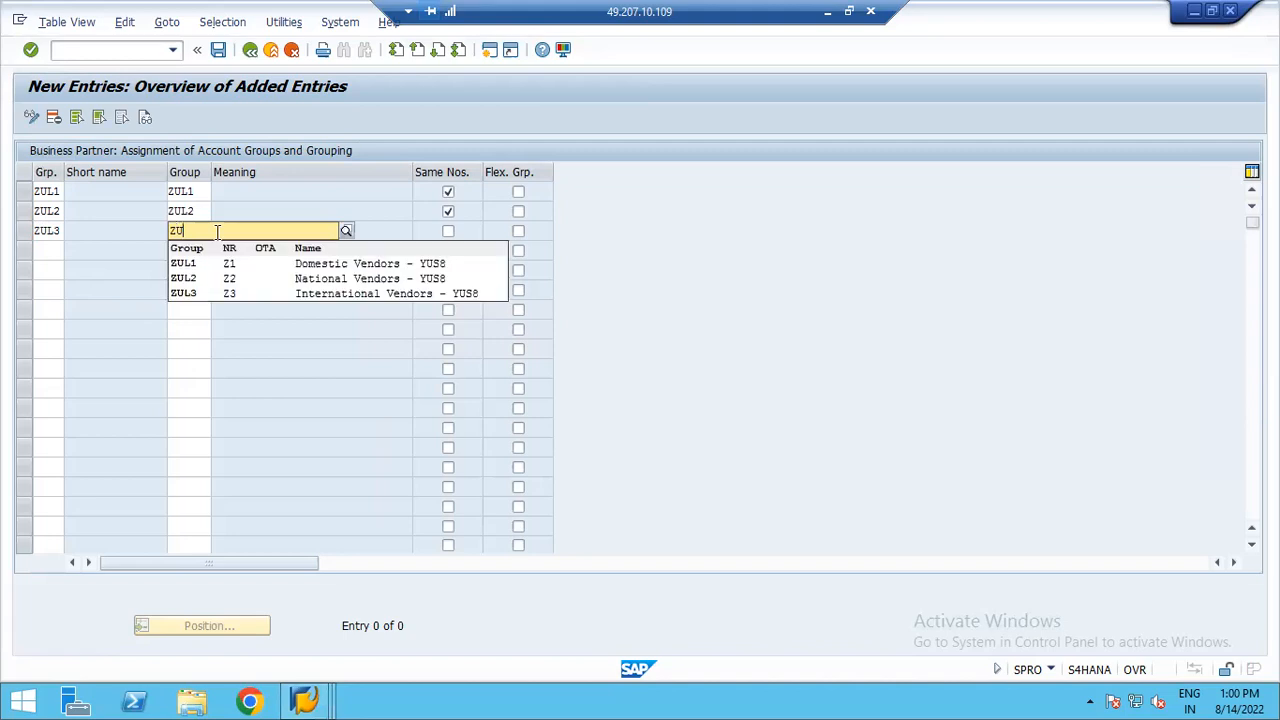
text(L3)
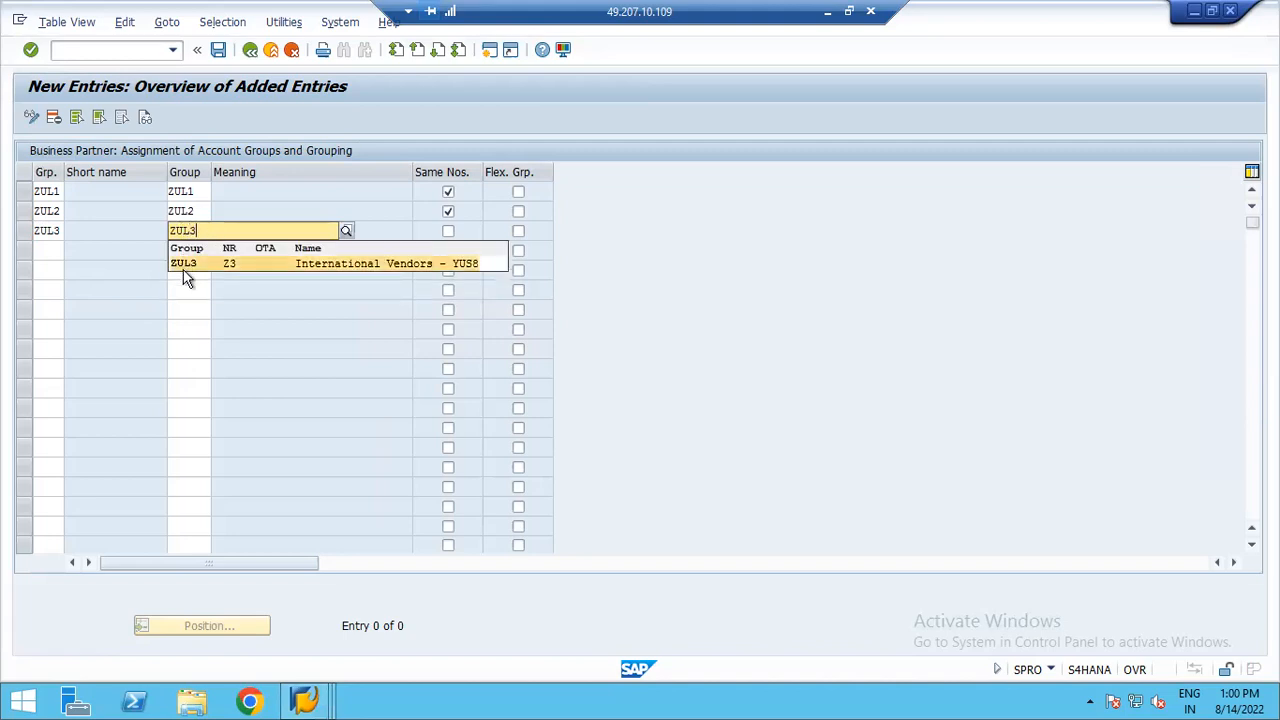
click(184, 264)
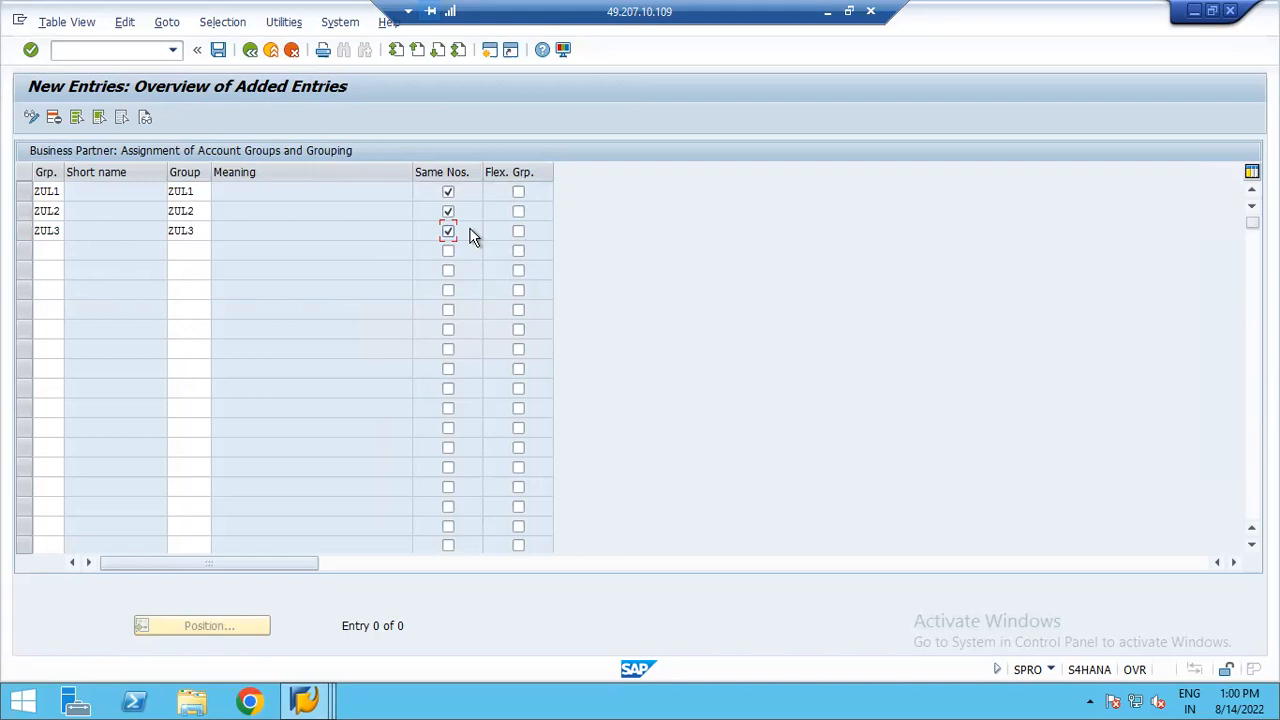
- Save the three assignments to the customizing request Accounts Payables Config - YUS8 and return to the implementation guide structure
click(218, 51)
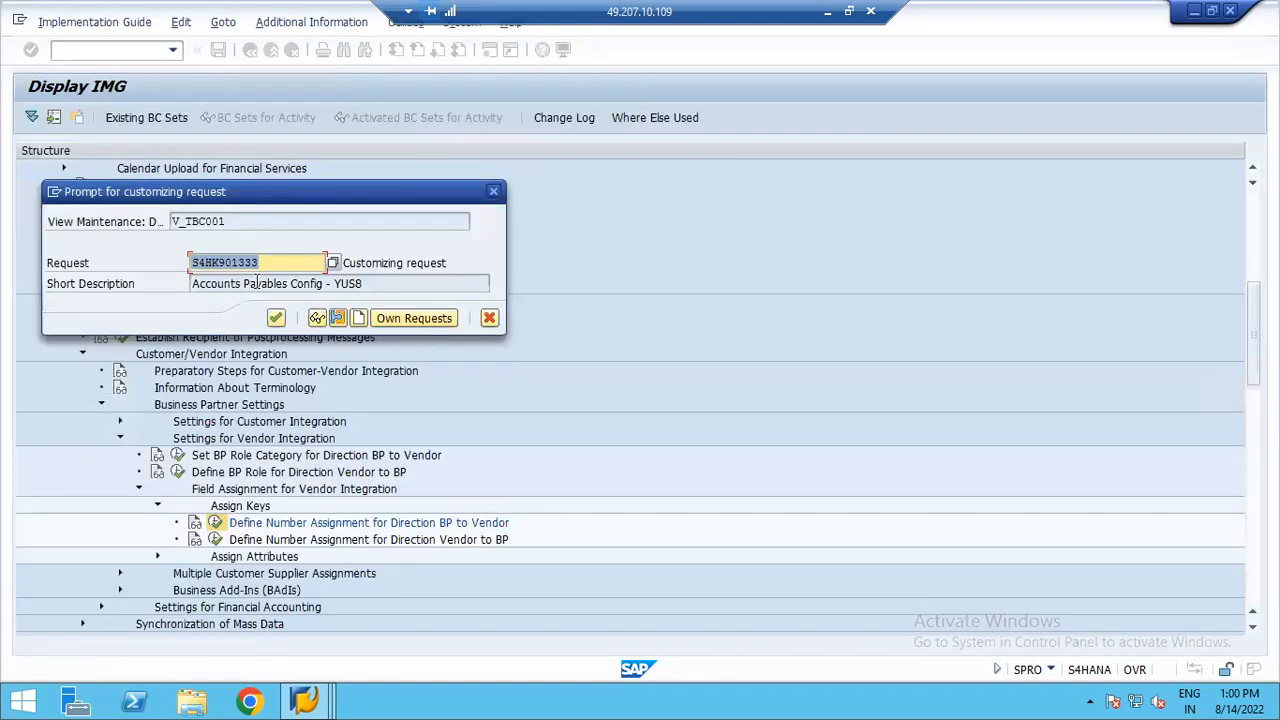
click(276, 318)
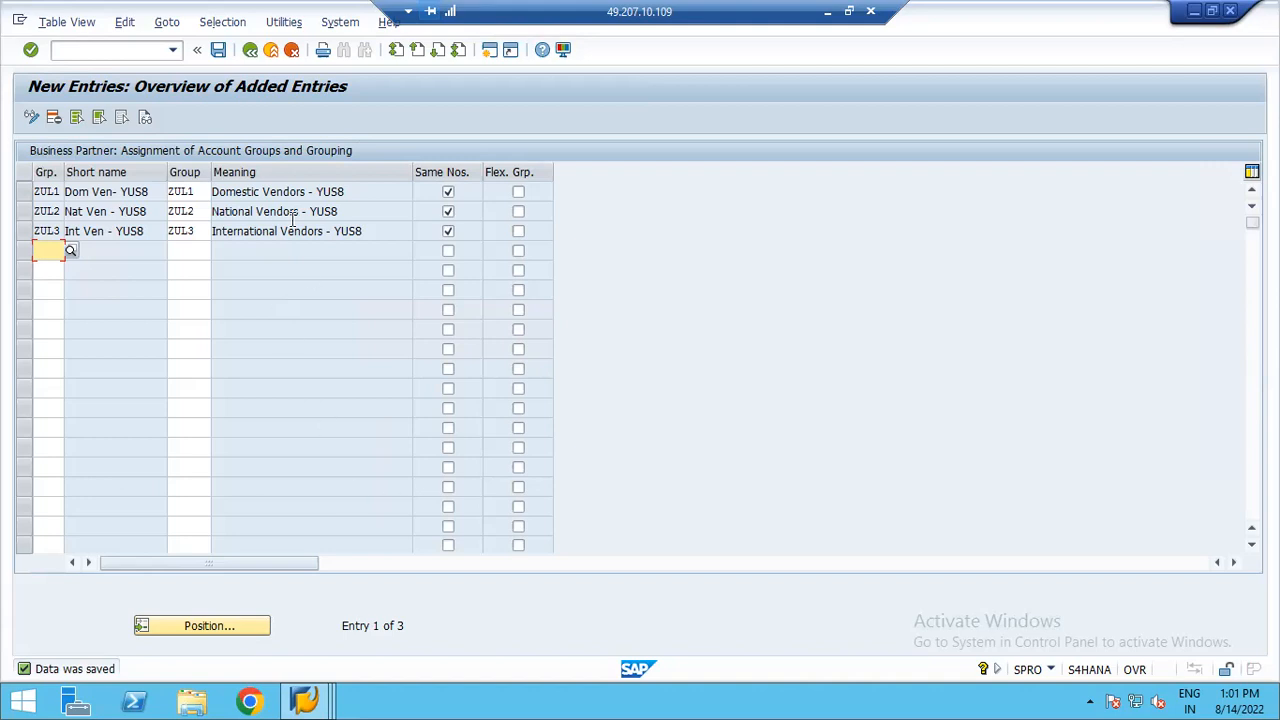
click(216, 49)
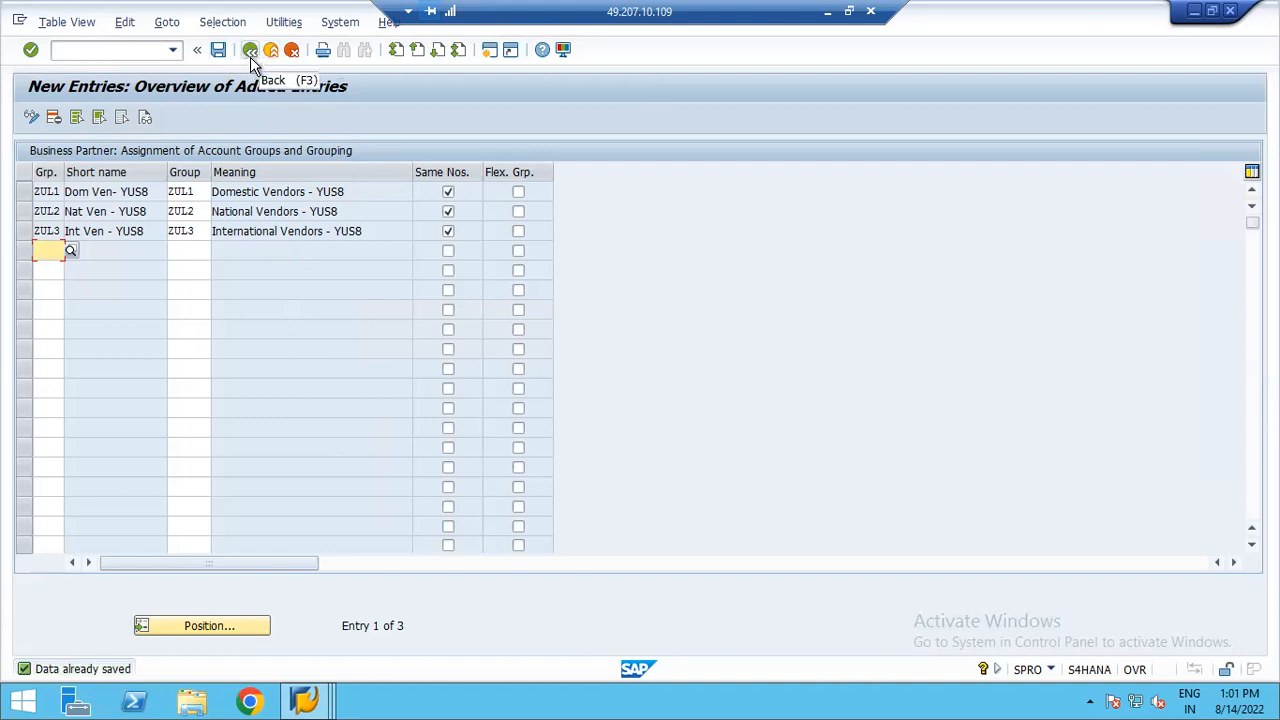
click(250, 52)
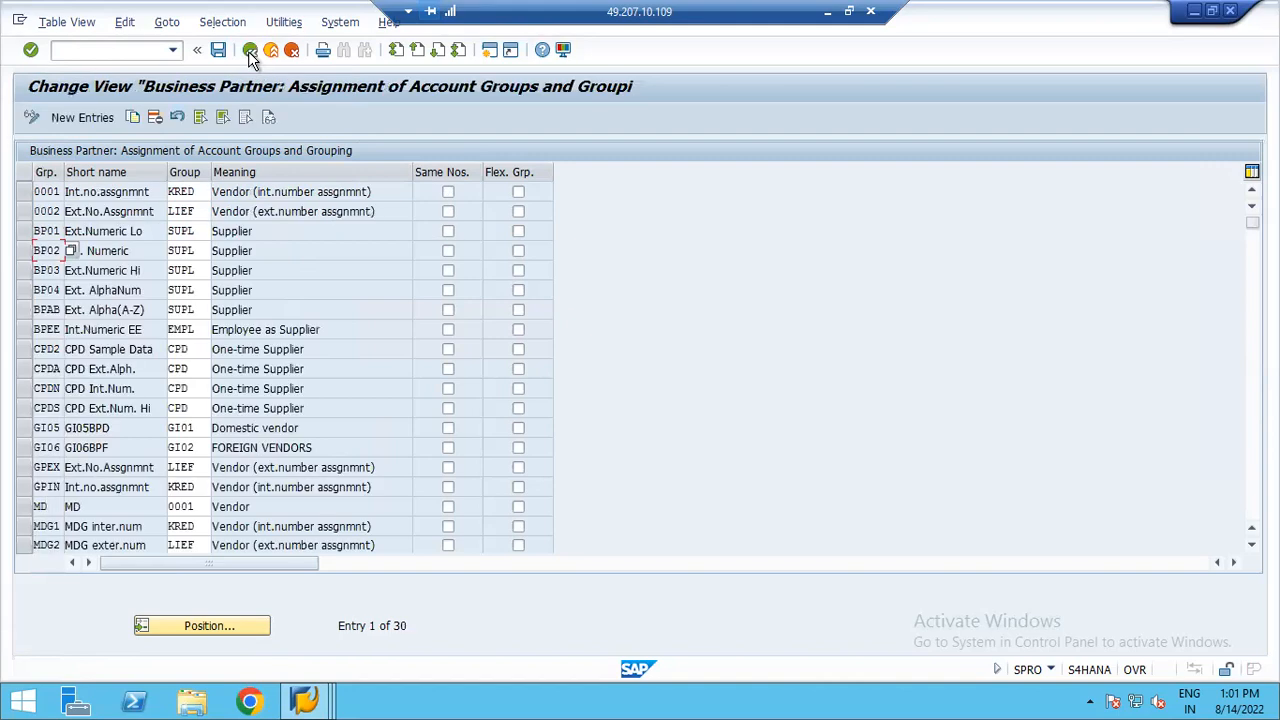
click(250, 52)
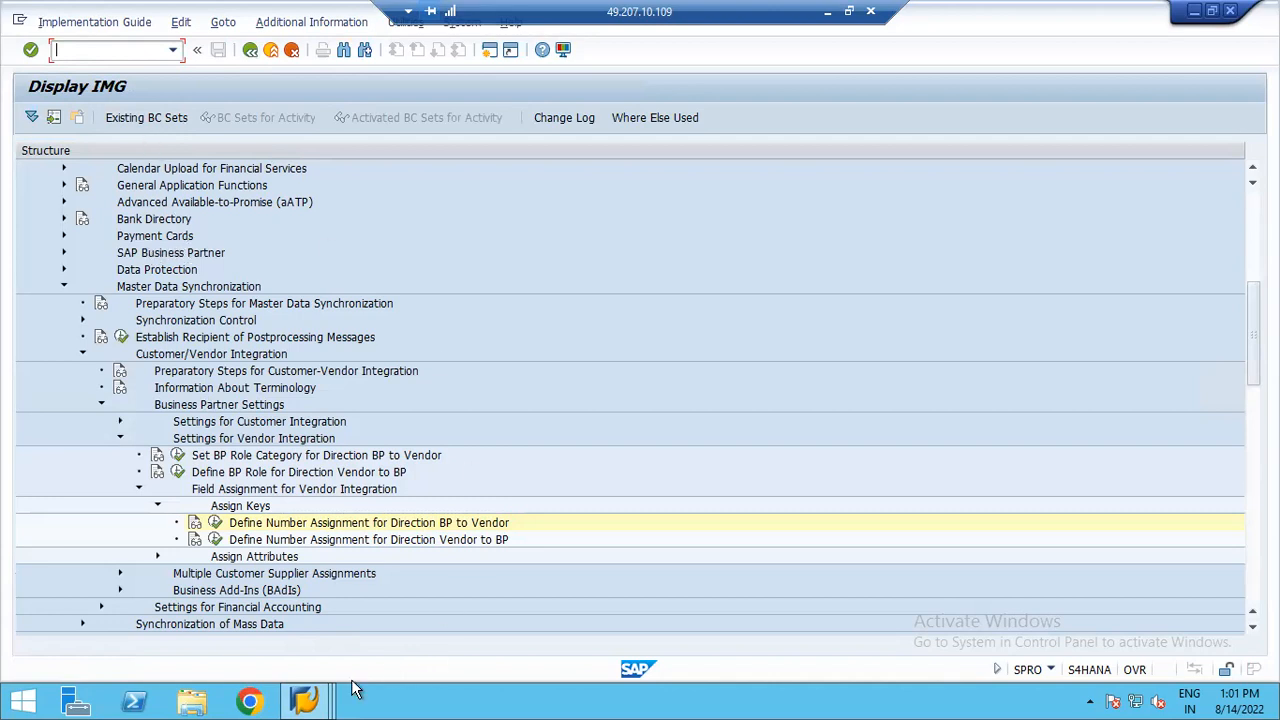
- Switch to the other SAP session showing the implementation guide and start transaction BP there with /NBP
mouse_move(305, 700)
click(513, 634)
click(295, 665)
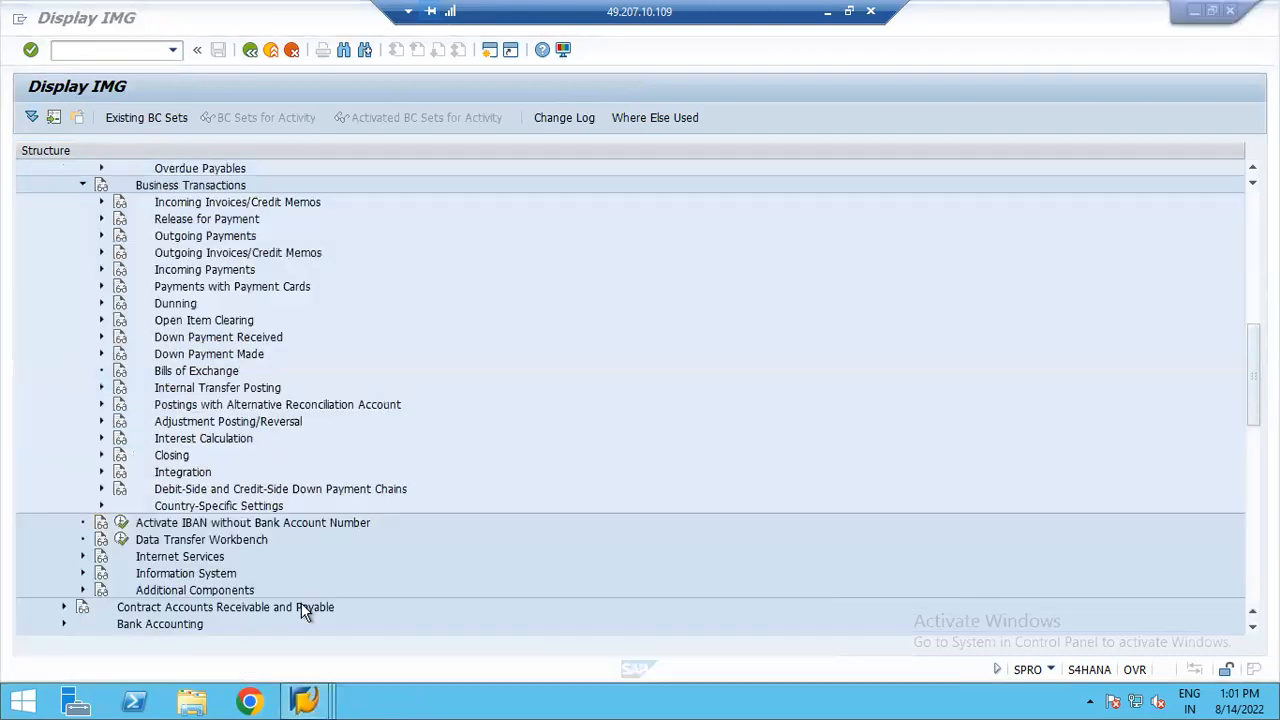
click(67, 52)
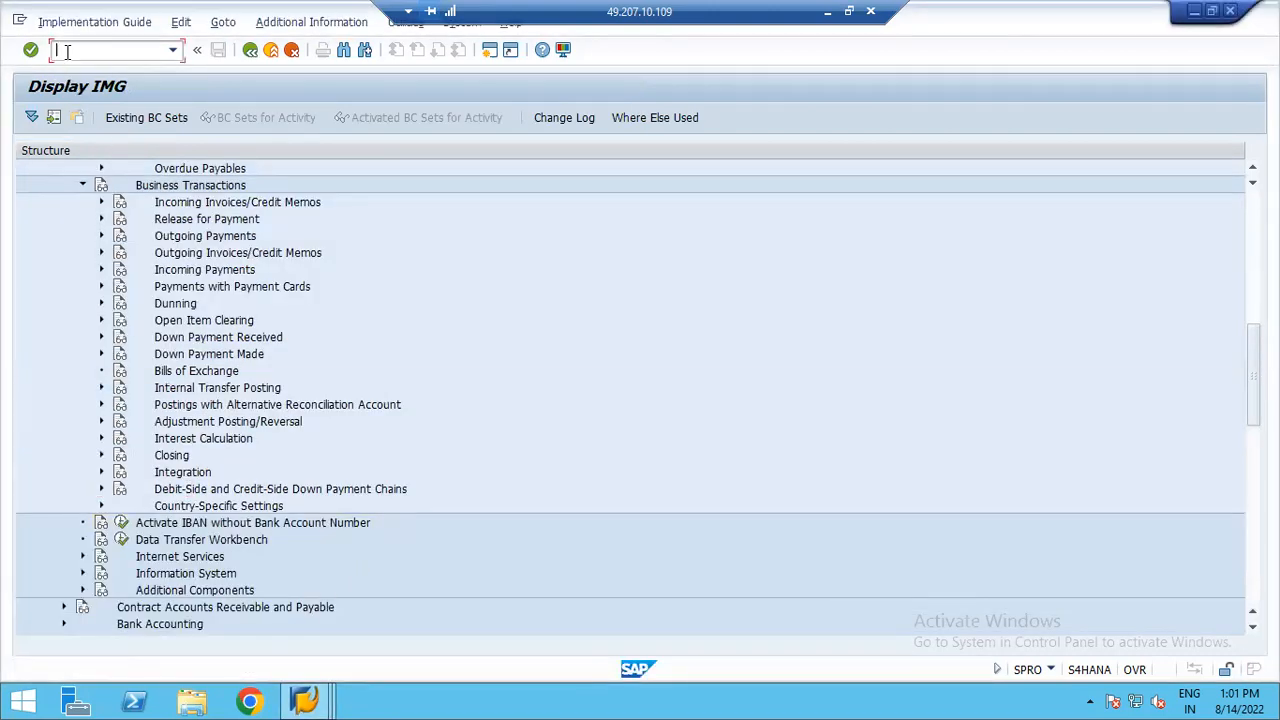
text(/NBP)
key(Return)
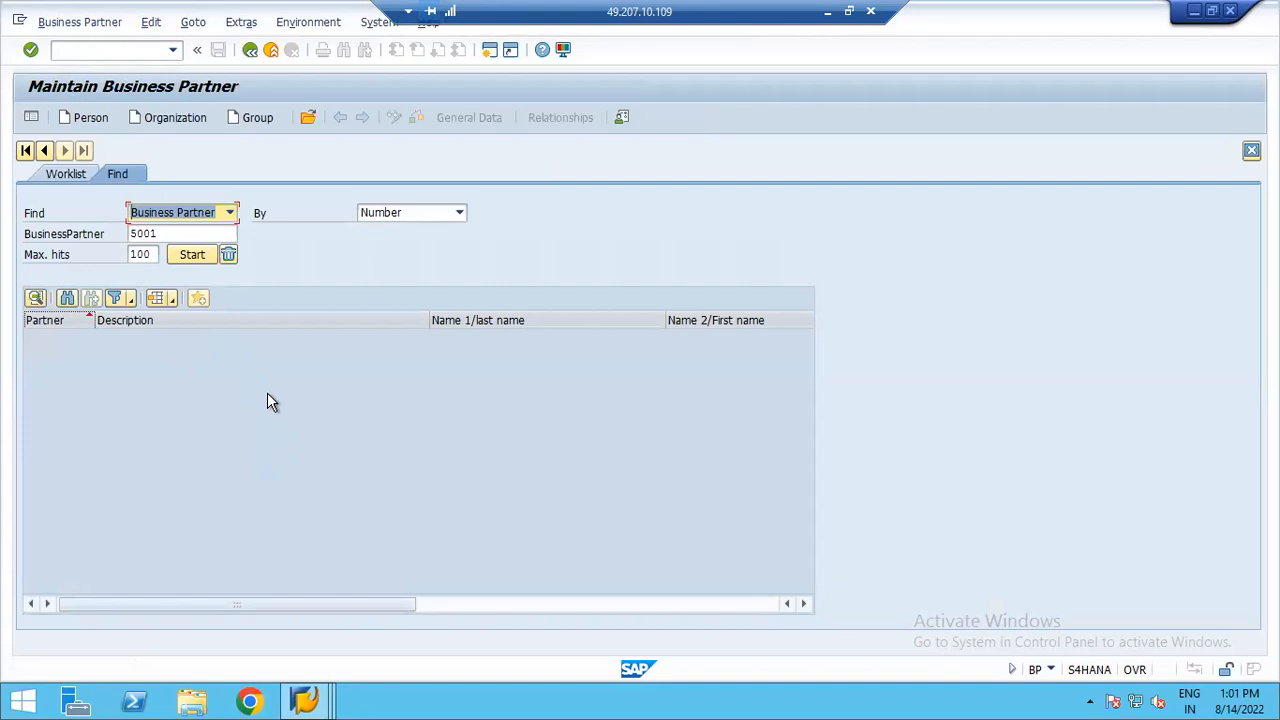
- Start creating an organization business partner and view the groupings offered for it
click(175, 118)
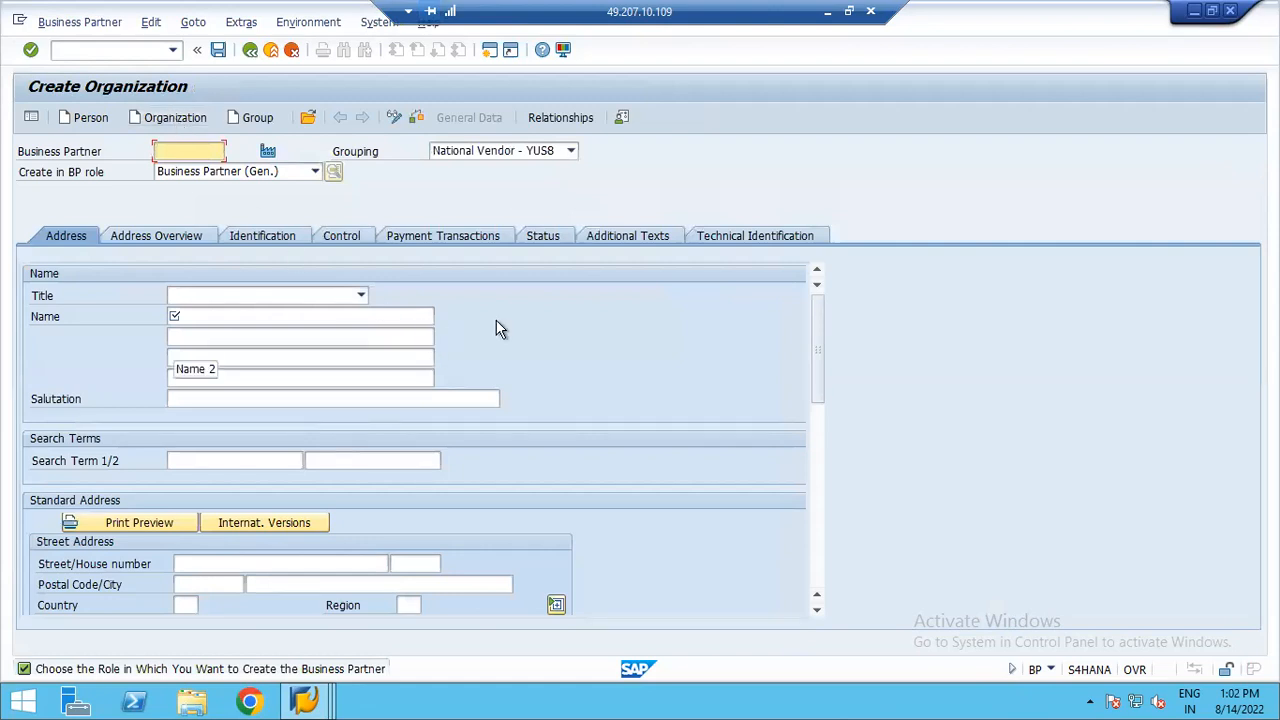
click(571, 152)
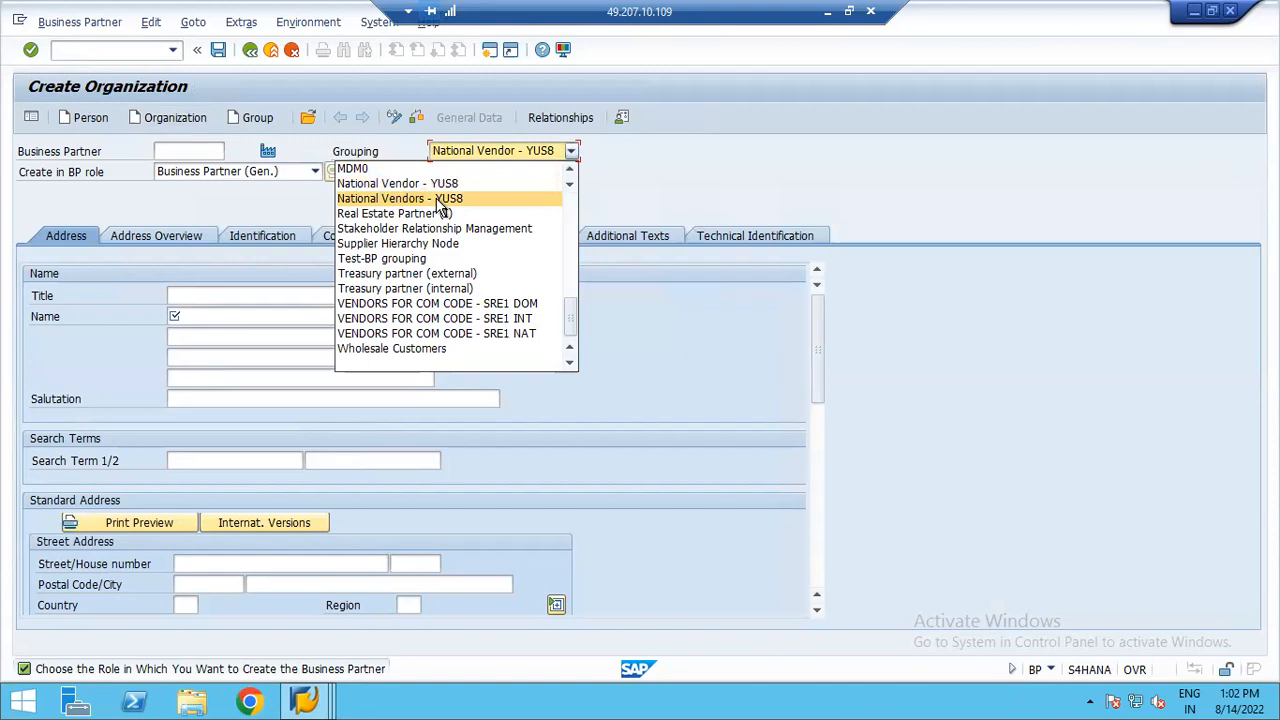
- In the other SAP session, run transaction OBD3 and position the vendor account groups list at ZUL to check the group names
click(305, 700)
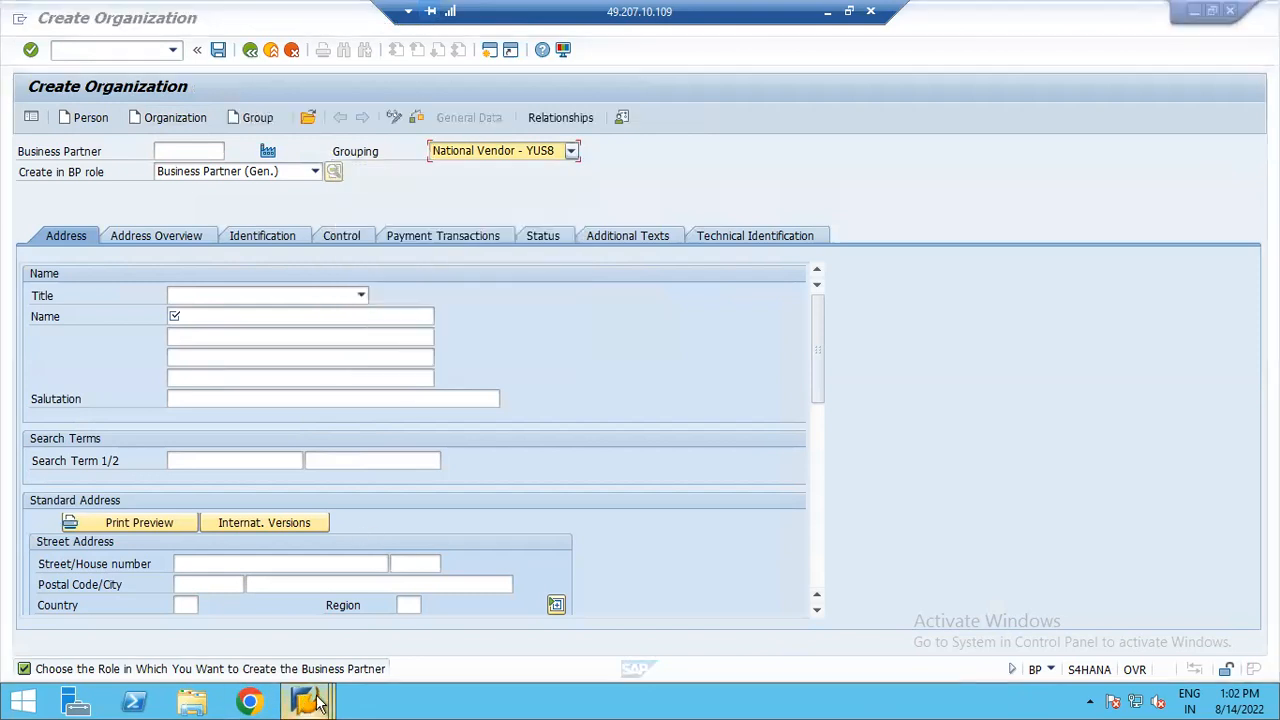
click(697, 637)
click(118, 49)
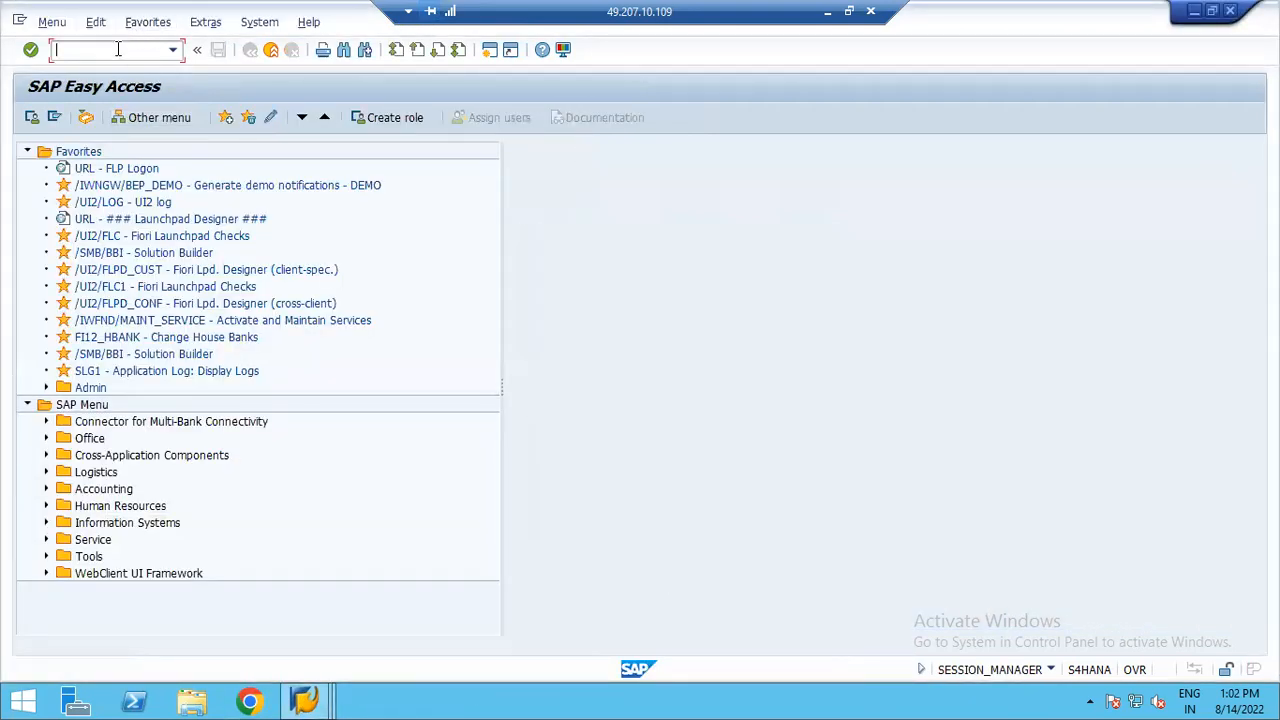
text(ON)
key(BackSpace)
text(BD3)
key(Return)
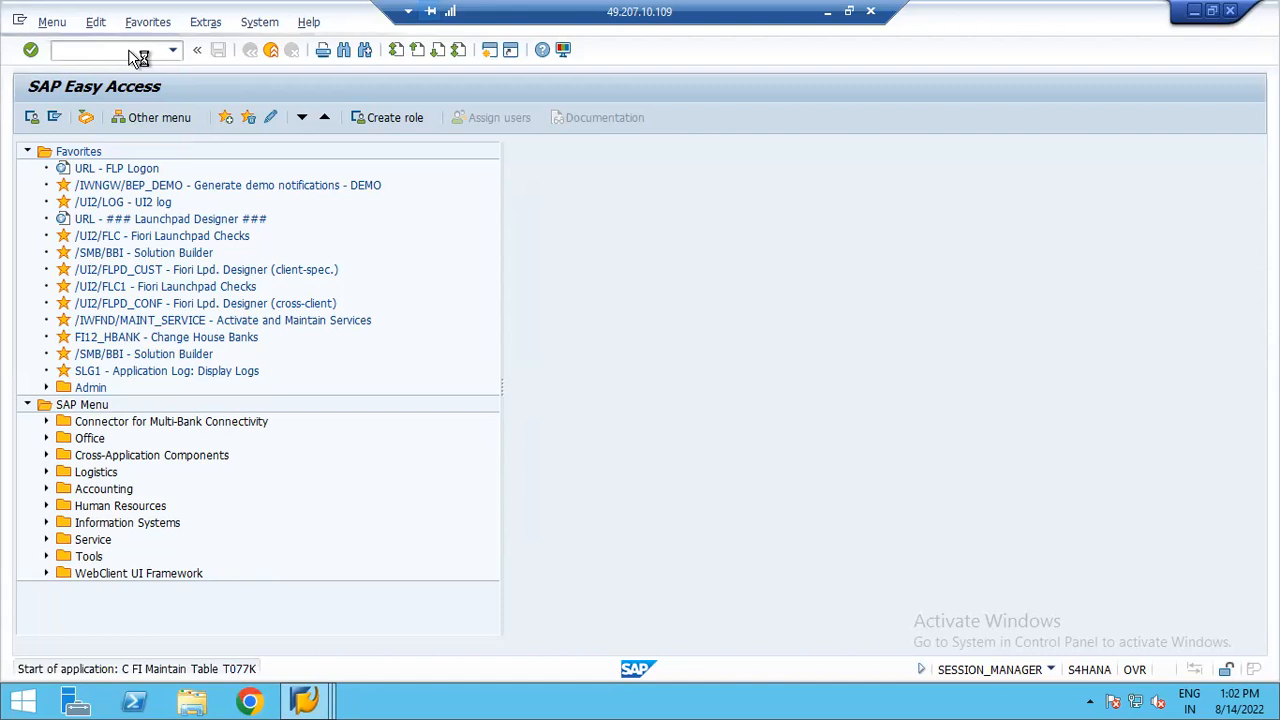
click(203, 549)
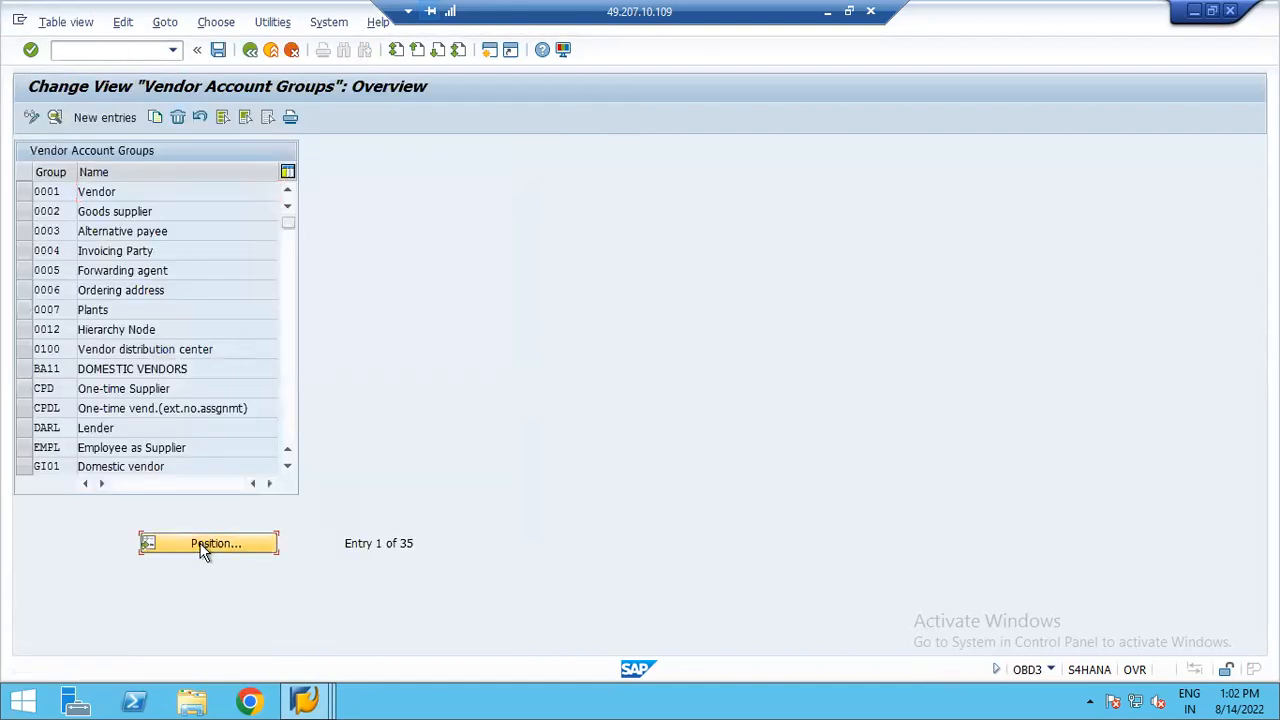
text(ZUL)
key(Return)
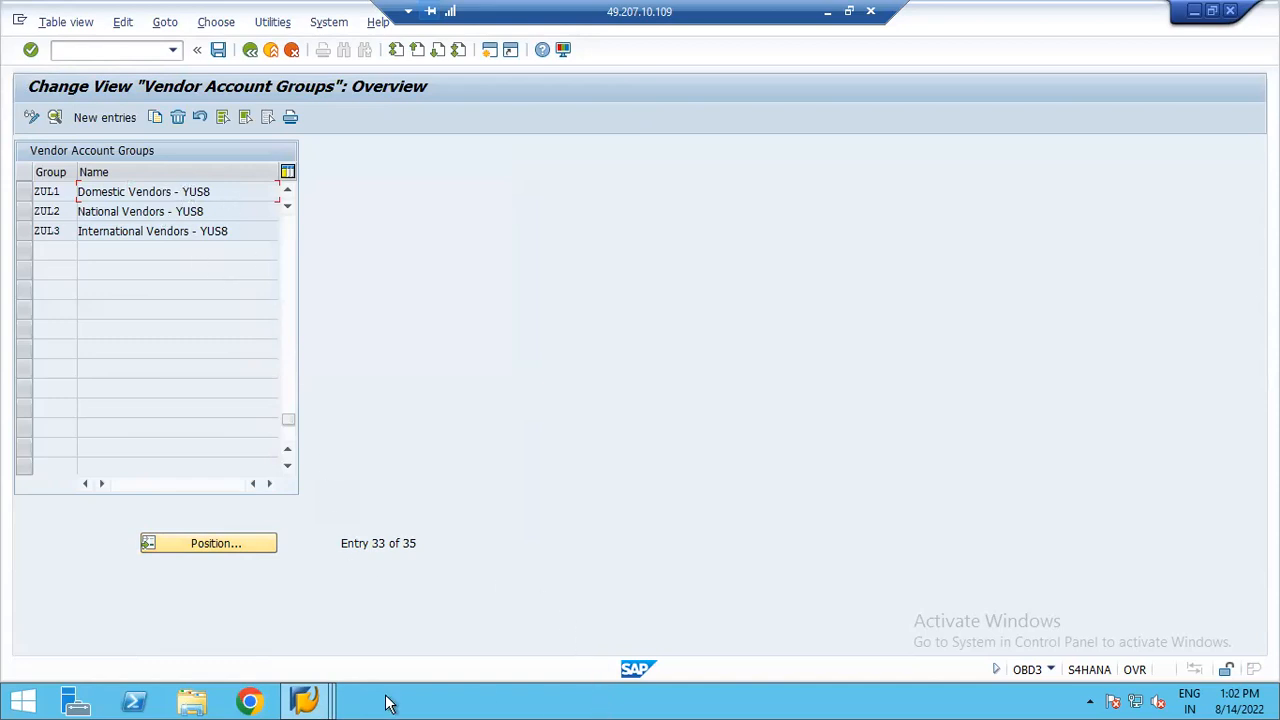
- Return to the organization being created and set its grouping to the second Domestic Vendors - YUS8 entry
click(305, 700)
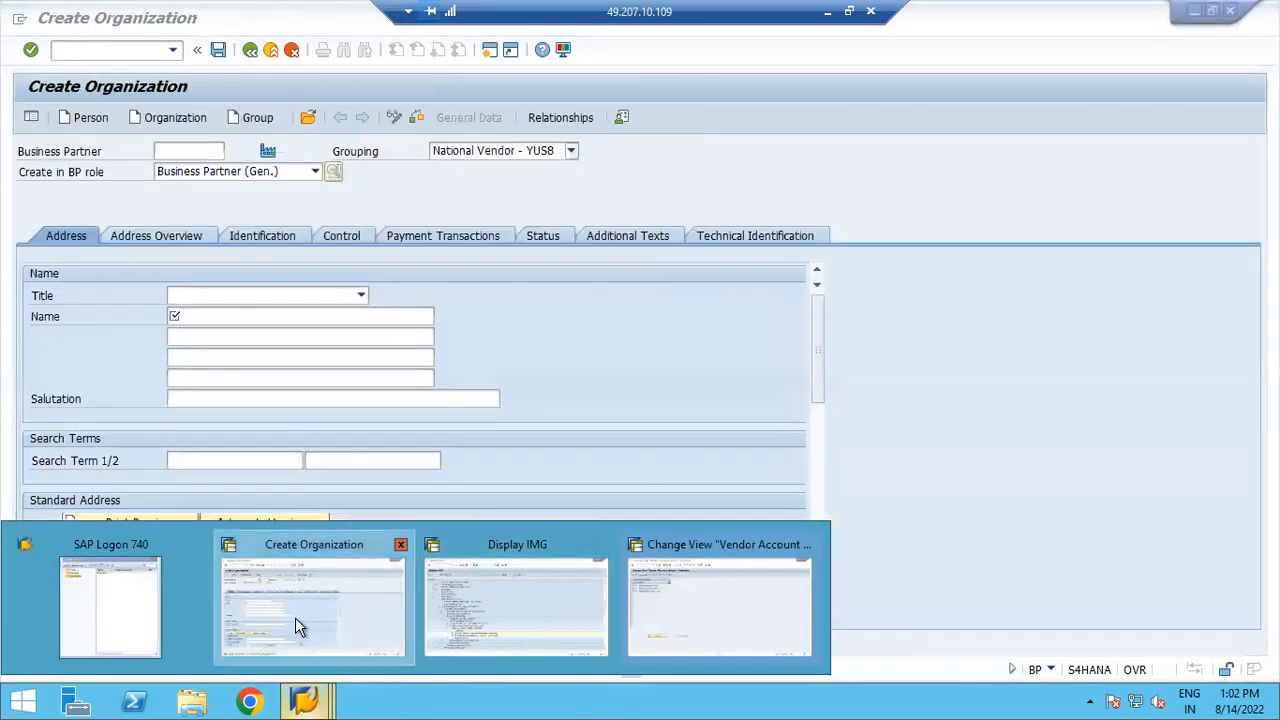
click(295, 617)
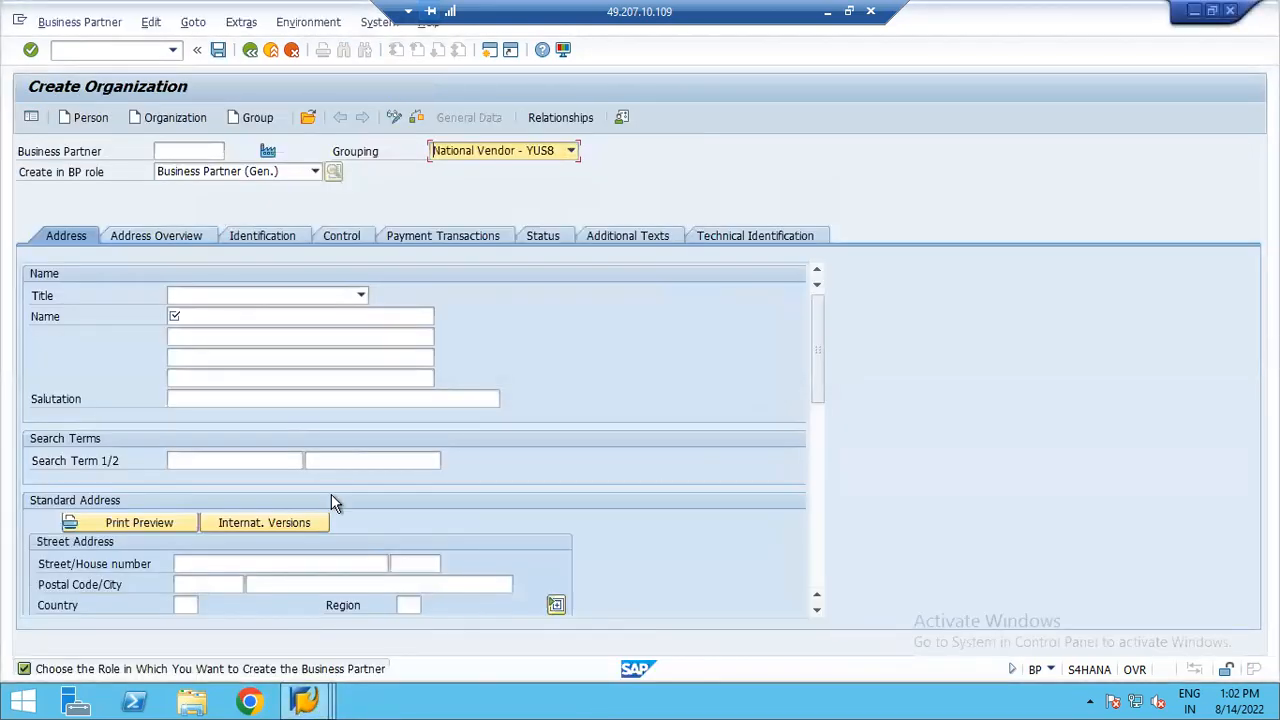
click(571, 152)
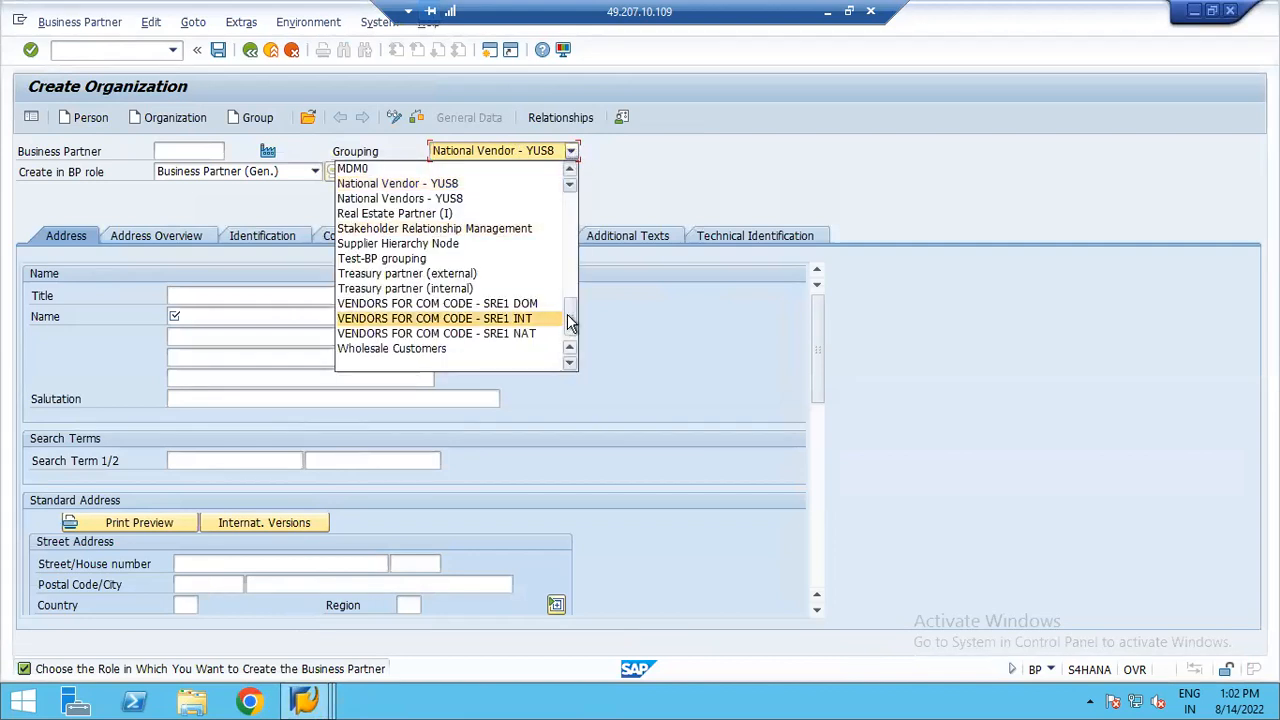
drag(567, 322, 569, 168)
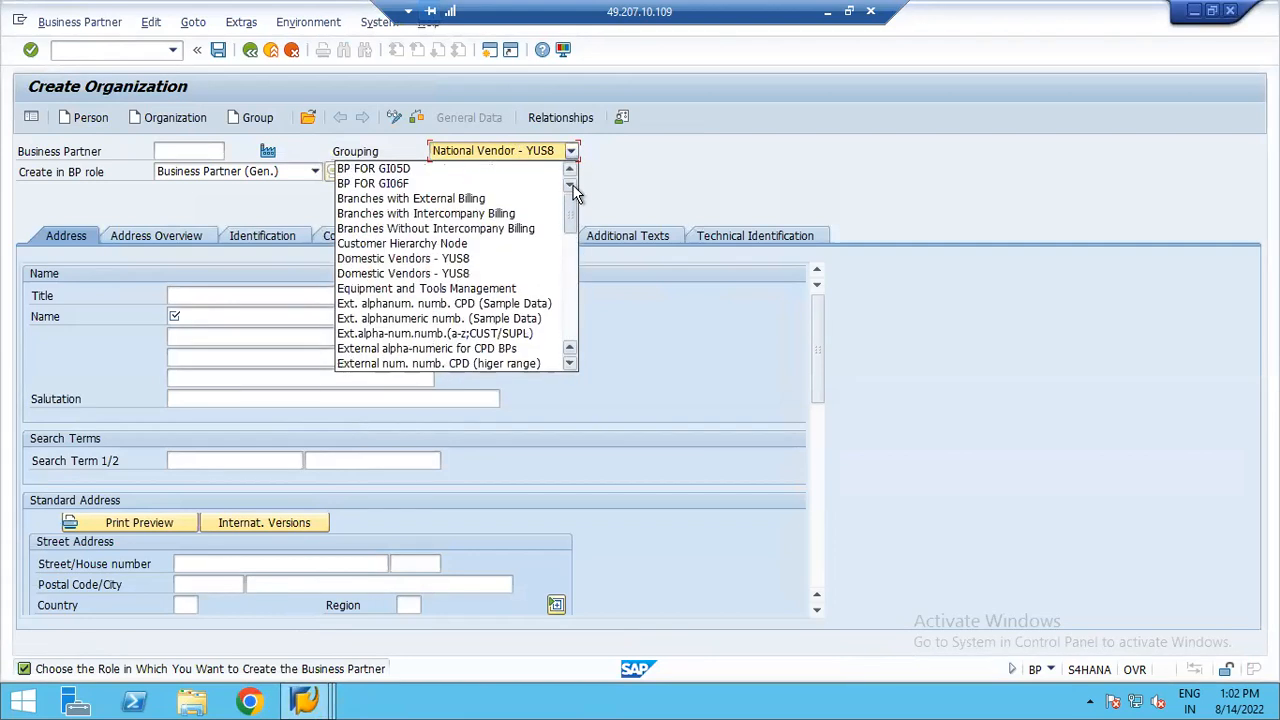
click(424, 276)
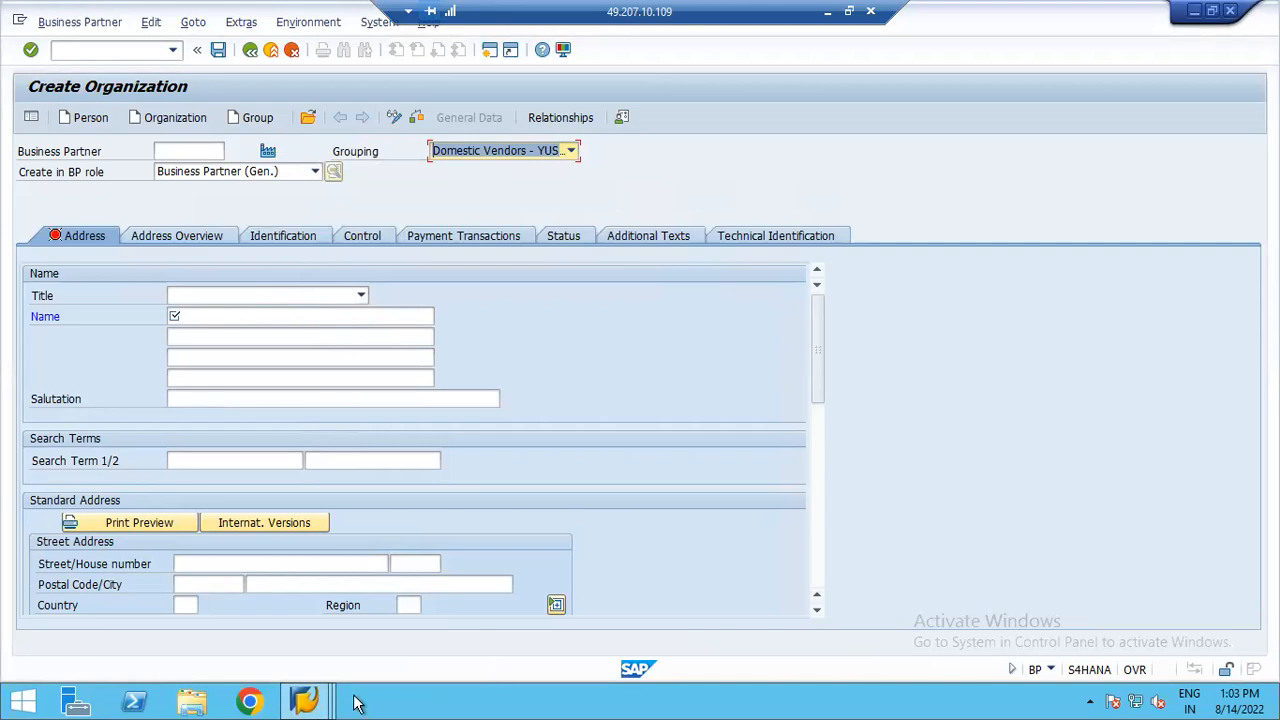
- Switch back to the vendor account groups session, restart transaction OBD3 and position the list at the YUS account groups
click(305, 700)
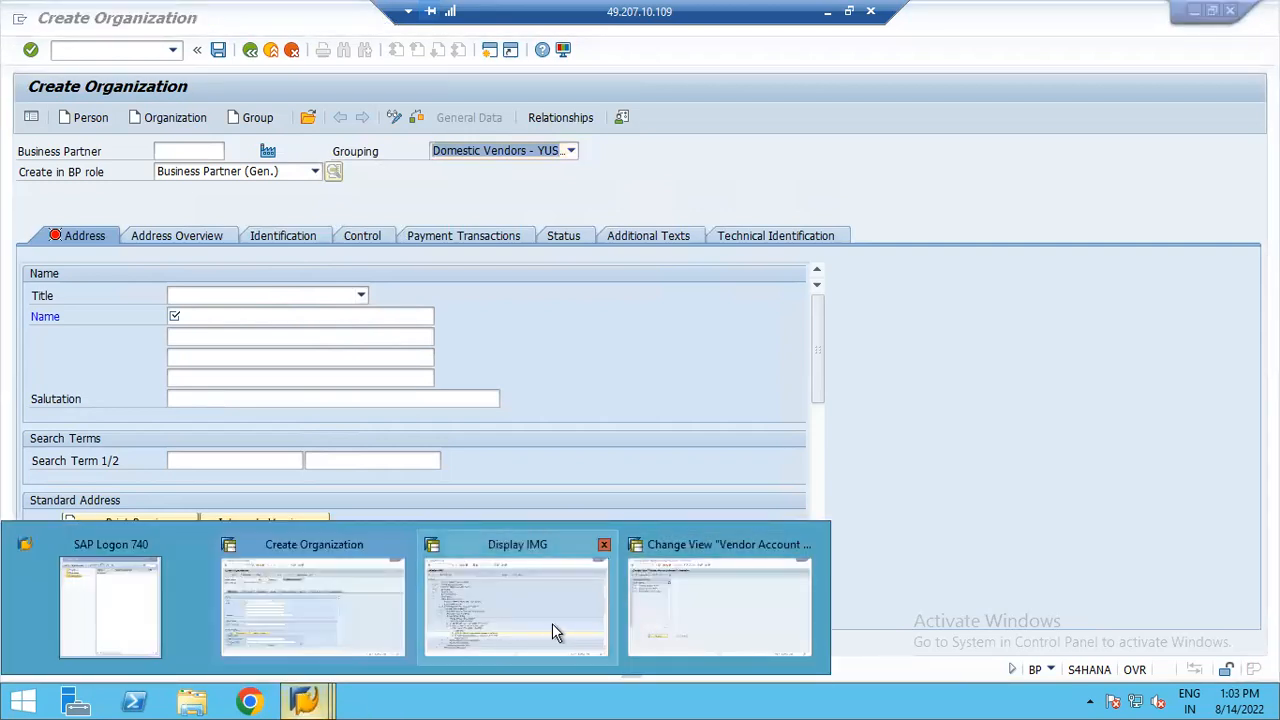
click(642, 612)
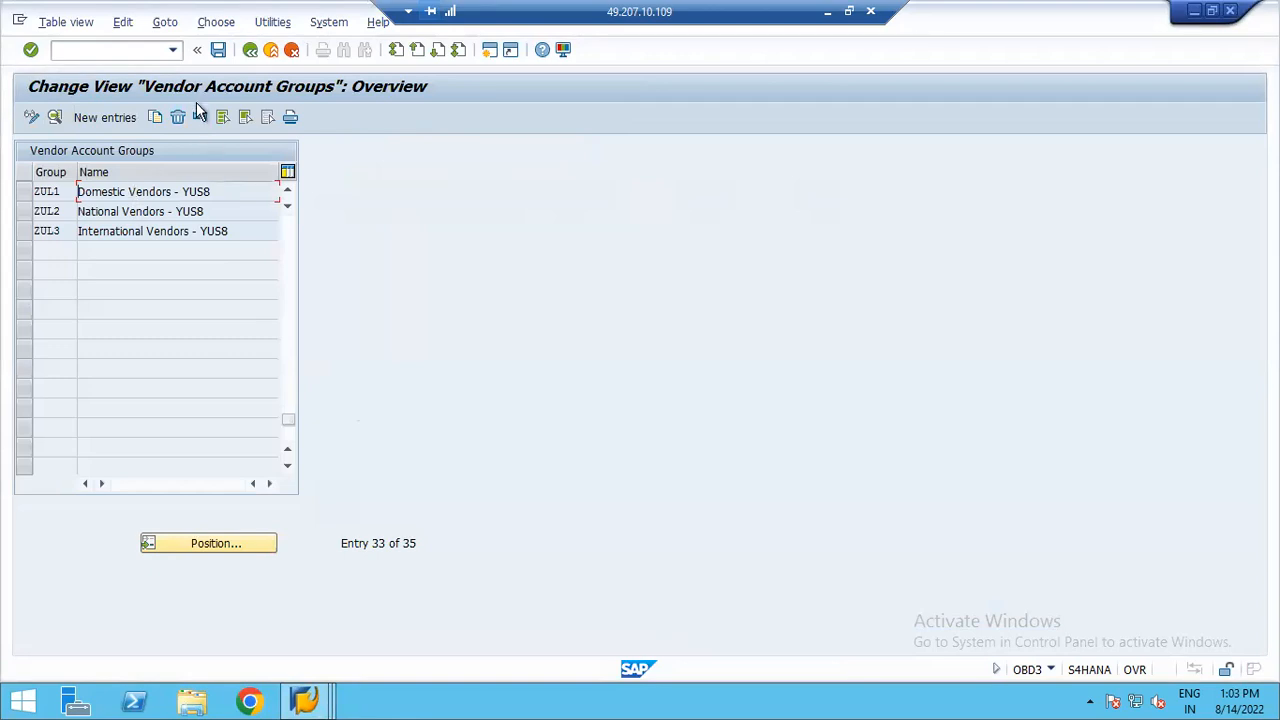
click(251, 49)
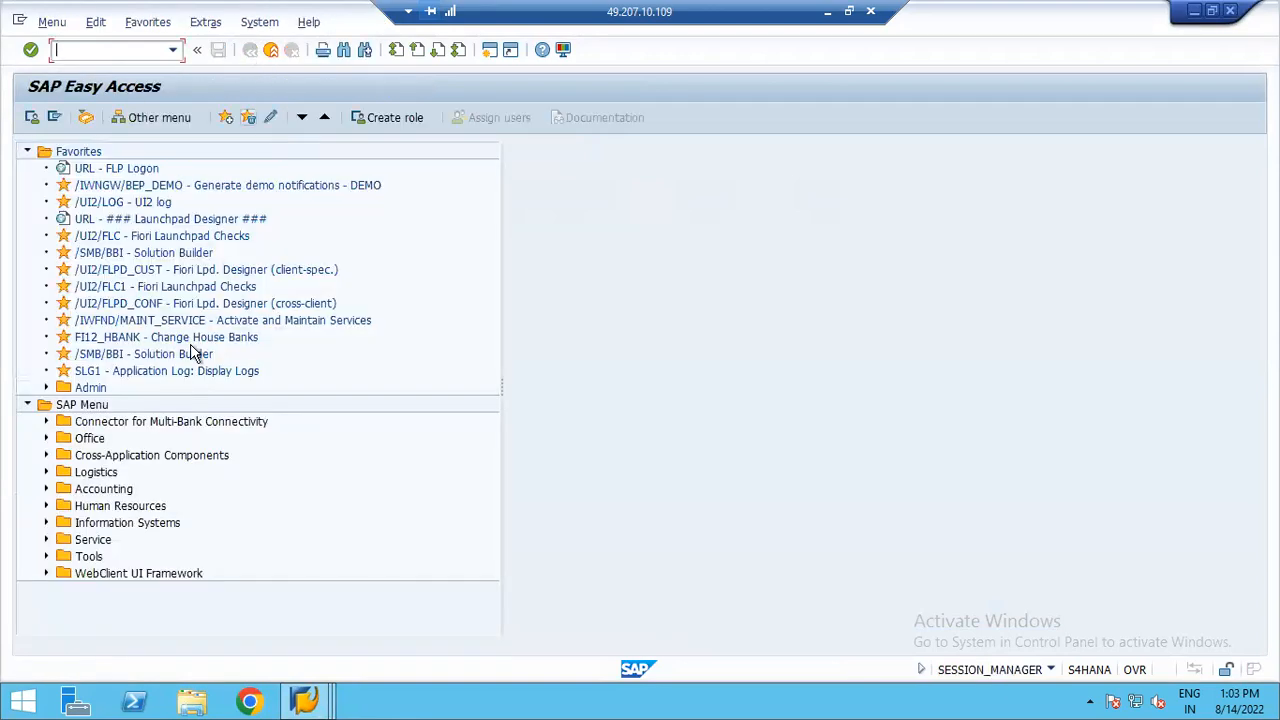
click(172, 52)
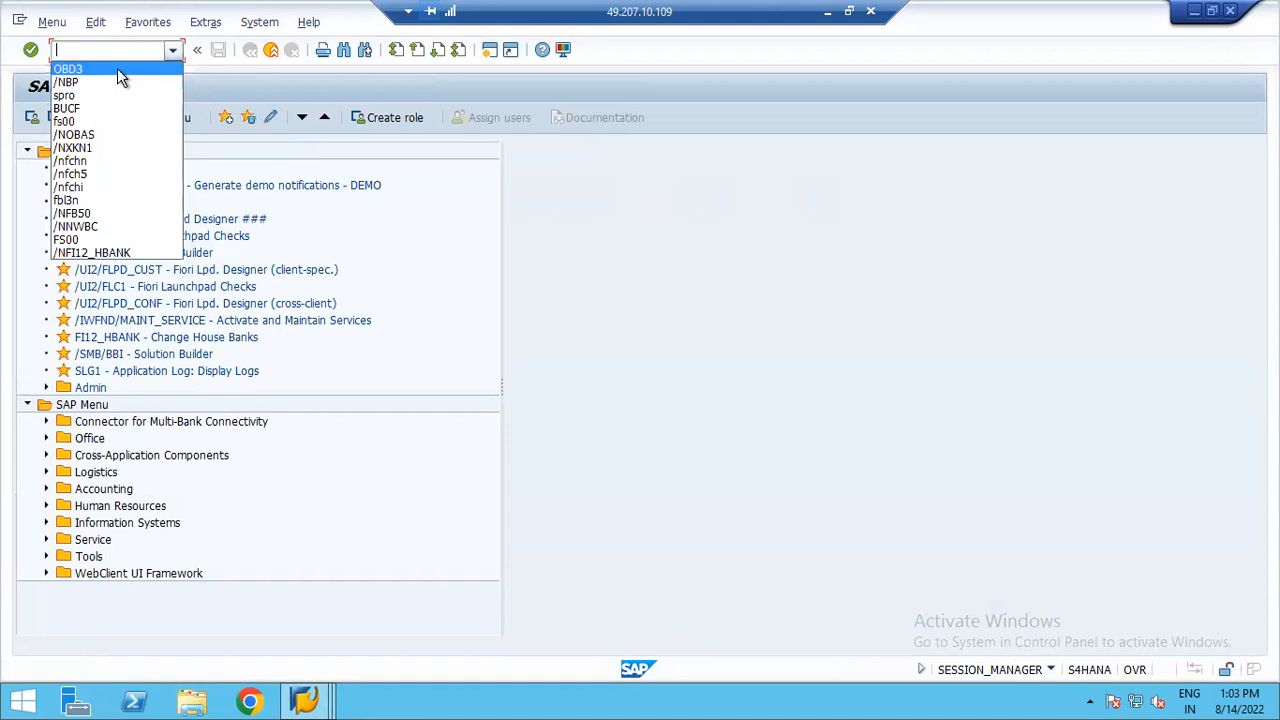
click(117, 66)
key(Return)
click(216, 549)
text(YUS1)
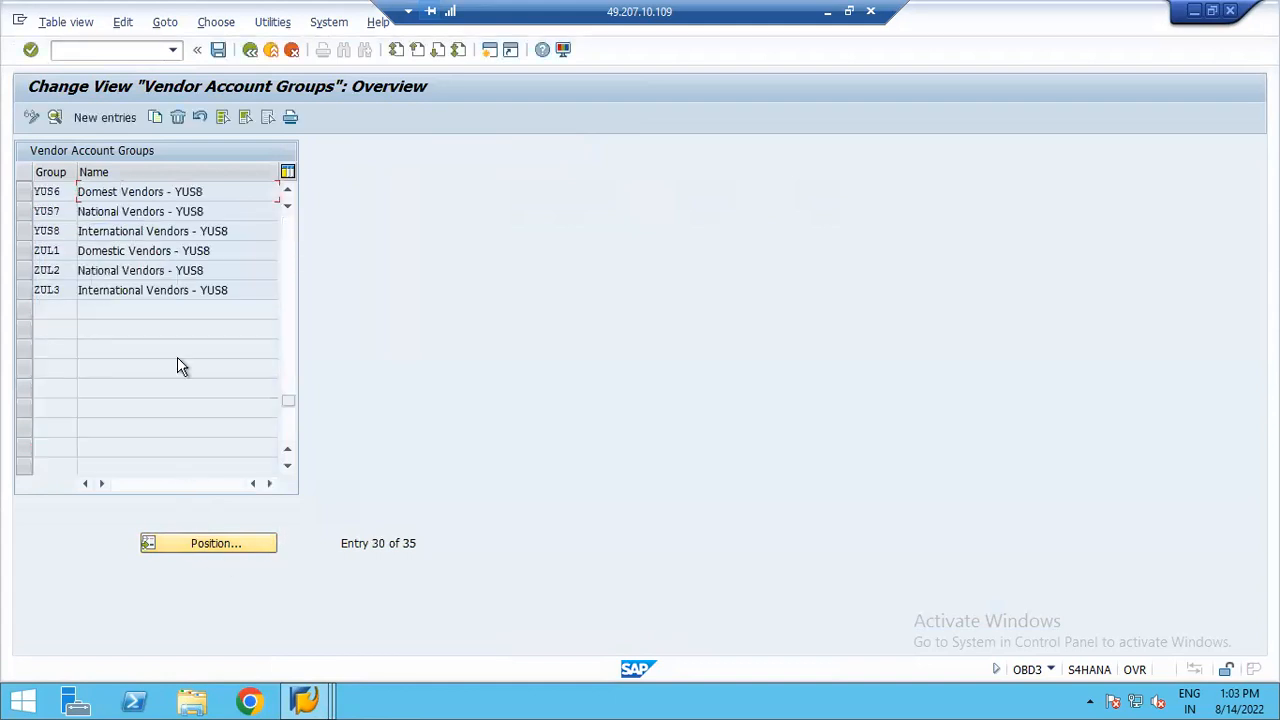
- Rename vendor account group YUS6 to Domest Vendor - YUS8 and save it to the customizing request Accounts Payables Config - YUS8
double_click(165, 193)
click(311, 213)
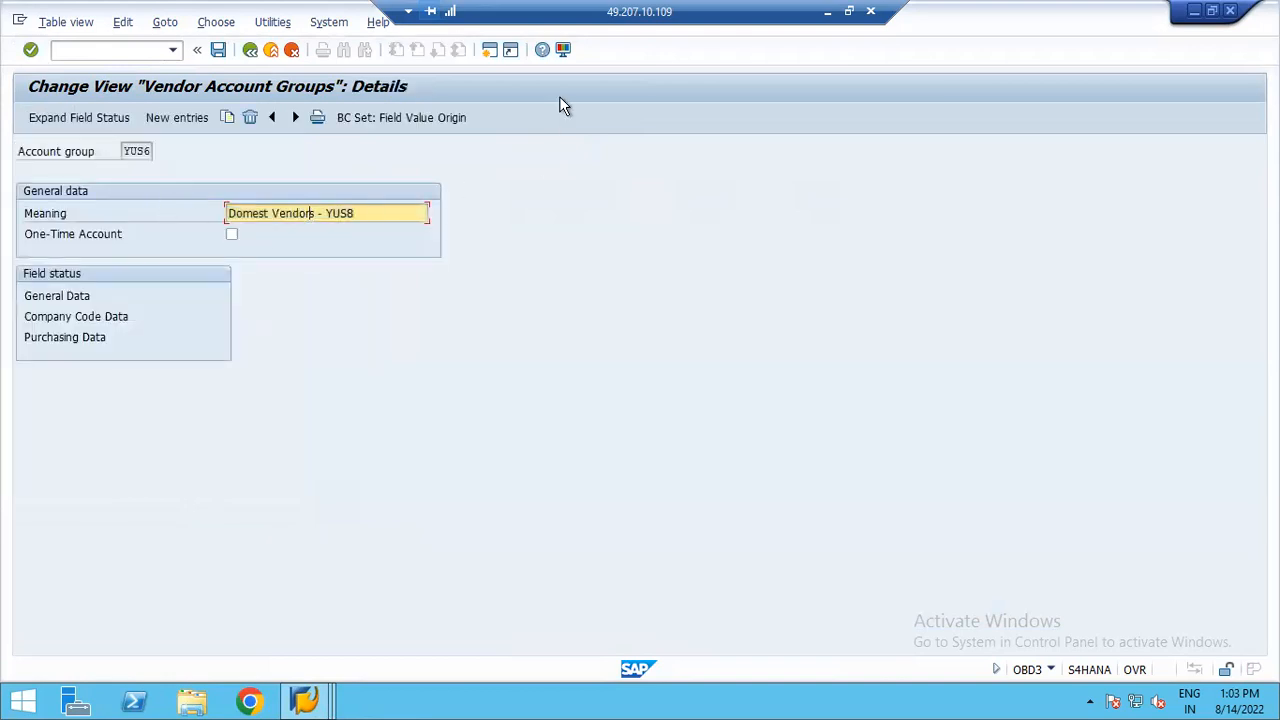
key(Delete)
click(218, 50)
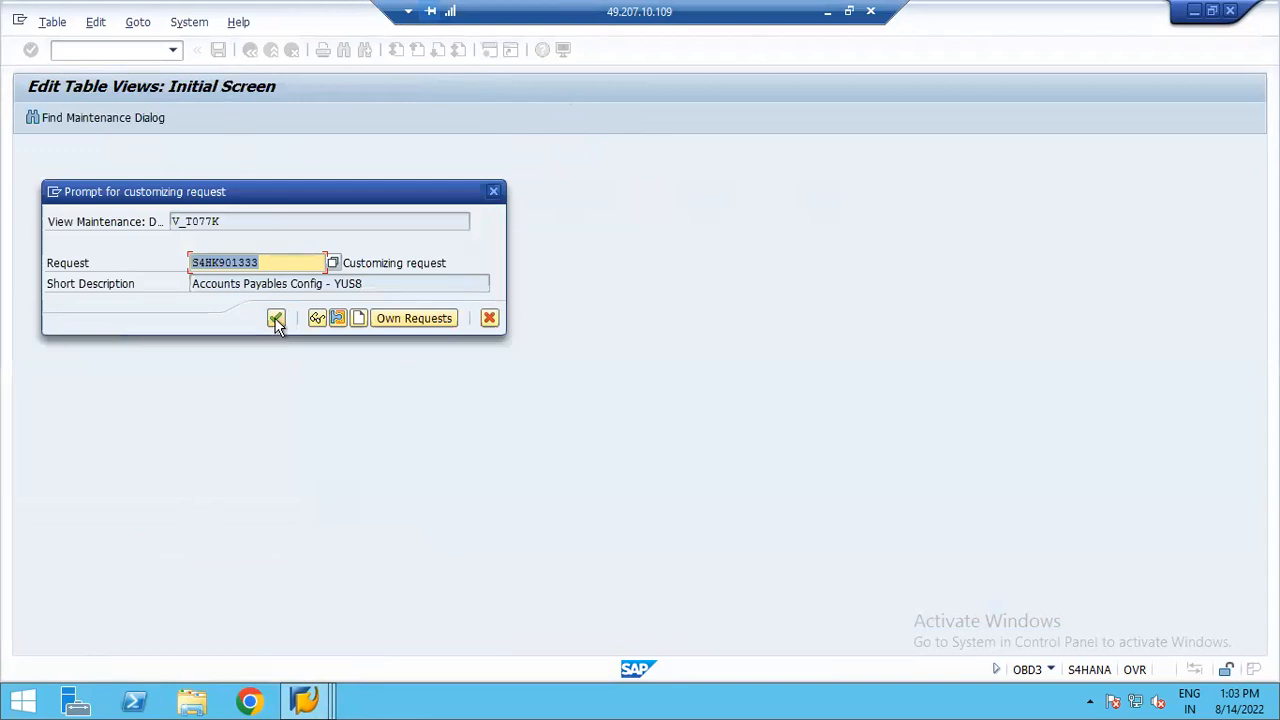
click(274, 317)
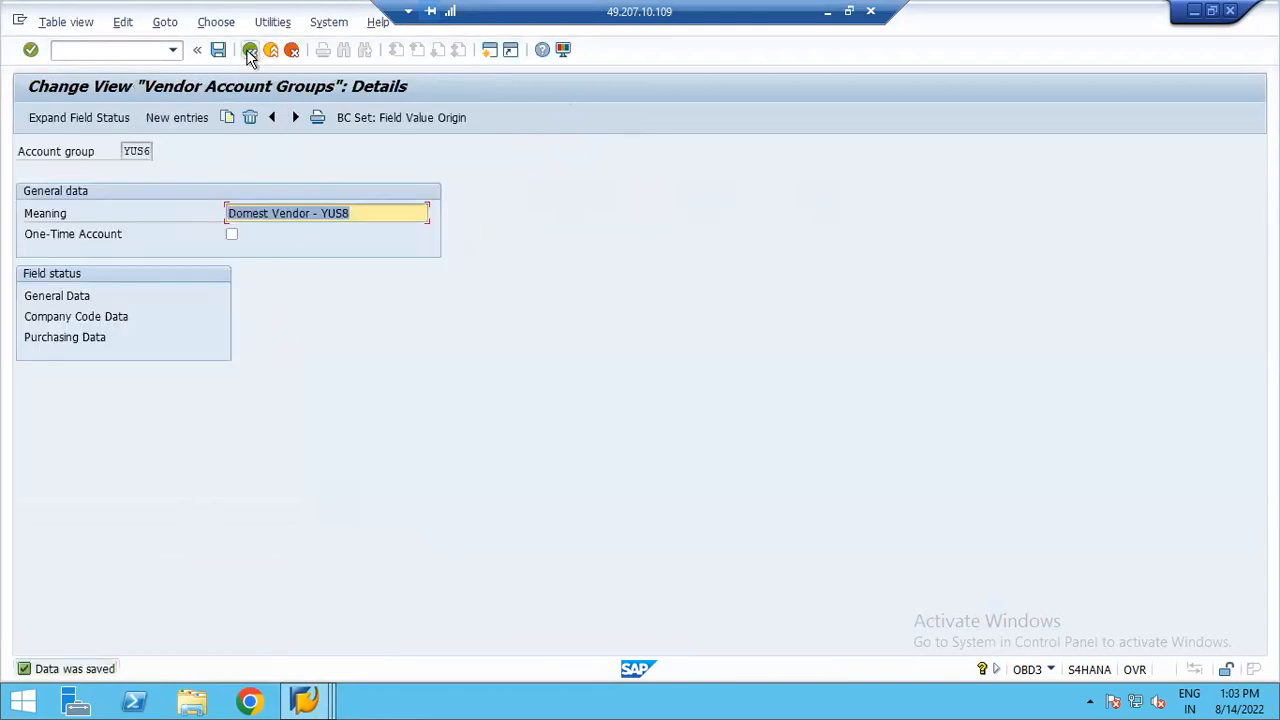
click(250, 50)
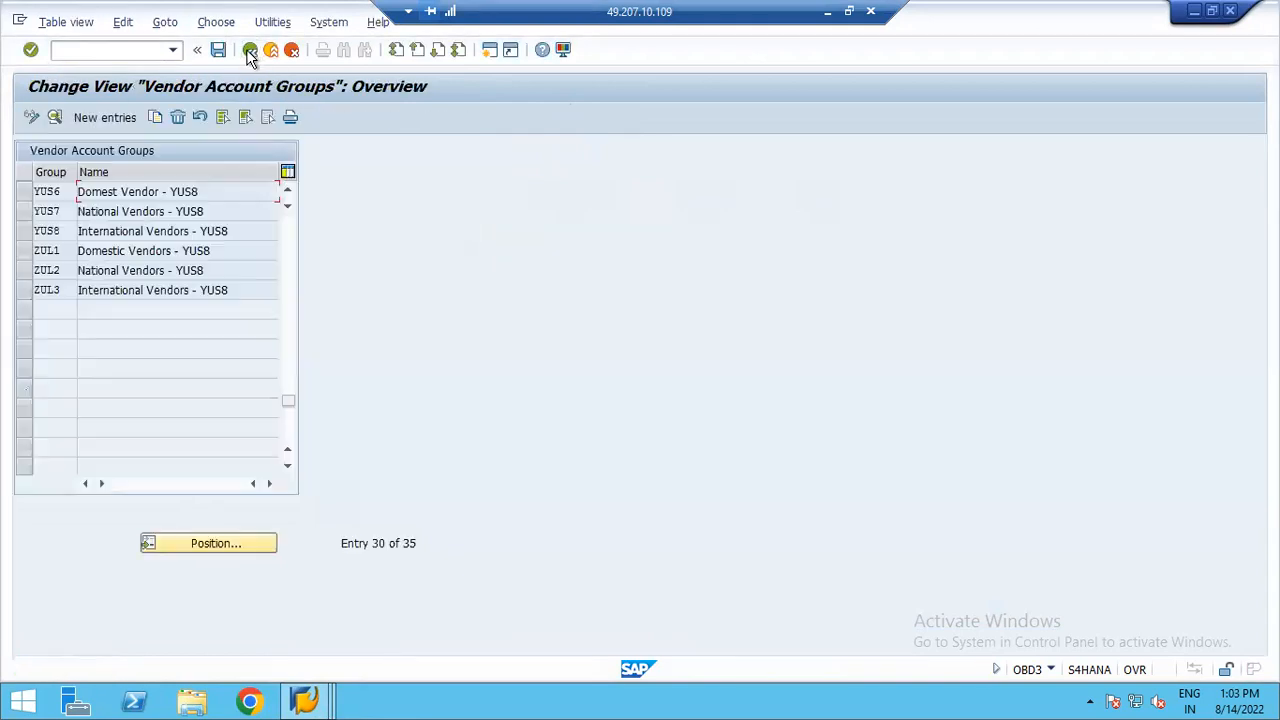
- Rename vendor account group YUS7 to National Vendor - YUS8, save it and return to the overview
double_click(150, 213)
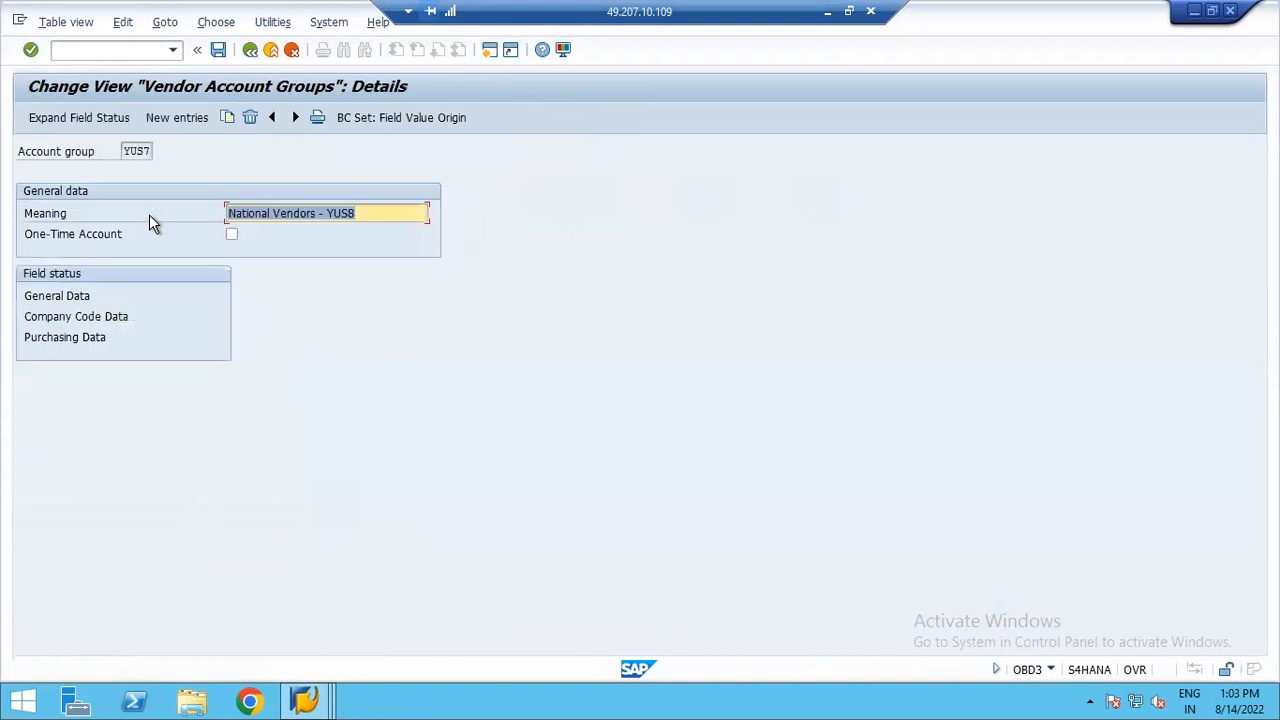
click(312, 215)
key(Delete)
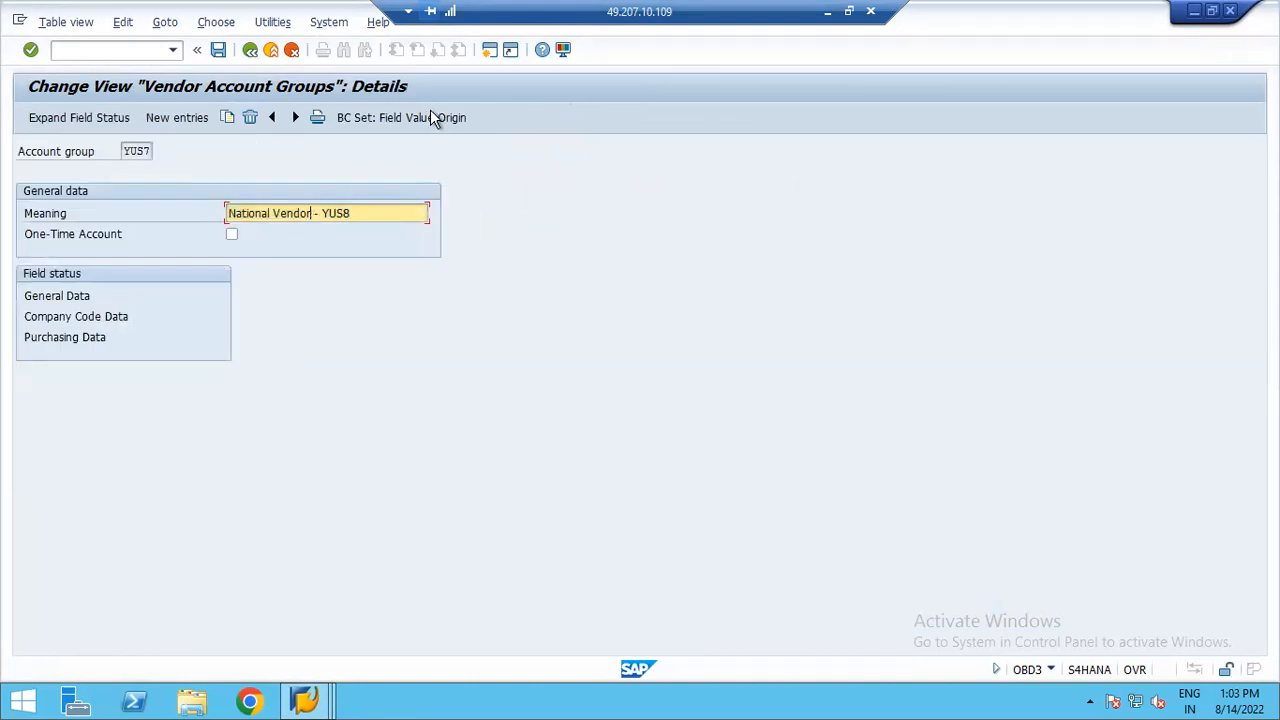
click(219, 50)
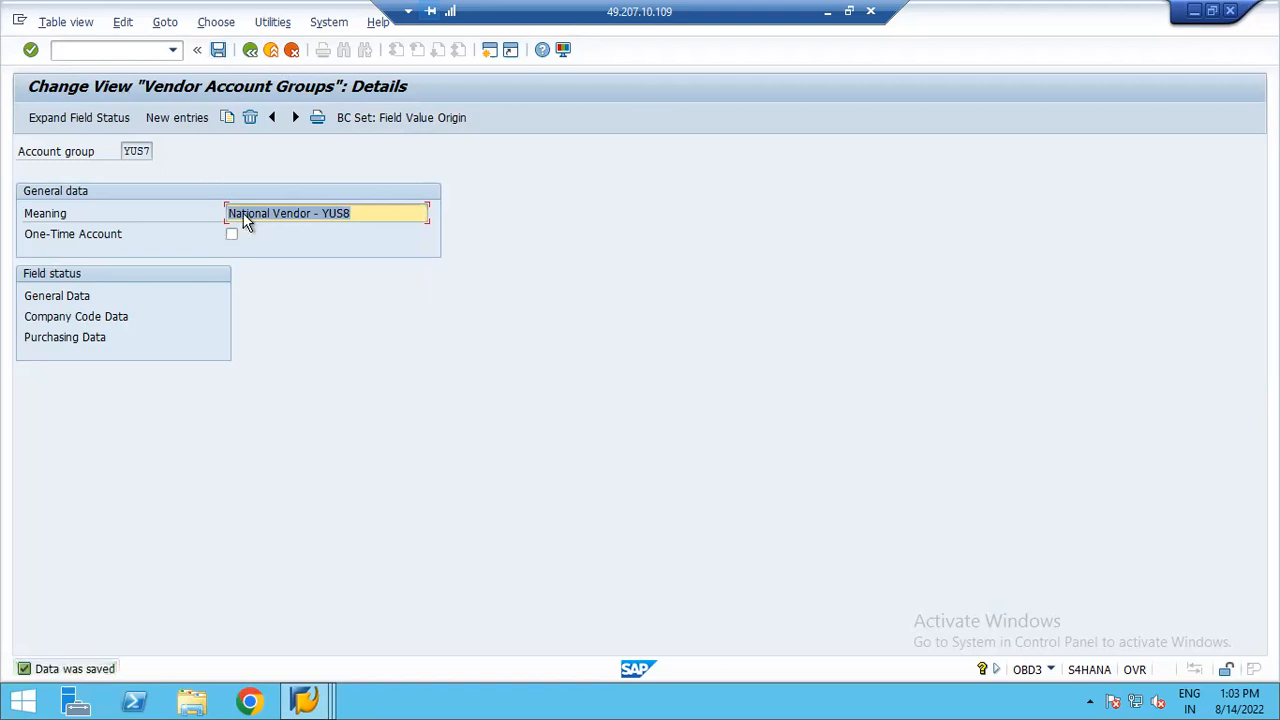
click(249, 50)
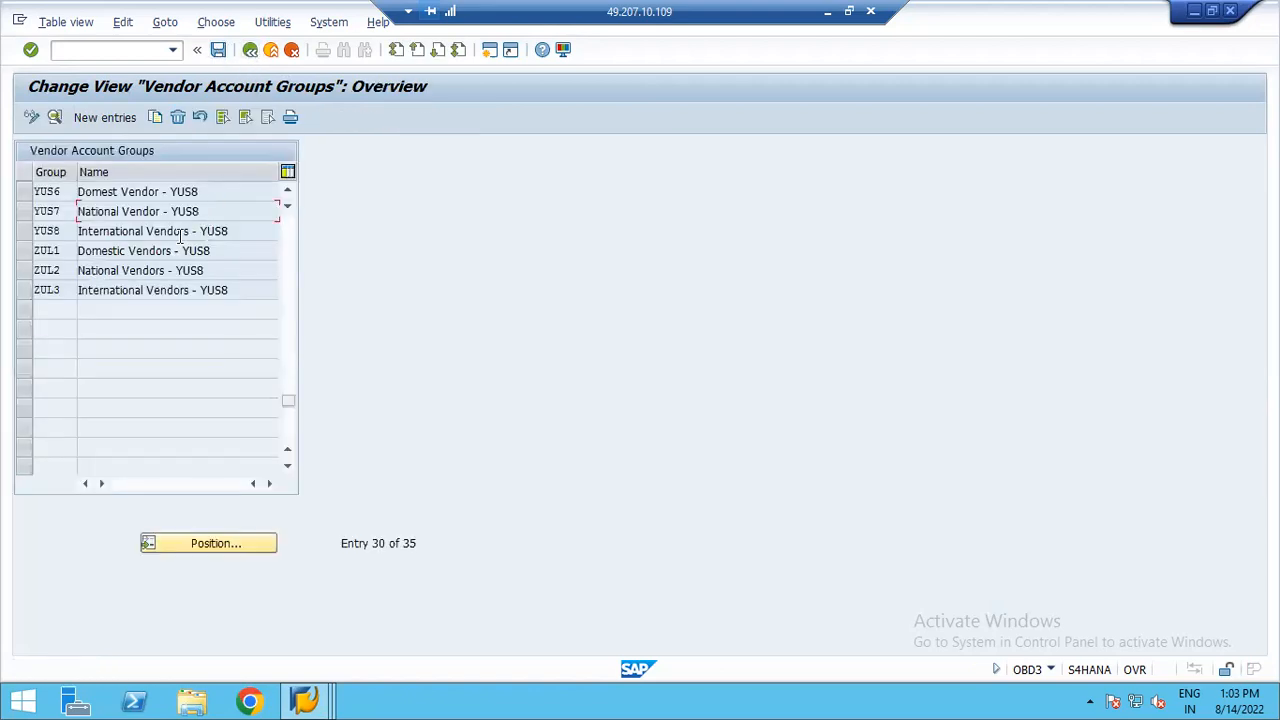
- Rename vendor account group YUS8 to International Vendor - YUS8, save it and leave the vendor account groups view
double_click(175, 233)
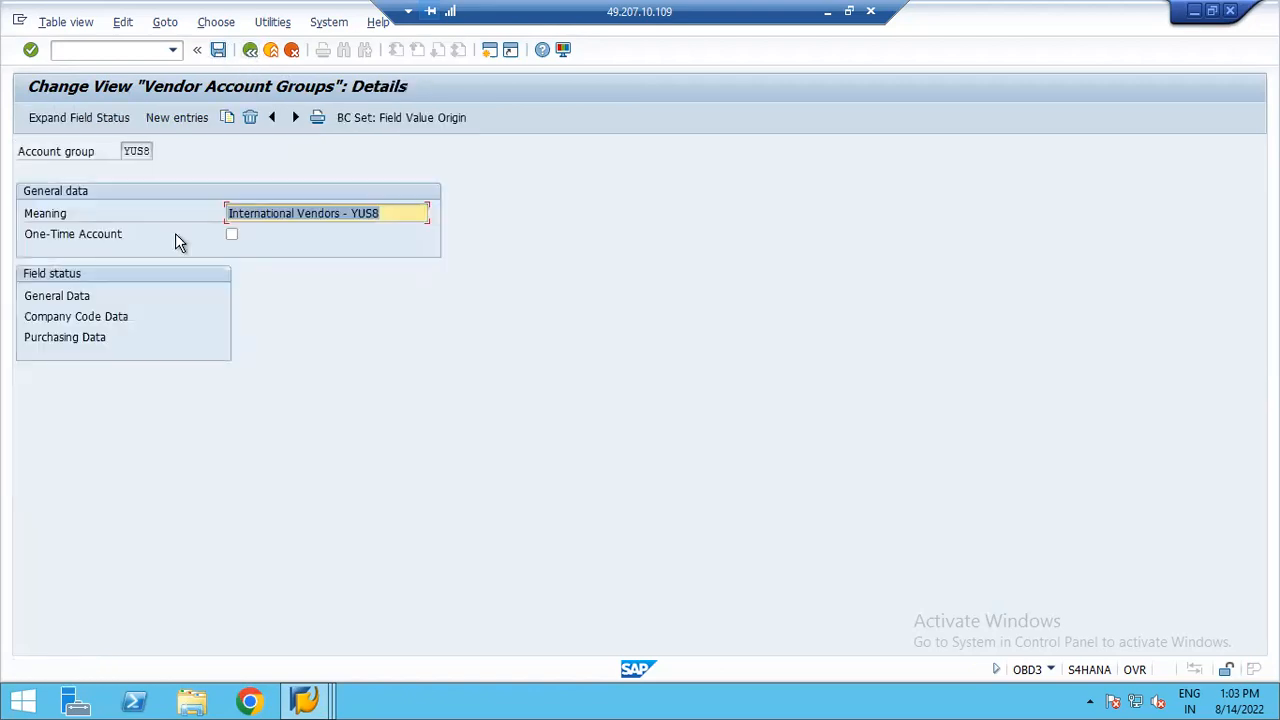
click(340, 213)
key(Delete)
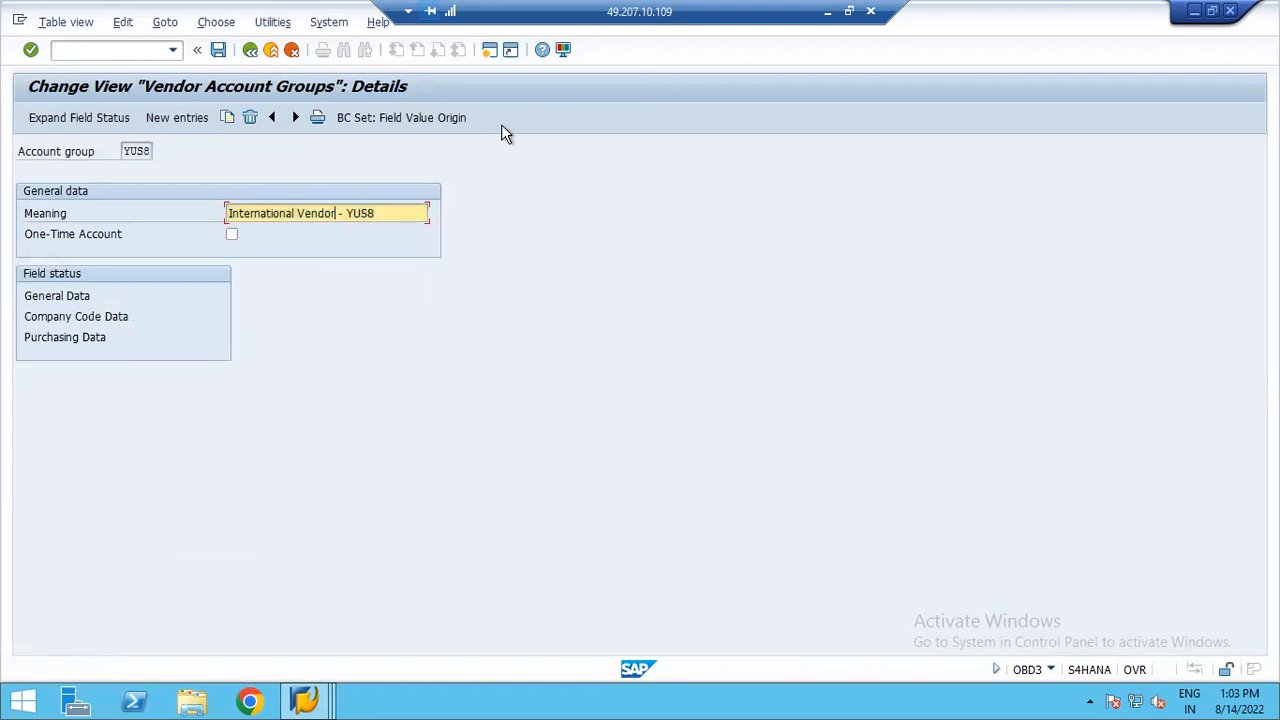
click(218, 50)
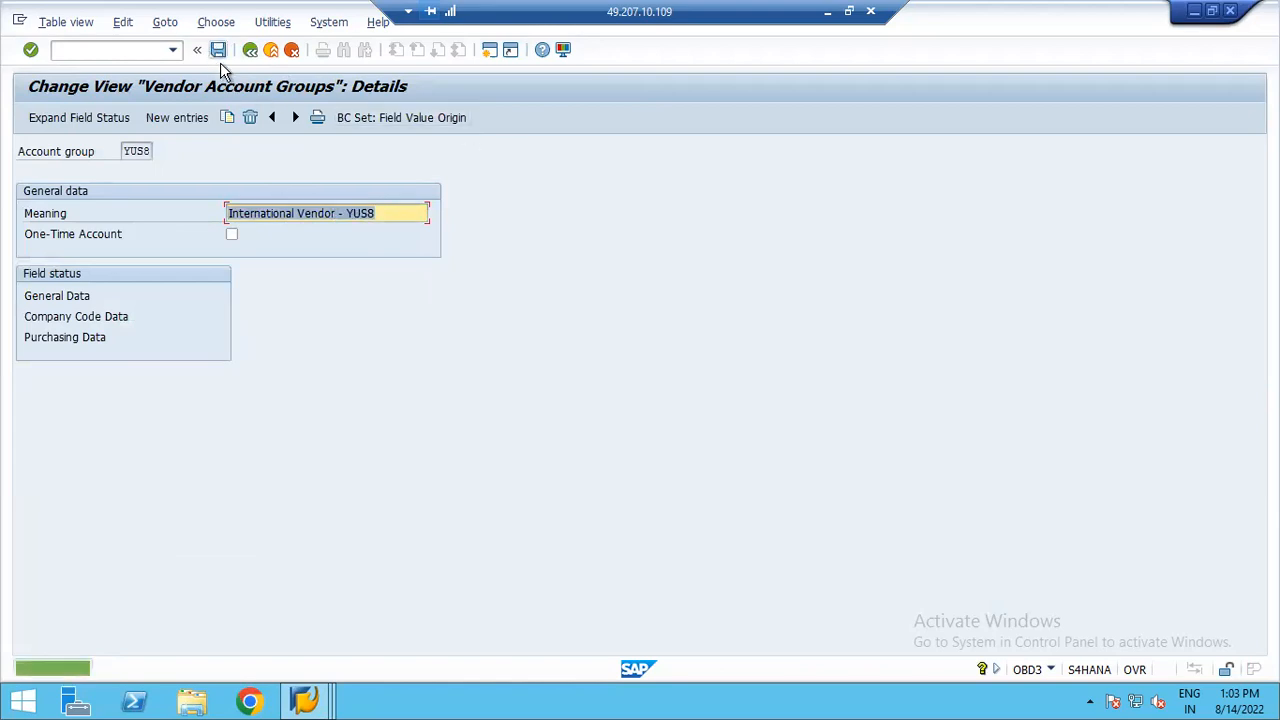
click(250, 50)
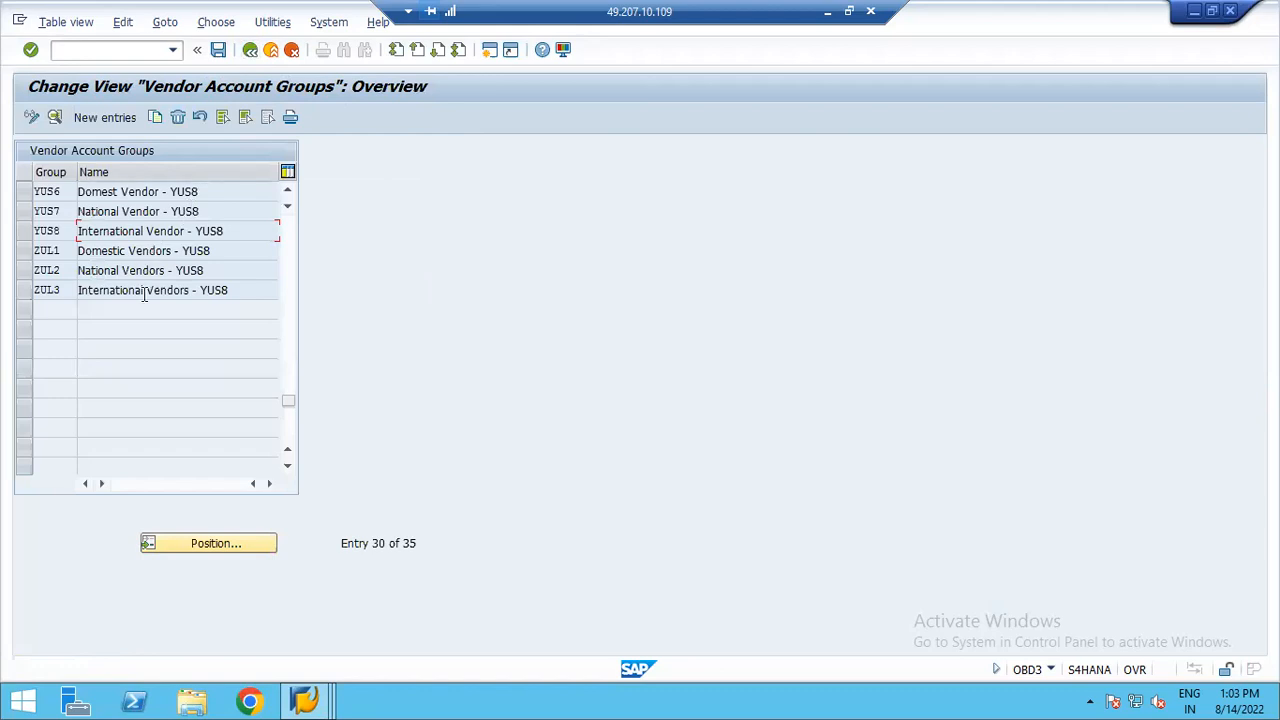
click(249, 51)
- Switch to the organization creation session, recheck the grouping choices and exit to SAP Easy Access without saving the organization
mouse_move(305, 700)
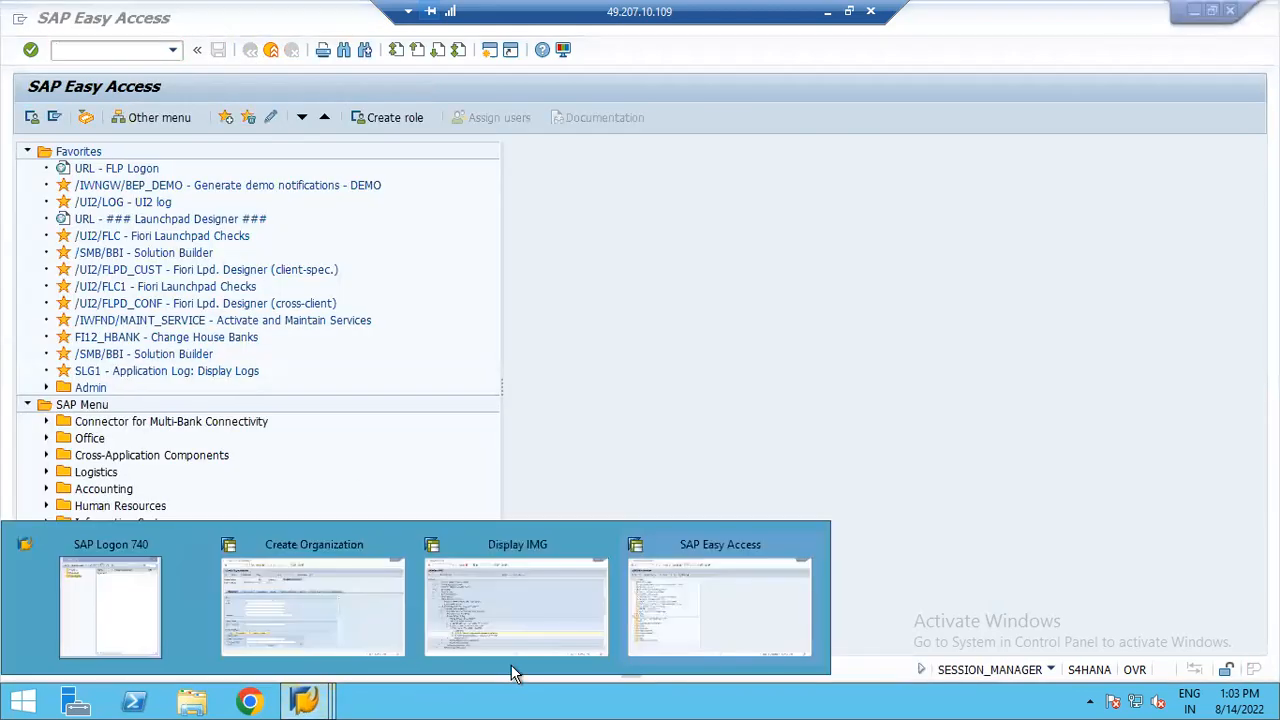
click(517, 631)
click(288, 600)
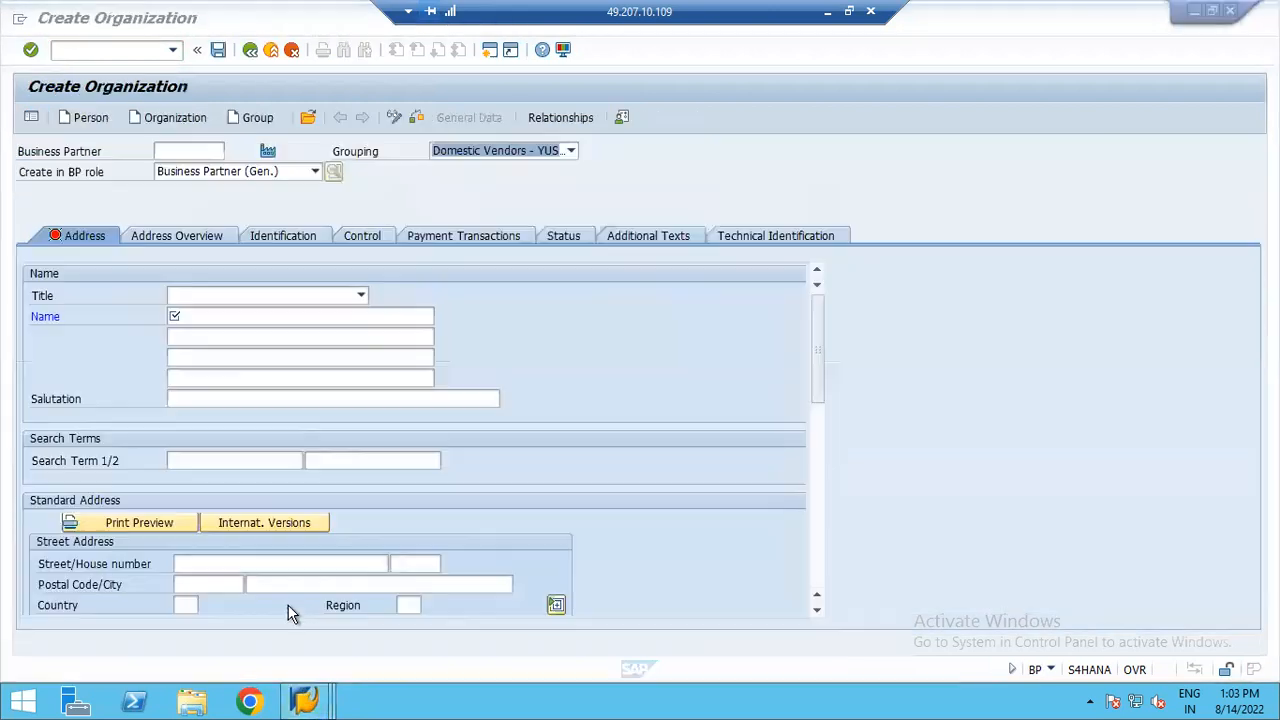
click(570, 150)
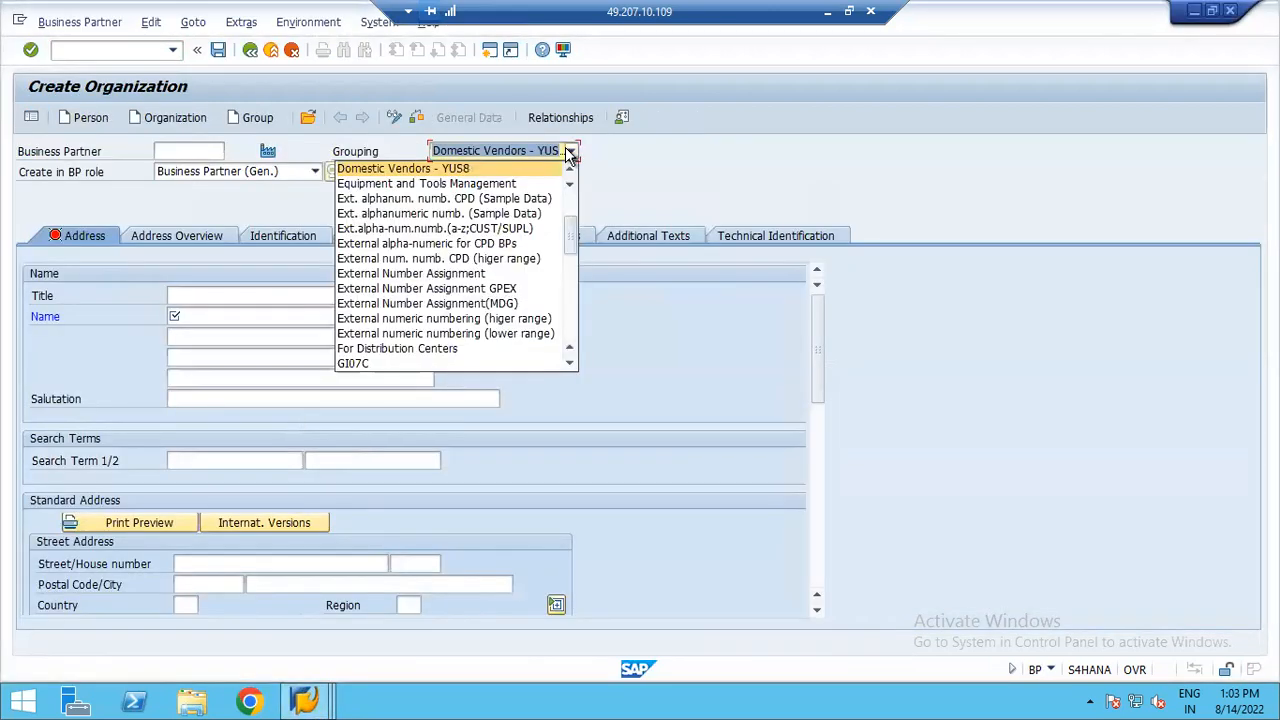
click(248, 51)
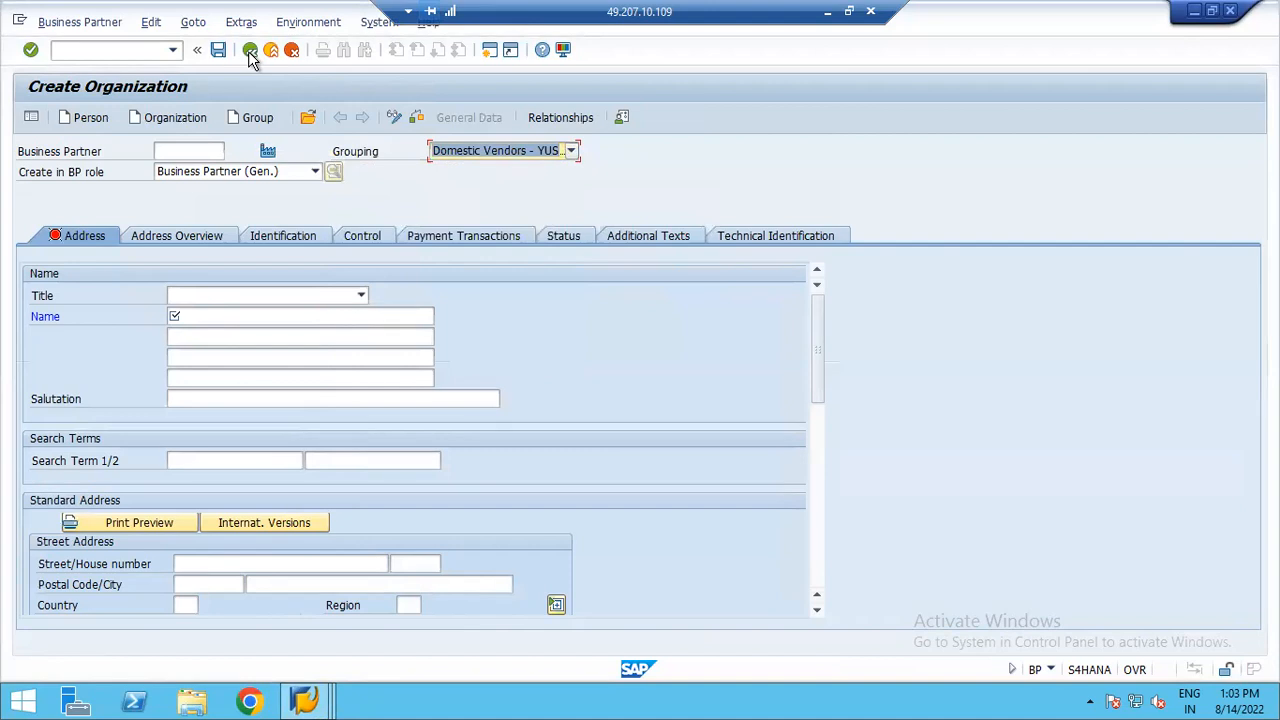
click(269, 50)
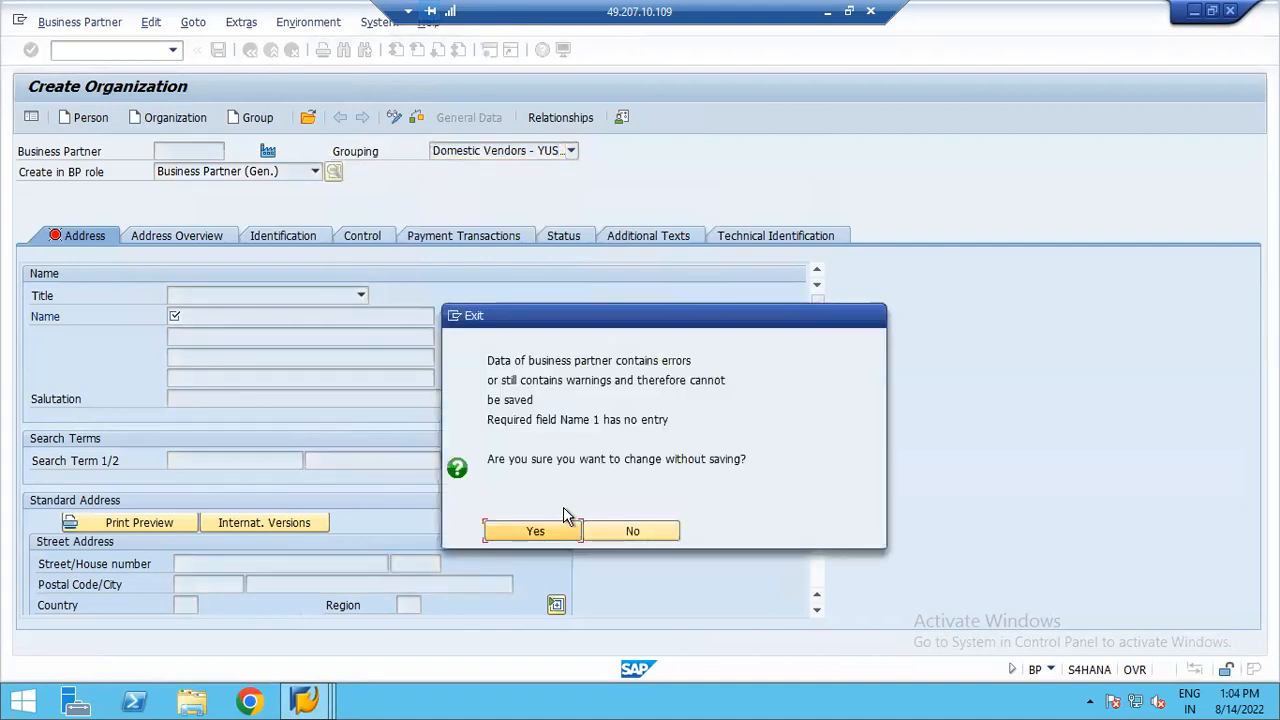
click(534, 533)
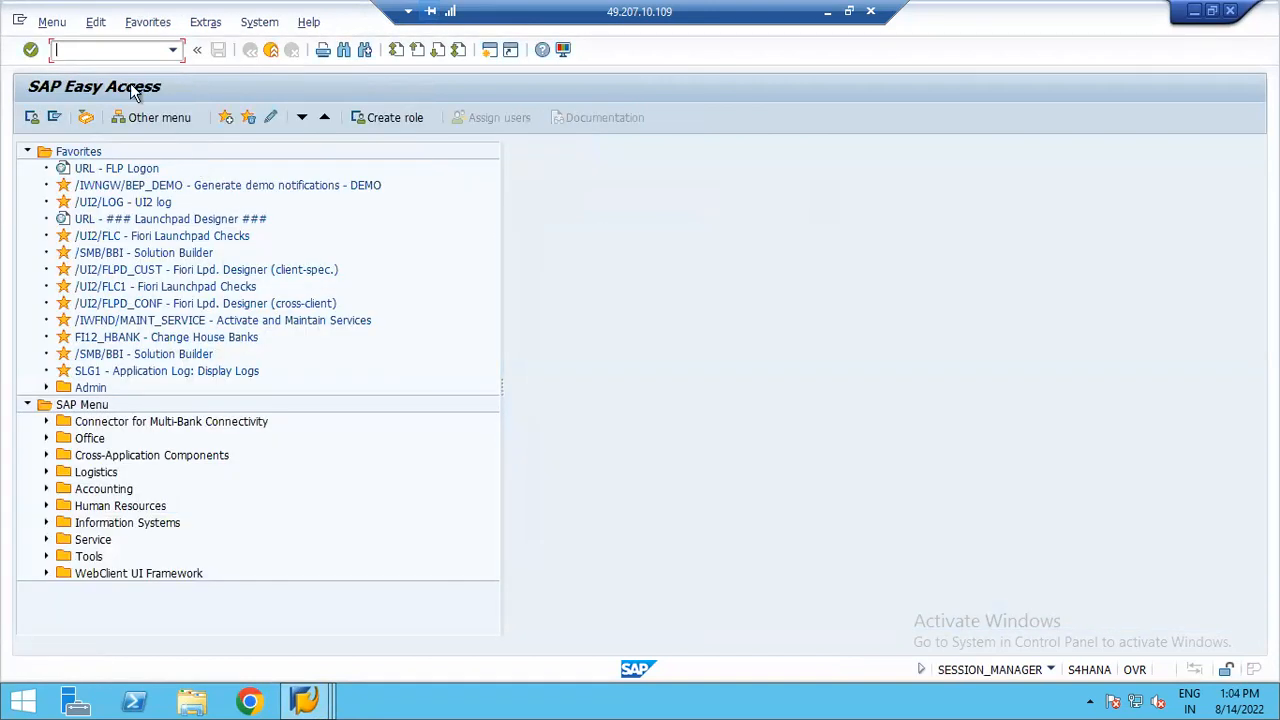
- Start creating an organization in transaction BP and look through the Grouping choices for the YUS8 vendor groups
text(/NBP)
key(Return)
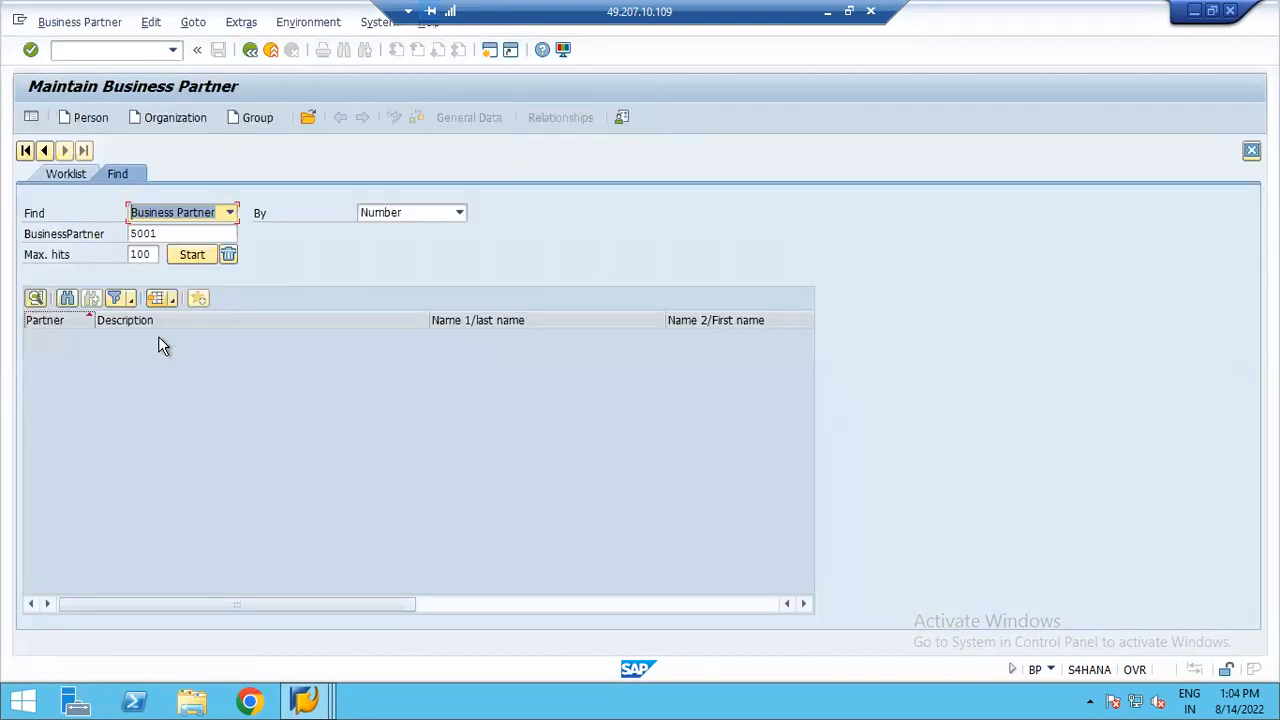
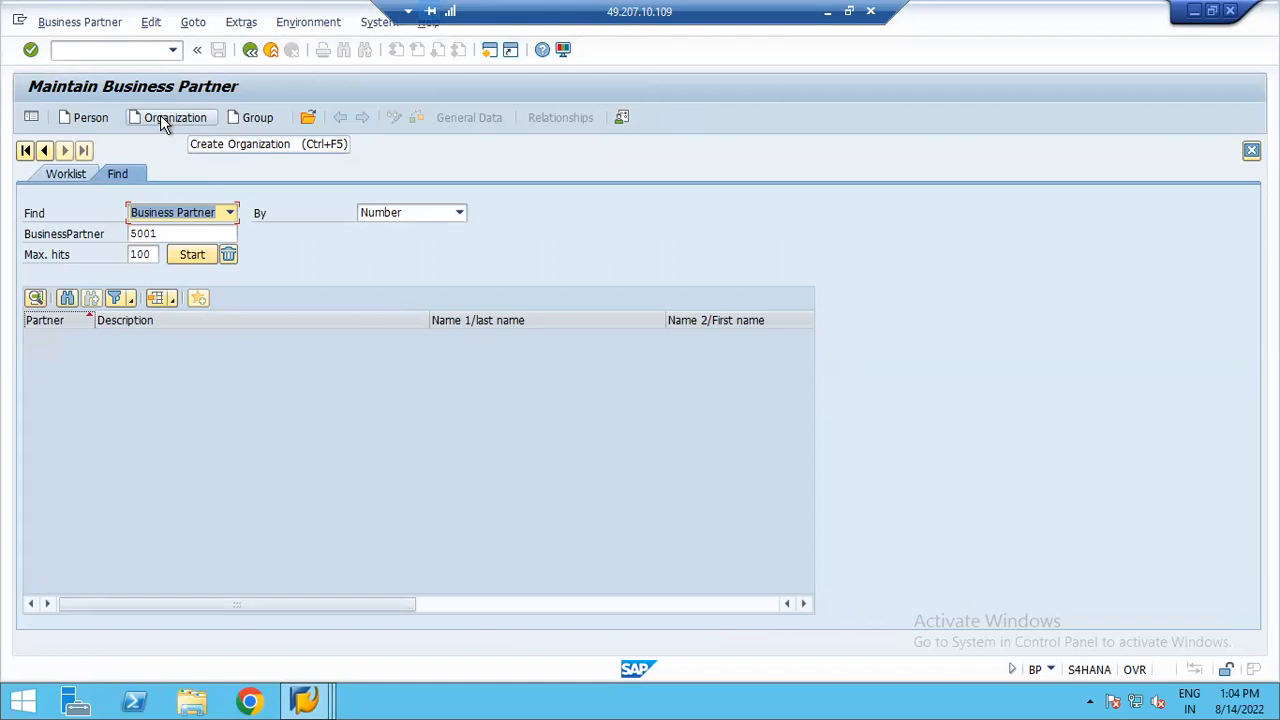
click(160, 115)
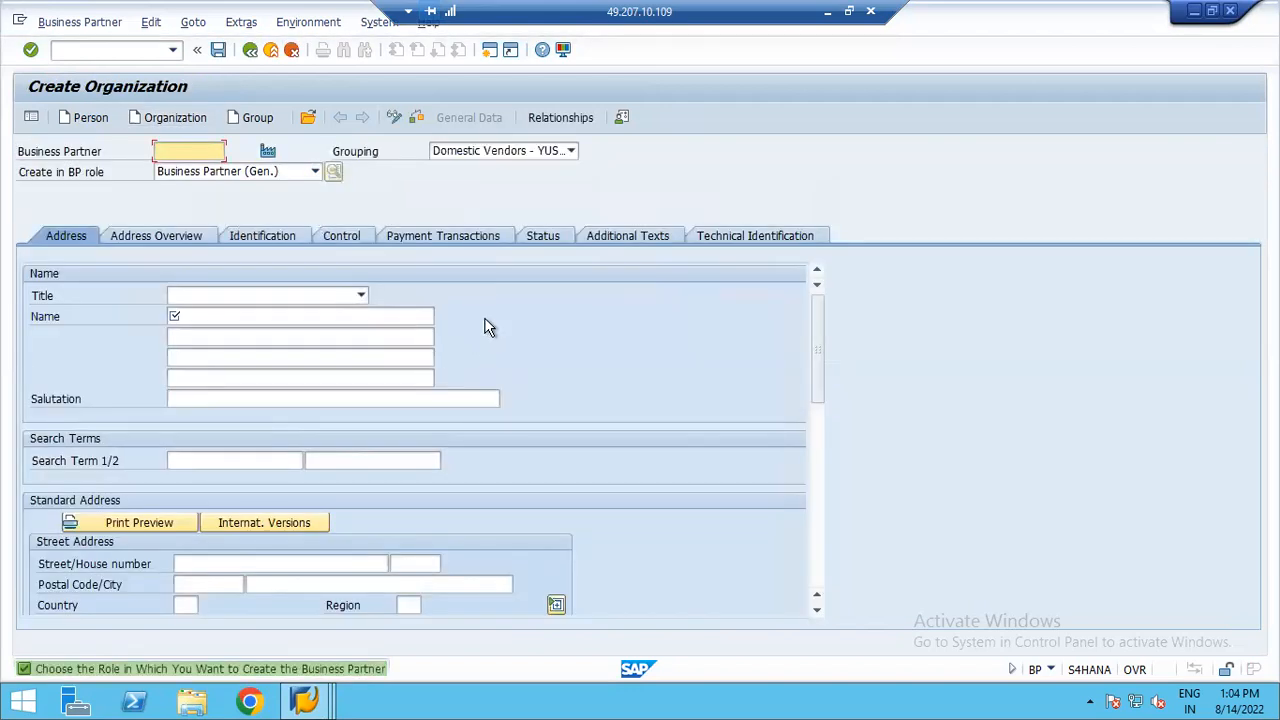
click(570, 151)
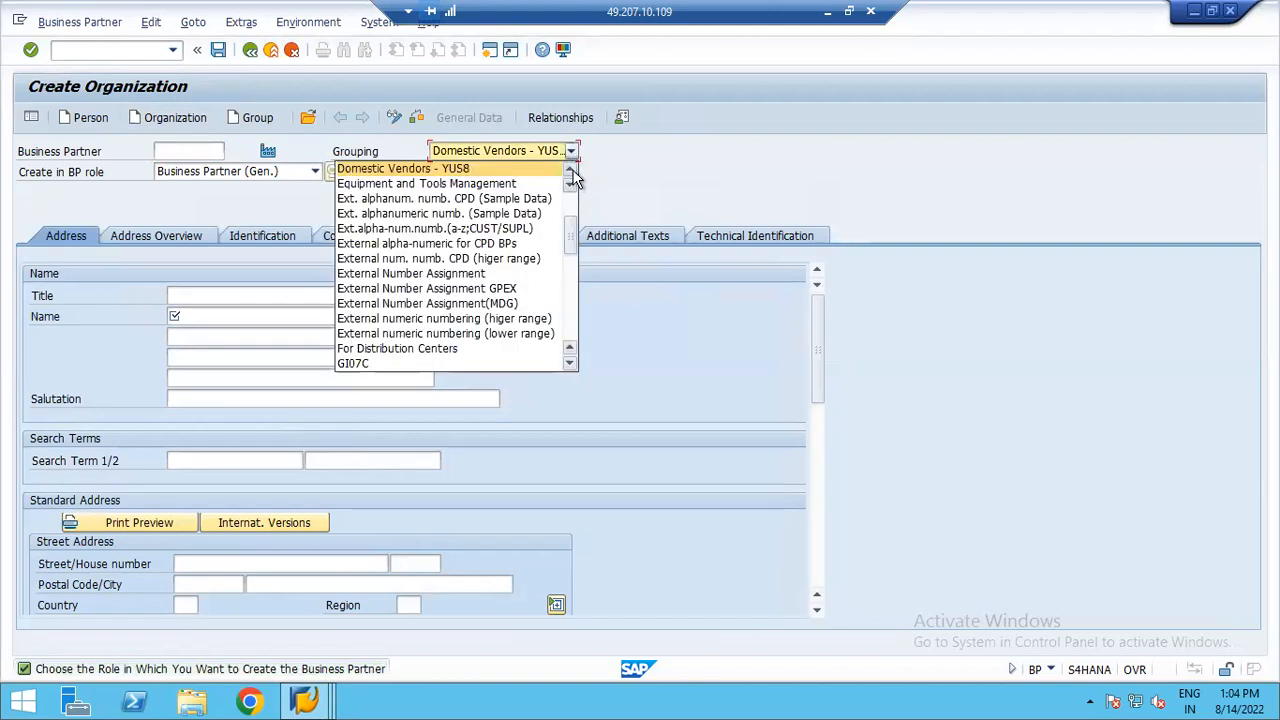
click(571, 173)
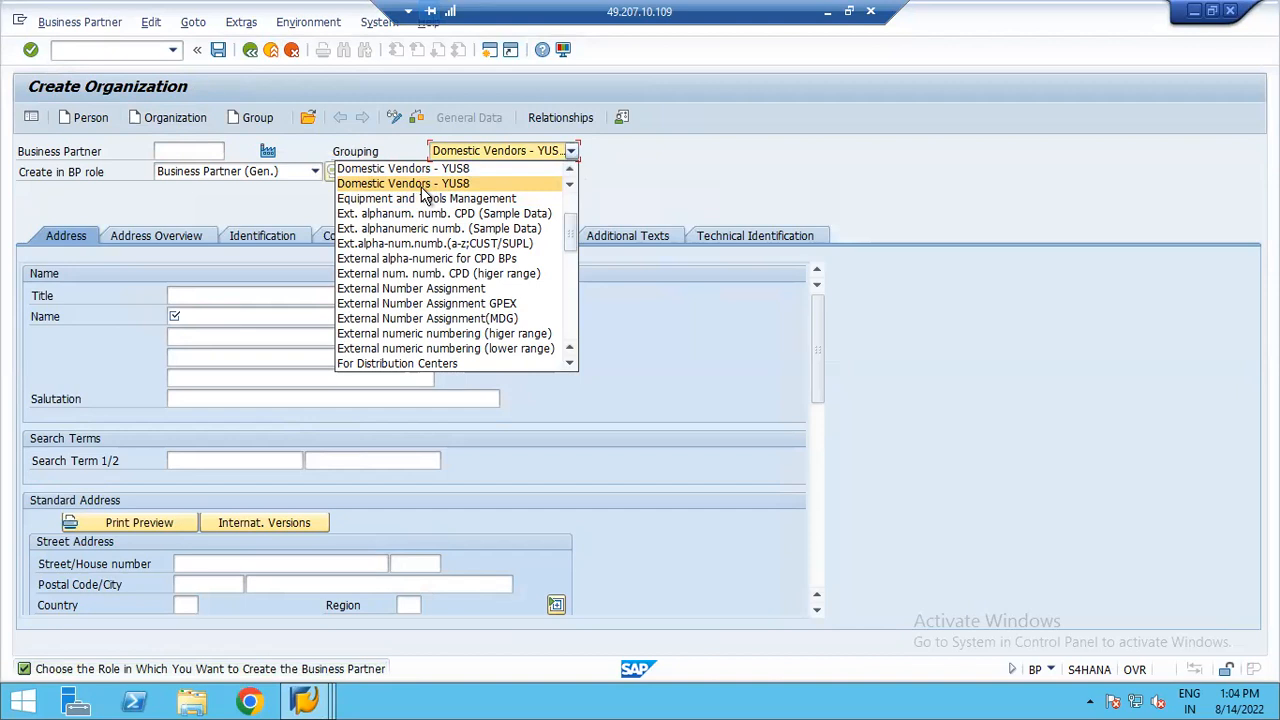
drag(571, 237, 573, 277)
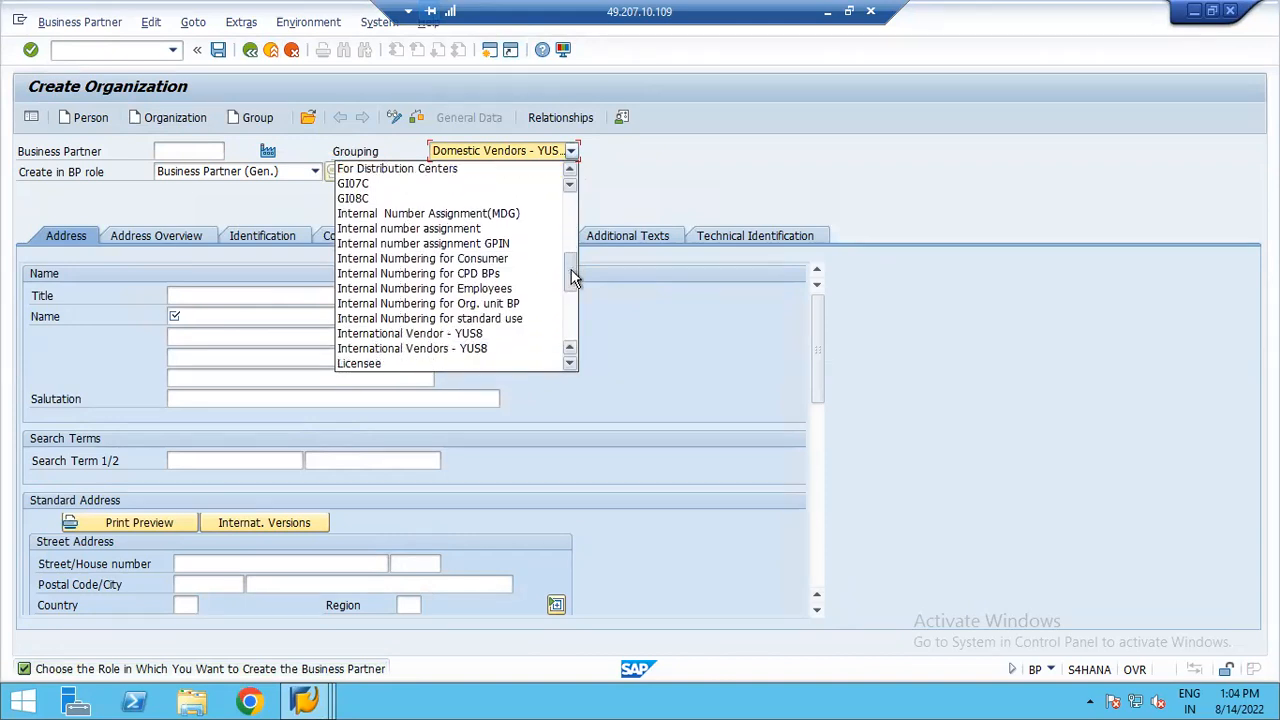
drag(572, 270, 570, 206)
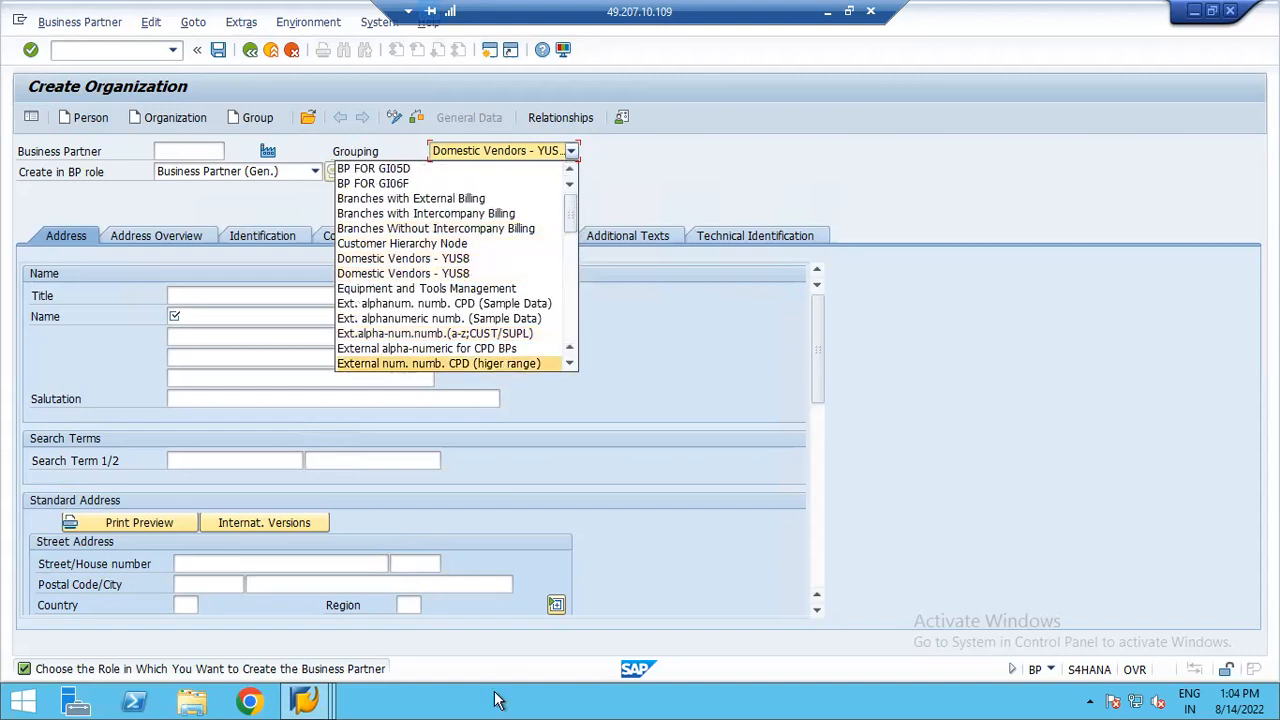
- Switch to the SAP Easy Access session, open the vendor account groups with transaction OBD3 and position the list at YUS6
click(305, 701)
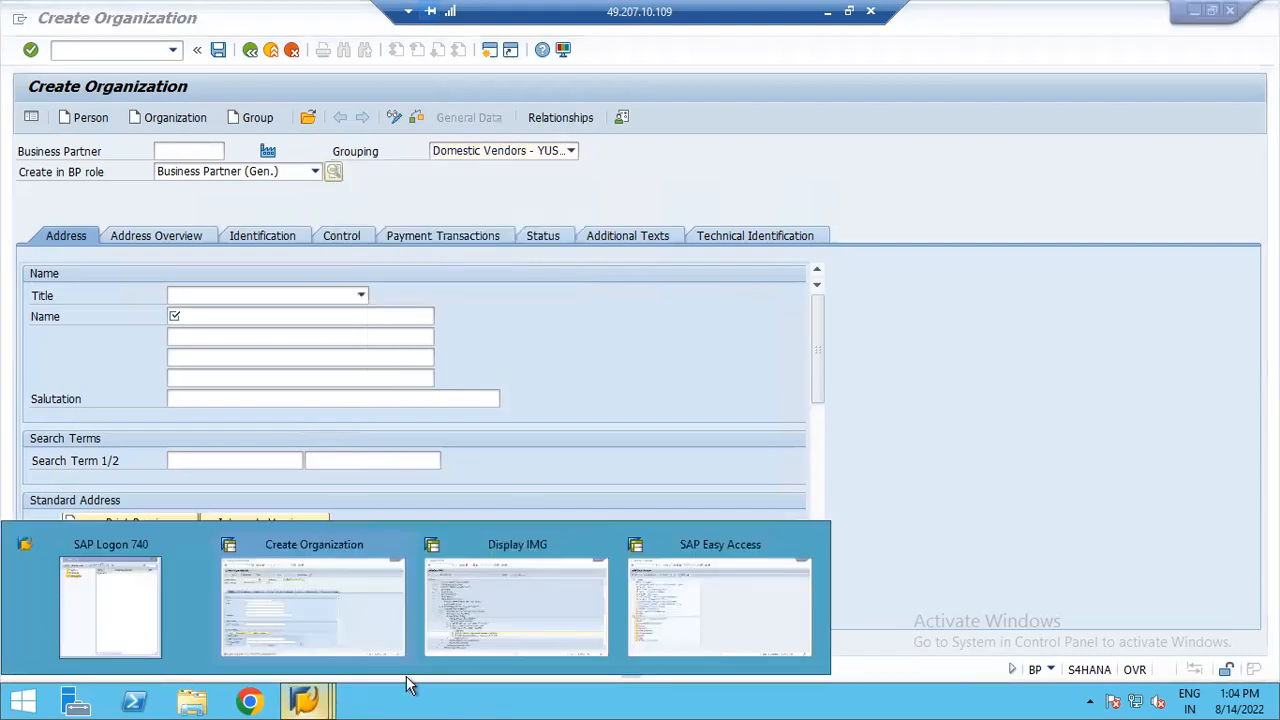
click(514, 608)
click(305, 701)
click(642, 565)
click(172, 50)
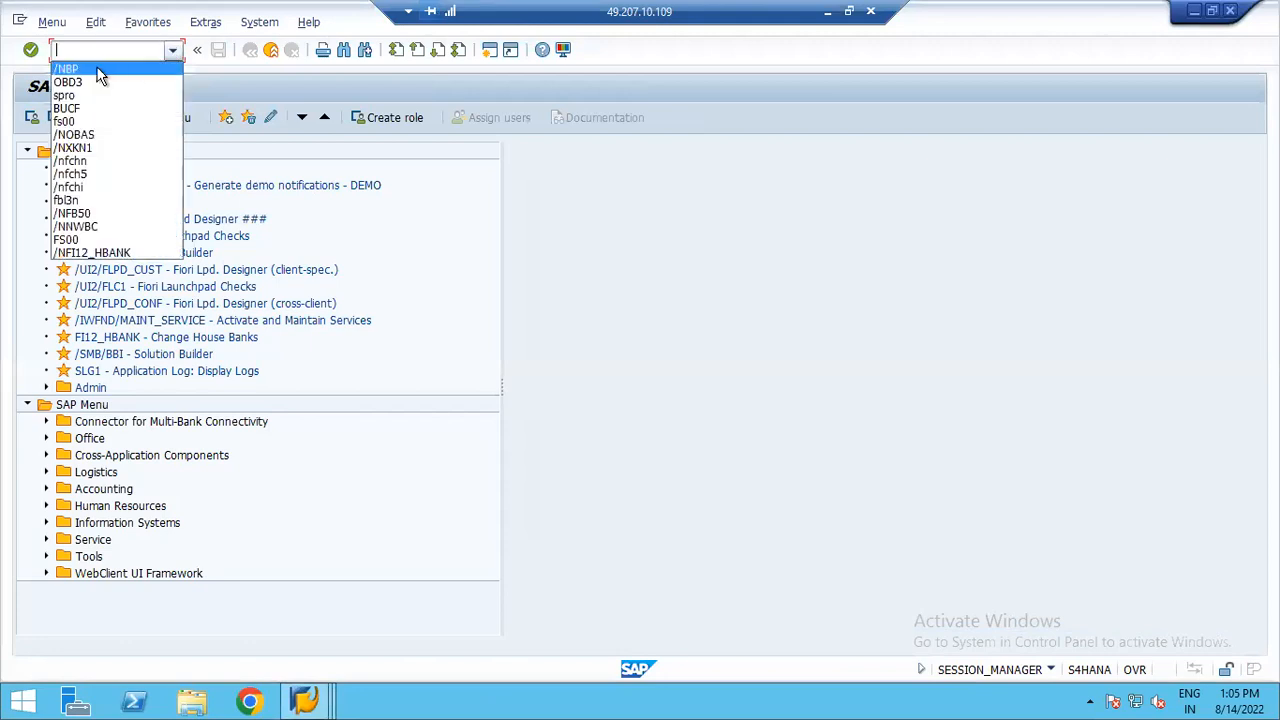
click(78, 86)
key(Return)
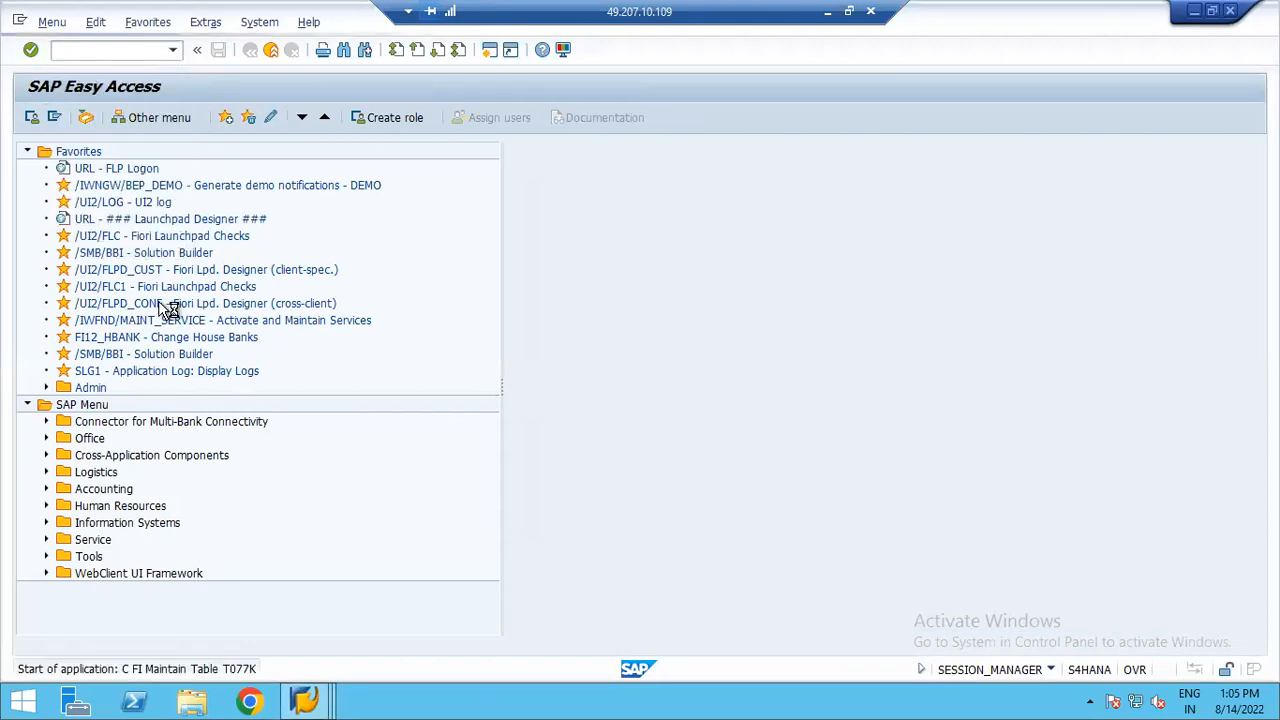
click(193, 546)
text(YUS6)
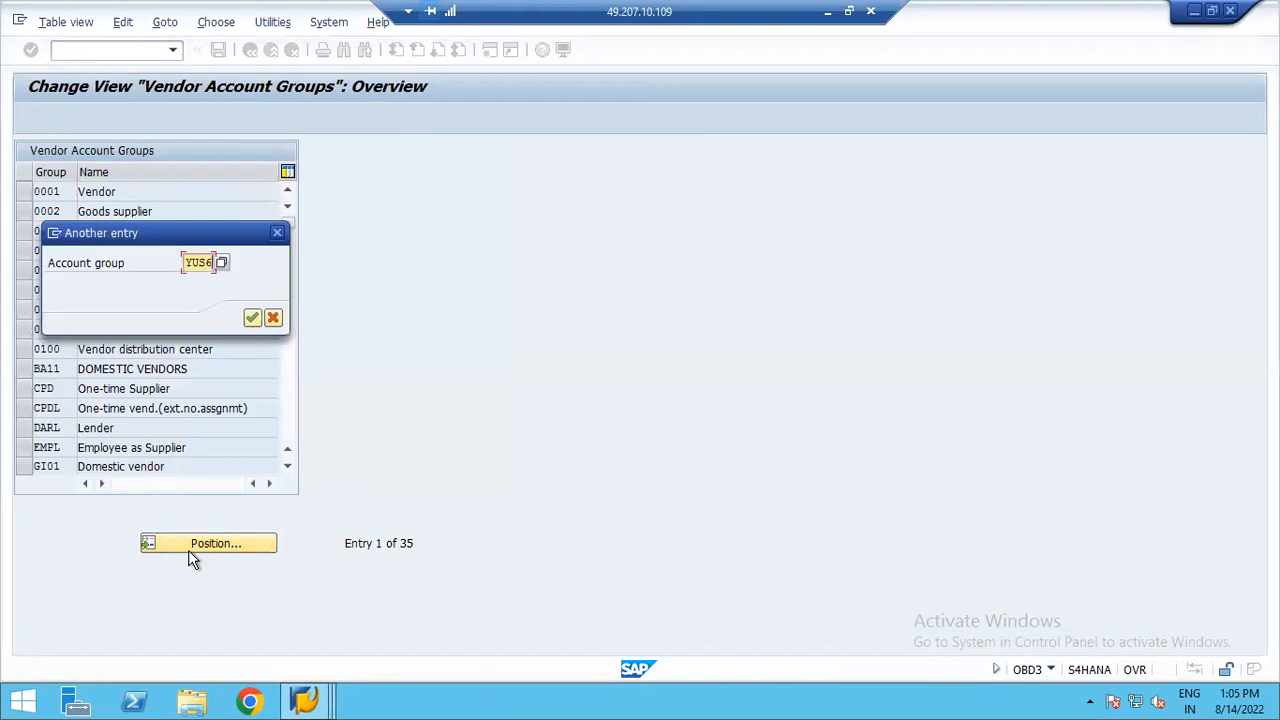
key(Return)
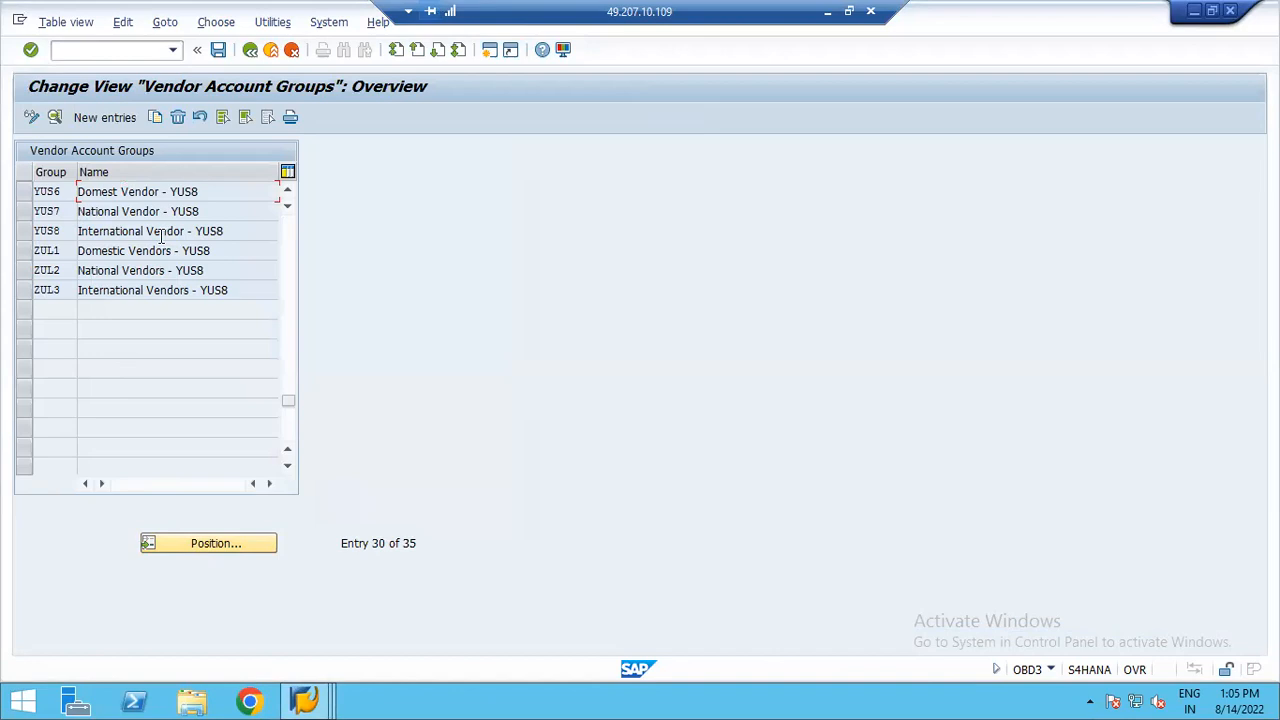
- Rename vendor account group ZUL1 to Domestic Vendors - YUS8 Z, save it and return to the overview
click(222, 250)
key(Left)
key(Left)
key(Left)
key(Left)
double_click(115, 251)
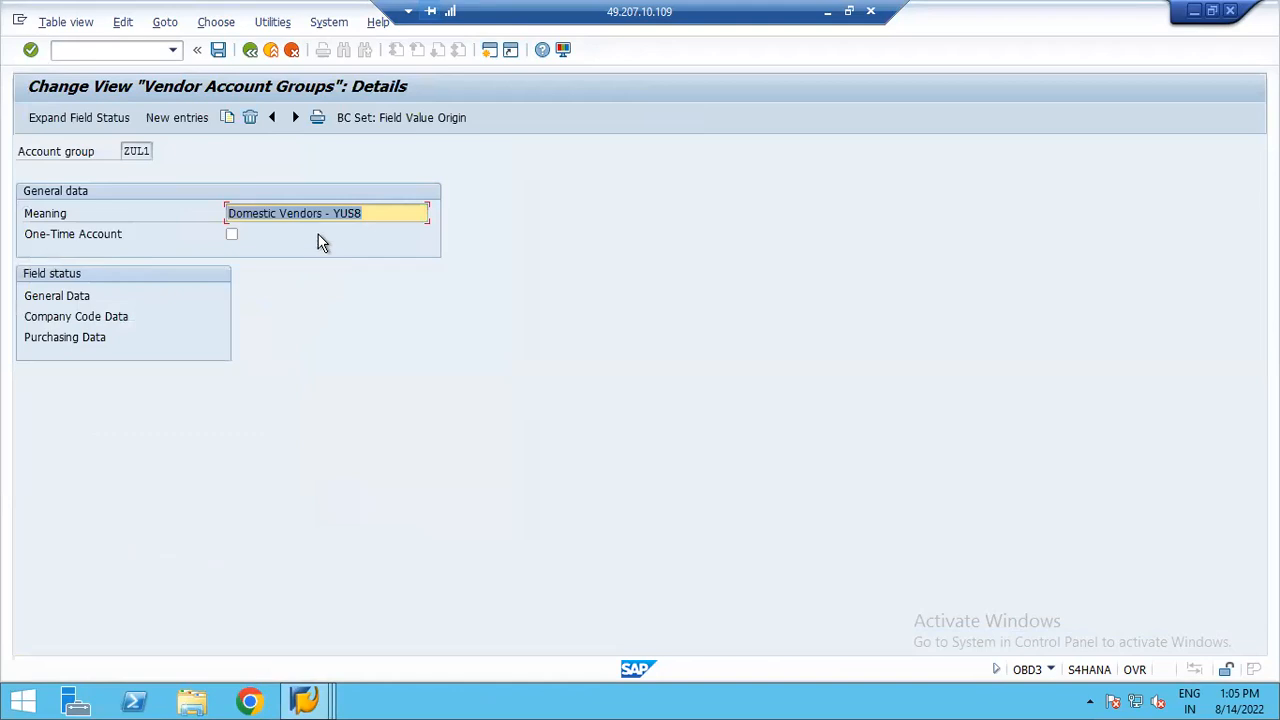
click(407, 209)
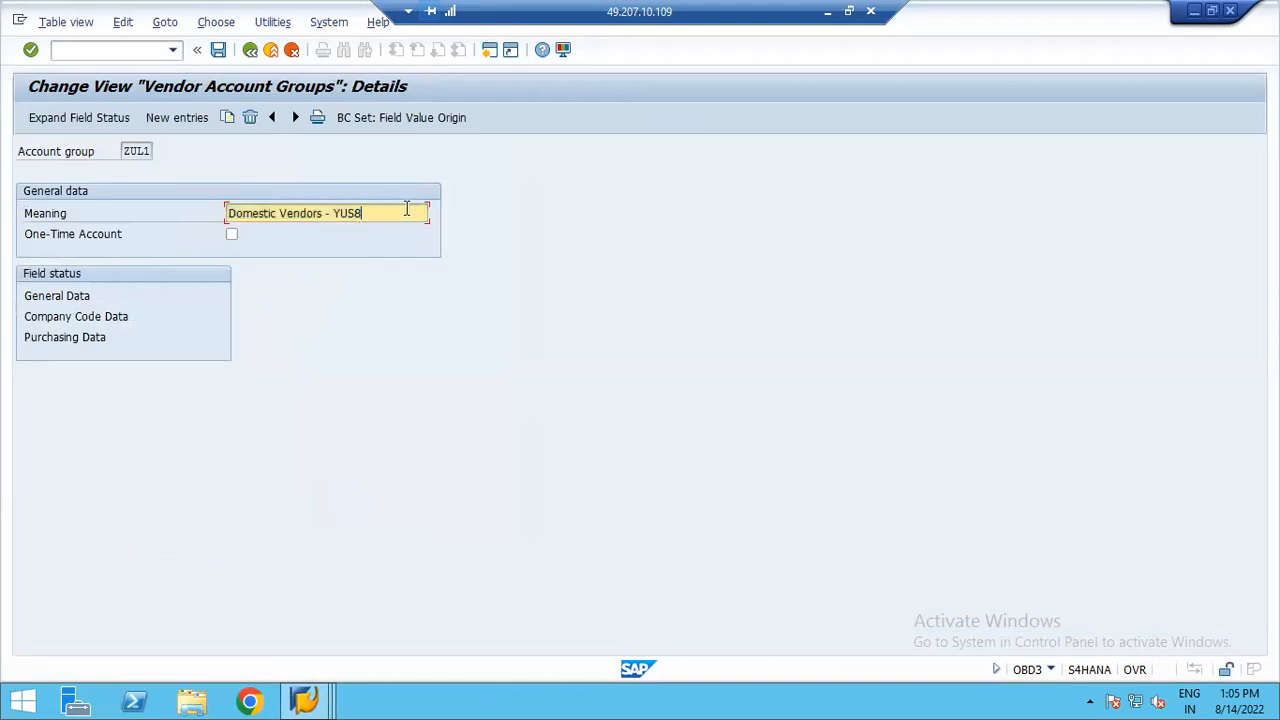
text(Z)
click(218, 49)
click(276, 318)
click(250, 50)
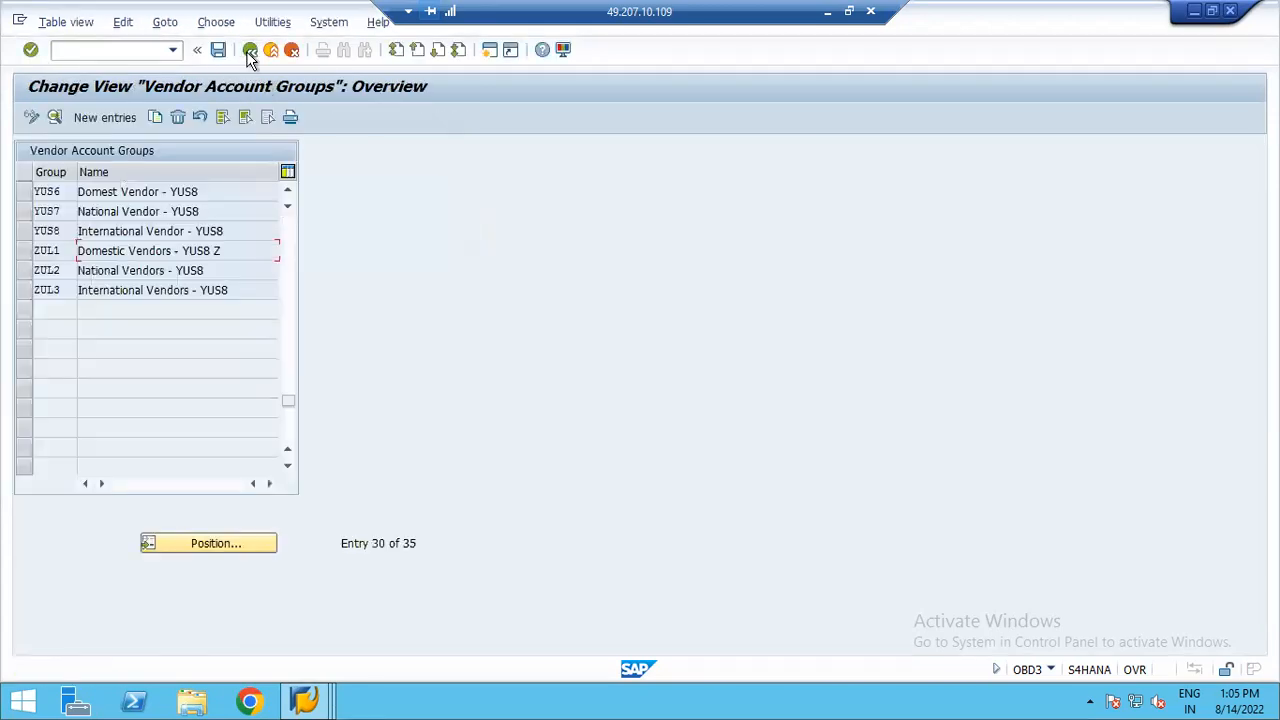
- Rename vendor account group ZUL2 to National Vendors - YUS8 Z, save it and return to the overview
double_click(132, 270)
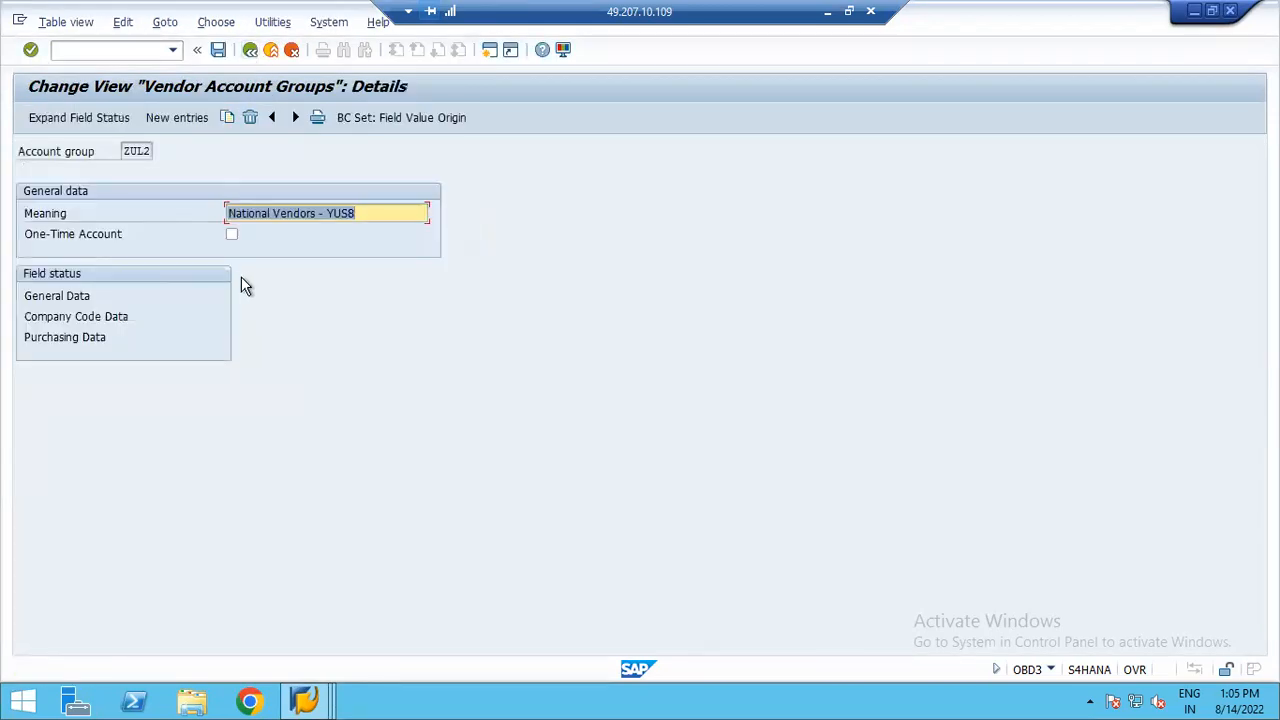
click(362, 217)
text(Z)
click(218, 50)
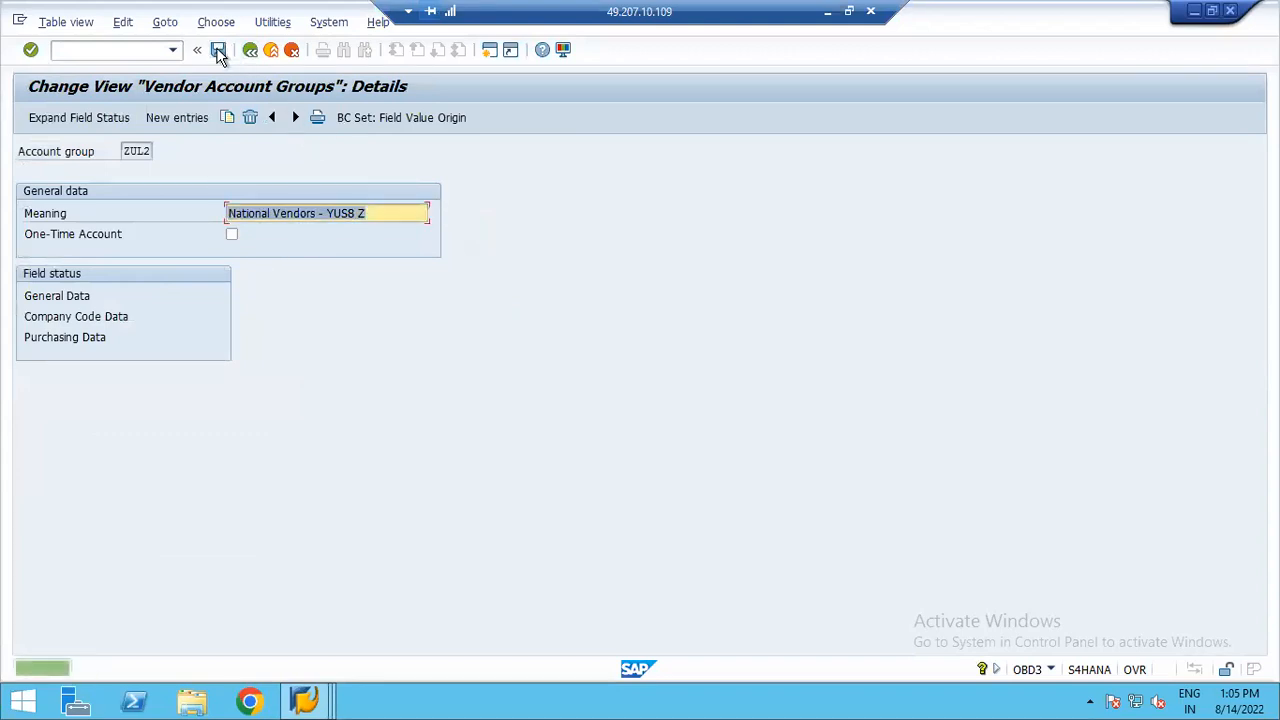
click(250, 50)
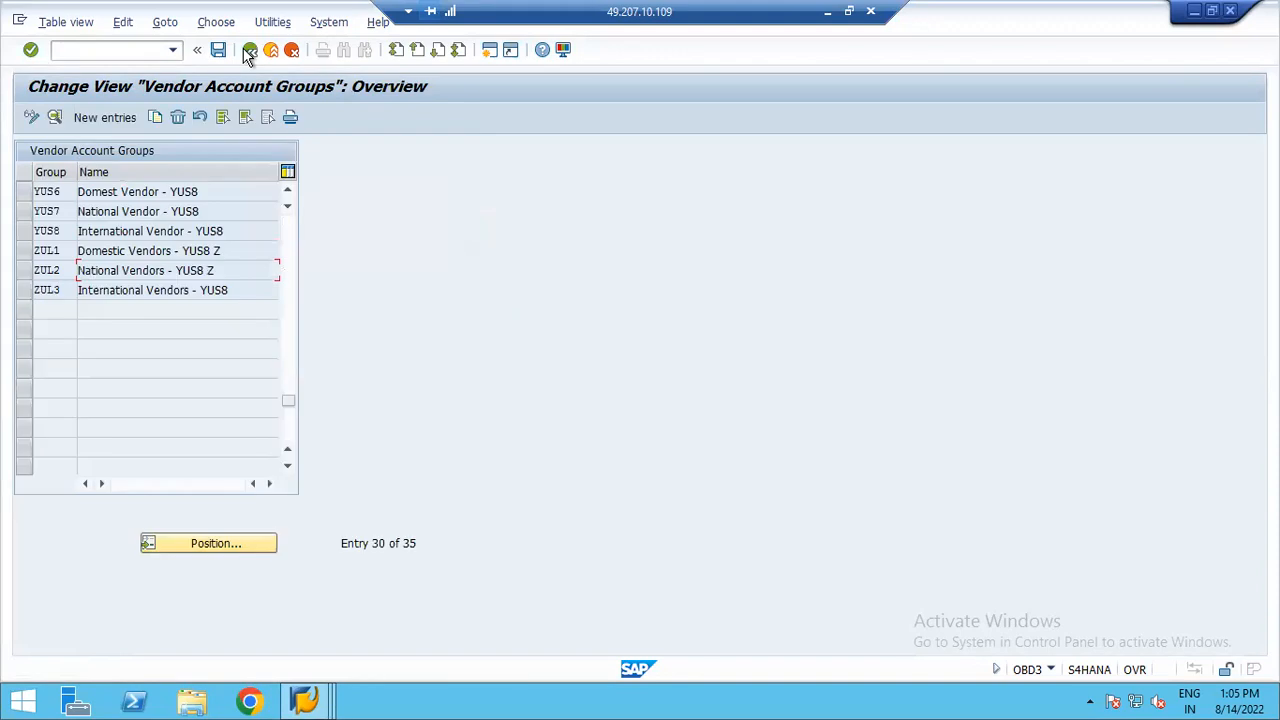
- Rename vendor account group ZUL3 to International Vendors - YUS8 Z, save it and leave the vendor account groups view
double_click(168, 290)
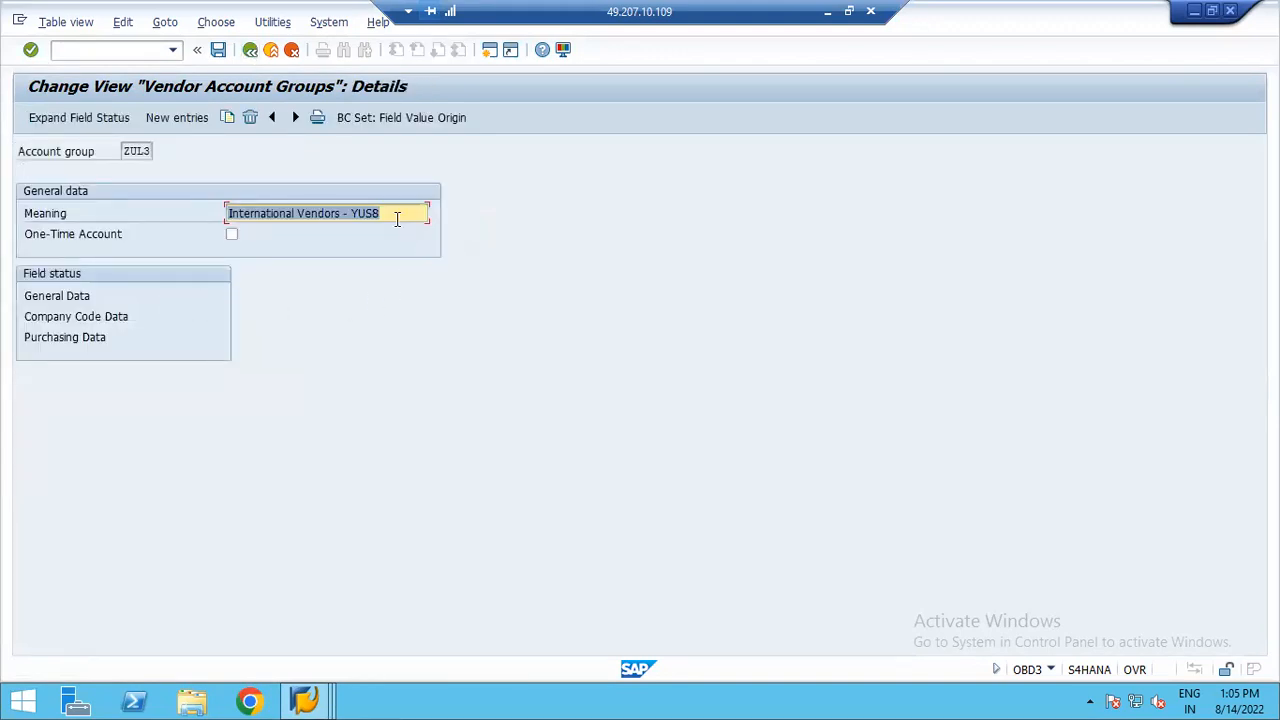
click(397, 217)
text(Z)
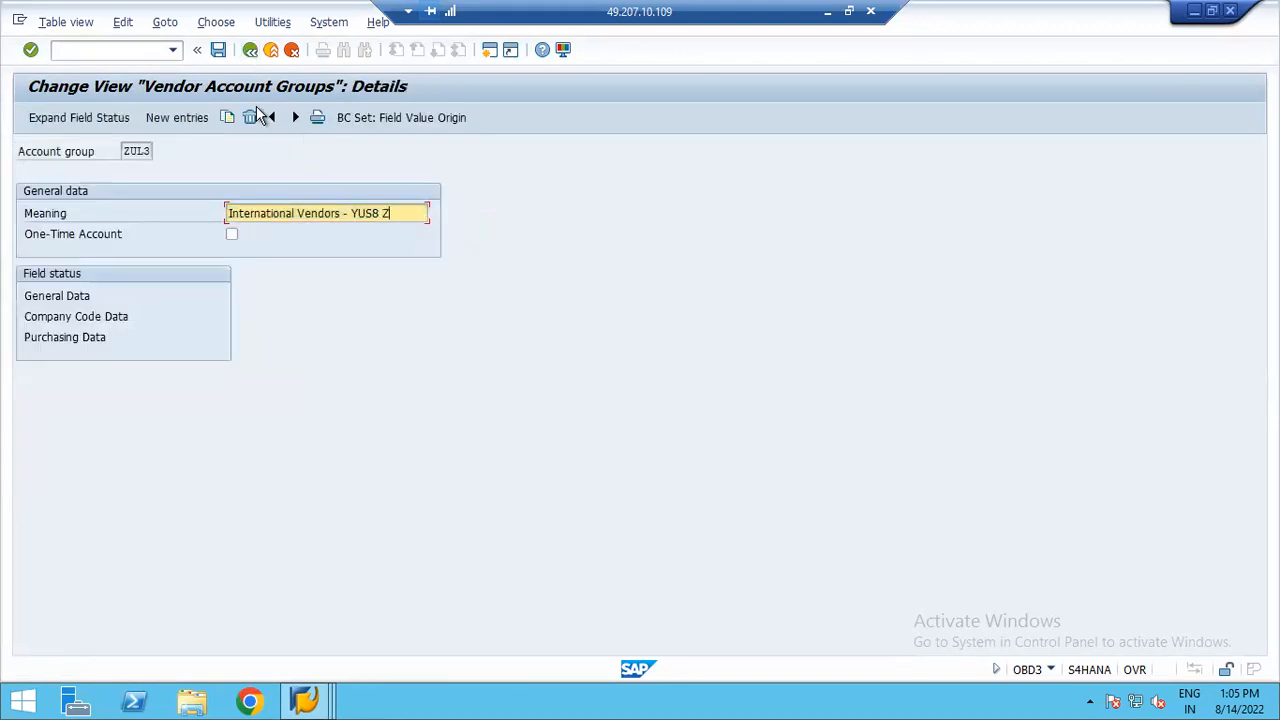
click(217, 50)
click(250, 50)
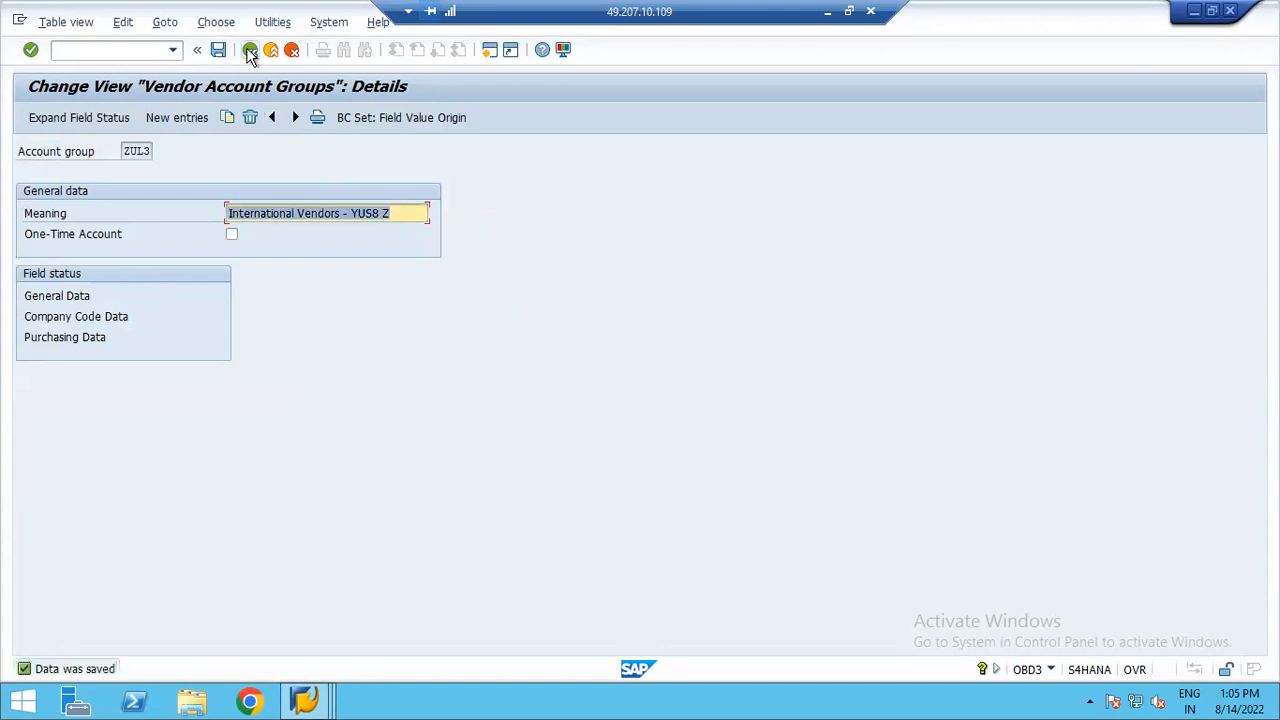
click(250, 50)
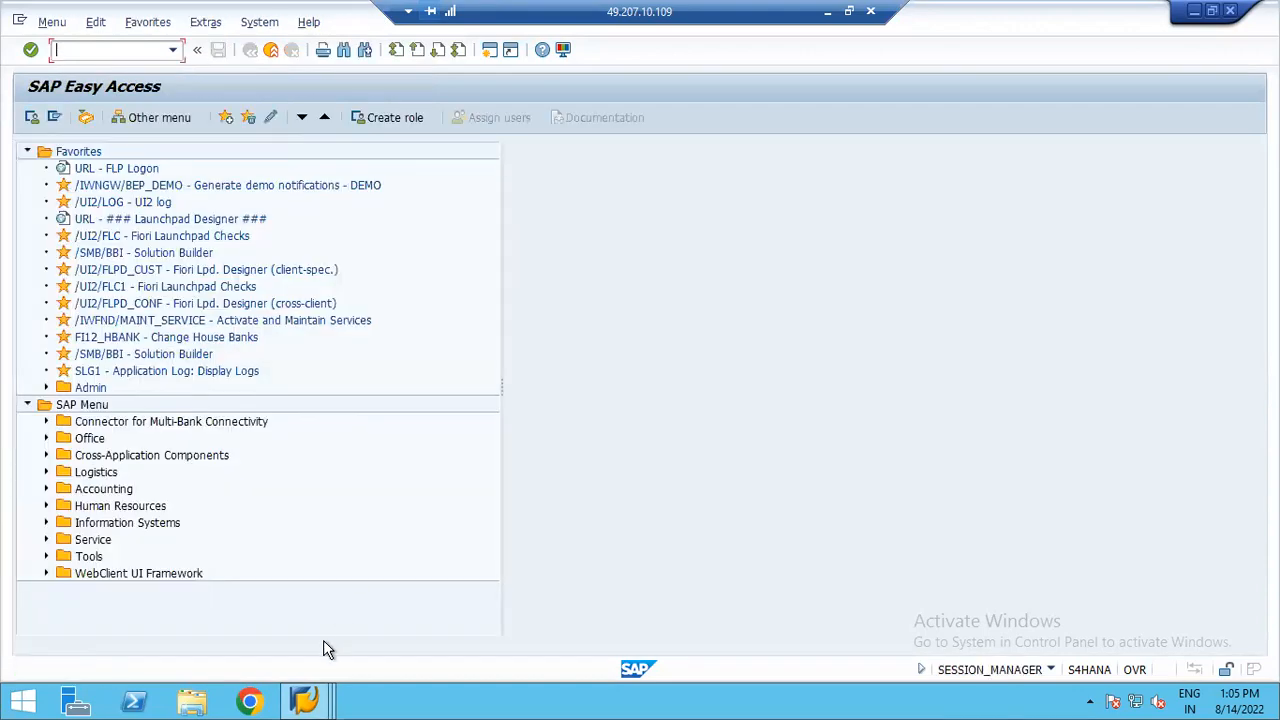
- Switch to the organization creation session, discard the unsaved organization and start a new one in transaction BP
mouse_move(305, 700)
click(365, 665)
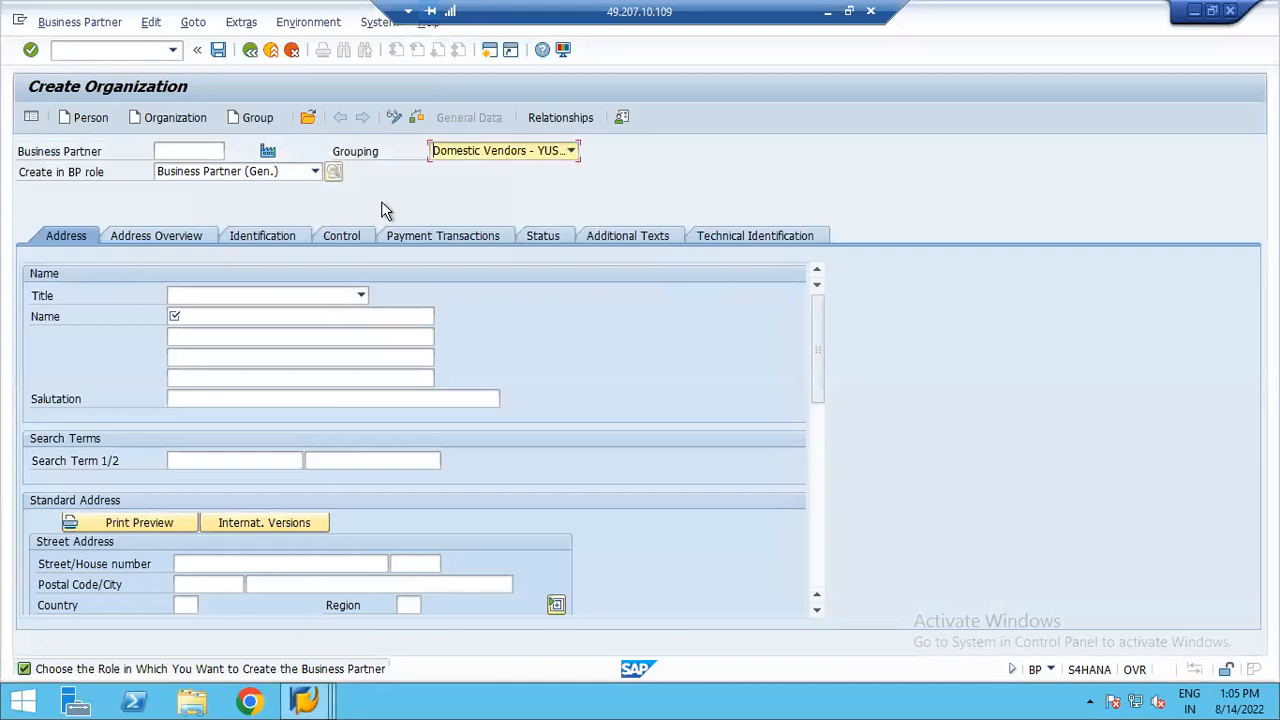
click(250, 50)
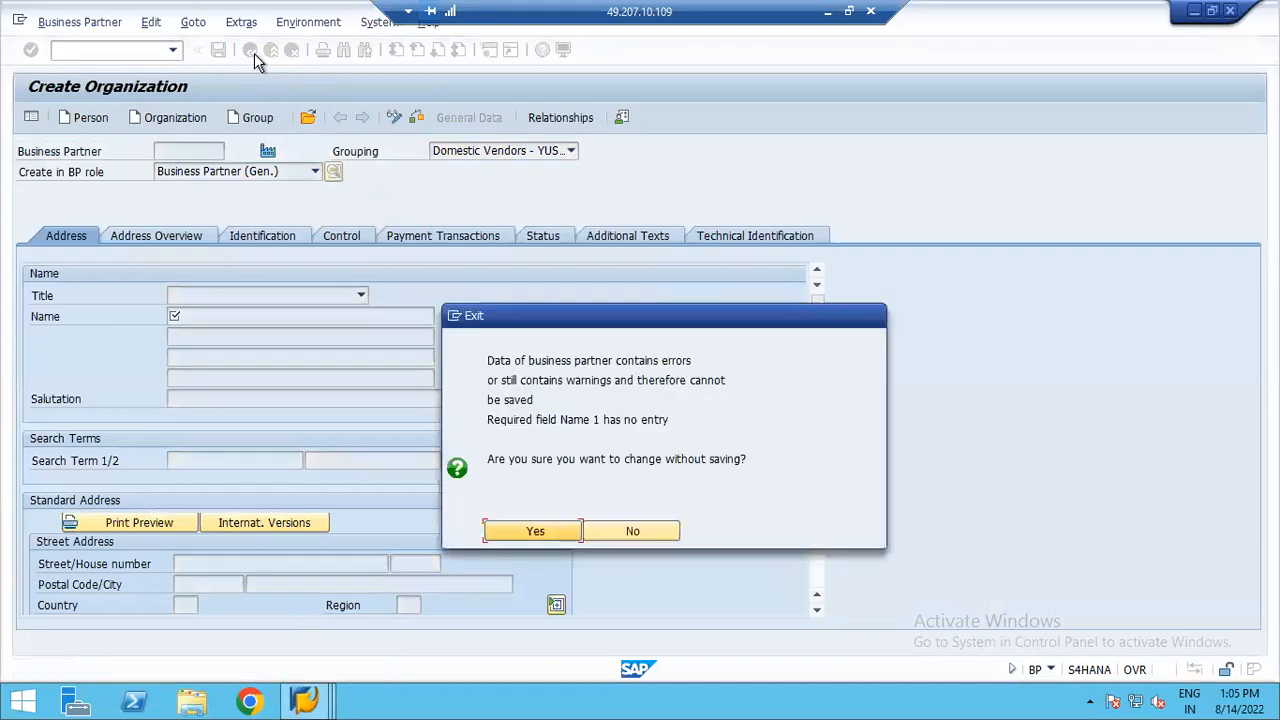
click(537, 532)
click(173, 49)
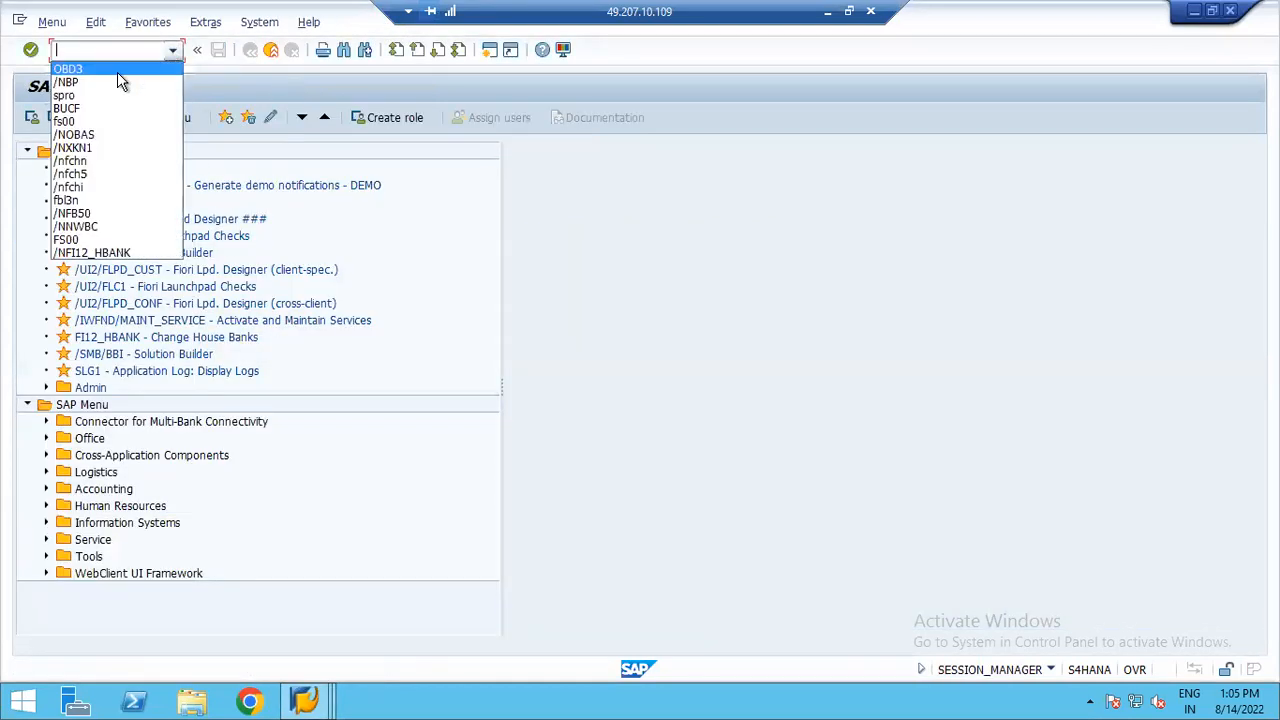
click(111, 86)
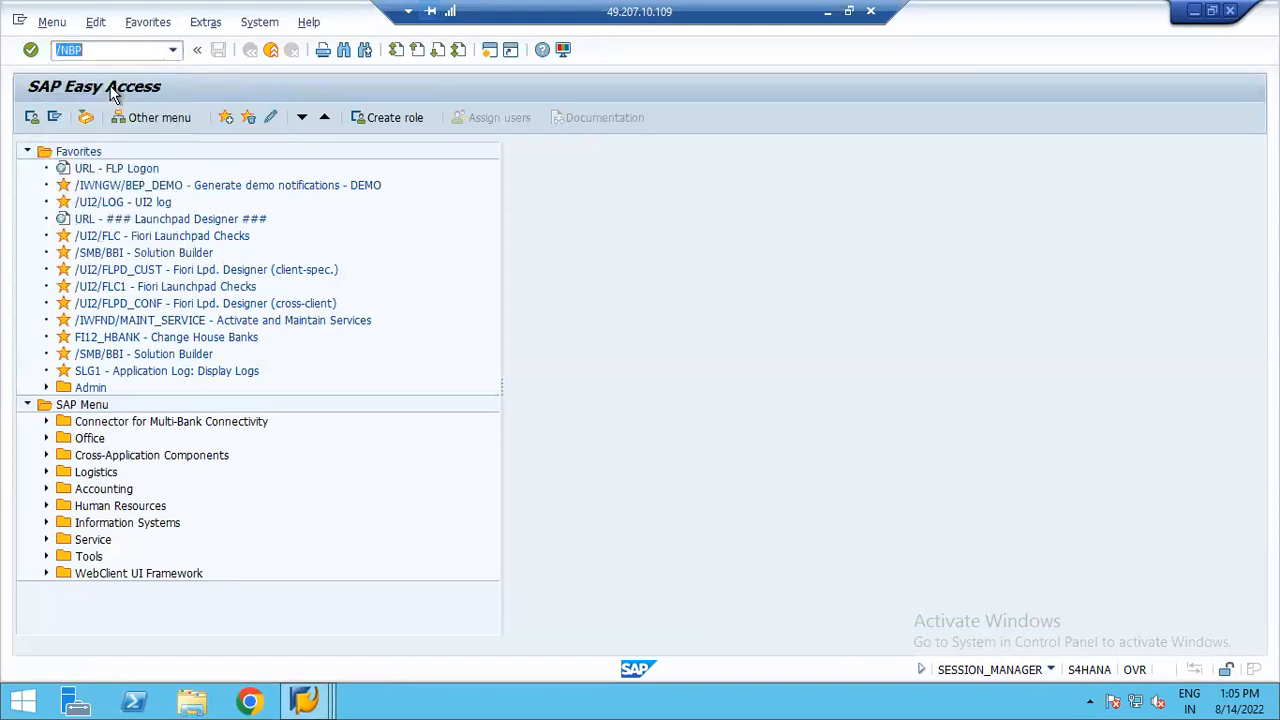
key(Return)
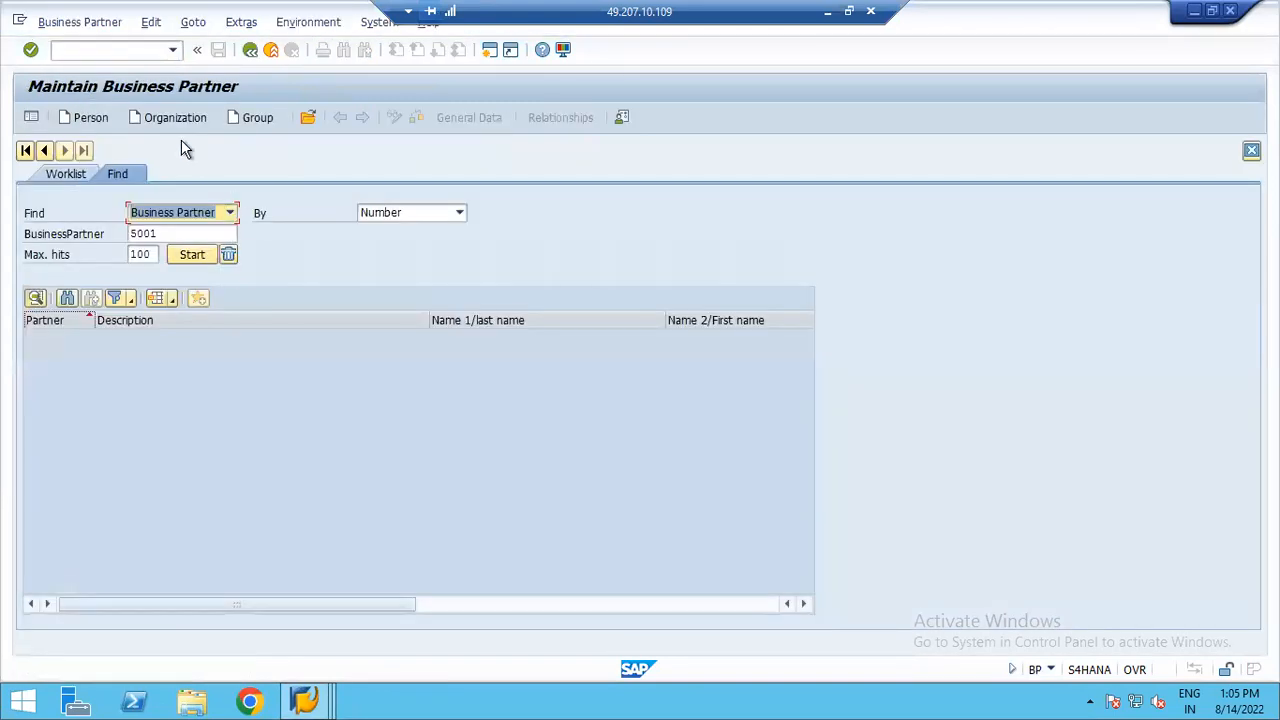
click(180, 124)
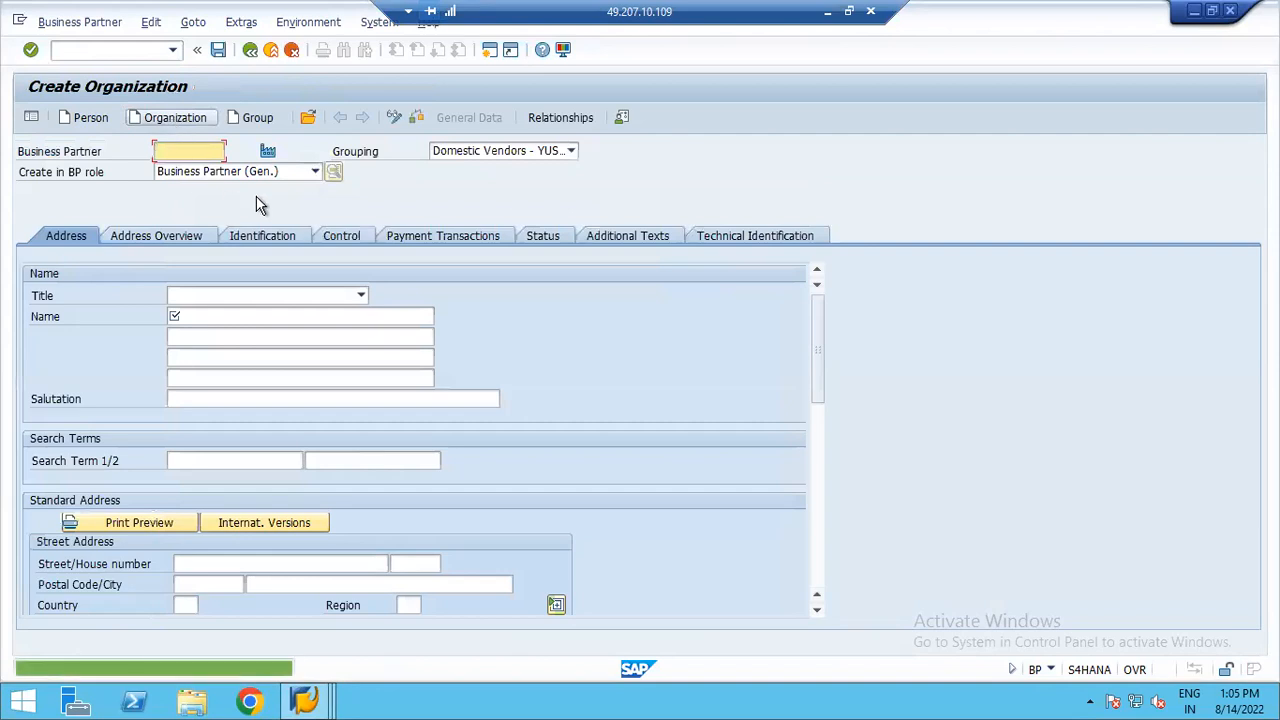
- Examine the Grouping choices of the new organization around the Domestic Vendors - YUS8 entries
click(569, 151)
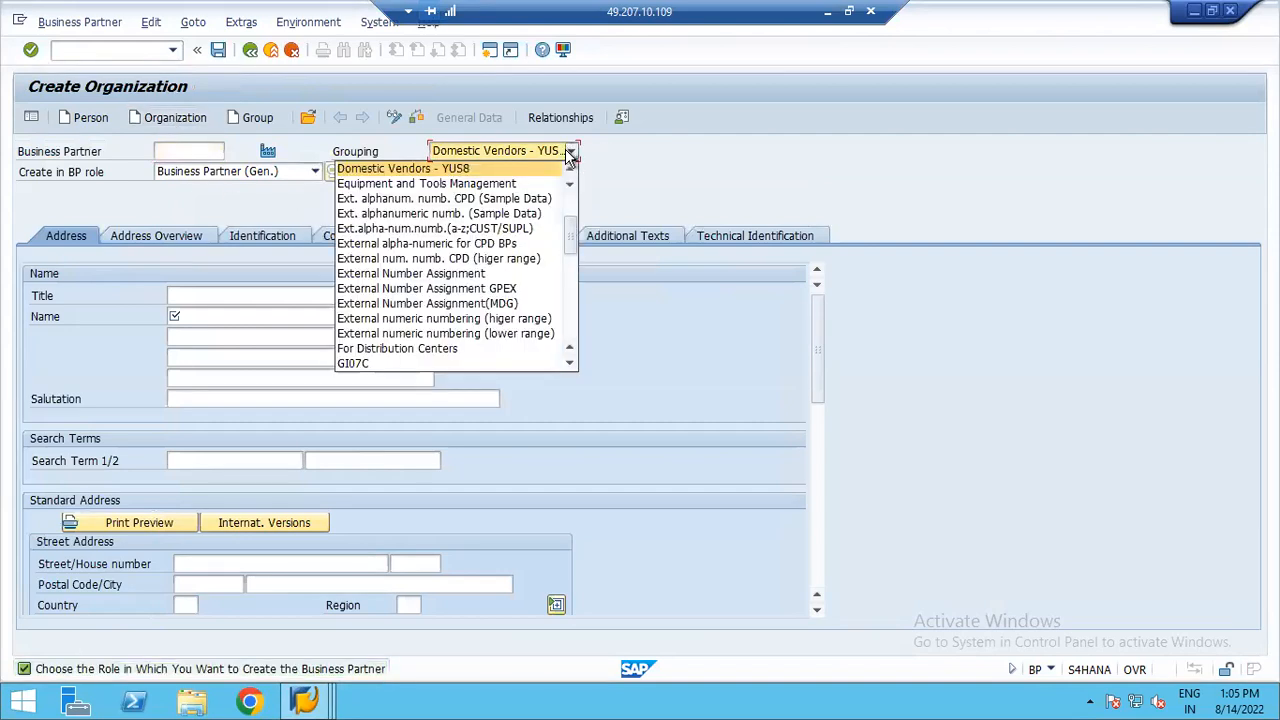
click(570, 177)
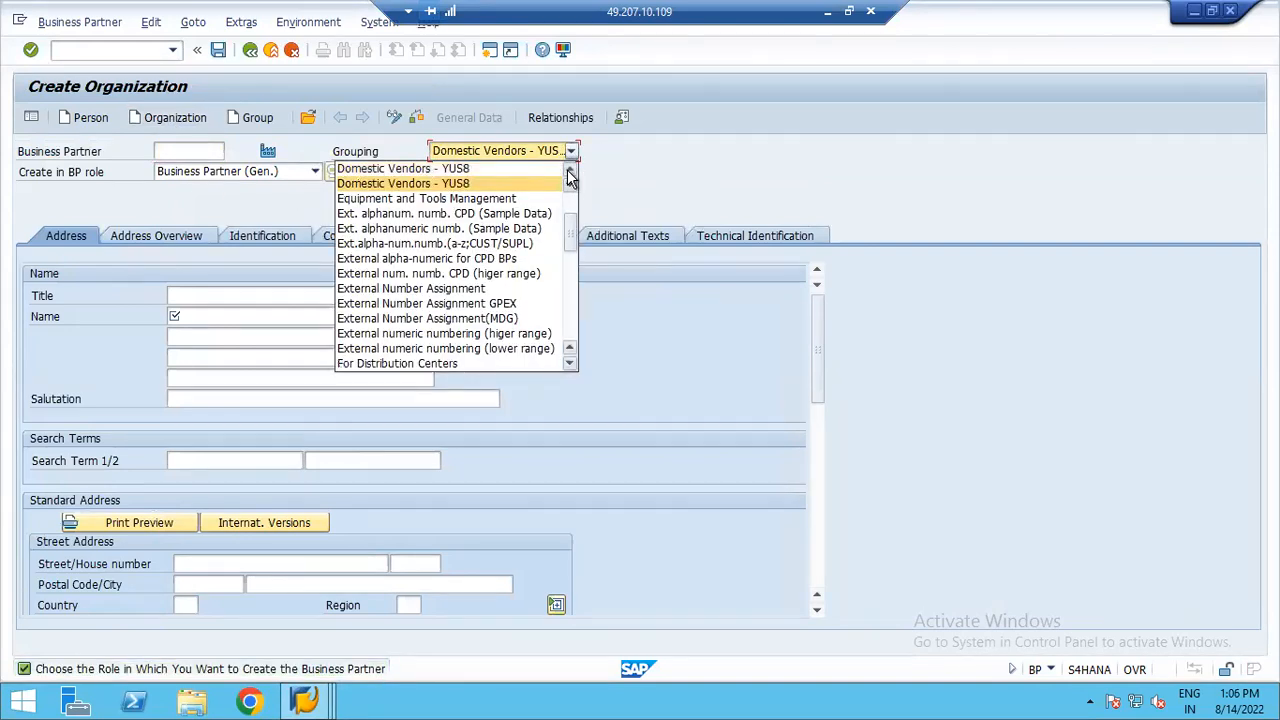
click(570, 177)
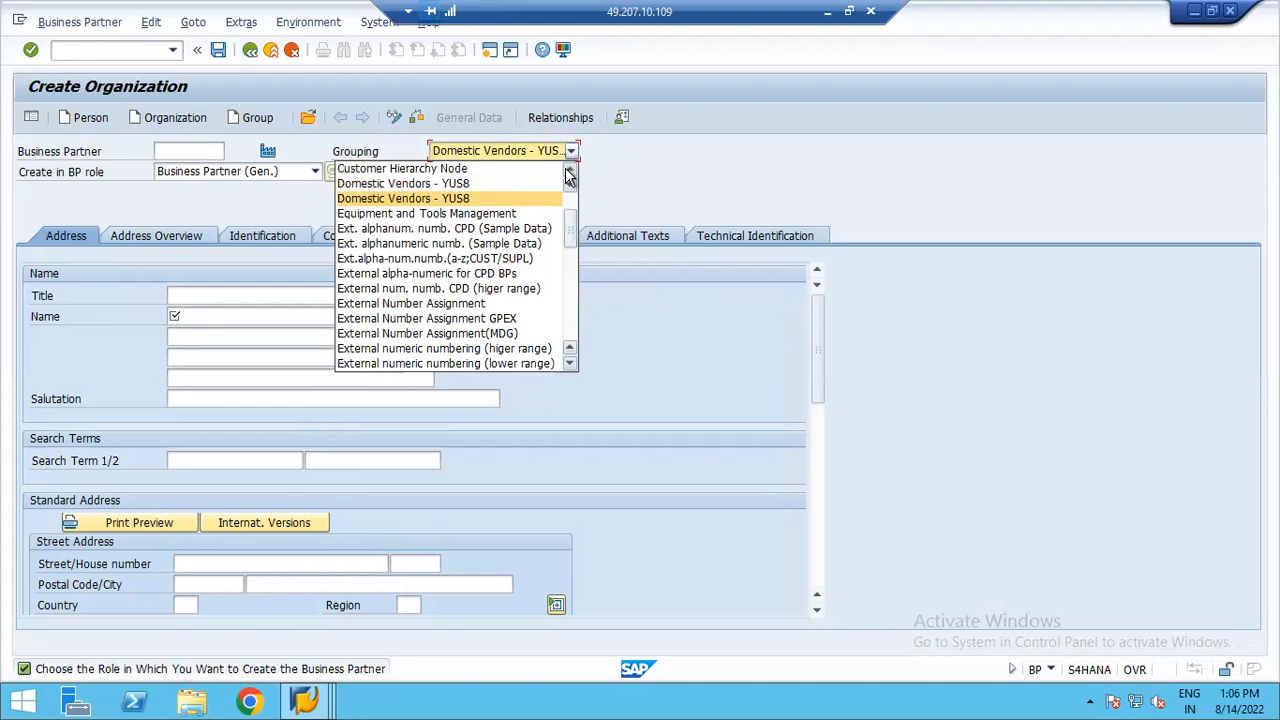
click(570, 177)
click(570, 177)
click(570, 177)
click(570, 177)
click(570, 177)
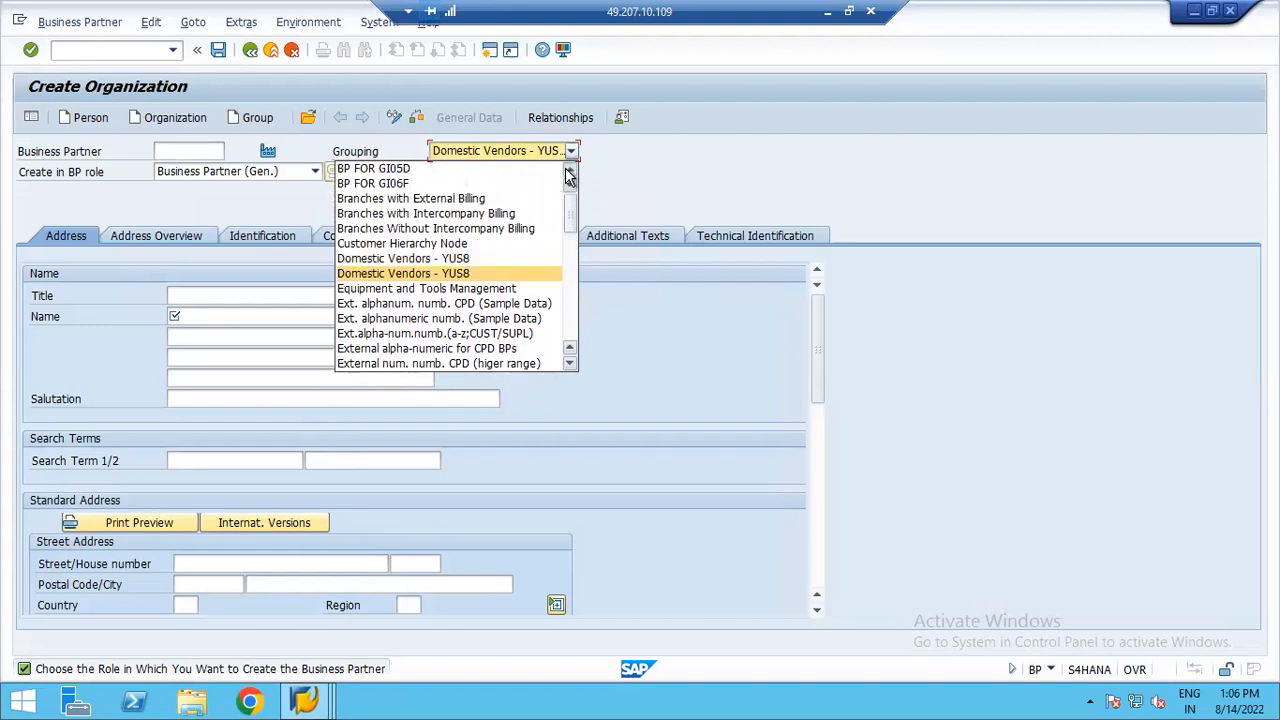
click(304, 700)
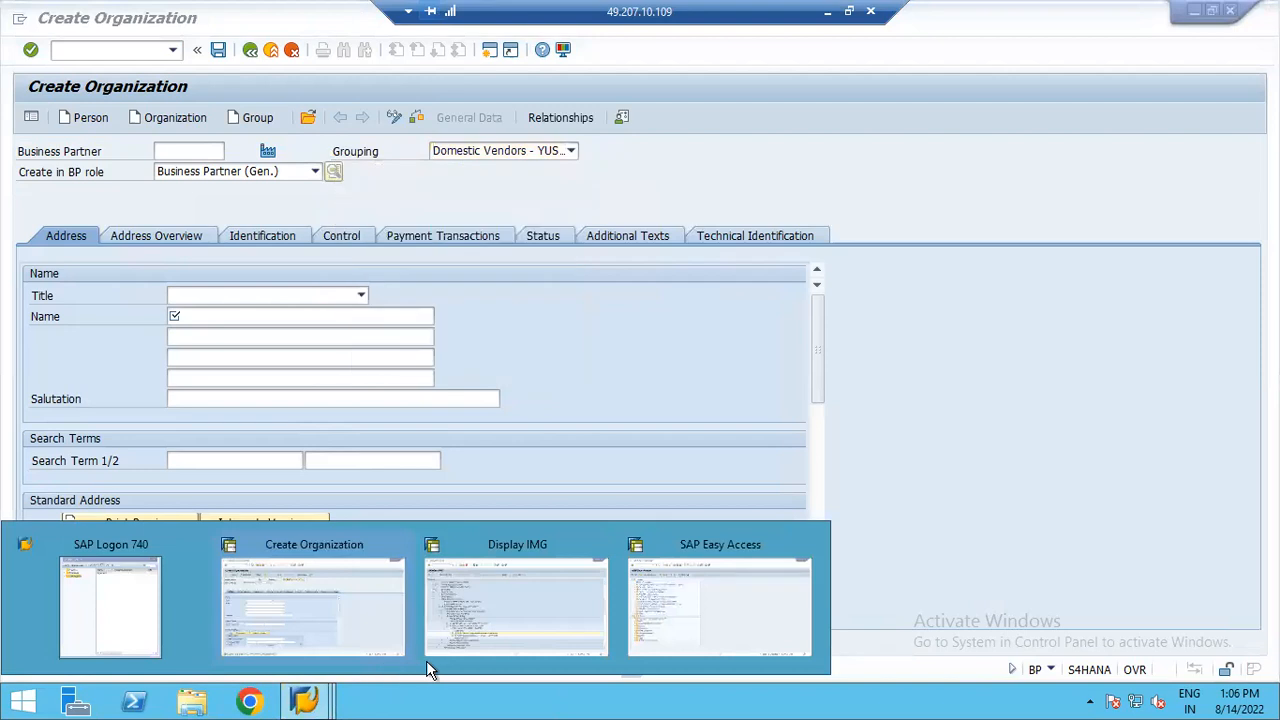
click(560, 600)
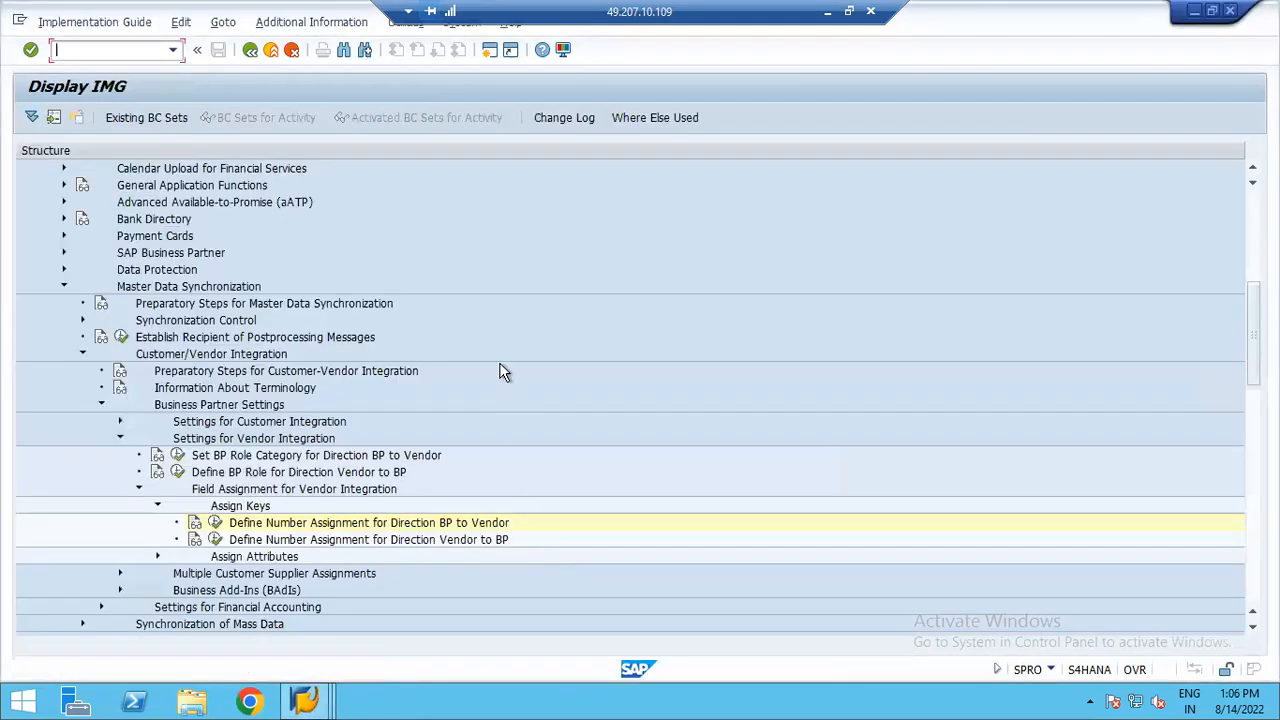
click(304, 700)
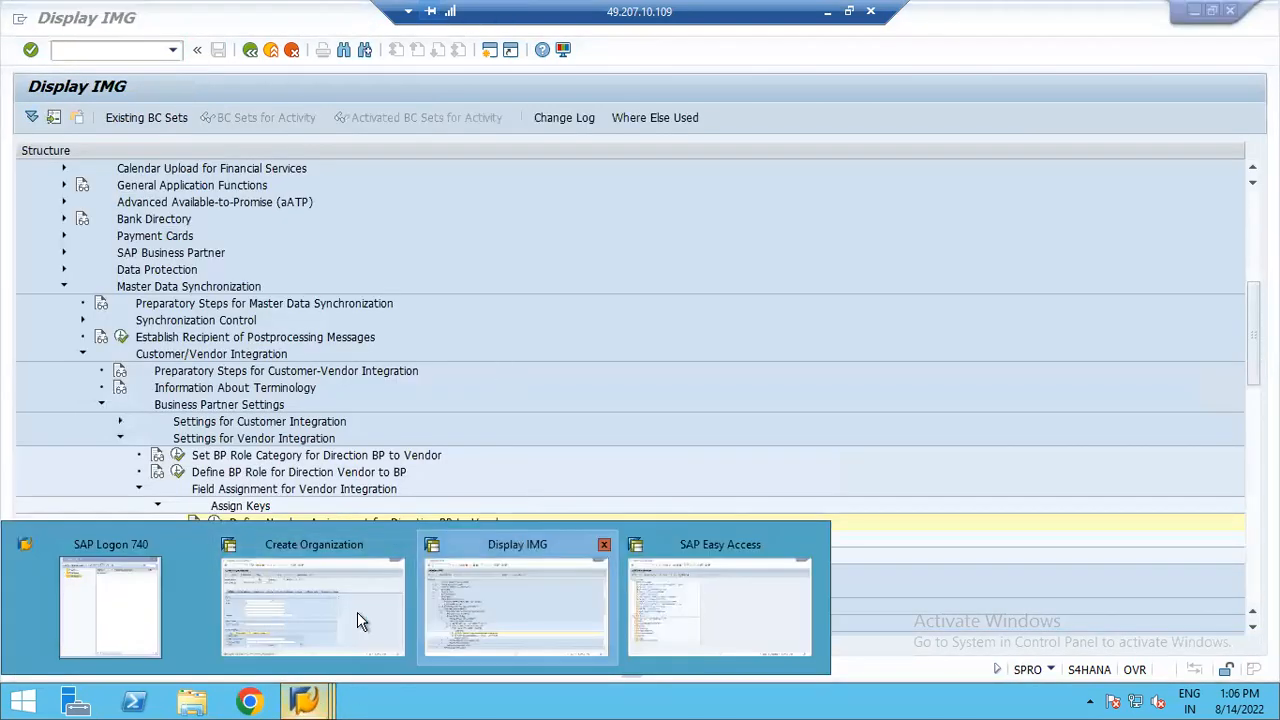
click(357, 612)
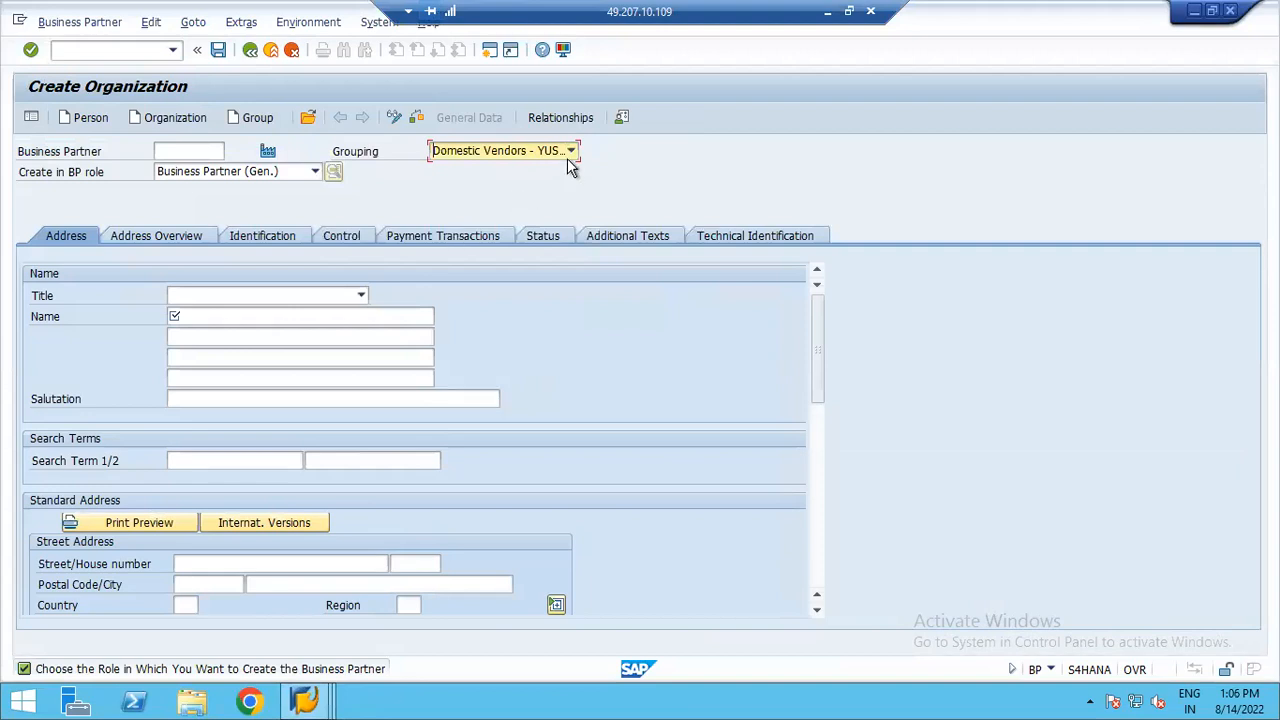
- Set the title to Company, enter the name IBM Internationa Consulting Ltd with a location line below it, and use IBM123 as search term 1
click(246, 298)
click(203, 315)
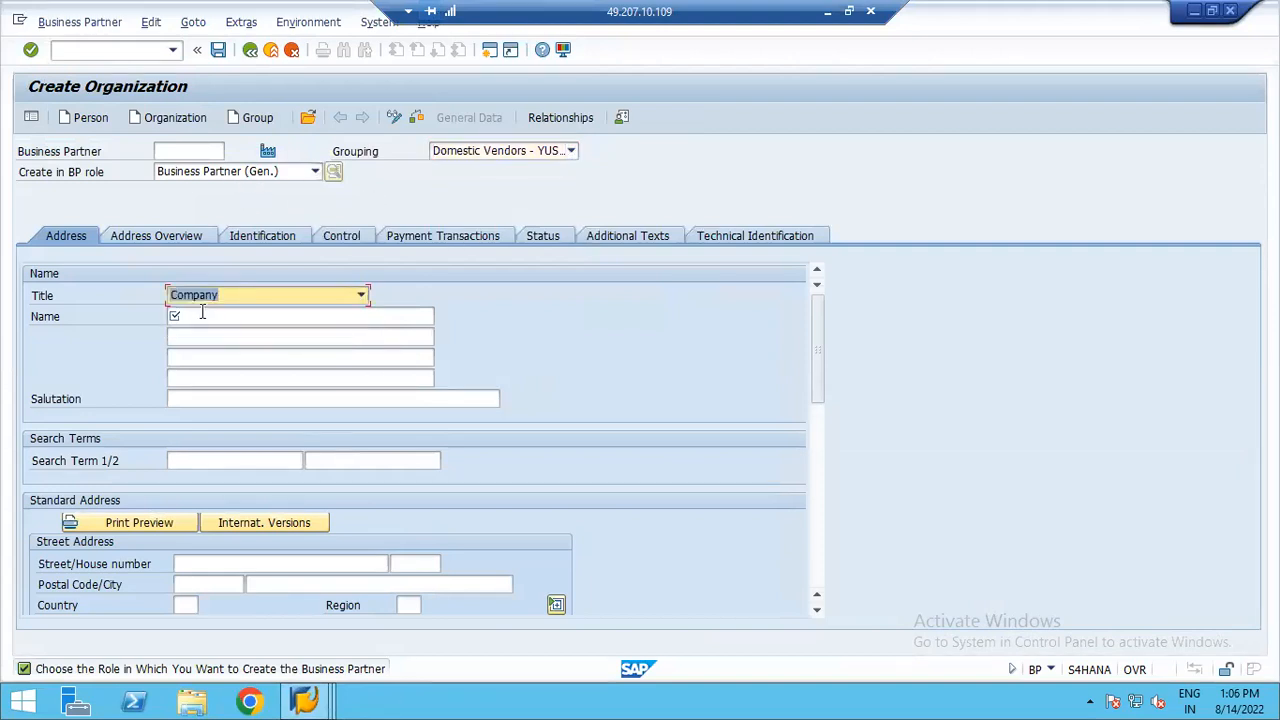
click(200, 316)
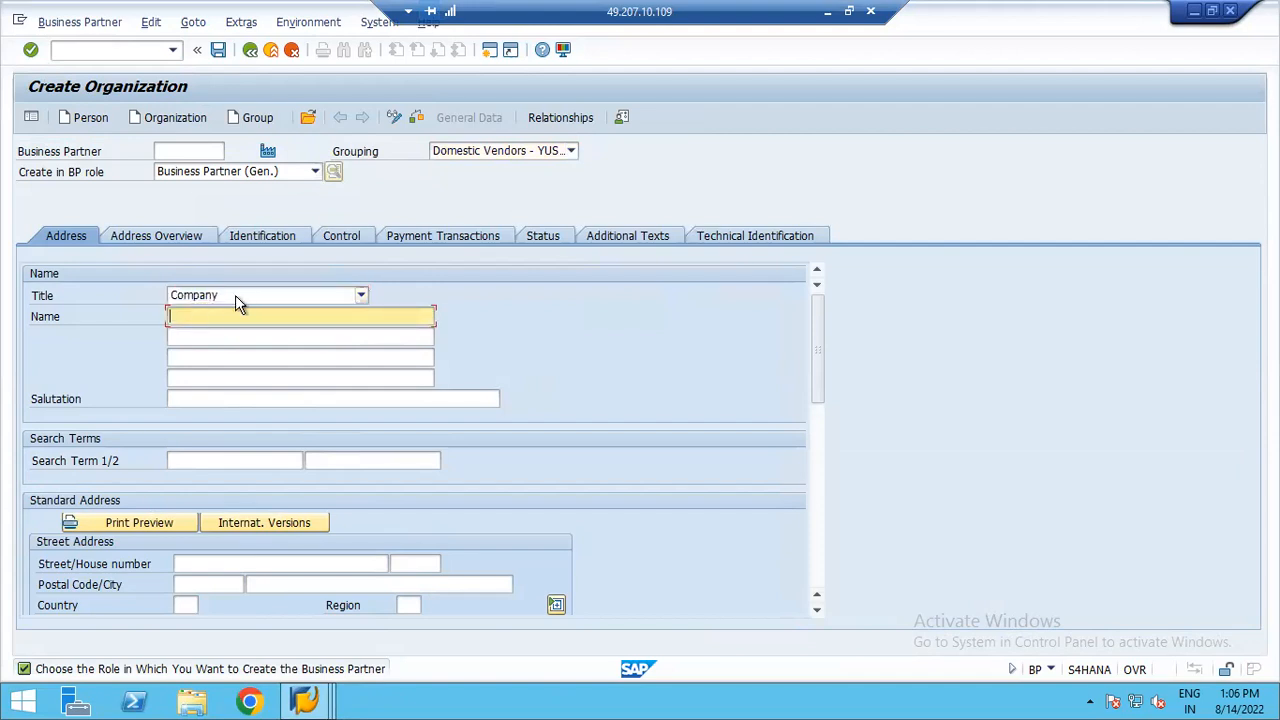
text(i)
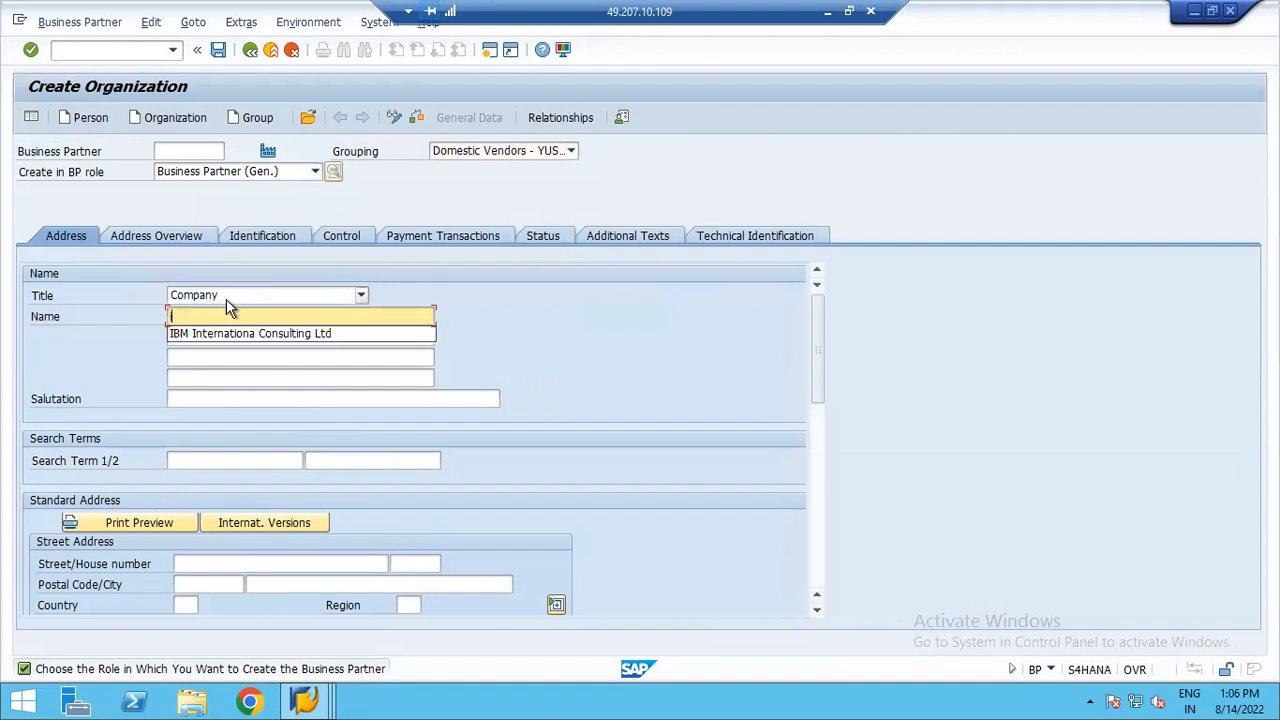
click(227, 334)
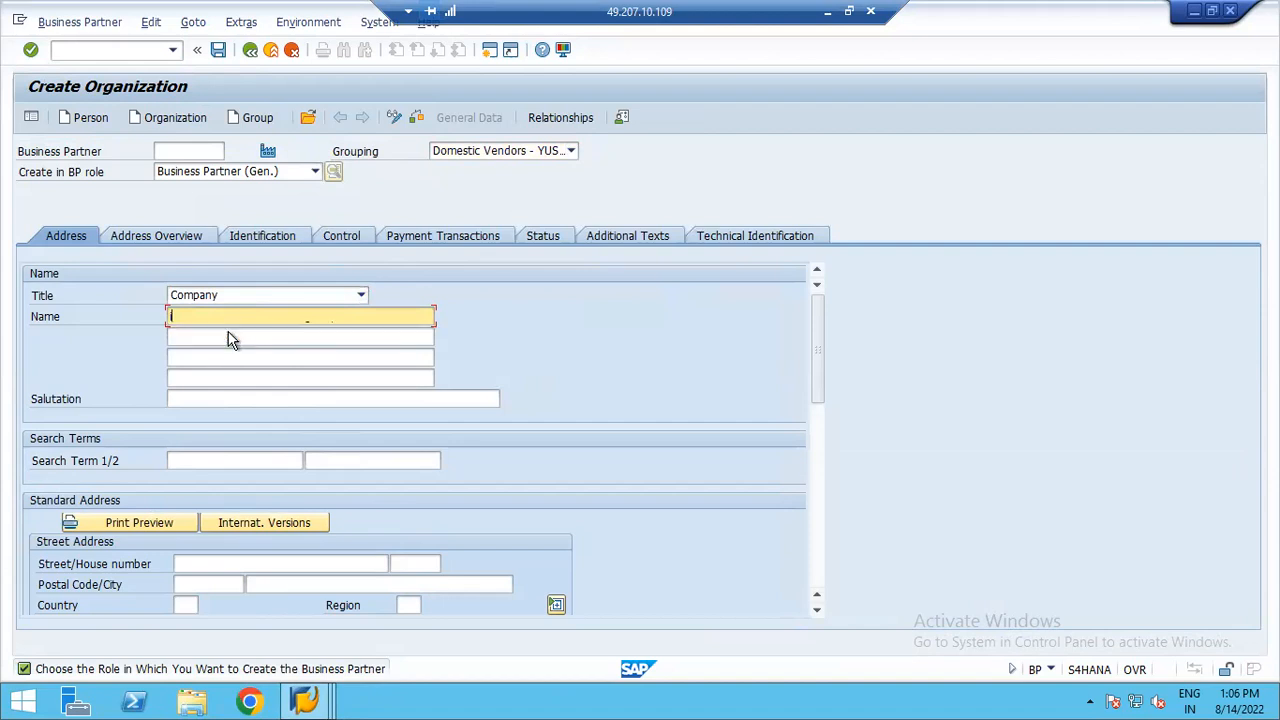
click(305, 331)
key(BackSpace)
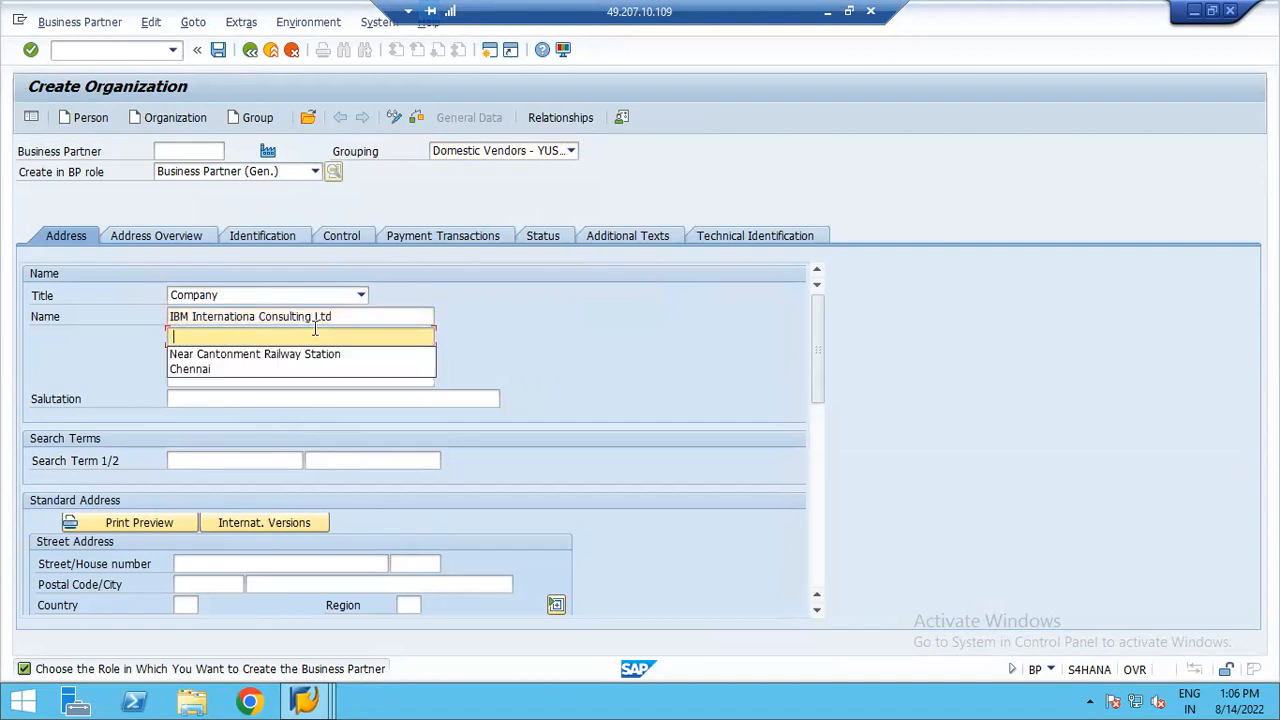
click(235, 351)
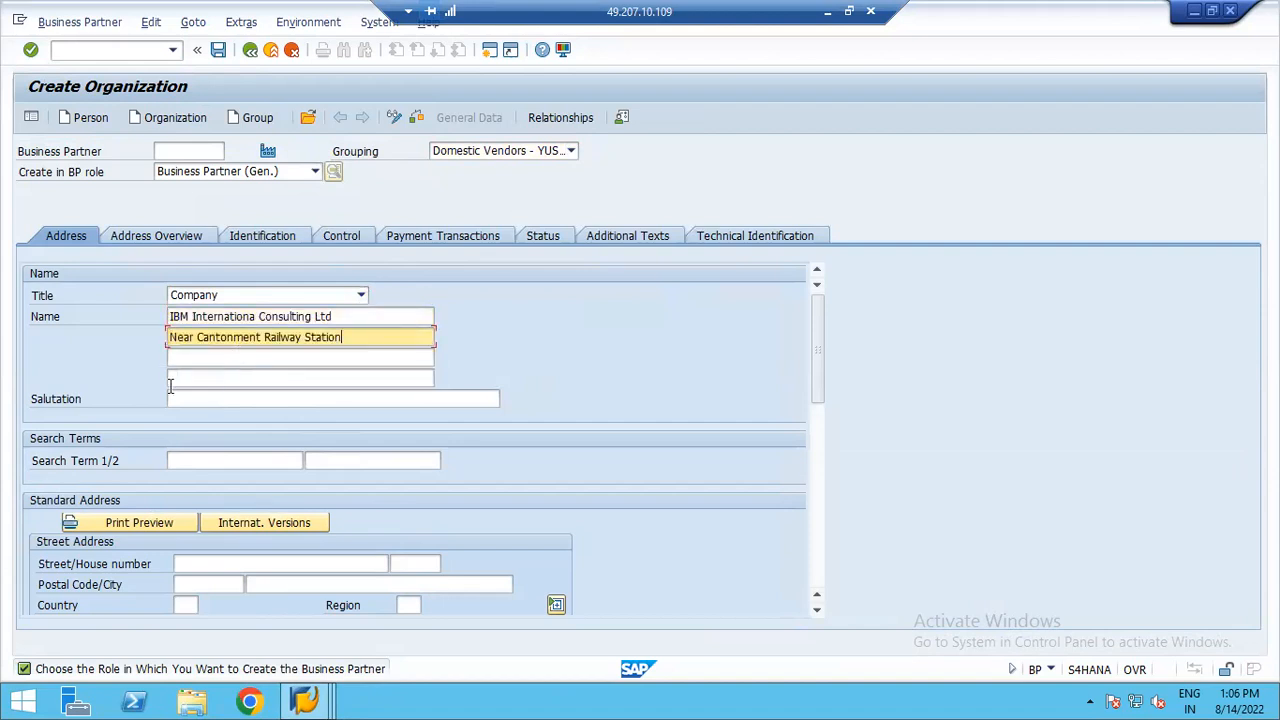
click(222, 460)
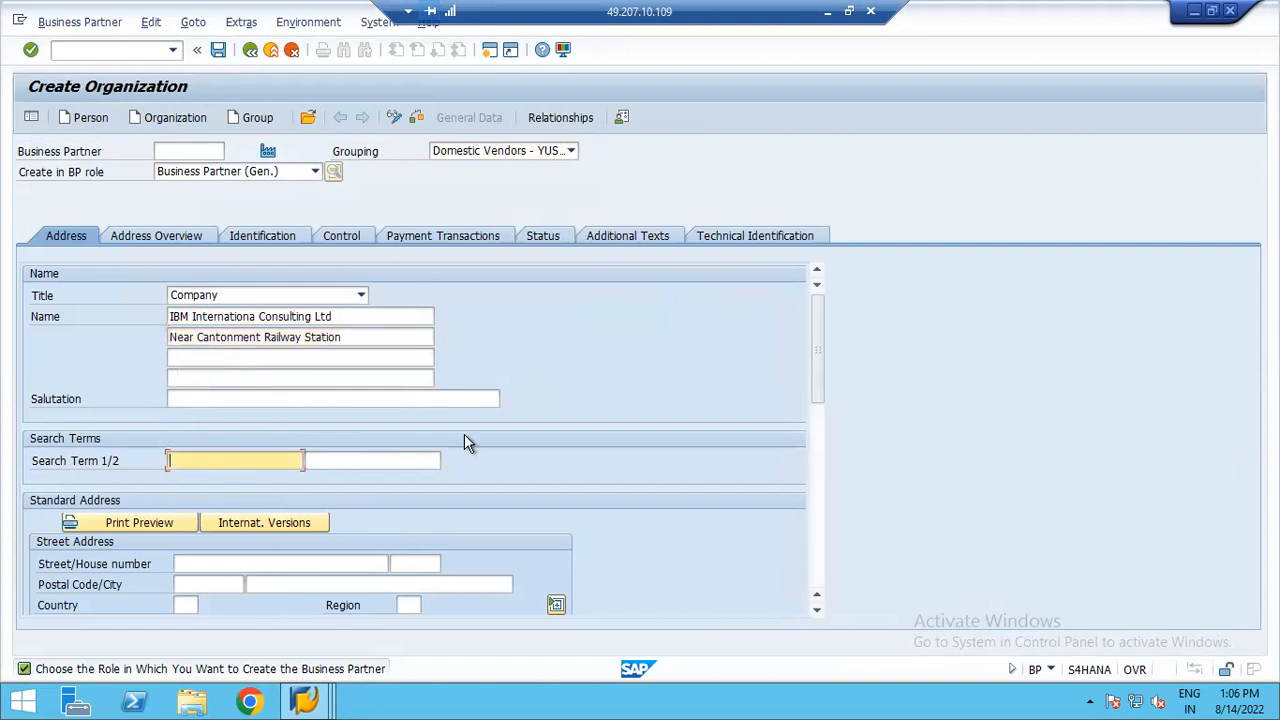
text(IBM123)
- Enter the company's street in the standard address
scroll(740, 514, down, 3)
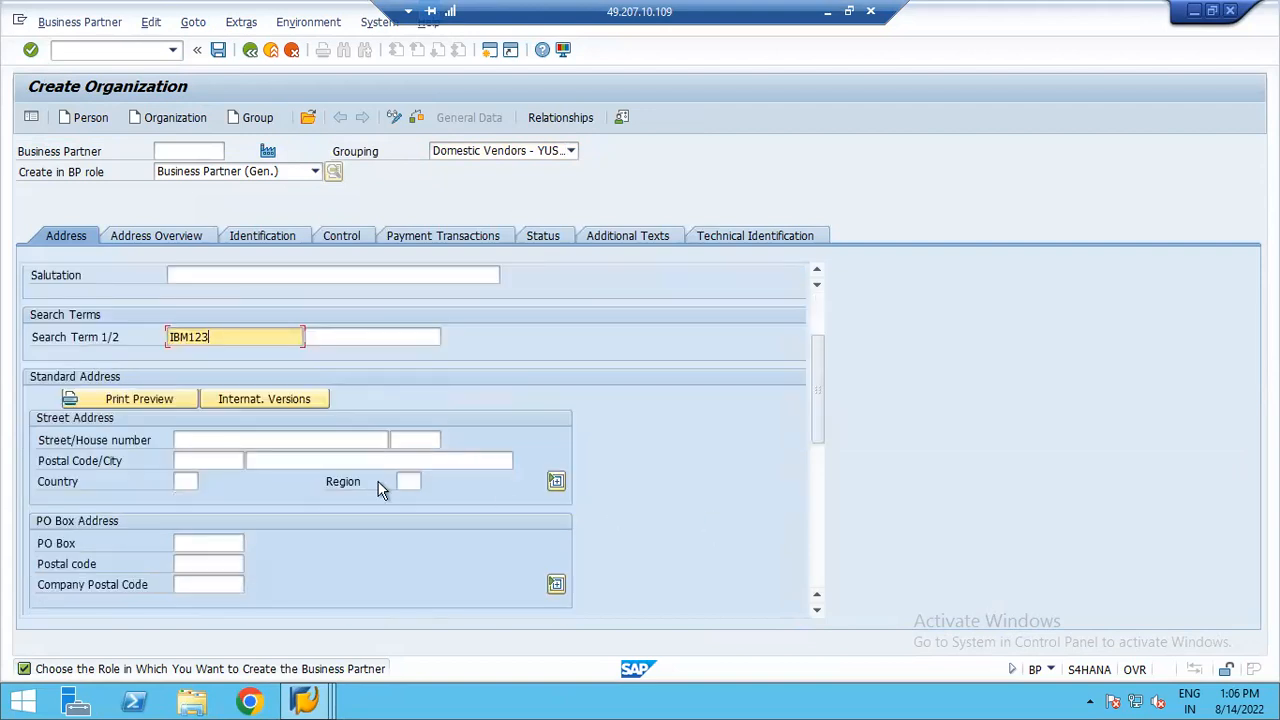
click(250, 440)
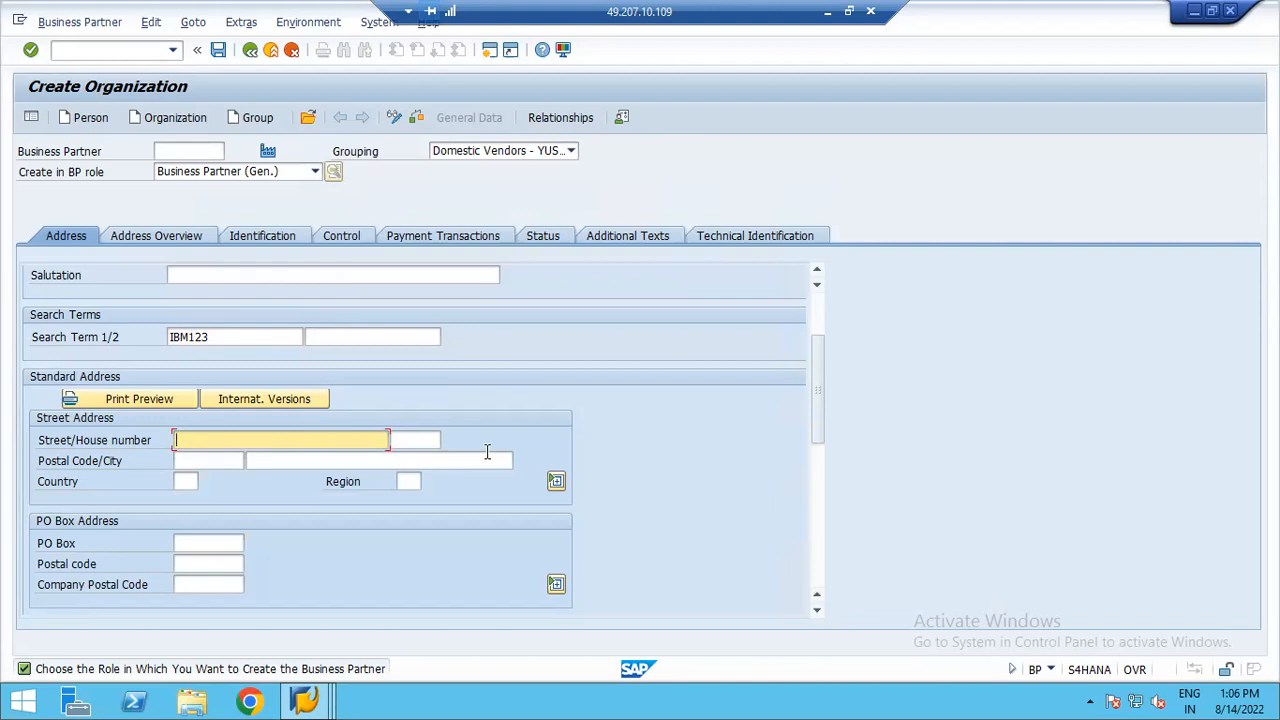
text(4th Cross, Near MG)
key(BackSpace)
text(MG Raod)
key(BackSpace)
key(BackSpace)
key(BackSpace)
text(OAD)
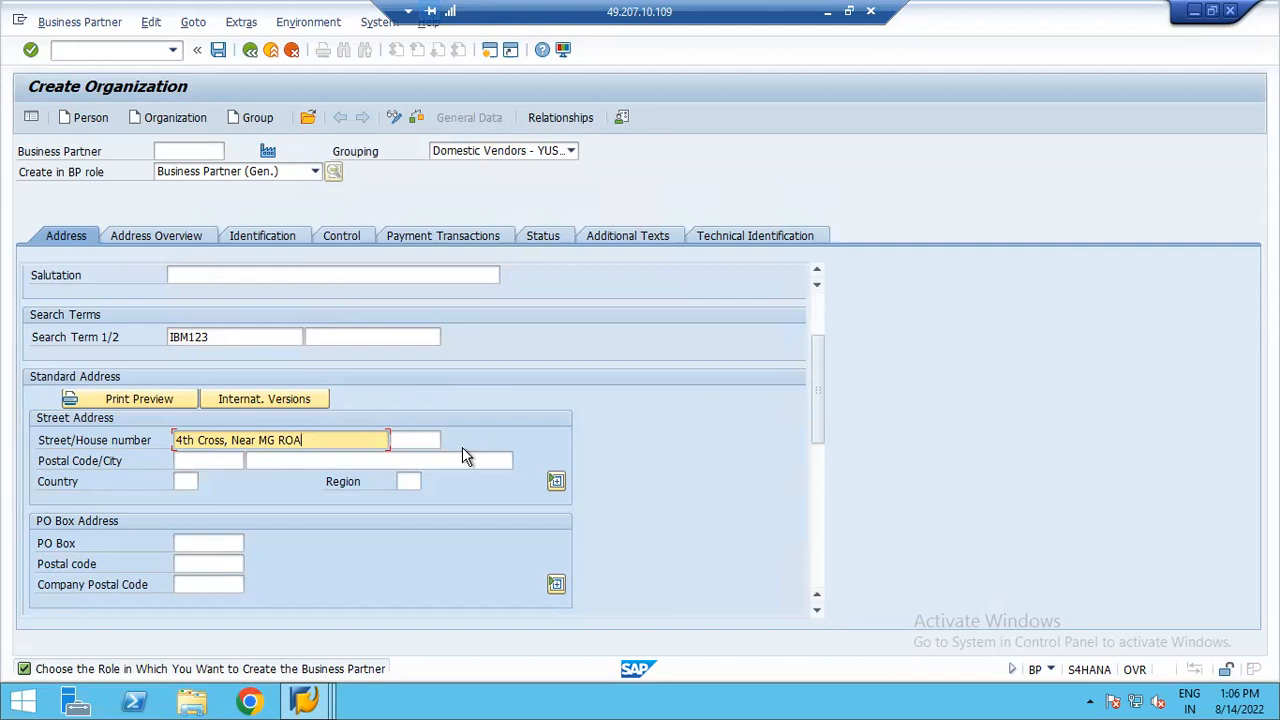
key(BackSpace)
key(BackSpace)
key(BackSpace)
text(oad Metro Stations)
key(Tab)
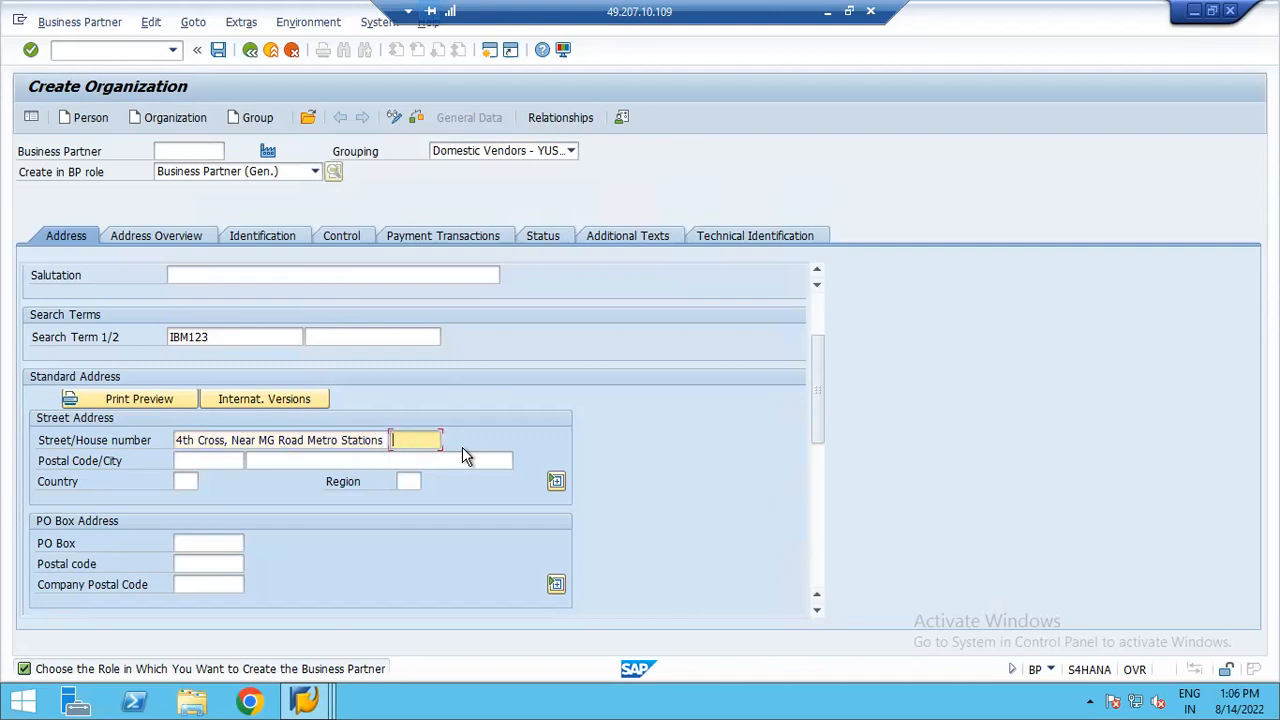
- Complete the street address with the house number, postal code and city, and set country IN and region 10
text(560032)
key(Tab)
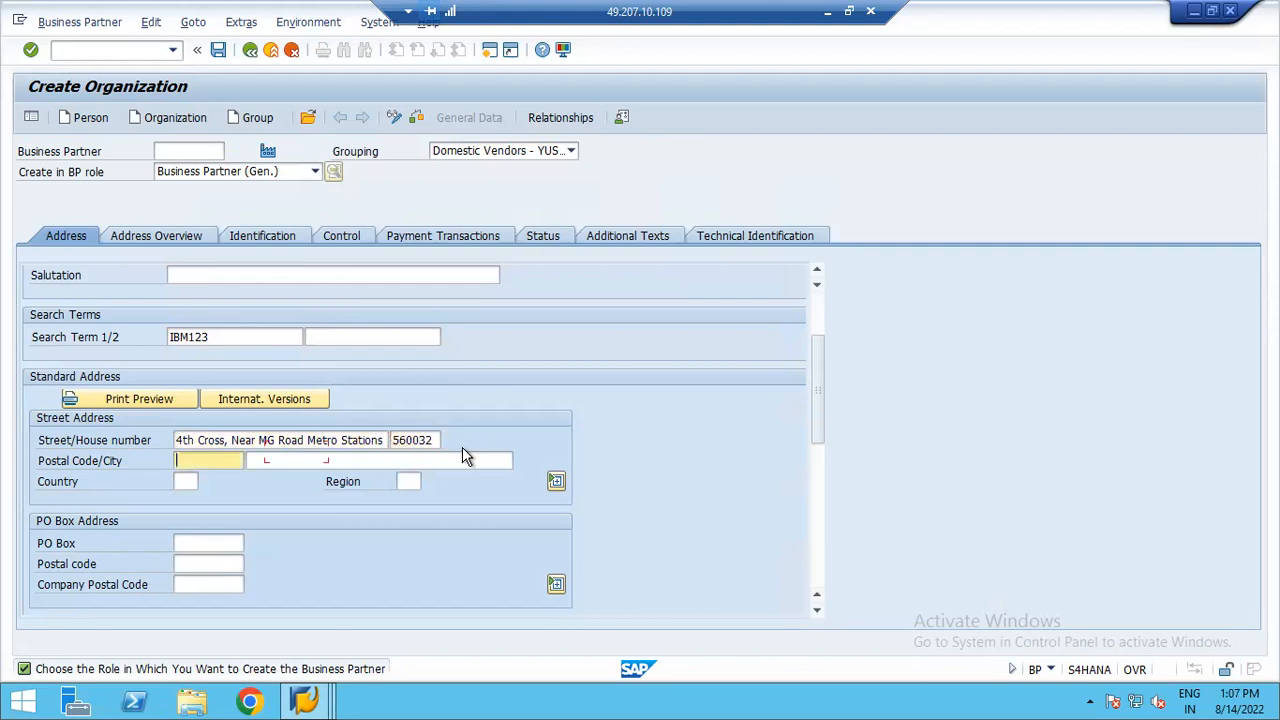
text(560032)
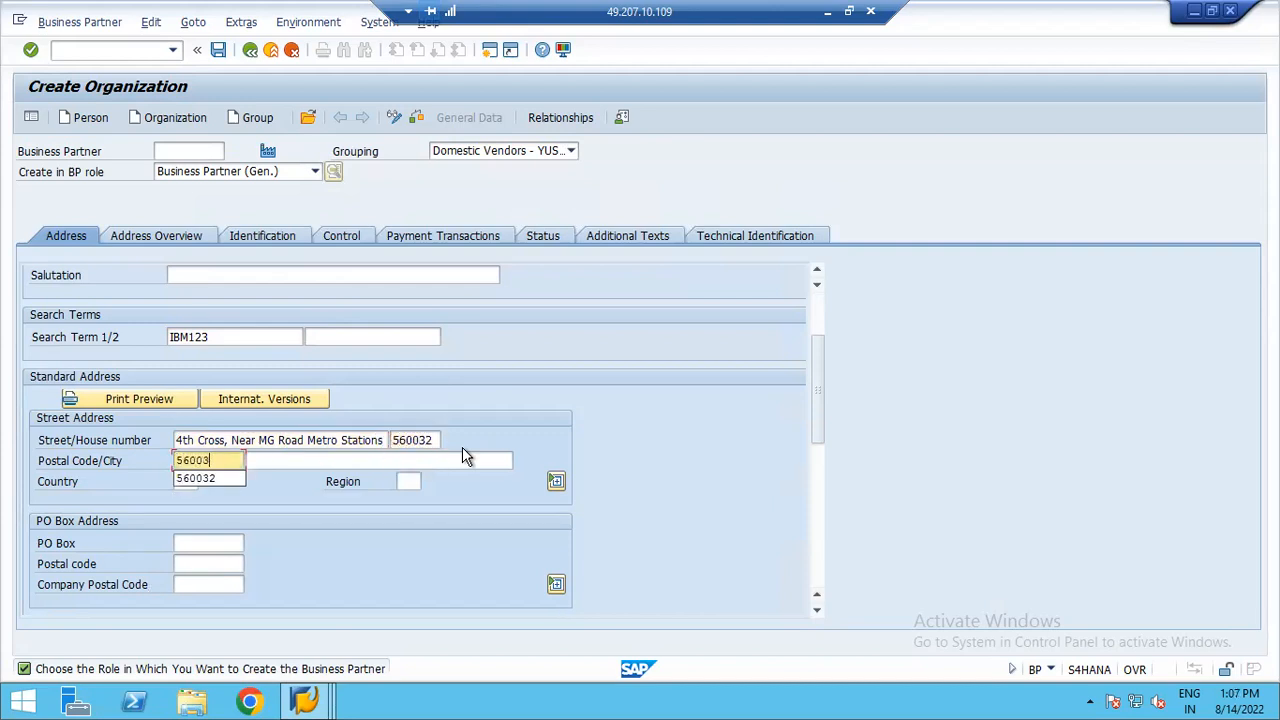
key(Tab)
text(Beng)
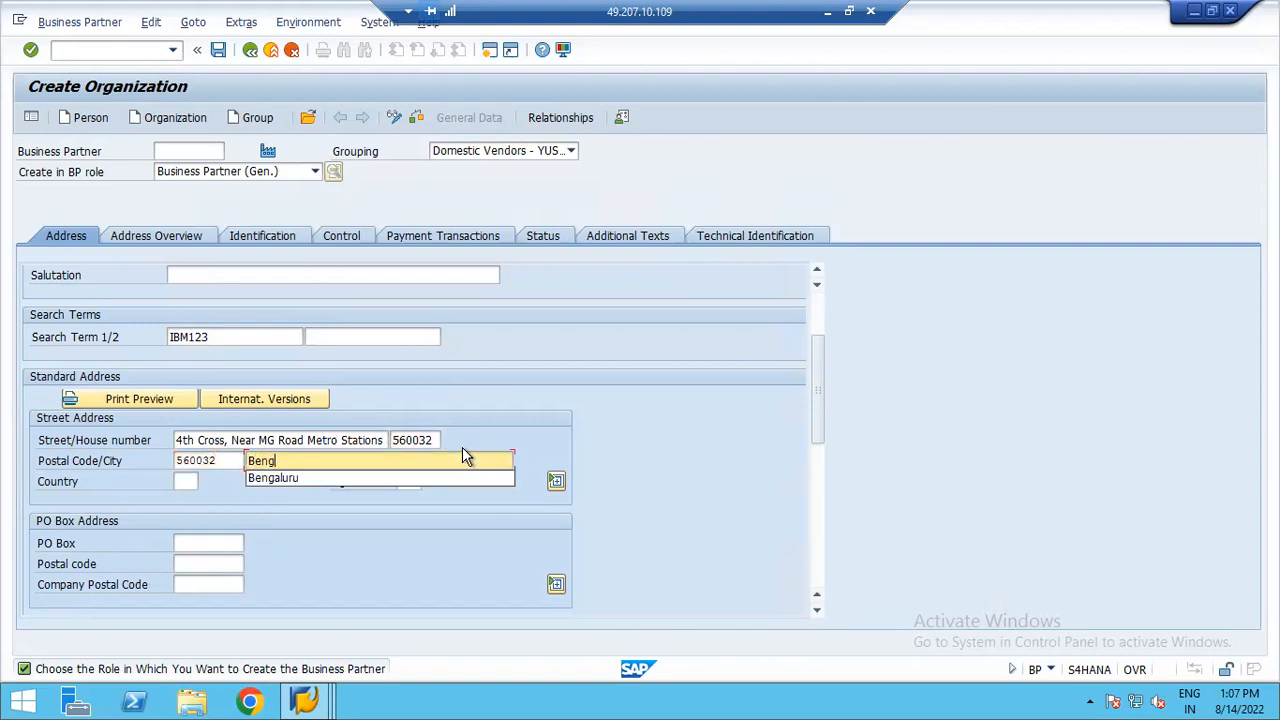
click(281, 484)
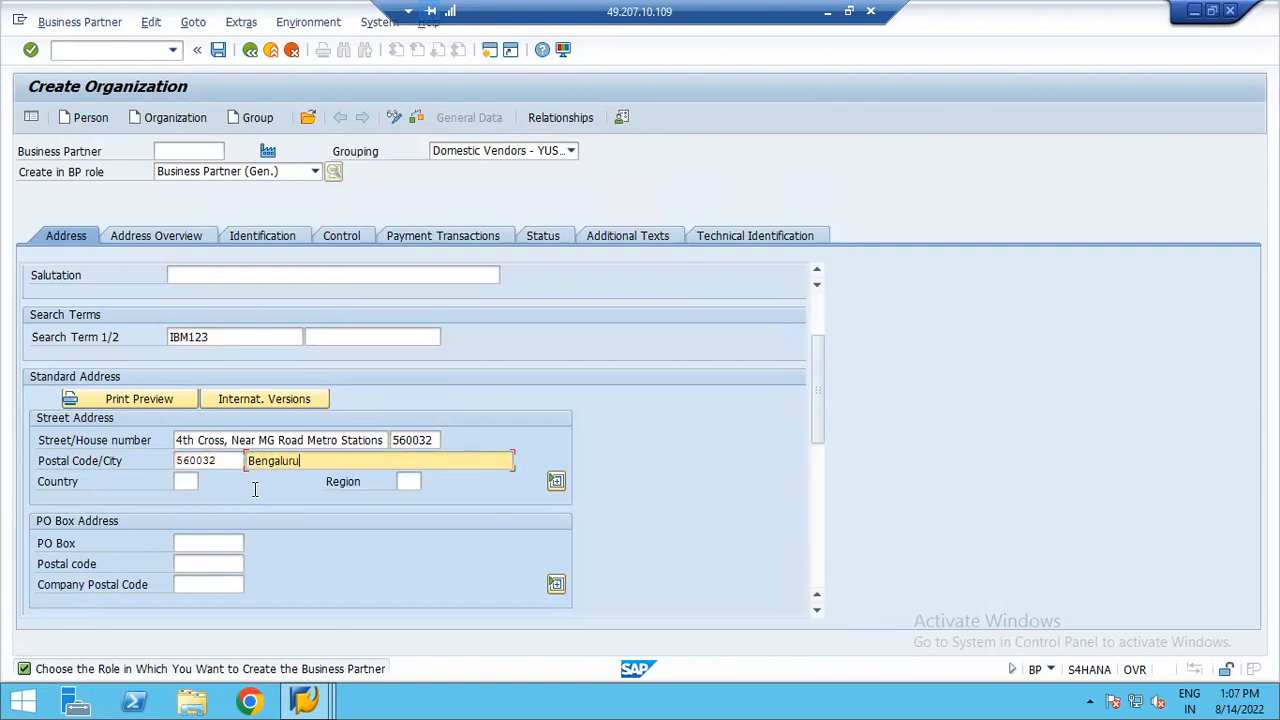
key(Tab)
text(IN)
key(Tab)
text(10)
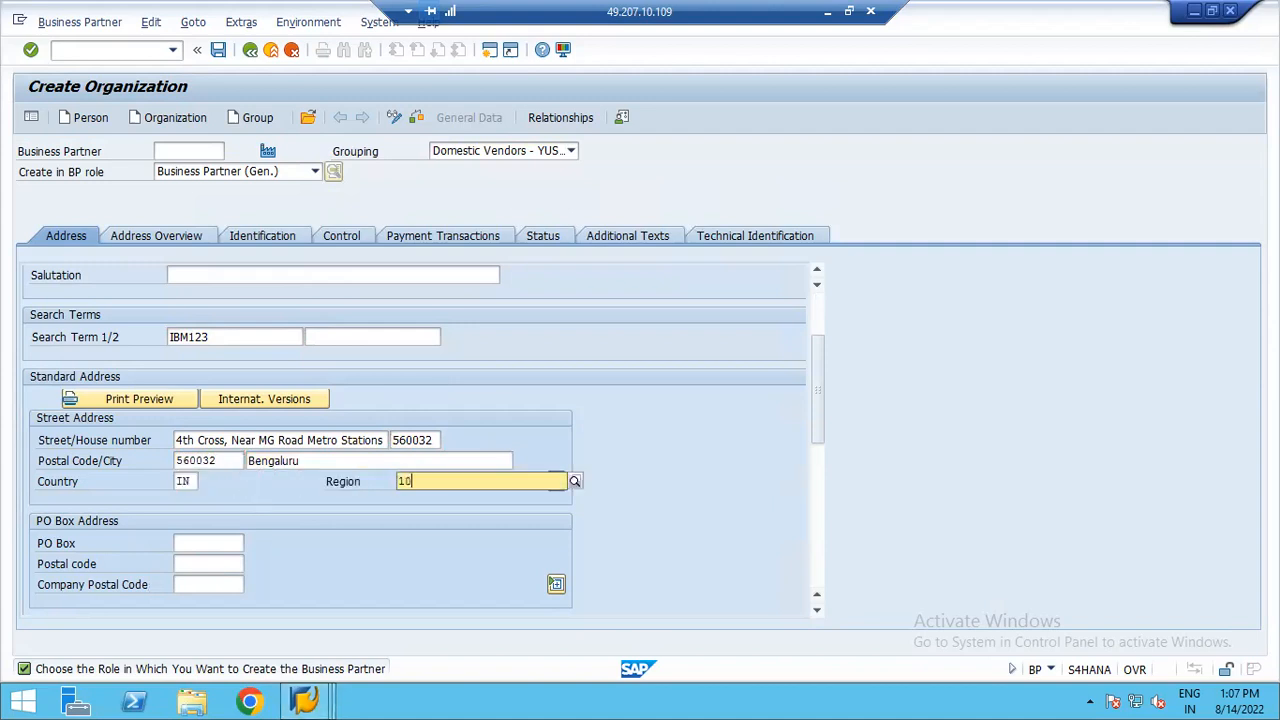
- Set the communication language to English and validate the organization's address entries
scroll(824, 421, down, 2)
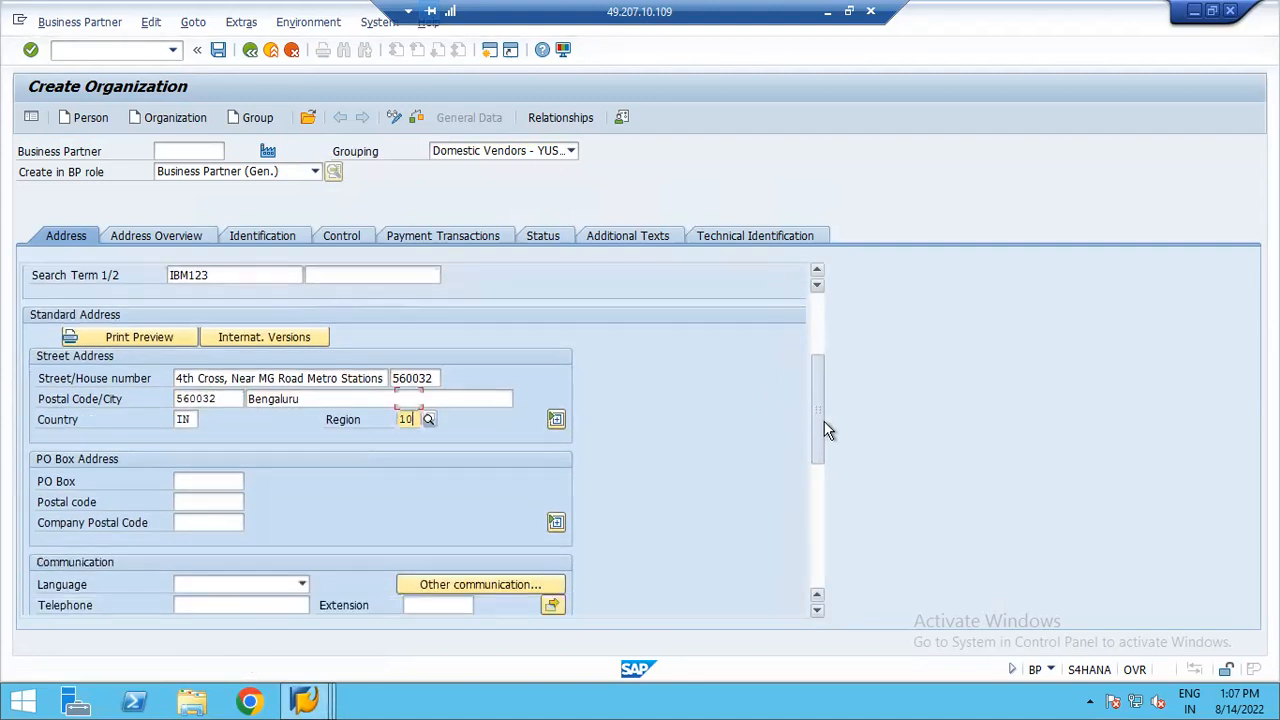
scroll(827, 447, down, 1)
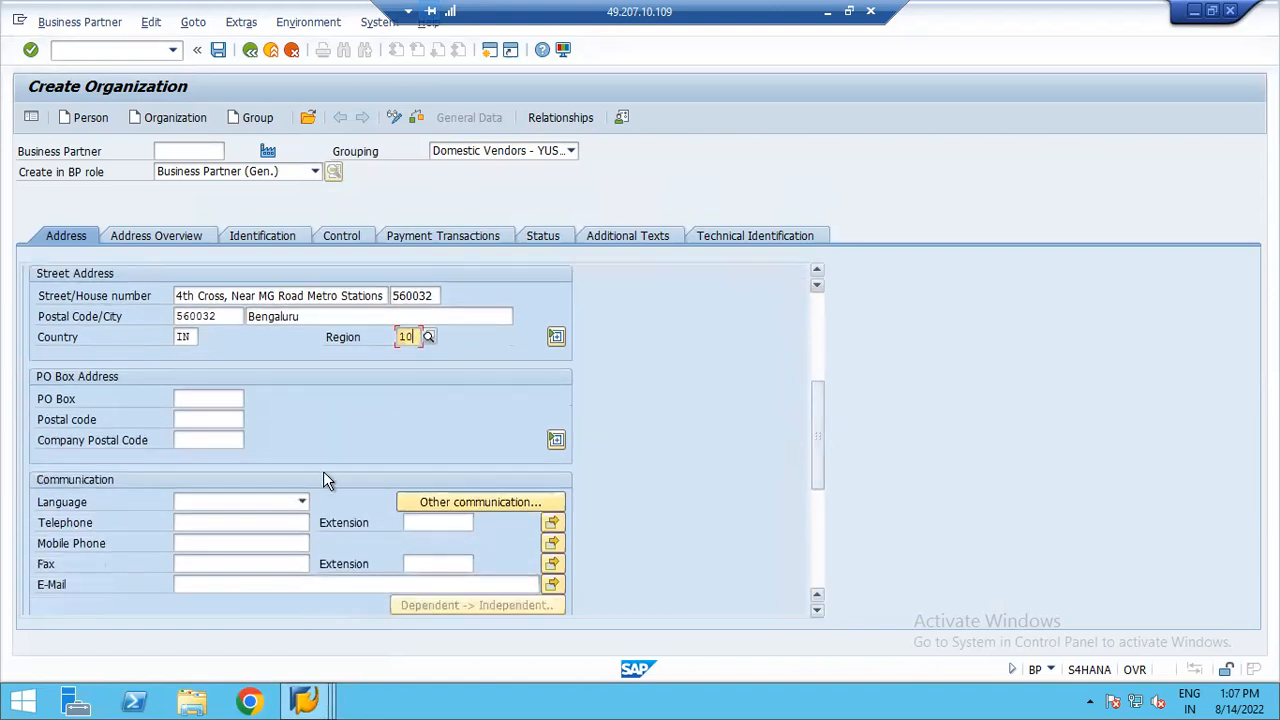
click(218, 503)
key(e)
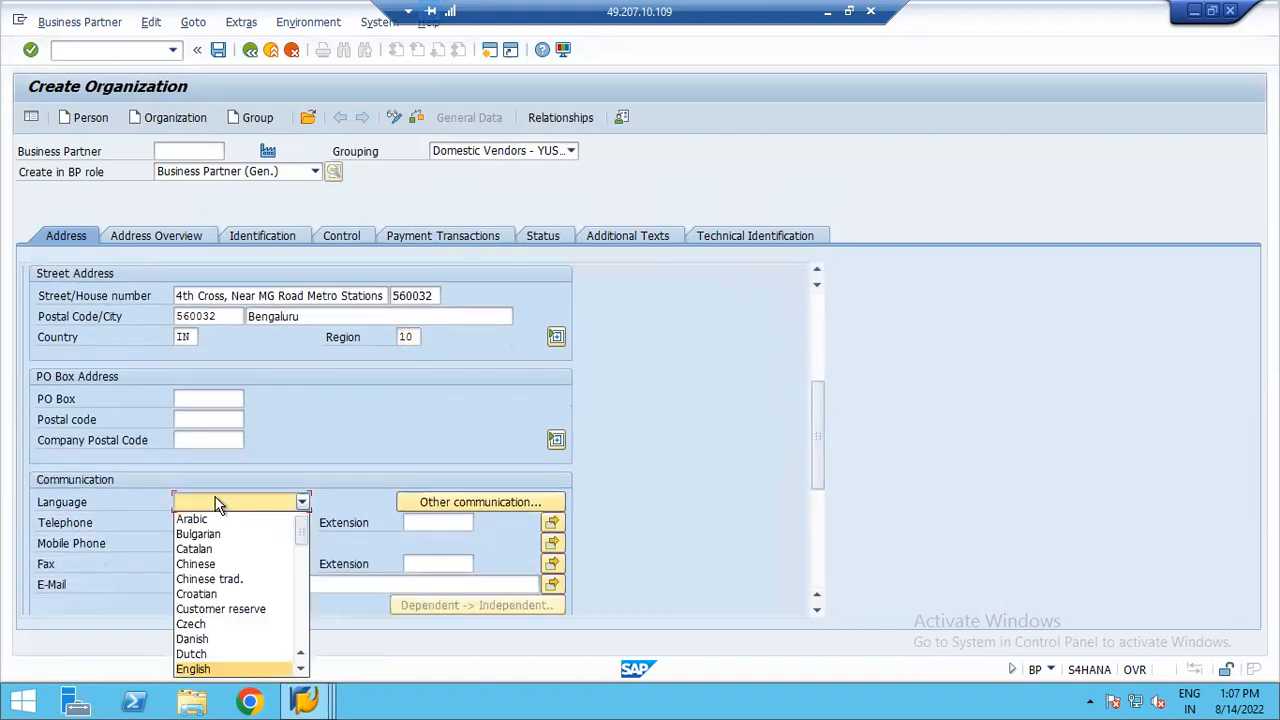
click(200, 668)
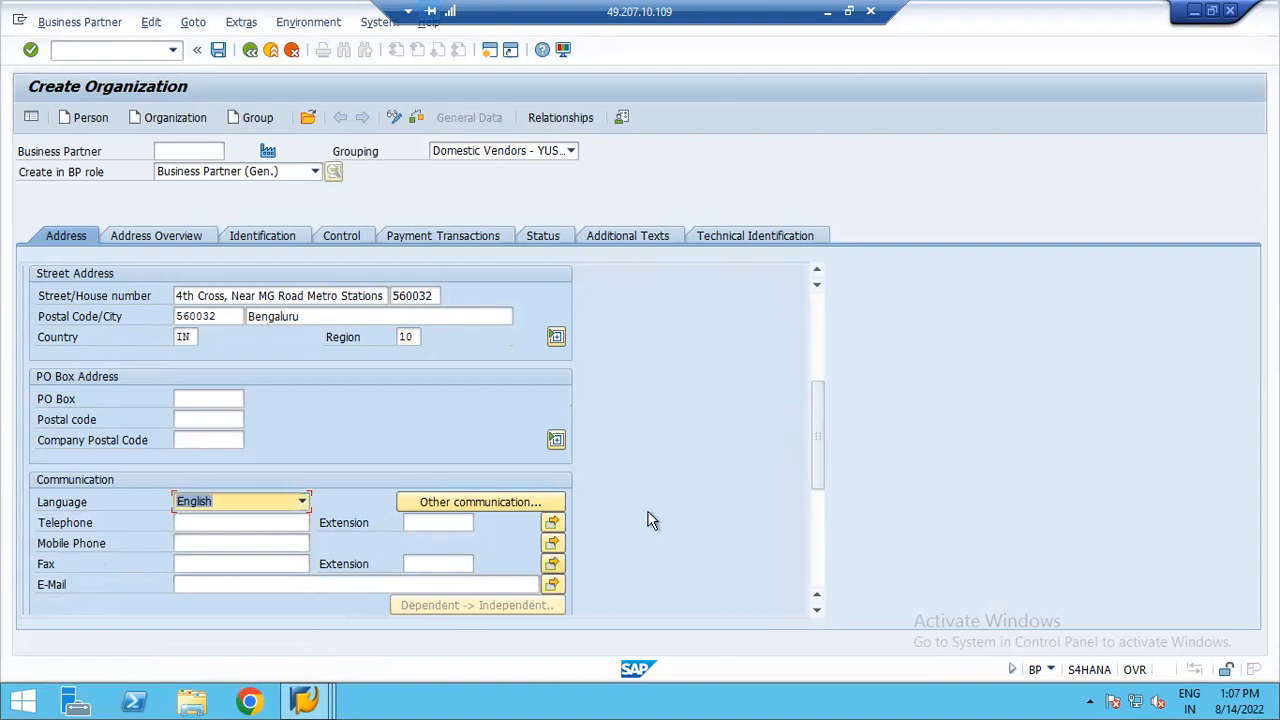
drag(814, 442, 817, 334)
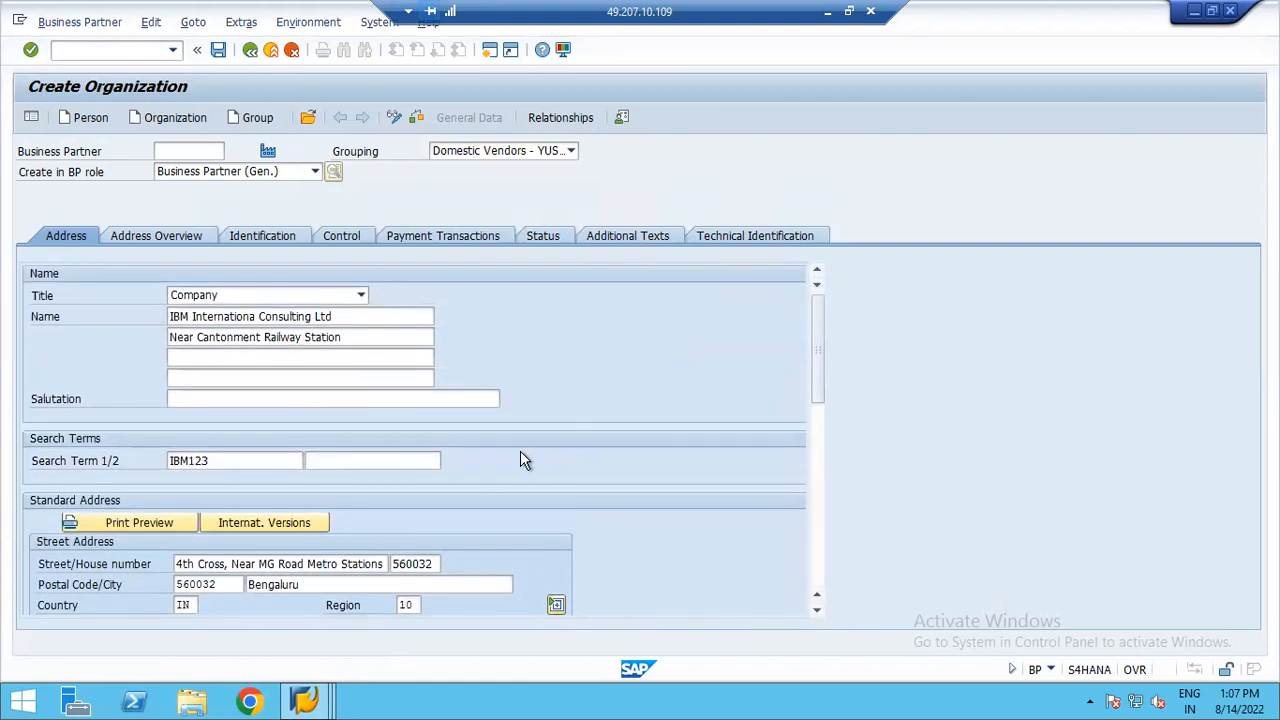
key(Return)
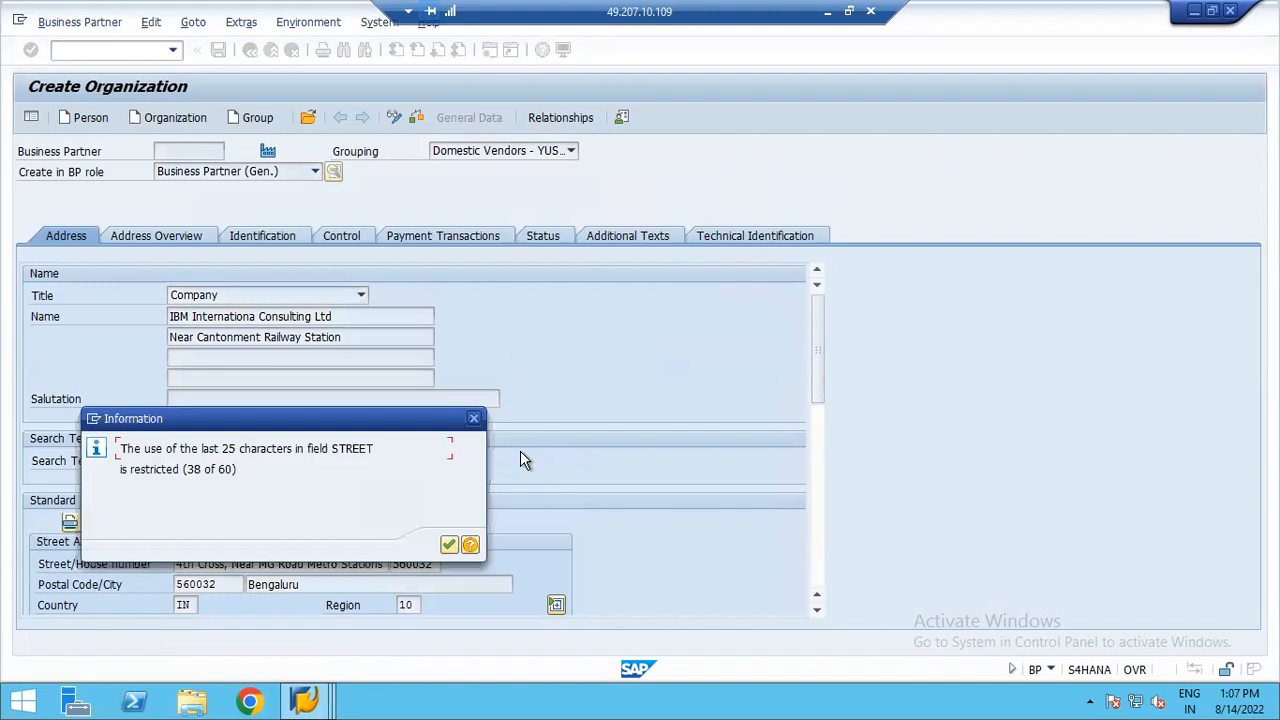
click(449, 544)
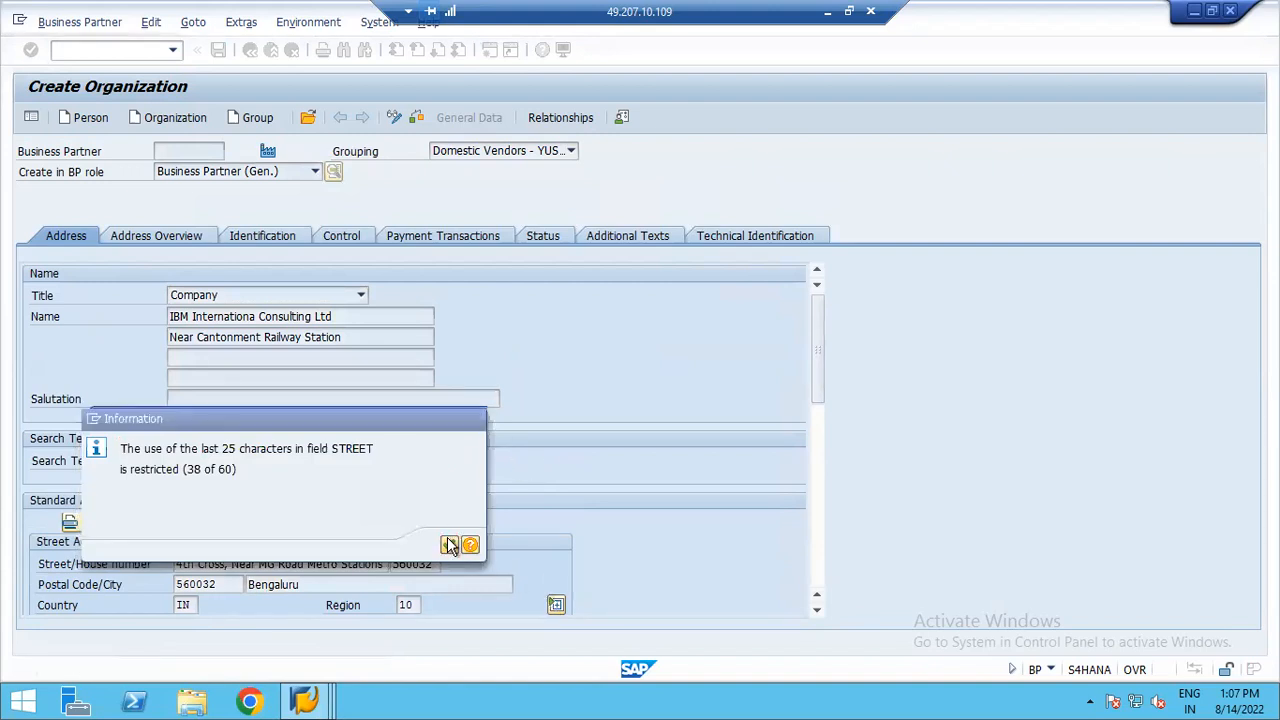
- Look through the address overview, identification, payment and technical identification data without entering anything, and save the new organization
click(145, 239)
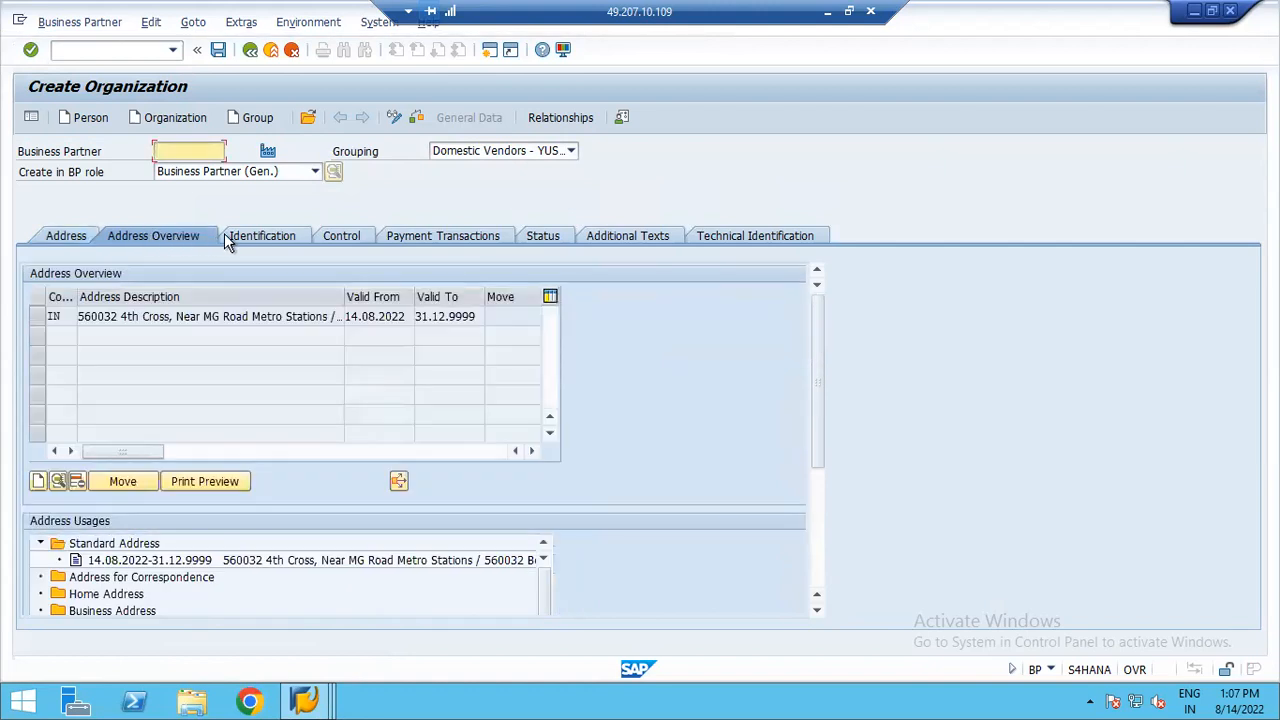
click(338, 240)
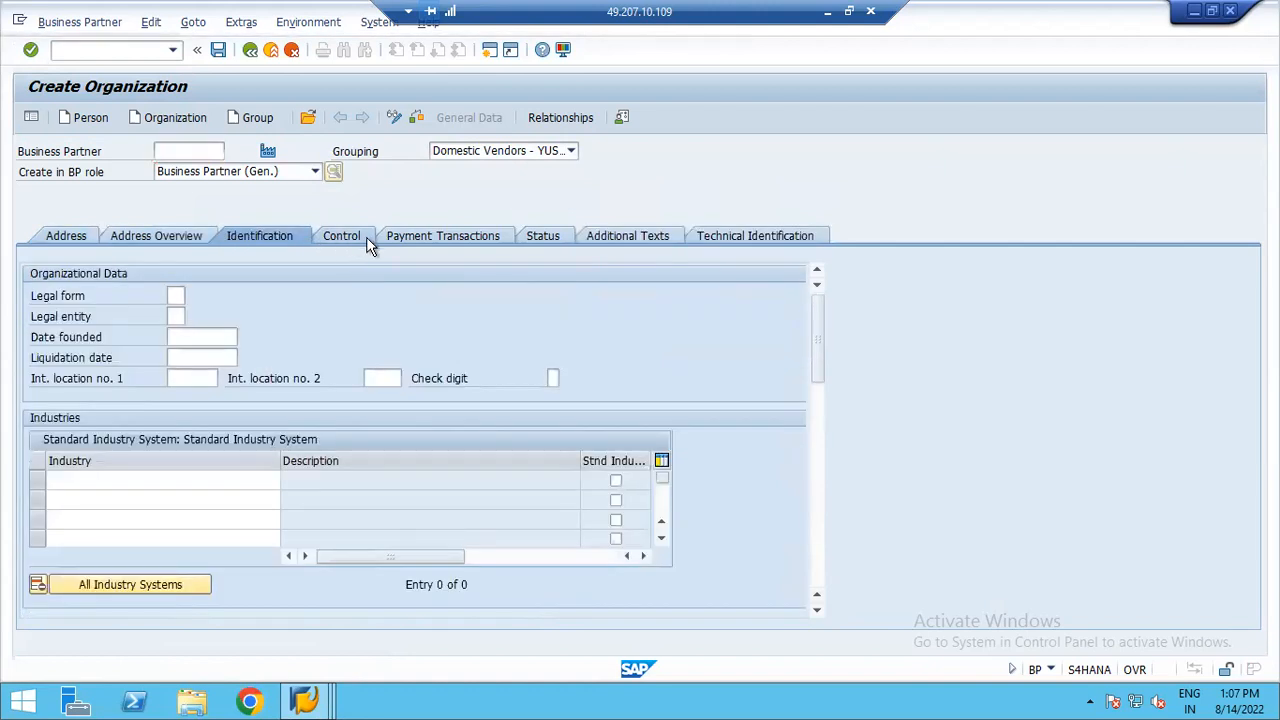
click(541, 245)
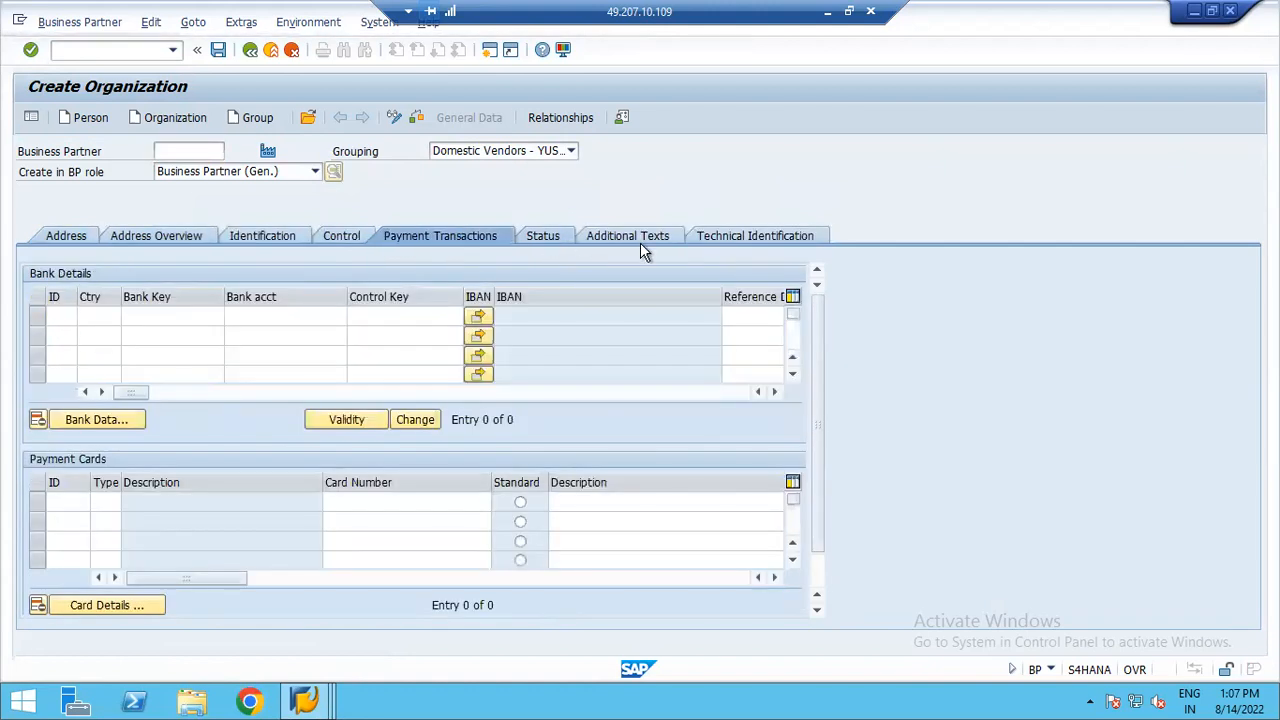
click(697, 248)
click(737, 246)
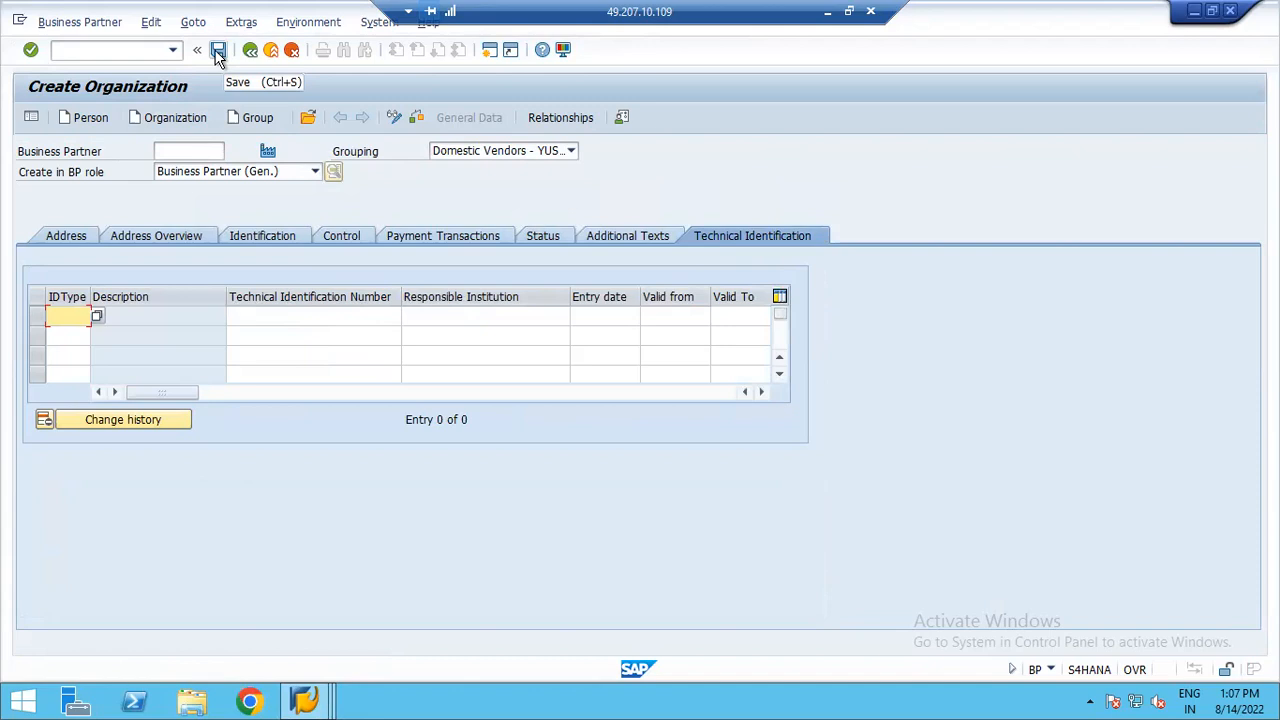
click(219, 55)
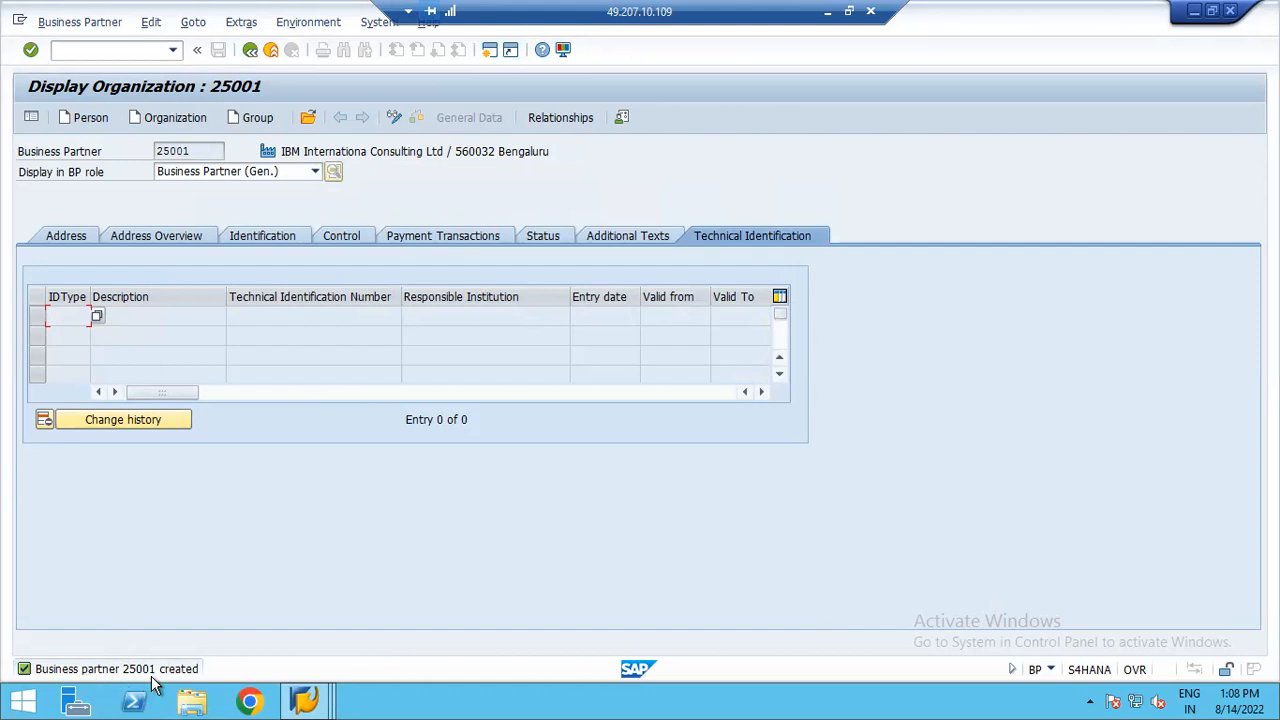
- Switch the new organization to change mode and extend it with the BP role Partner w. Vendor Account
click(393, 119)
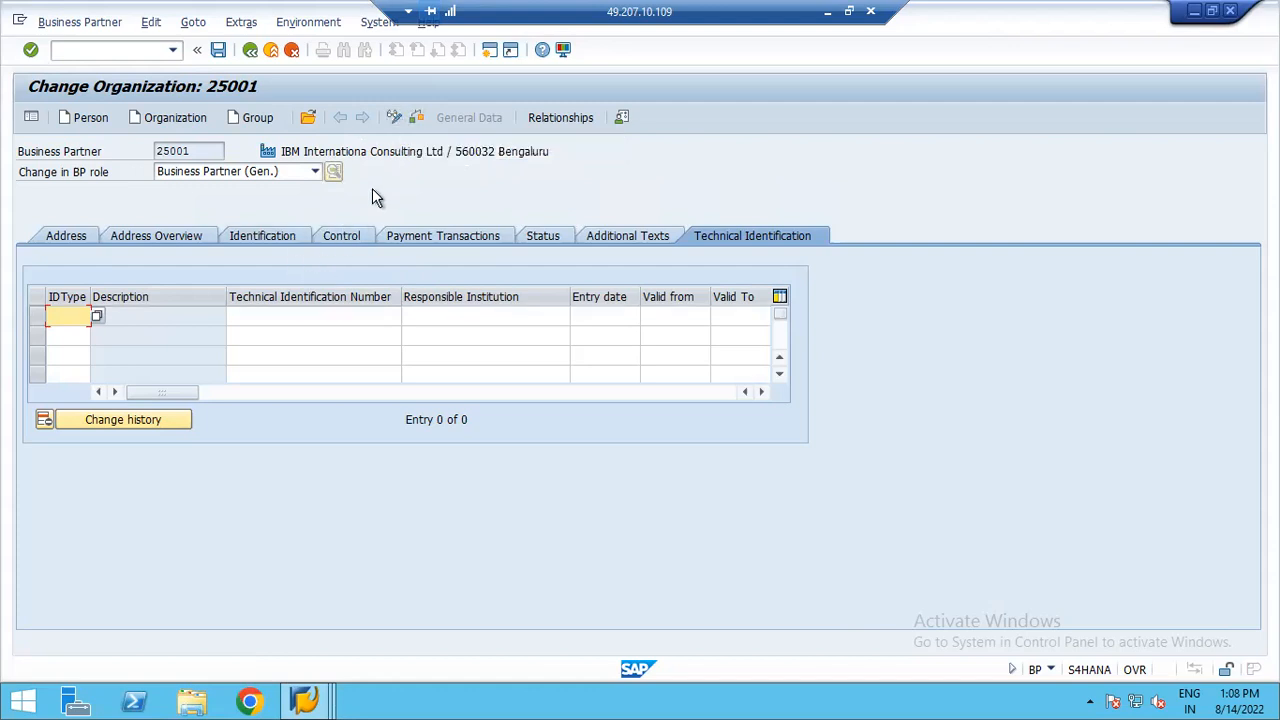
click(314, 171)
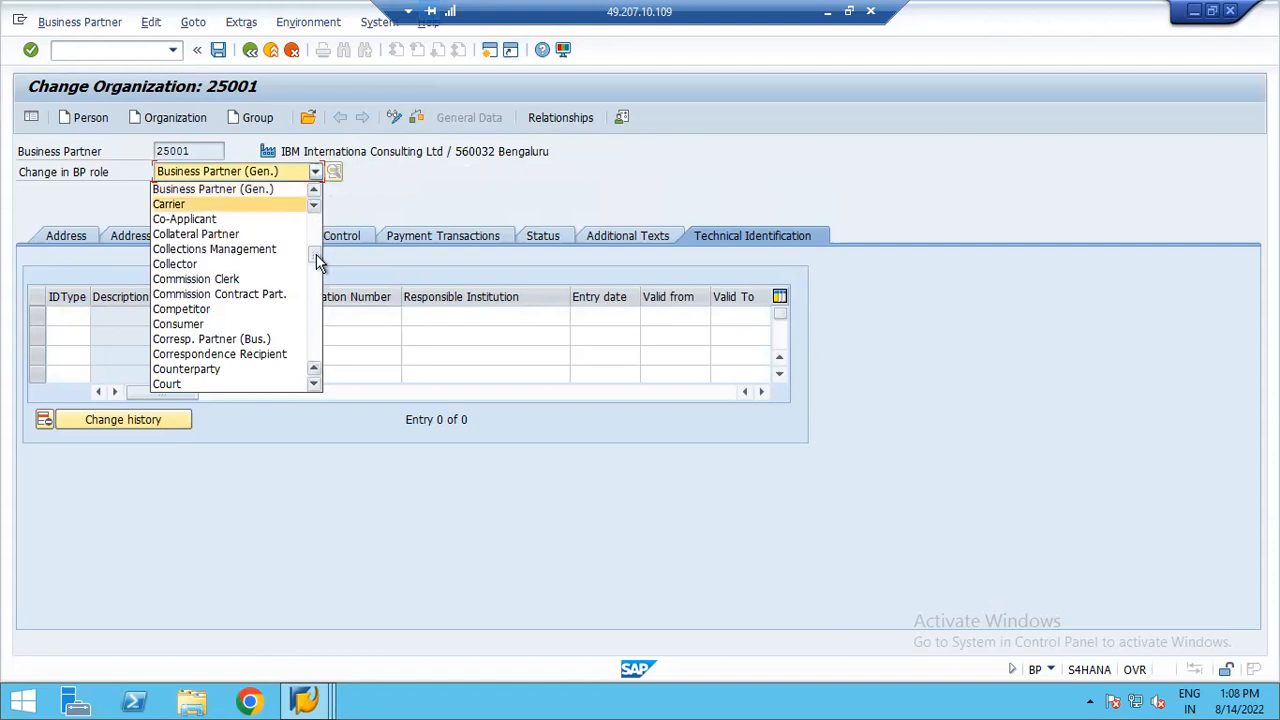
drag(316, 254, 330, 316)
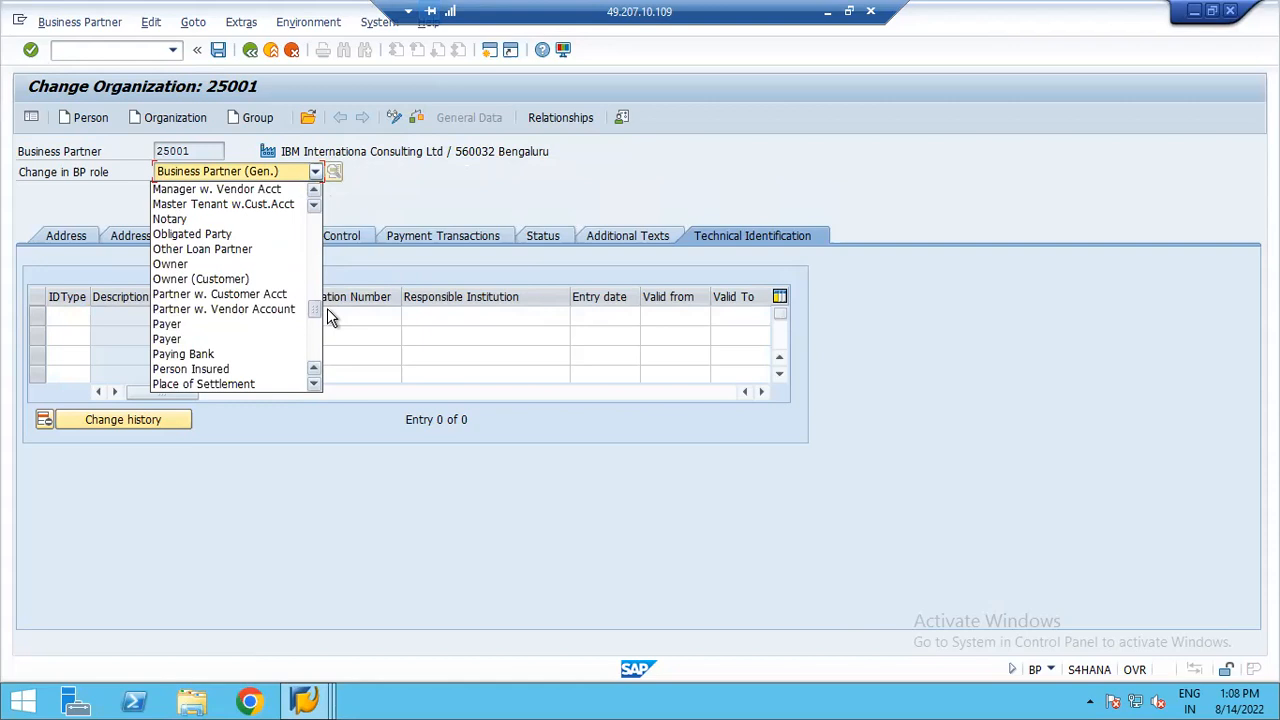
click(233, 310)
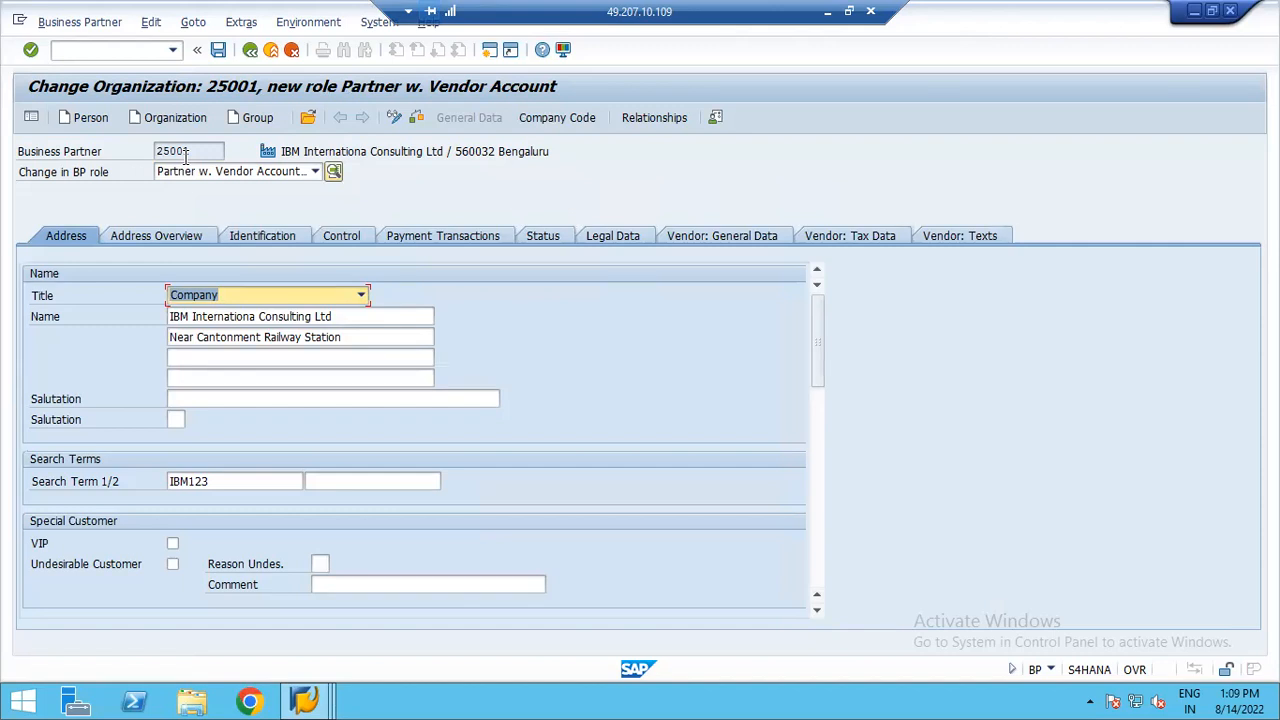
- Examine the vendor role's general data, from address overview, identification, control, payment and legal data to the vendor general, tax and text data
click(170, 238)
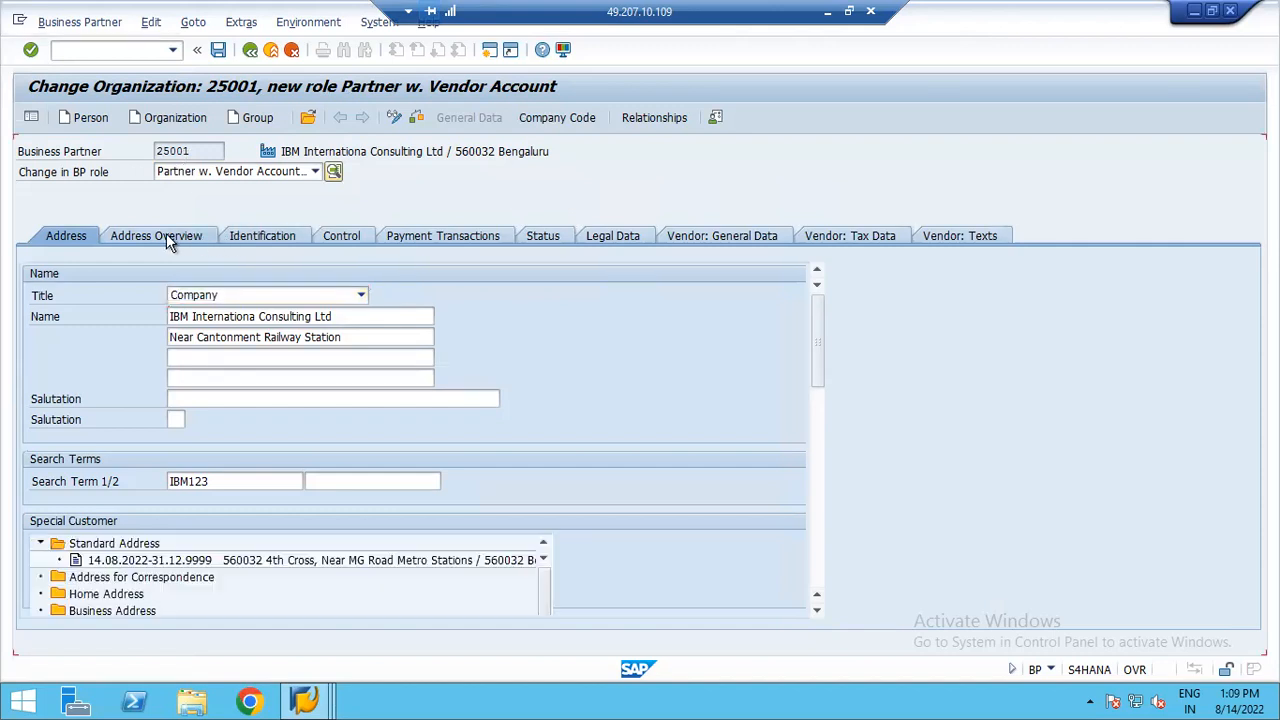
click(268, 238)
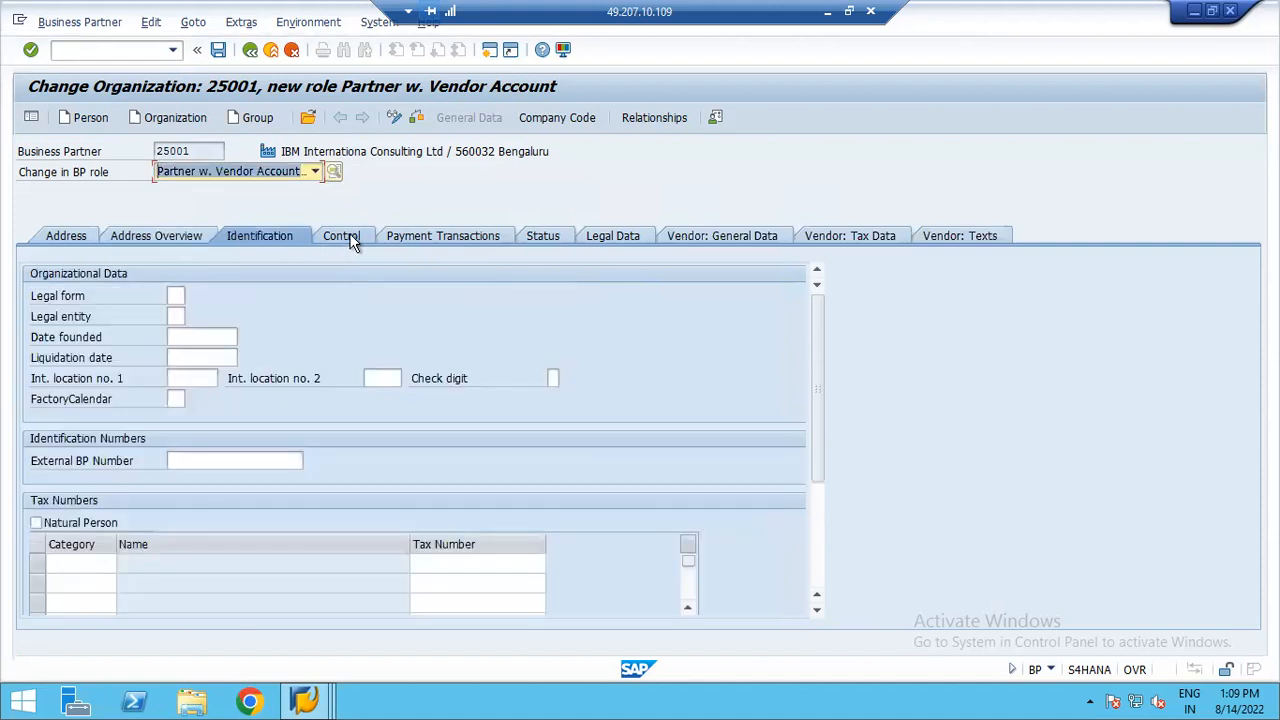
click(350, 240)
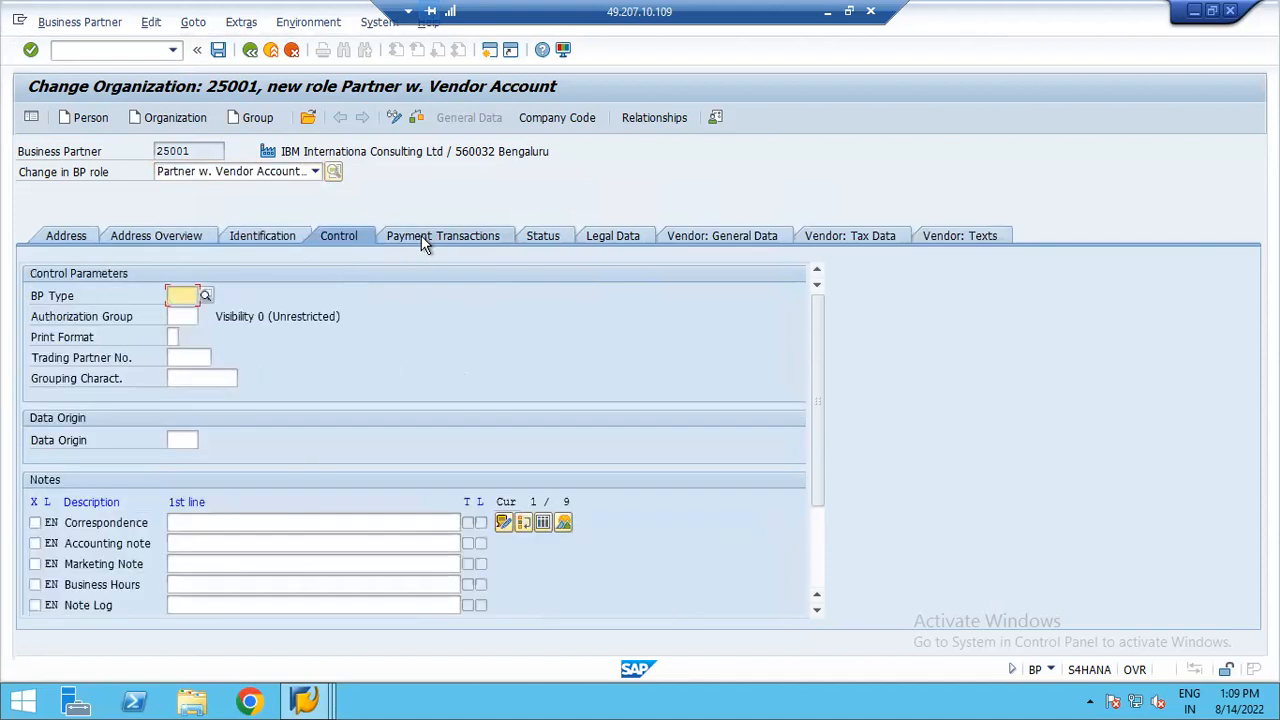
click(421, 235)
click(548, 240)
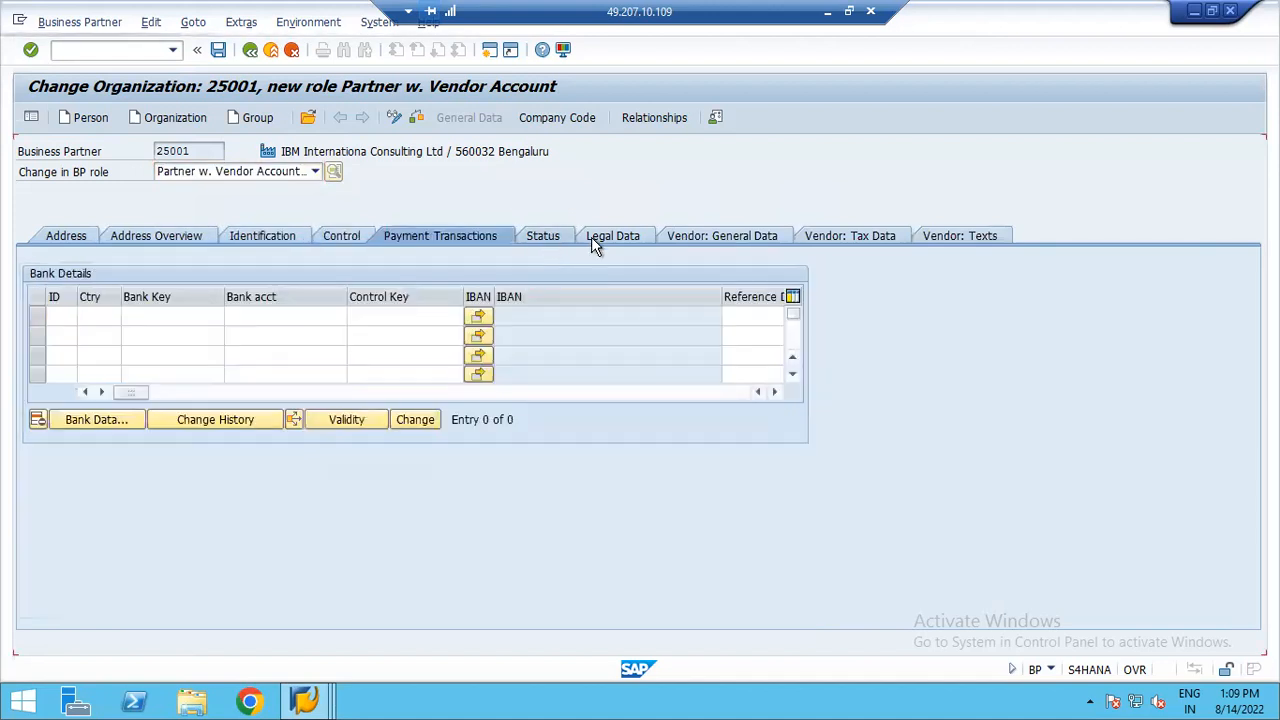
click(610, 240)
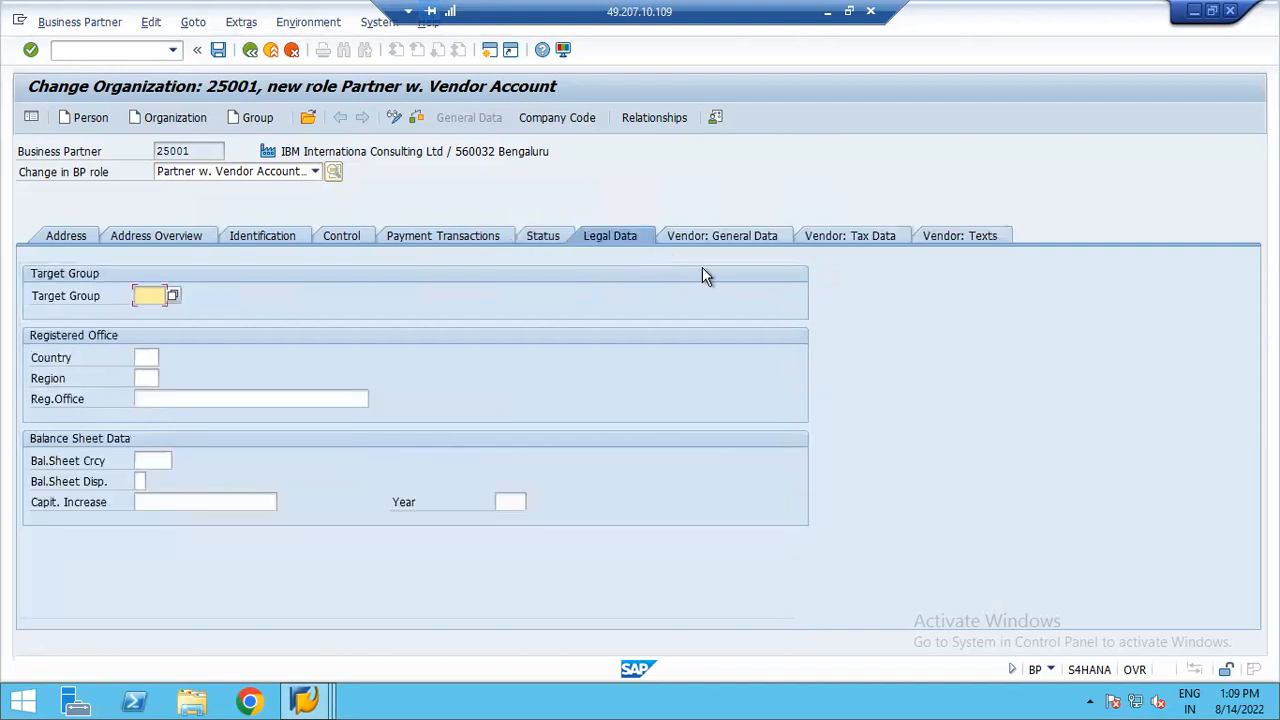
click(710, 240)
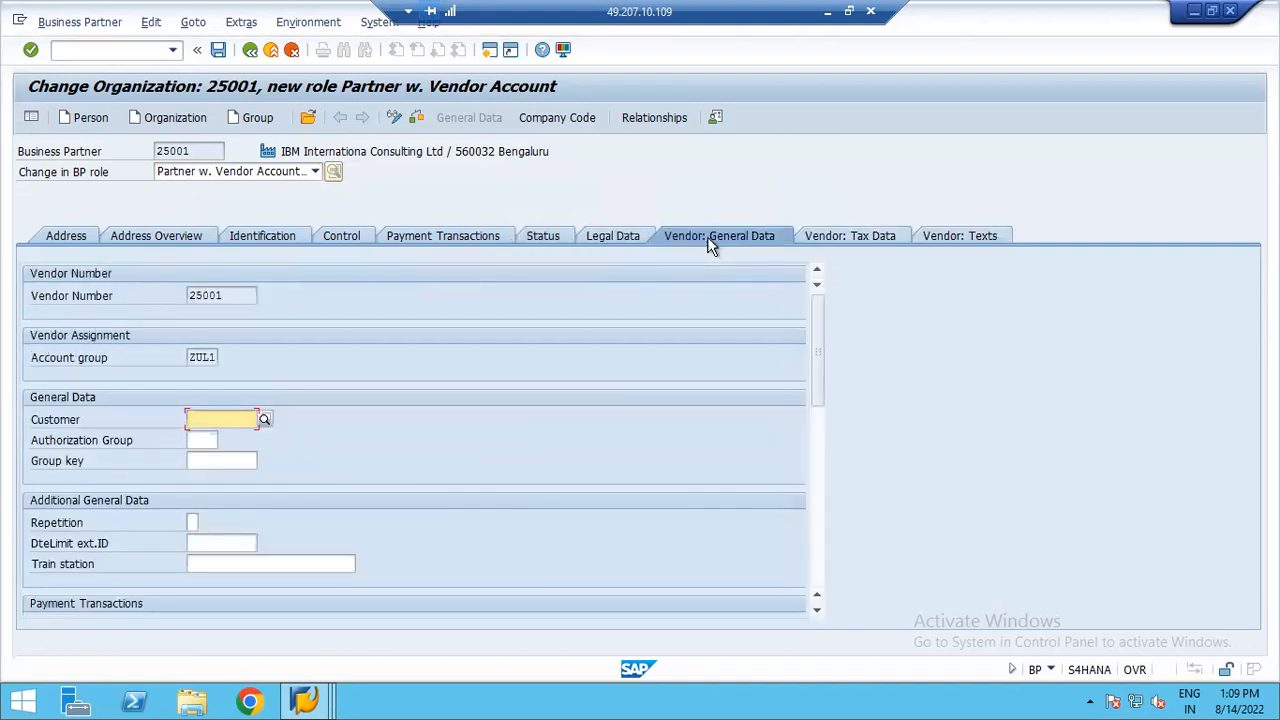
click(846, 240)
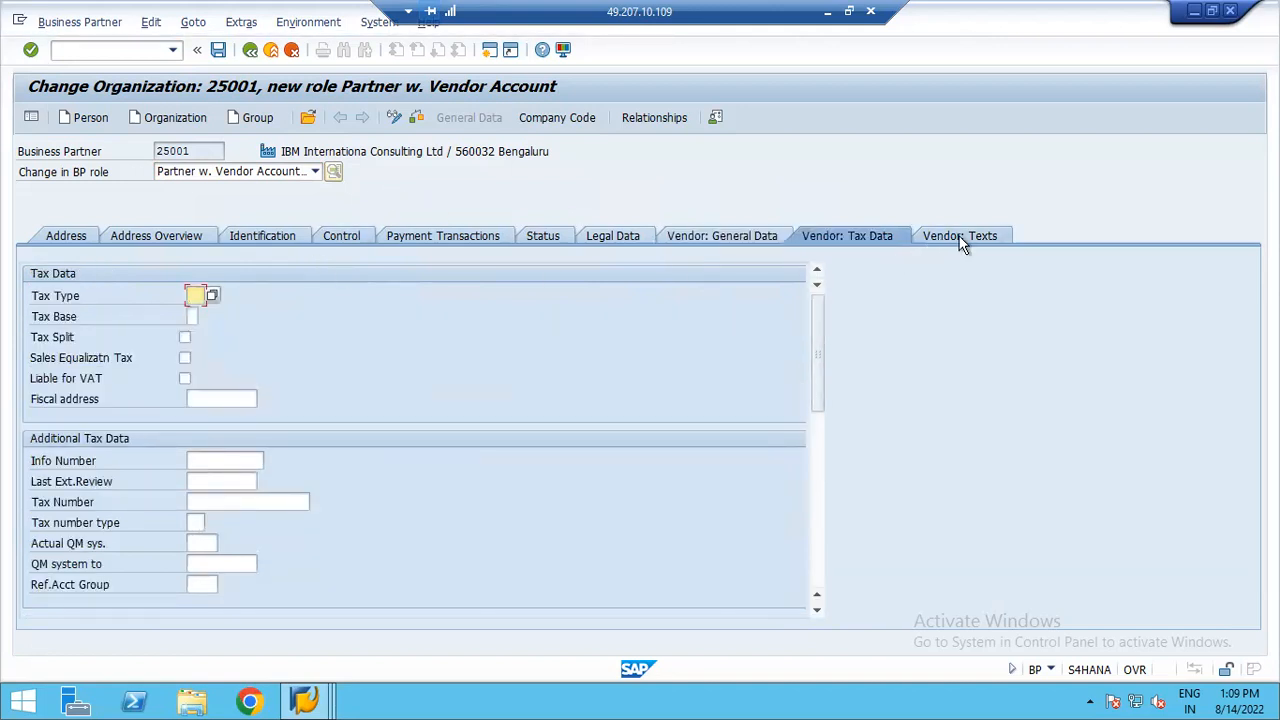
click(960, 240)
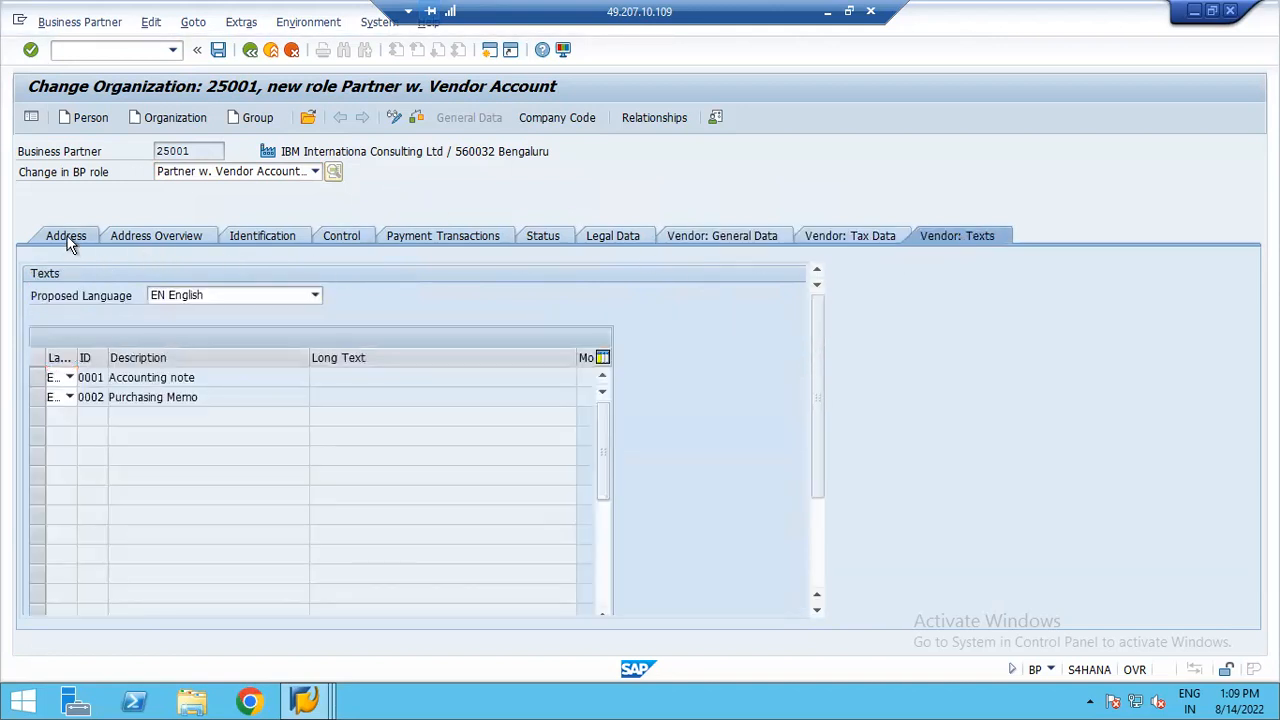
click(65, 238)
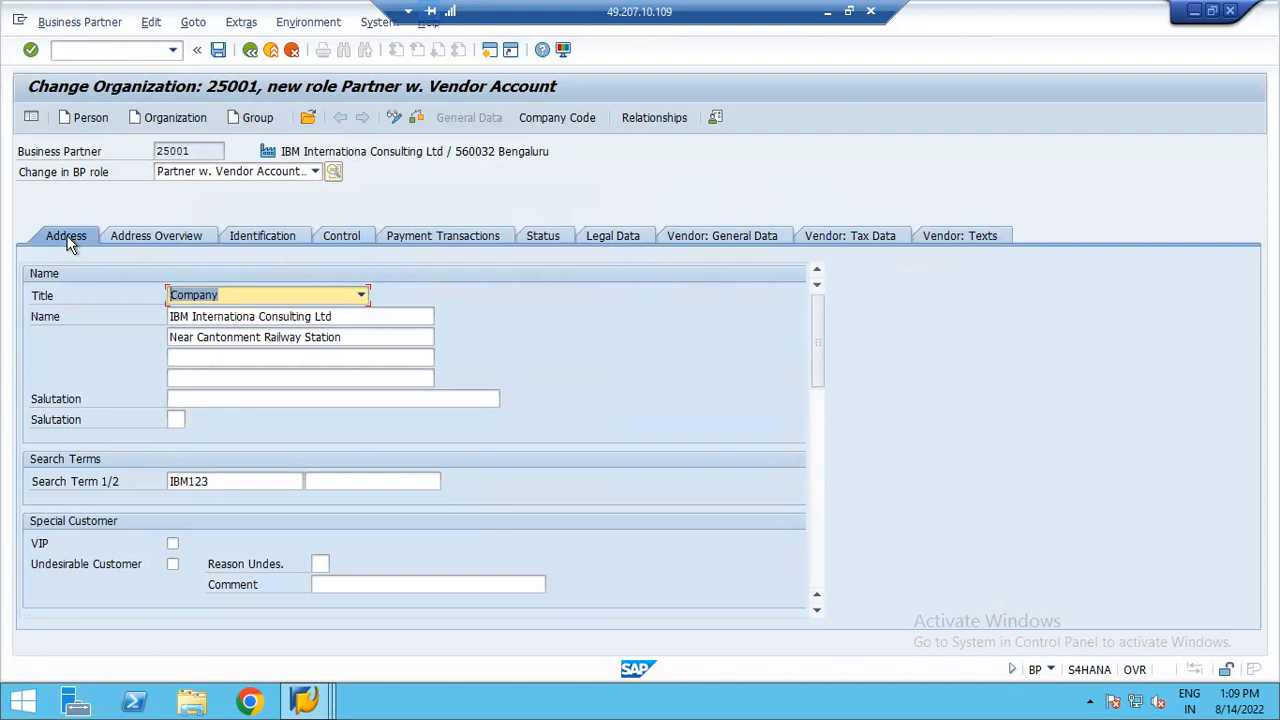
- Open the vendor's company code data and switch the company code to YUS8
click(557, 118)
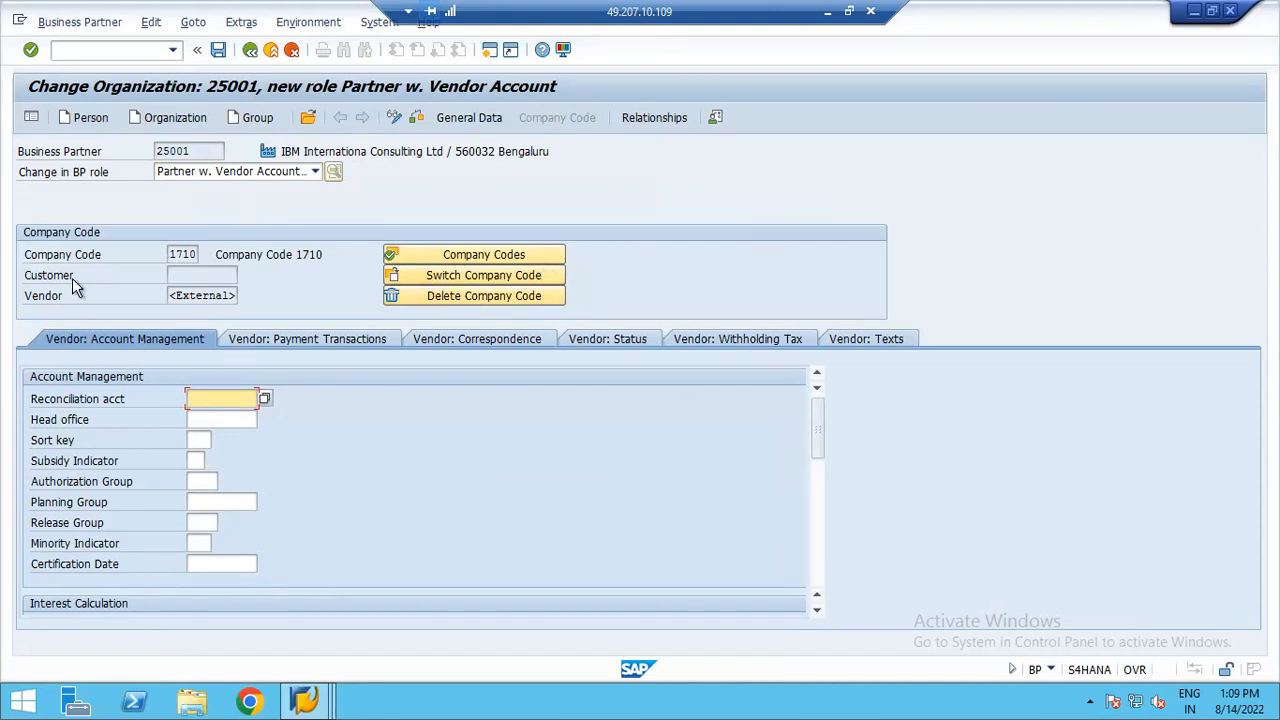
click(473, 279)
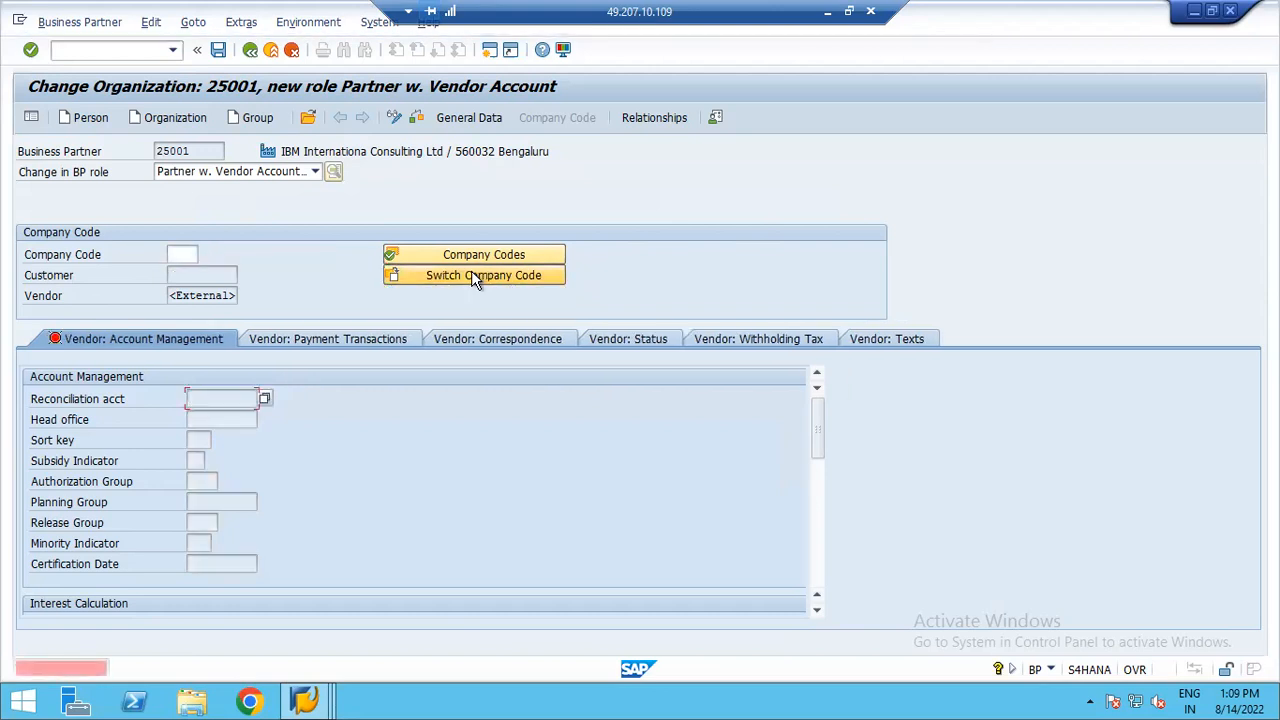
click(178, 254)
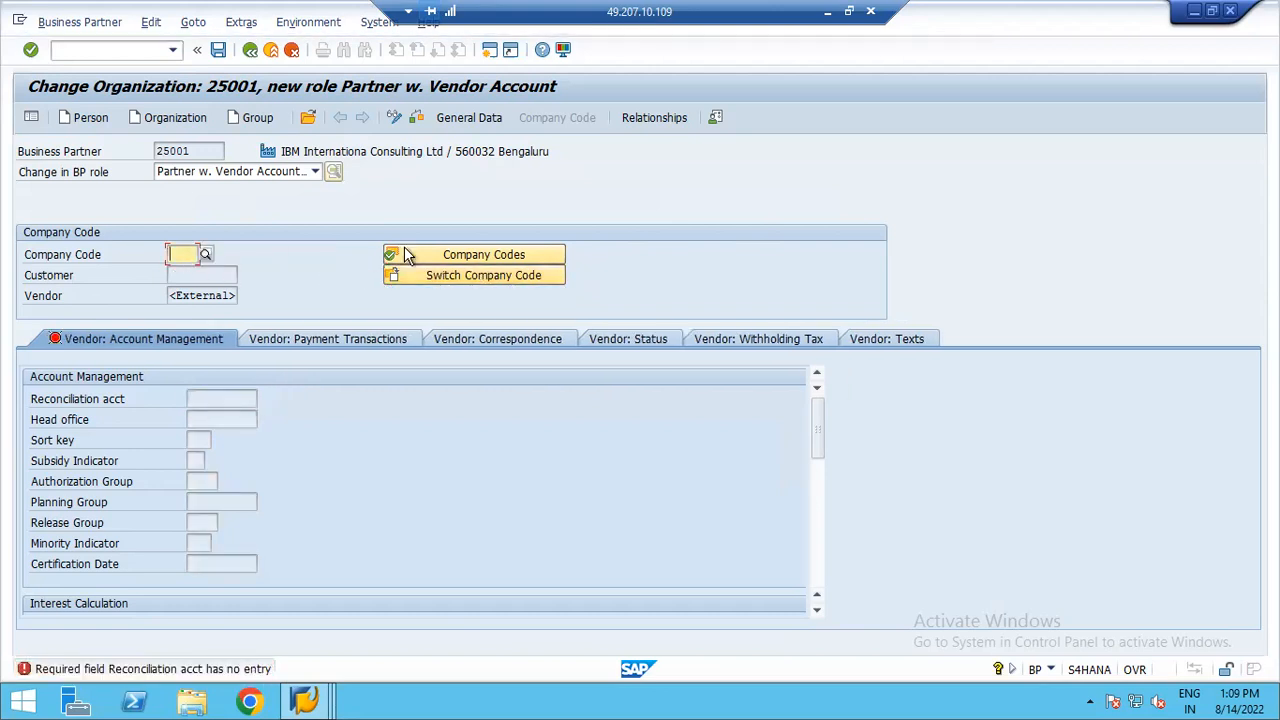
text(YUS8)
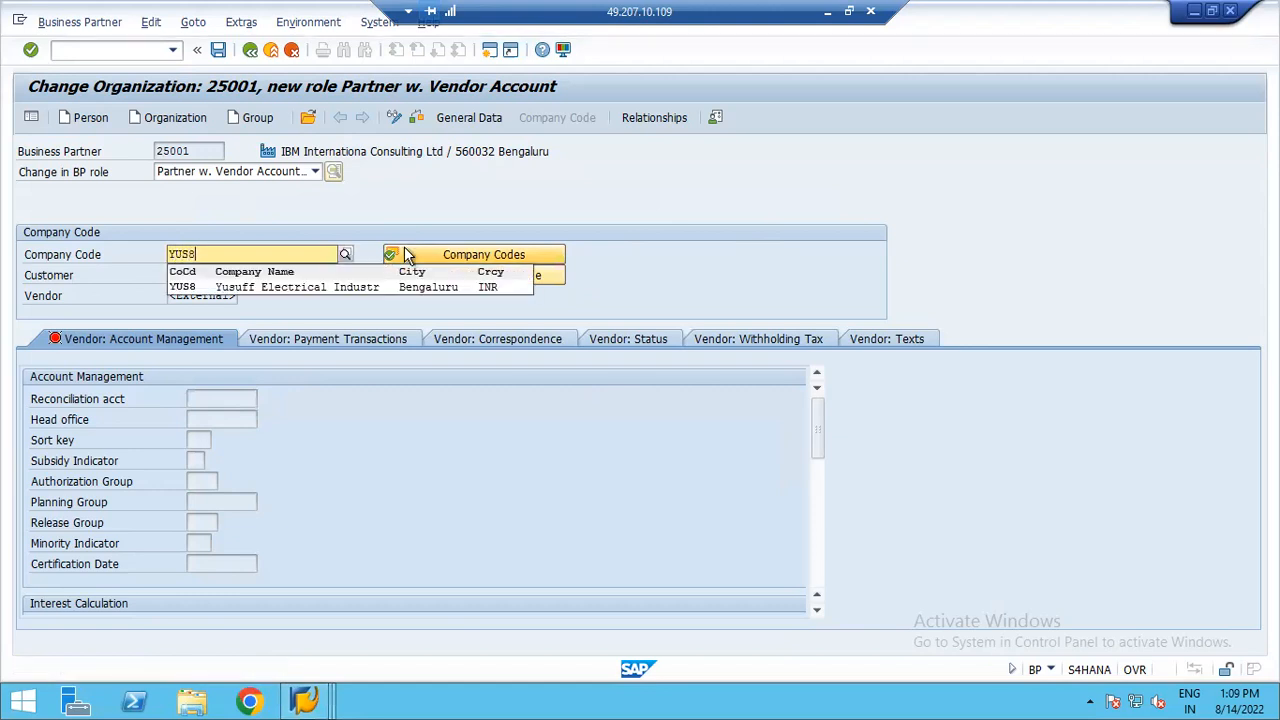
click(189, 287)
key(Return)
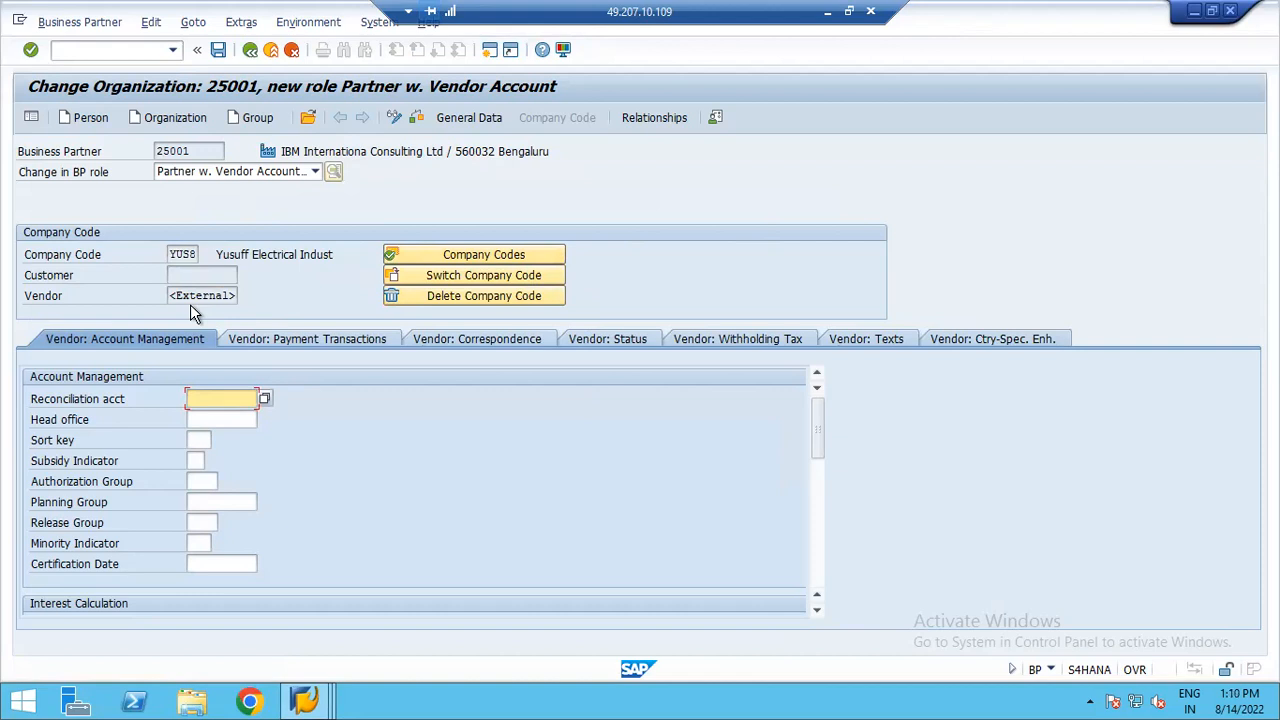
- Assign the Sundry Creditors Account as the vendor's reconciliation account and save the business partner
click(265, 398)
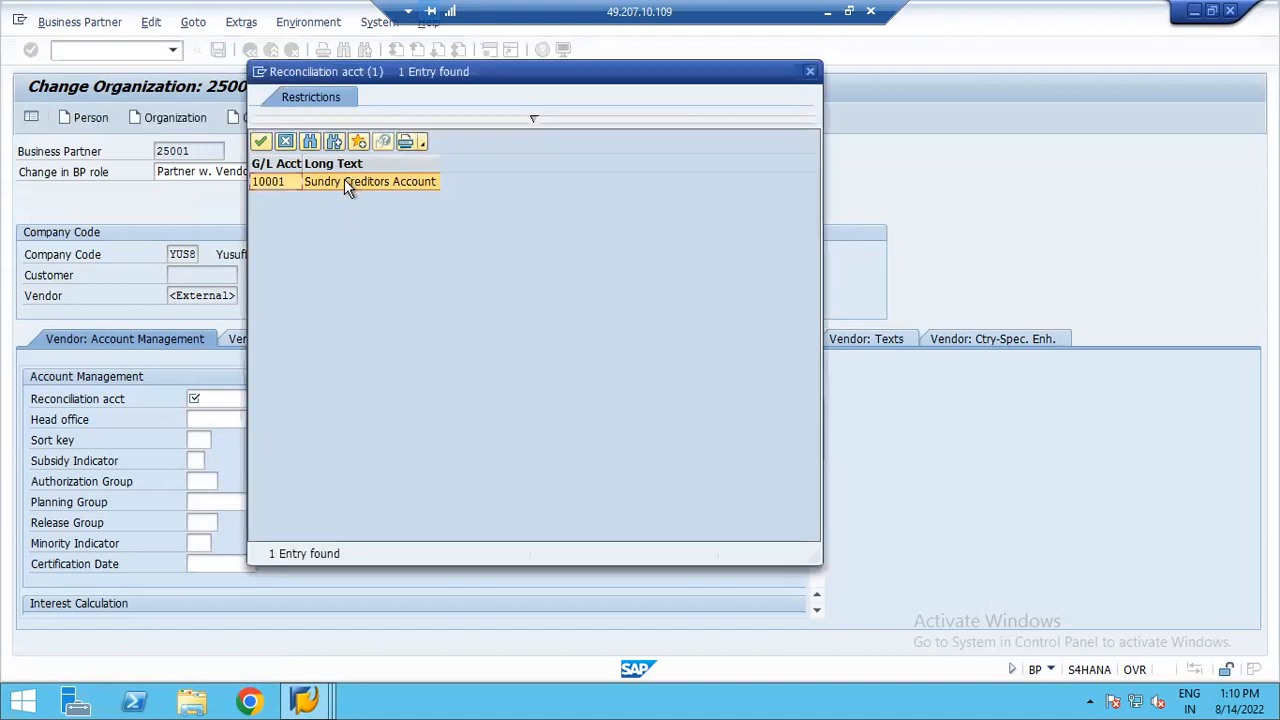
double_click(344, 181)
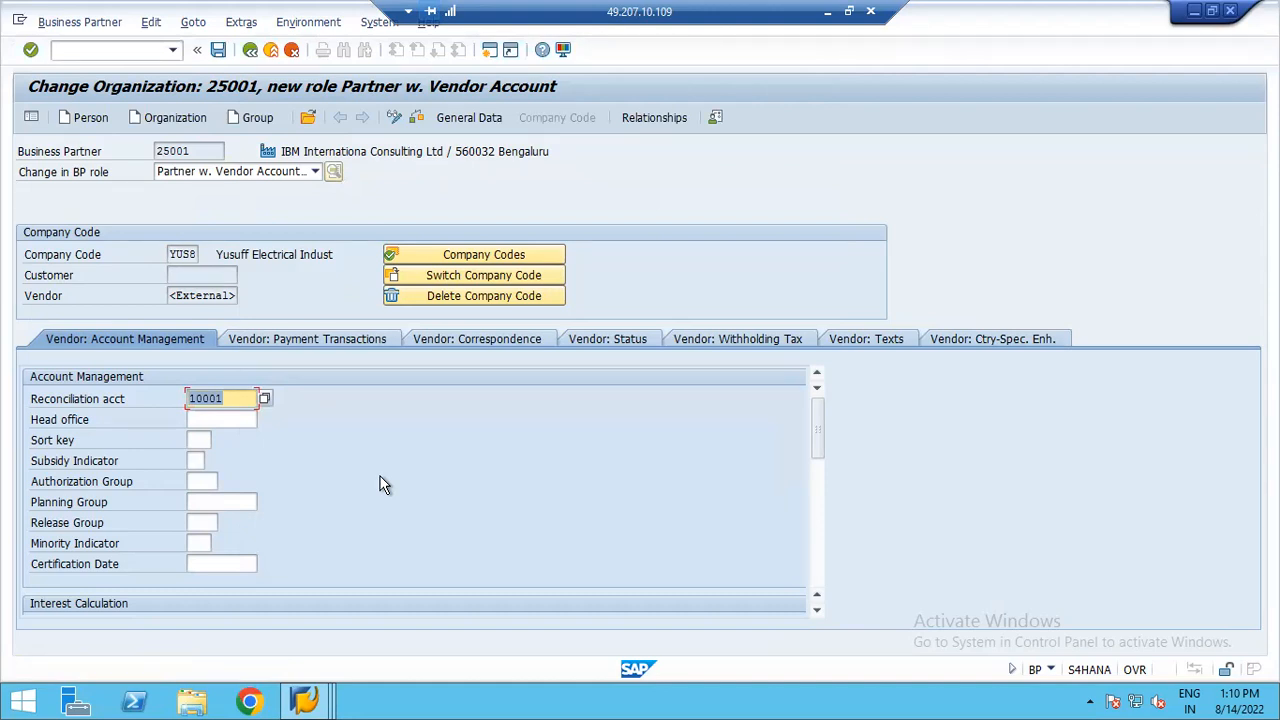
key(Return)
click(218, 49)
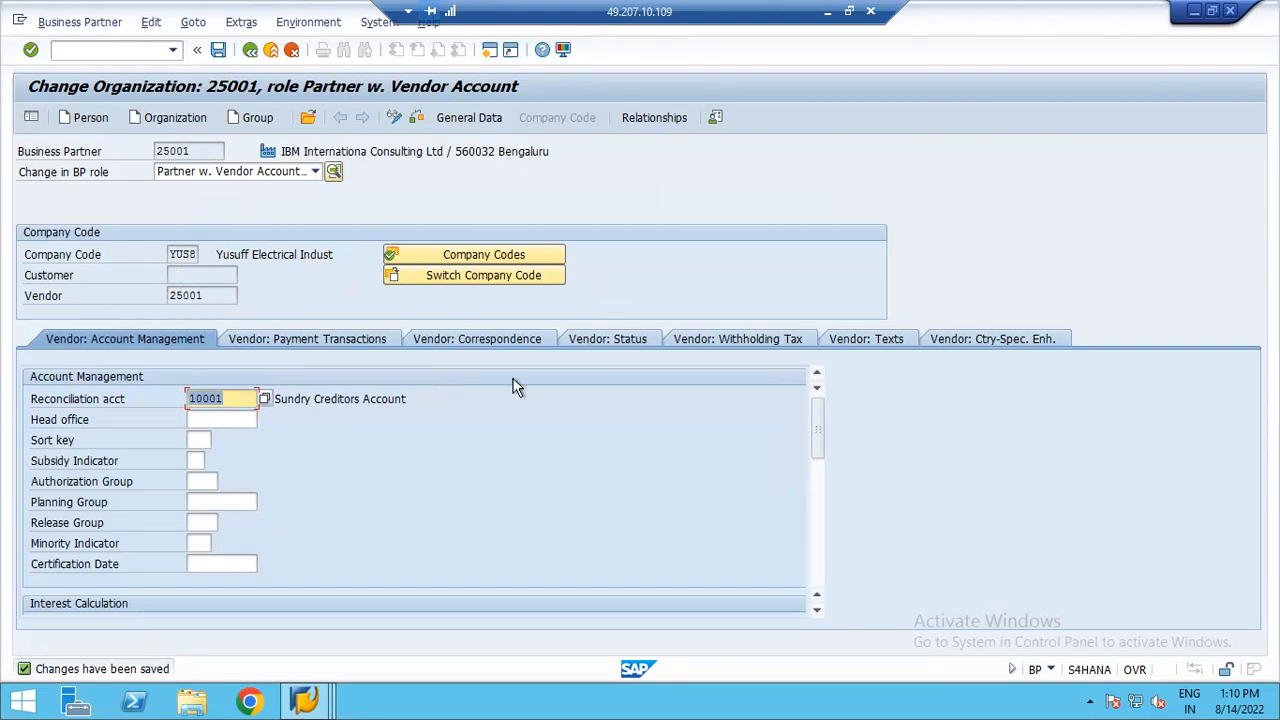
- Start creating another organization with the grouping National Vendors - YUS8
click(164, 117)
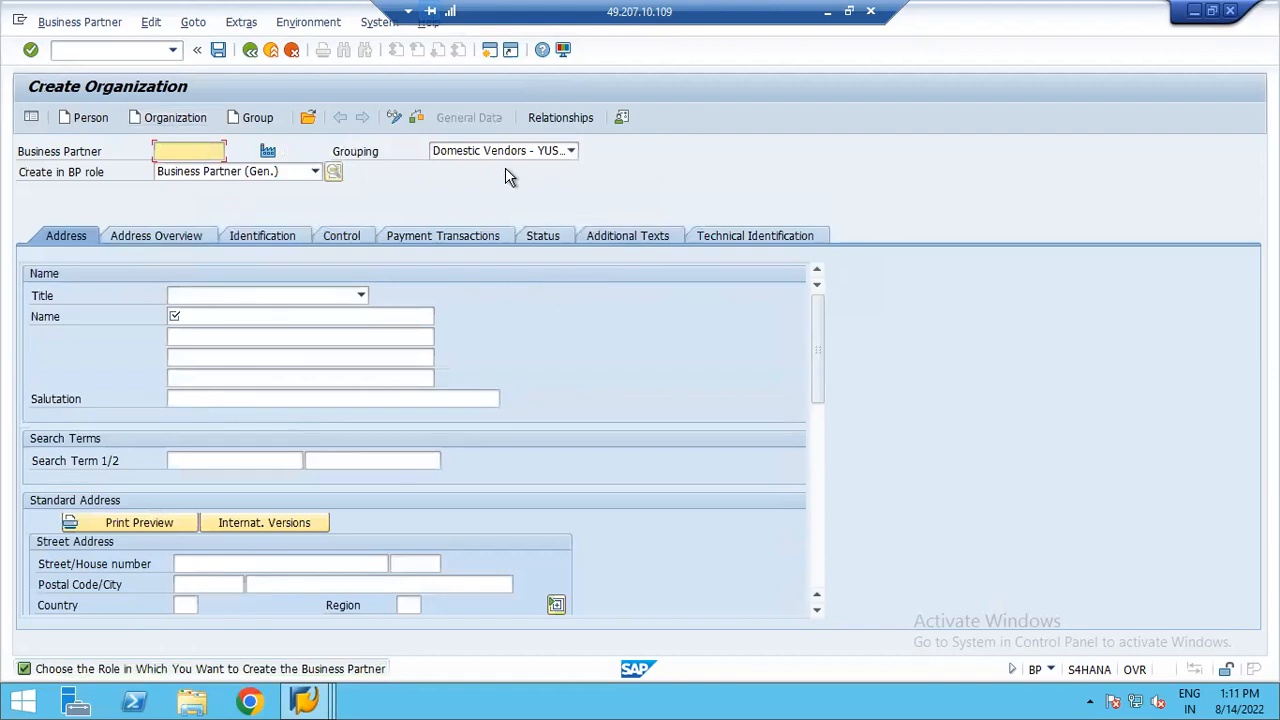
click(569, 151)
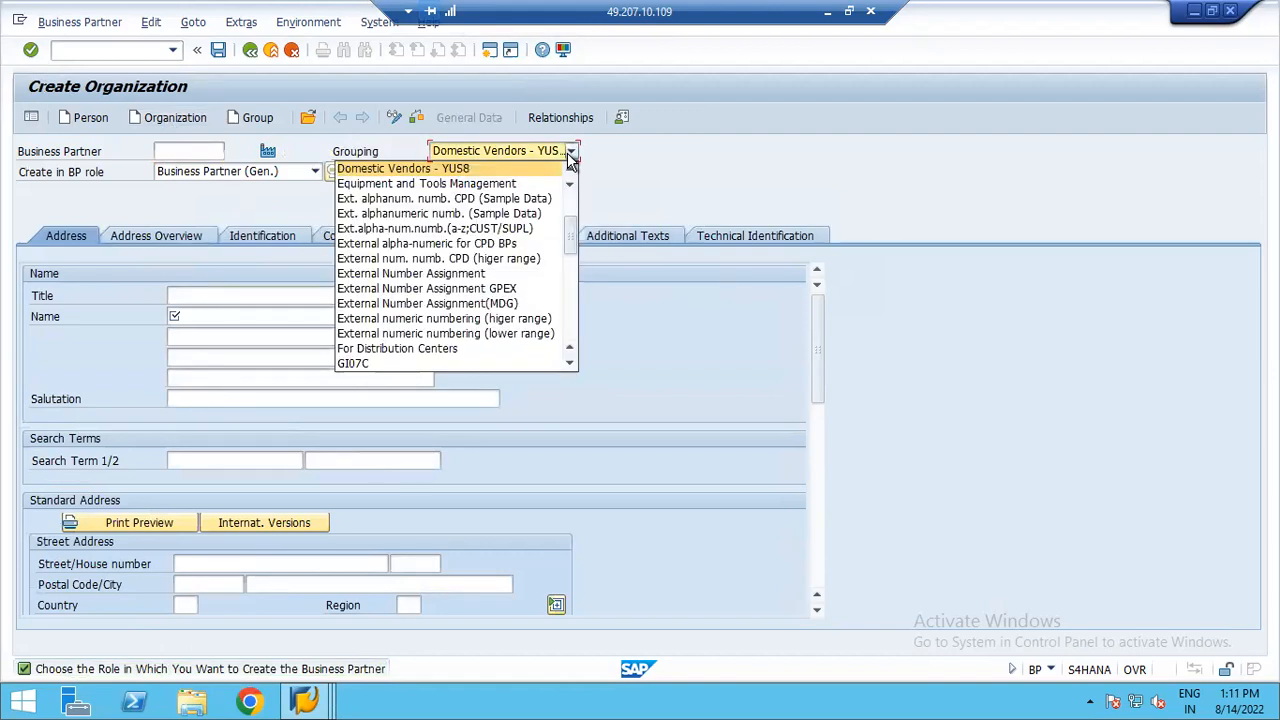
scroll(527, 258, down, 5)
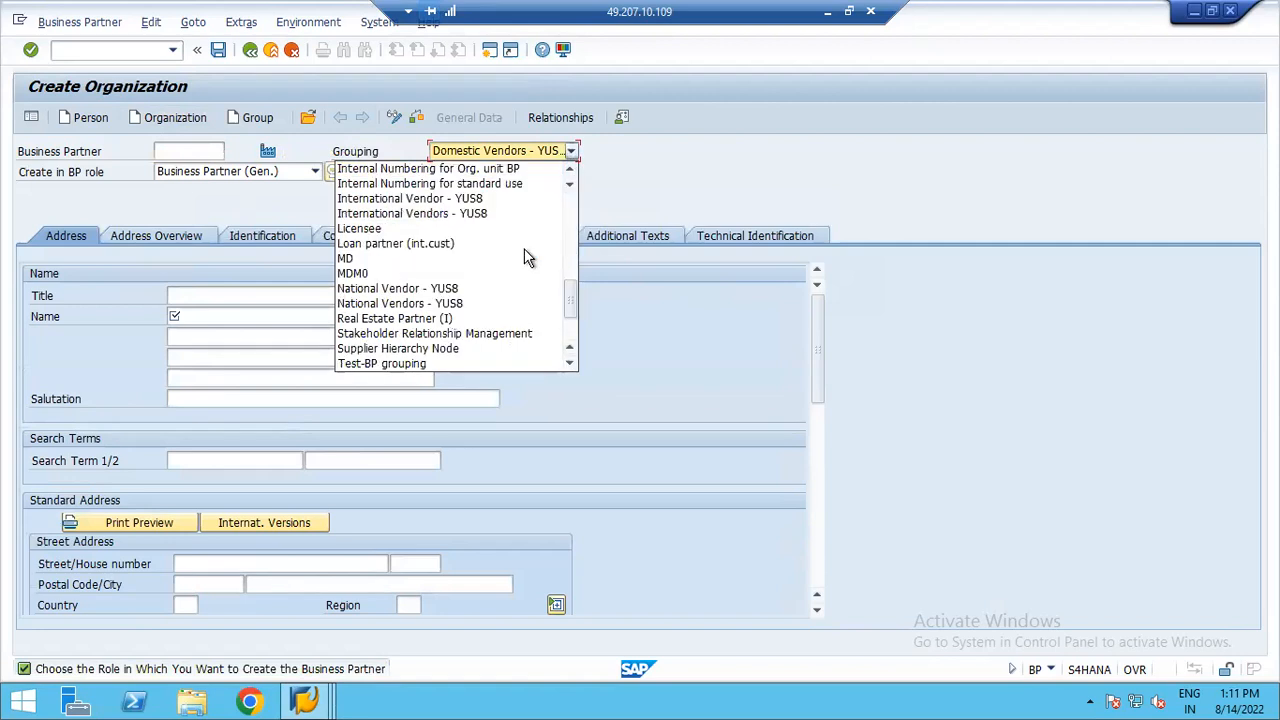
click(443, 303)
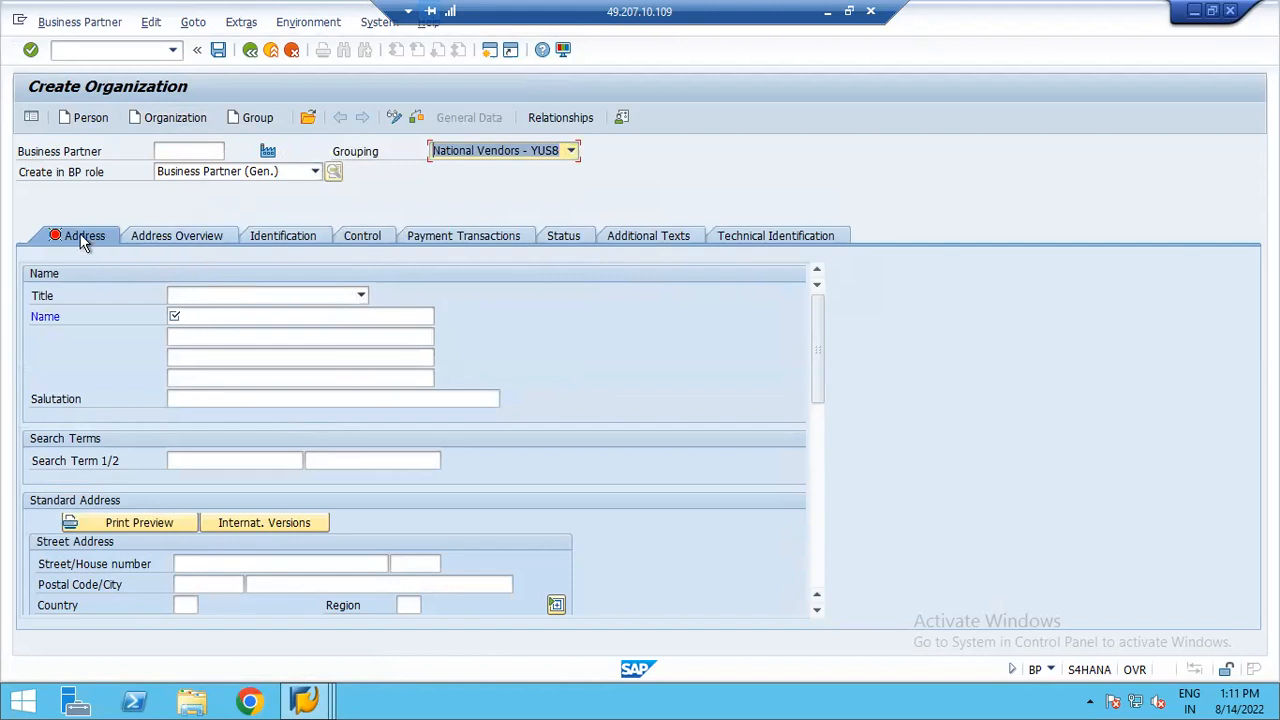
- Set the organization's title to Company and its name to Wipro Consulting Services
click(359, 293)
click(202, 320)
click(290, 314)
text(W)
key(BackSpace)
text(Wipro C)
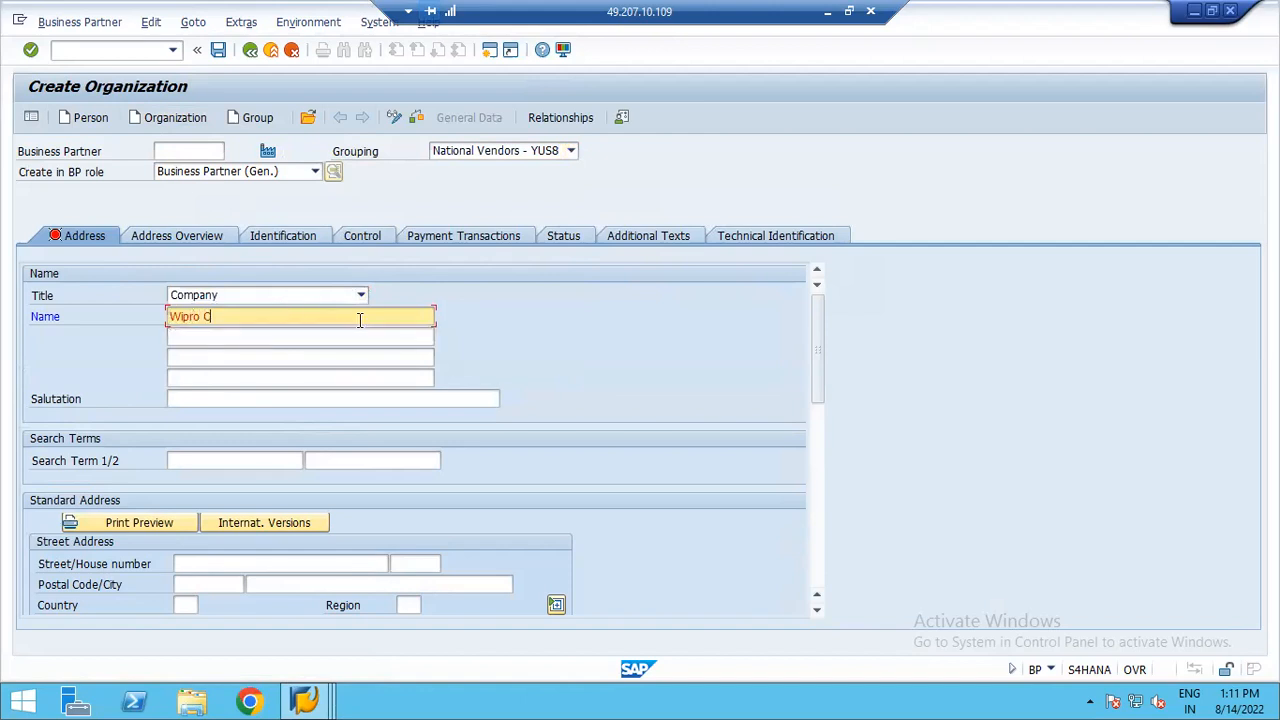
text(onsulting Services)
key(Tab)
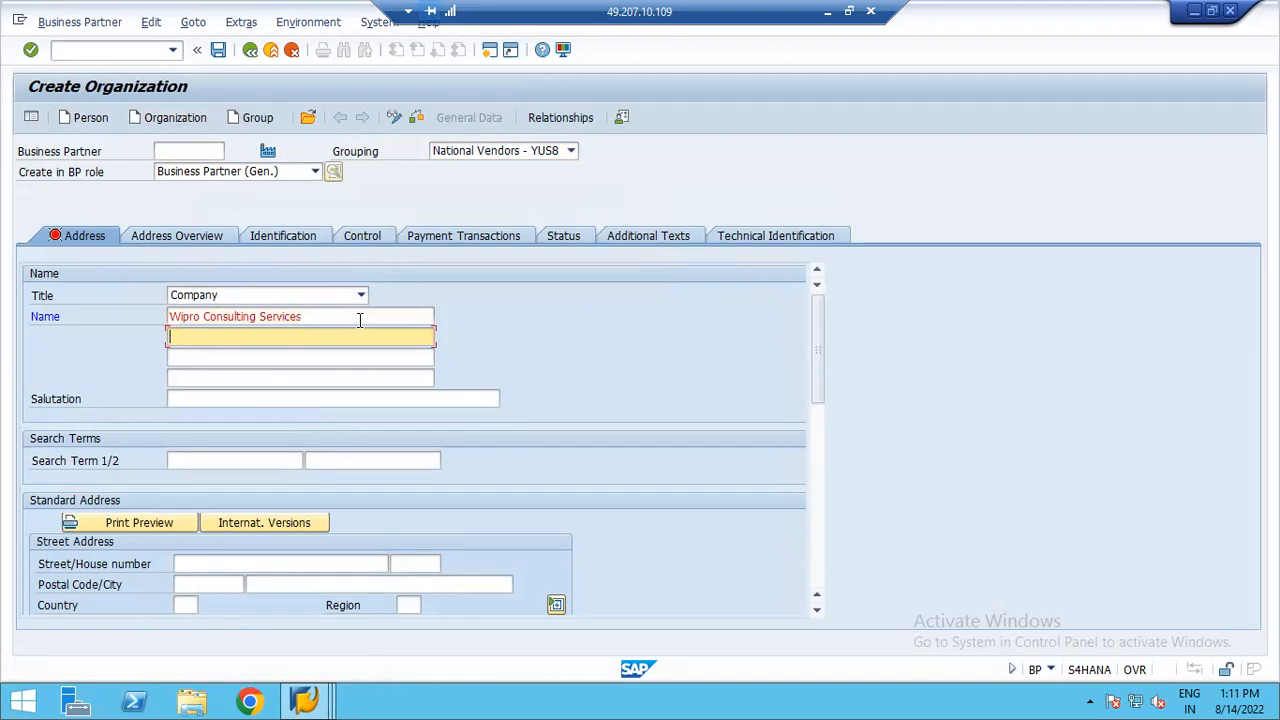
- Enter the company's location in the second name line and its city in the third
text(Near)
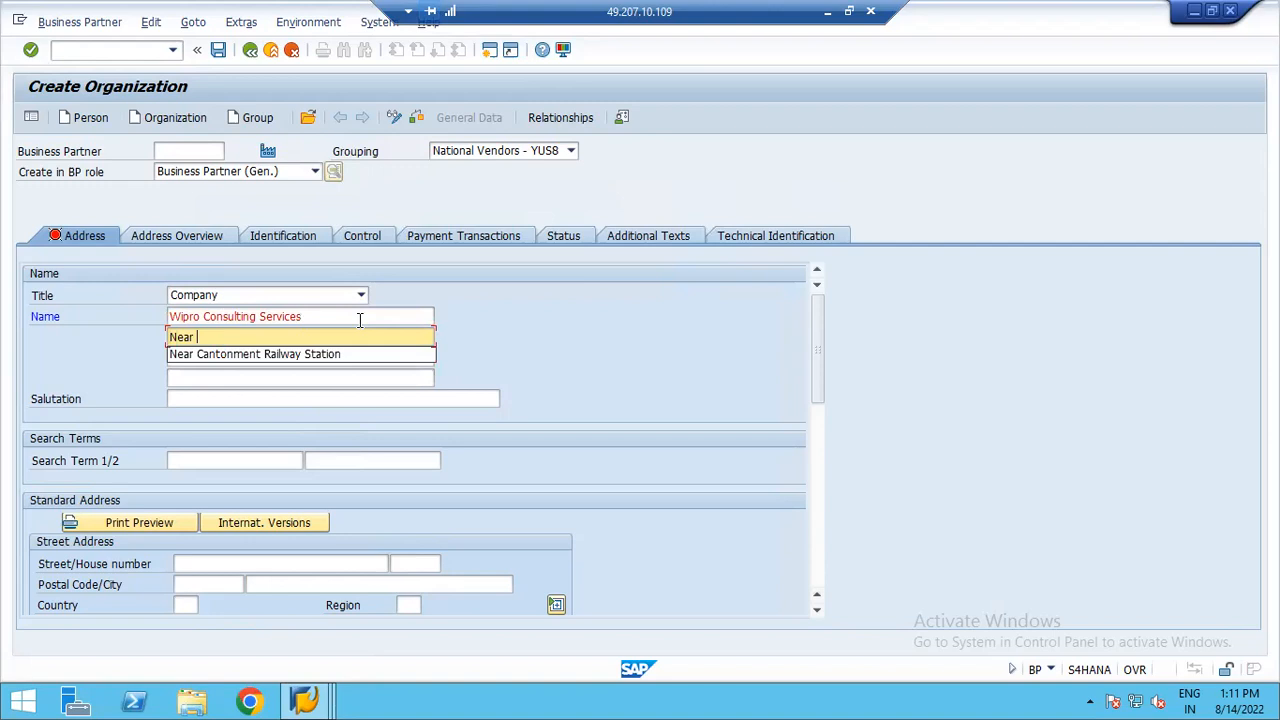
text( Slilk)
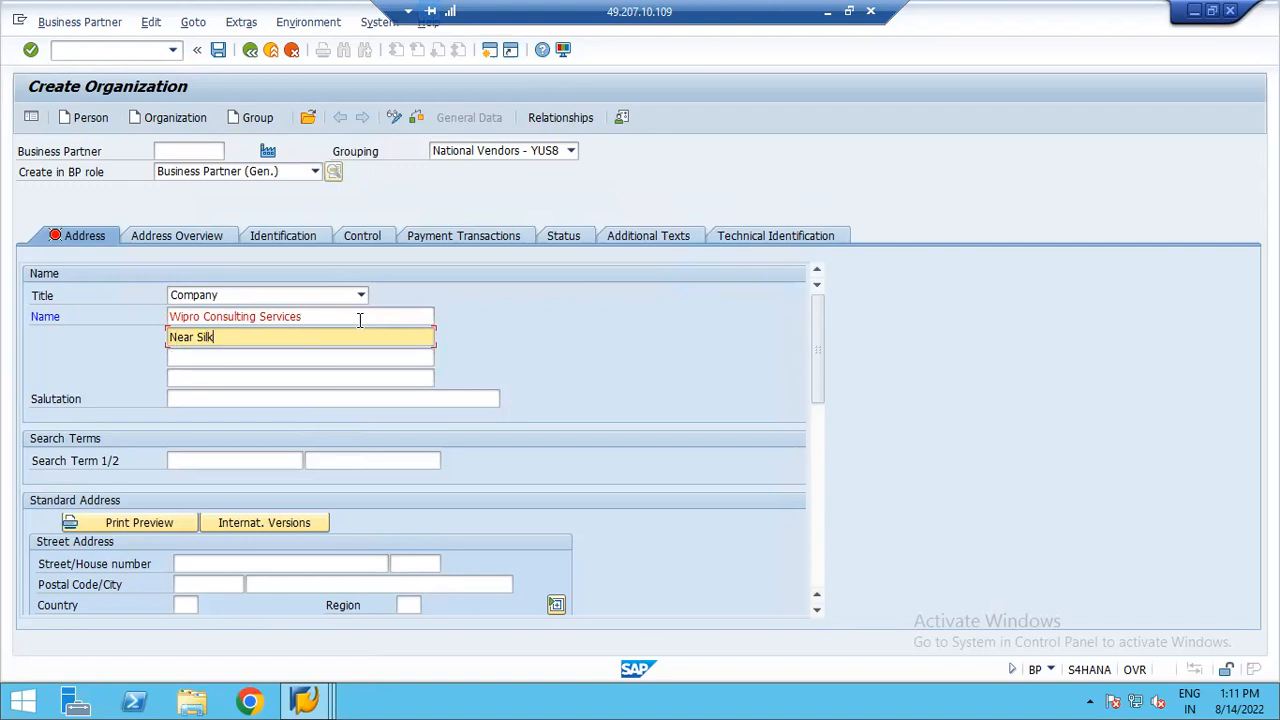
text( Board, Bellandur,)
key(Tab)
text(bE)
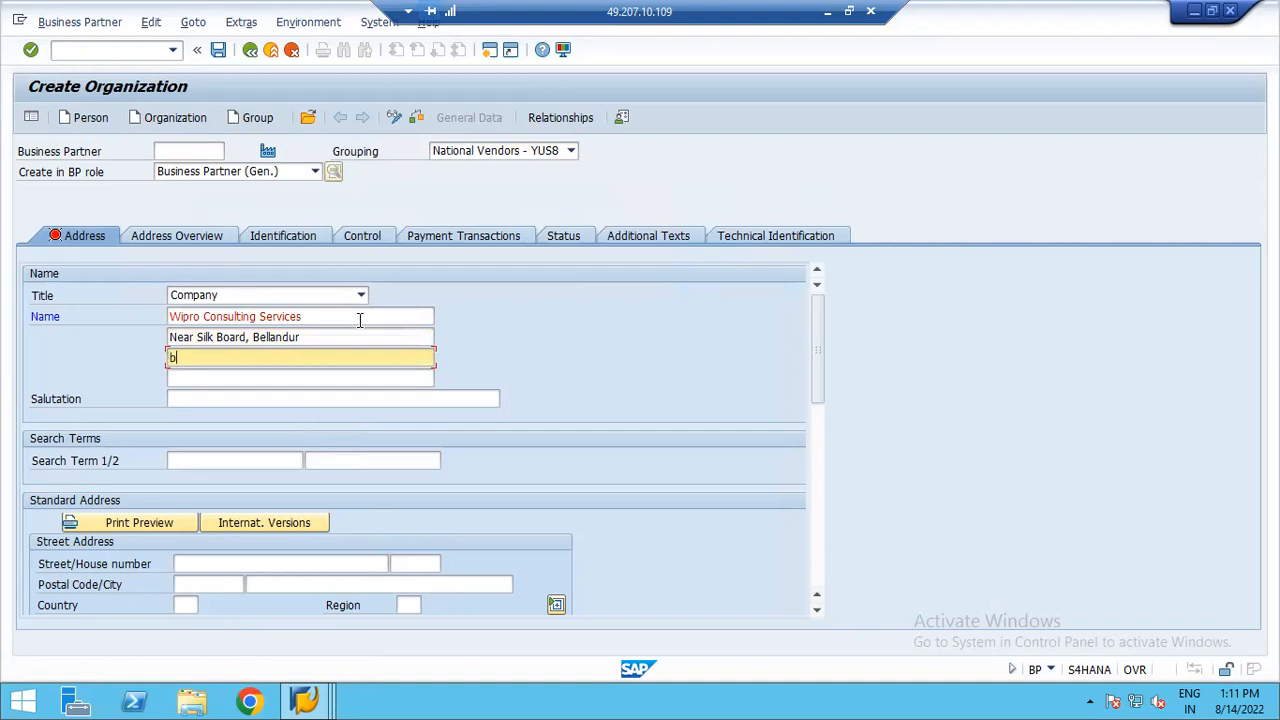
key(BackSpace)
key(BackSpace)
text(Bengaluu)
key(BackSpace)
text(ru)
- Set the organization's first search term to WCS123
click(230, 458)
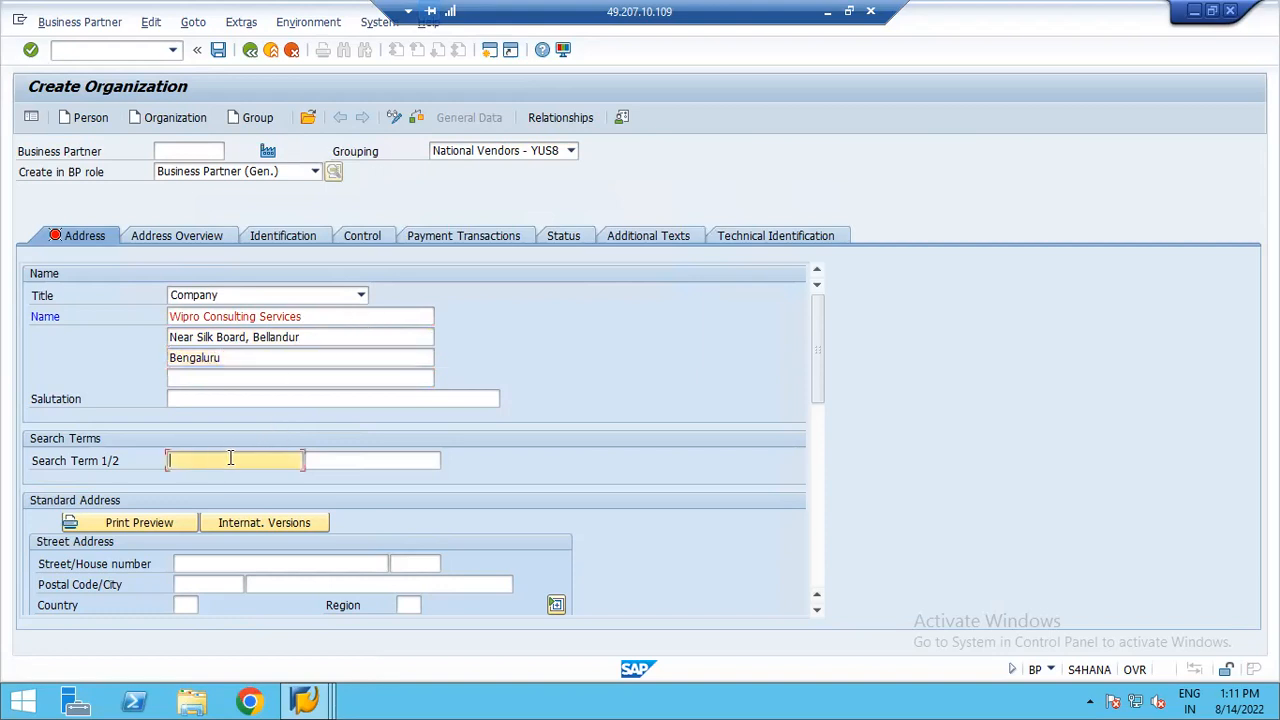
text(W)
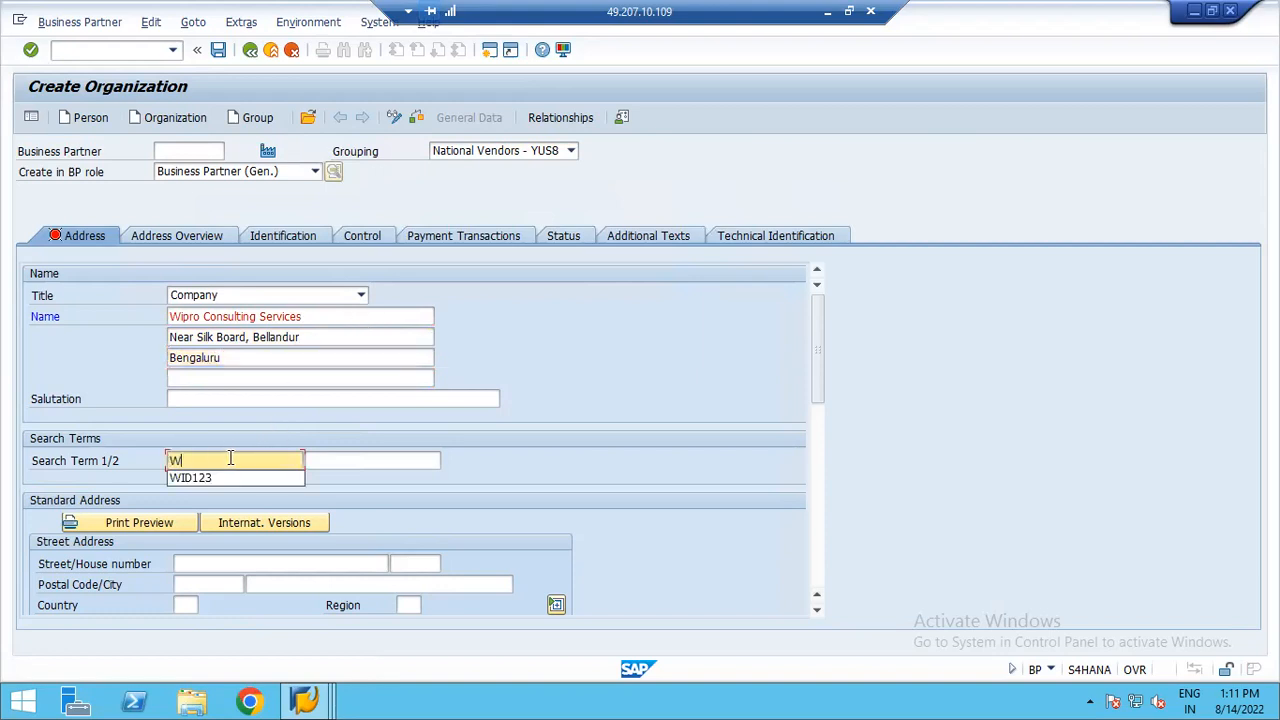
text(CS)
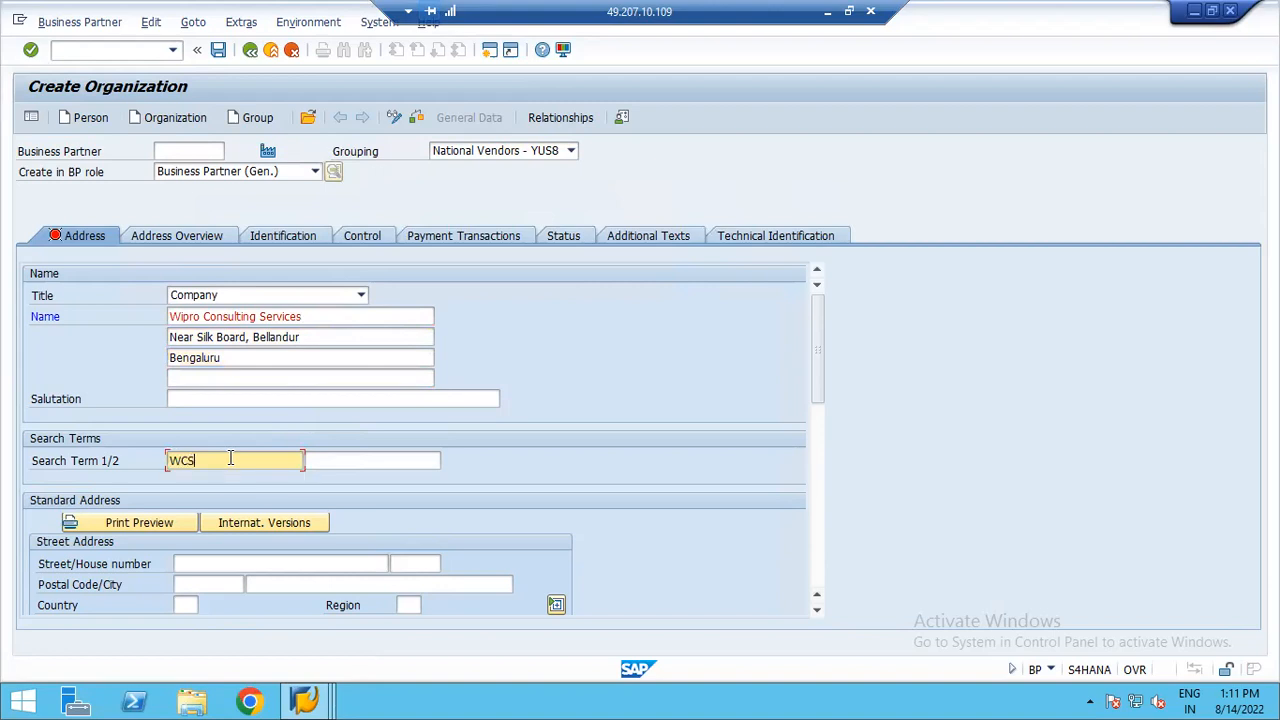
text(123)
- Enter the company's street in the standard address
drag(818, 380, 817, 450)
click(219, 358)
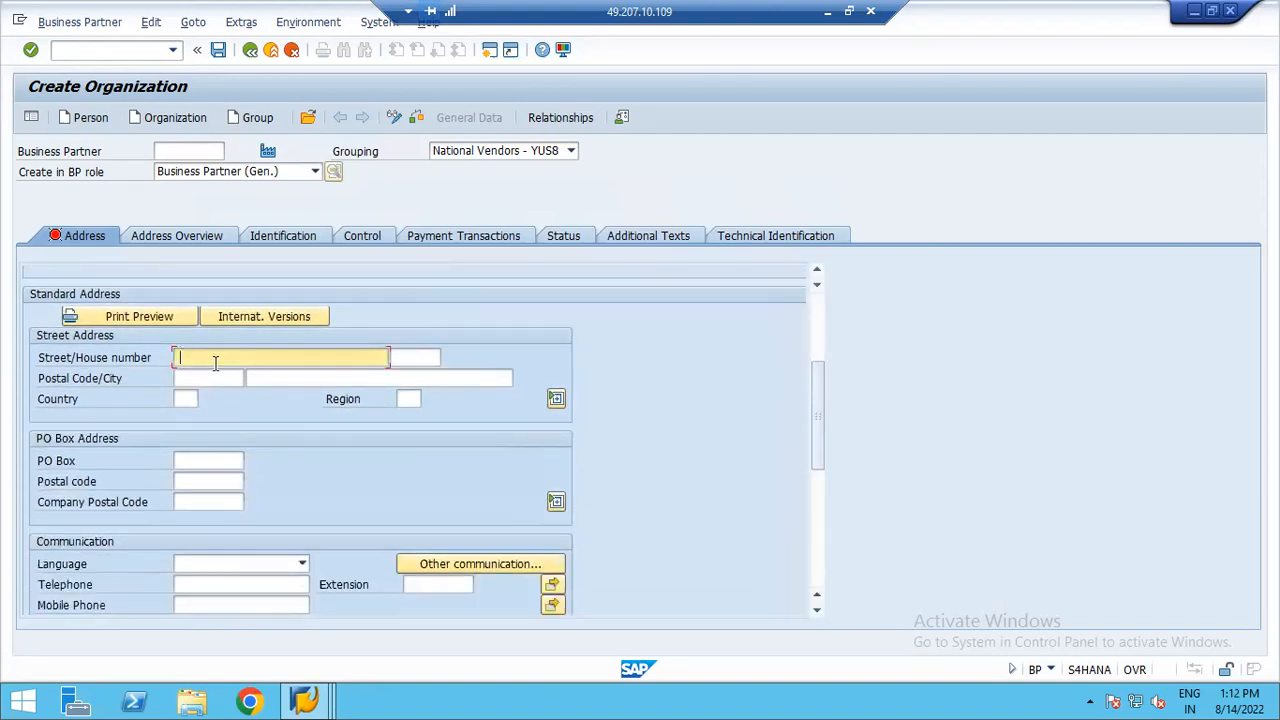
text(Near Silk BoarD oFFICE, bELLANDUR)
key(Tab)
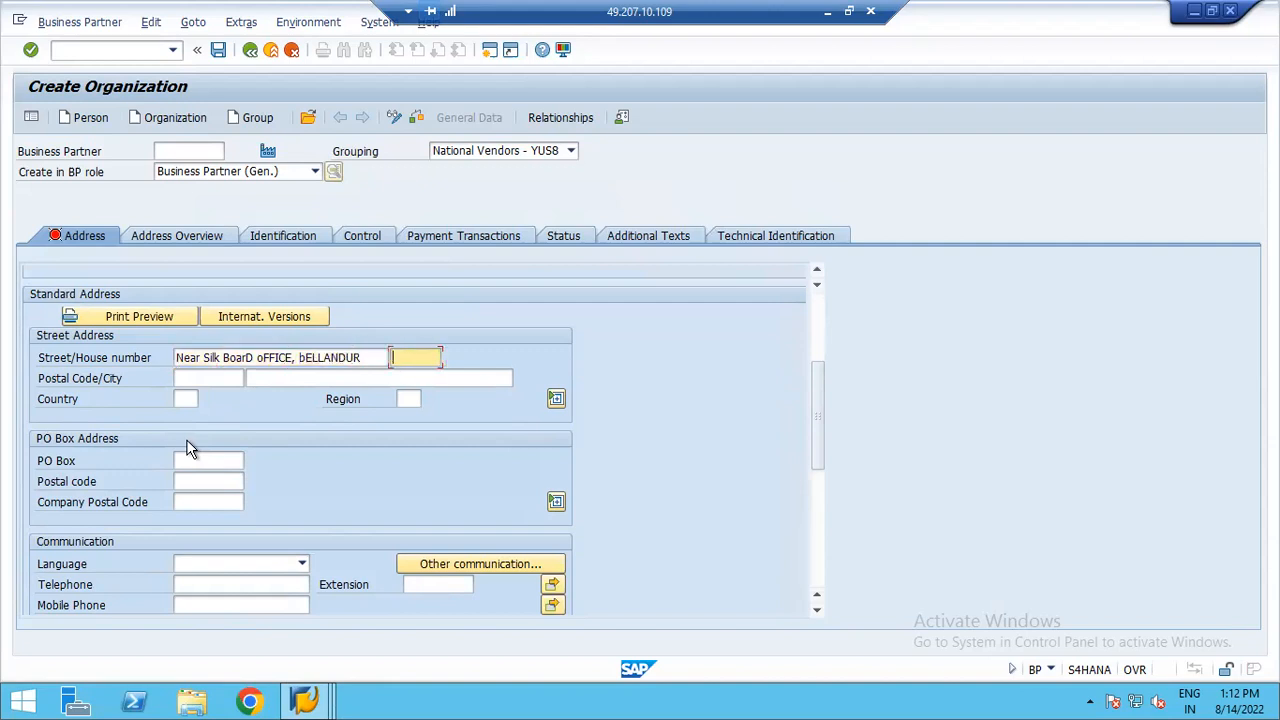
- Enter the house number, postal code and city in the organization's standard address
text(5600)
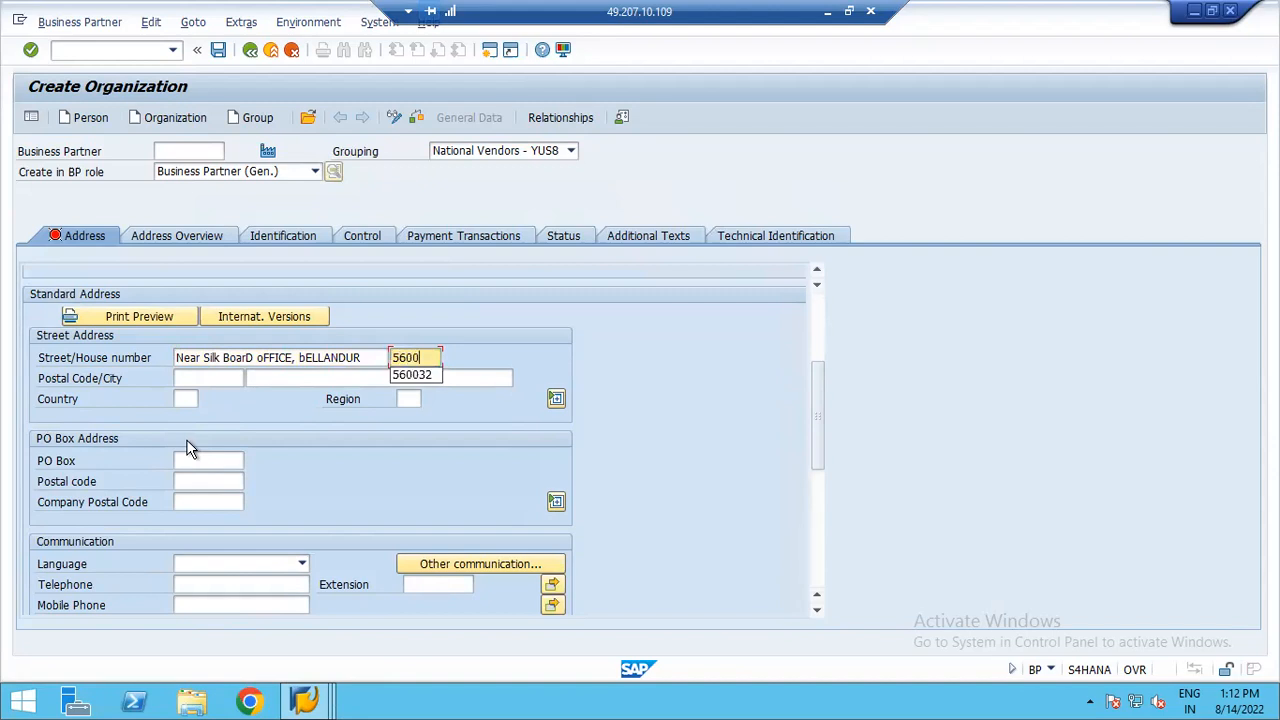
text(42)
key(Tab)
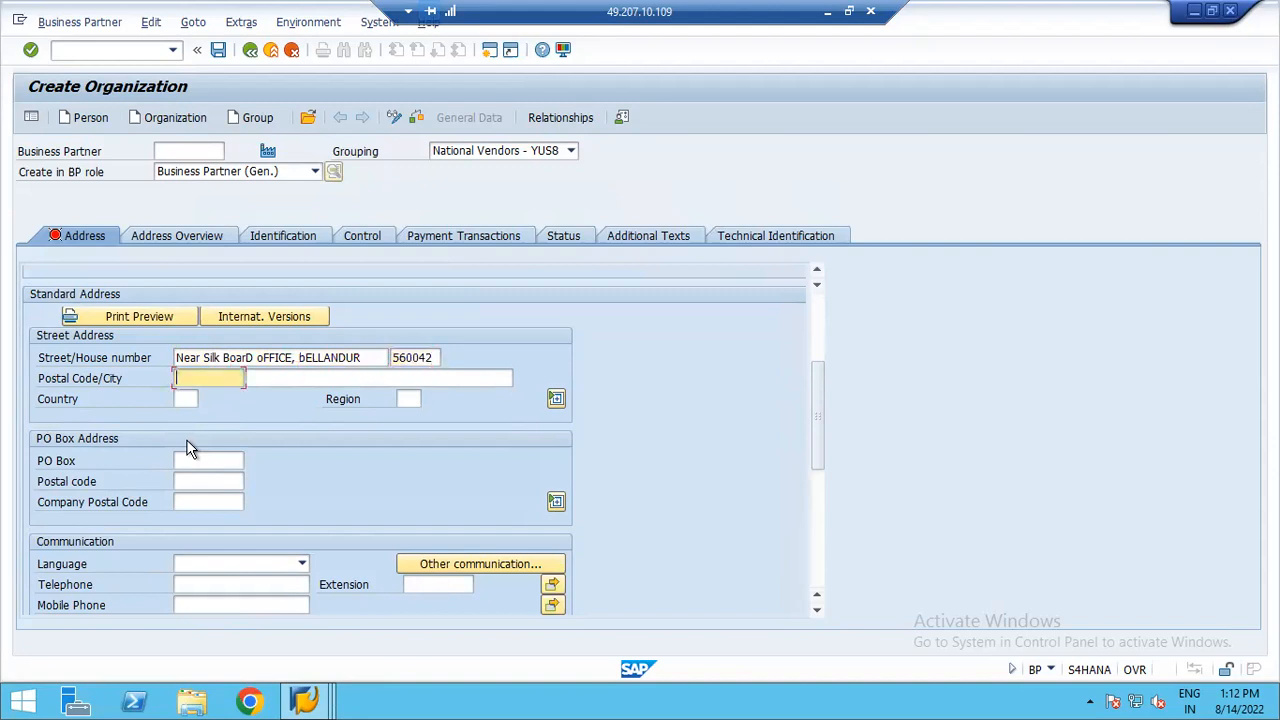
text(560042)
key(Tab)
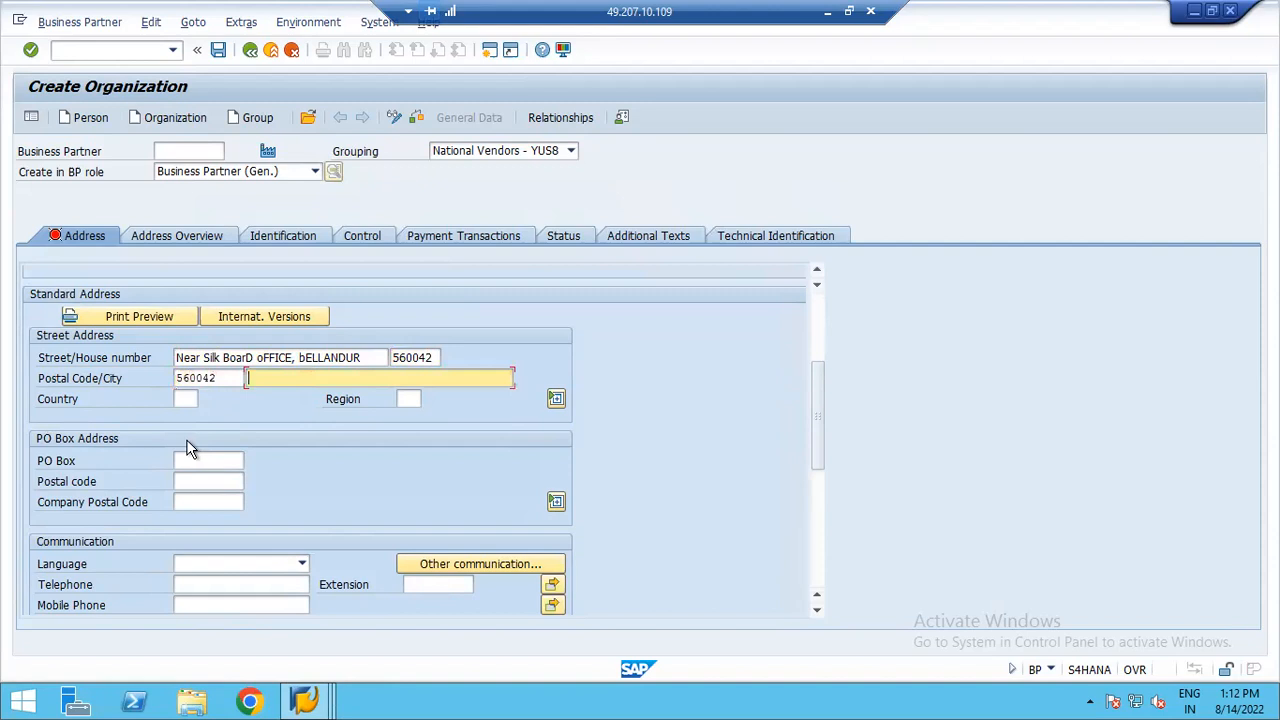
text(b)
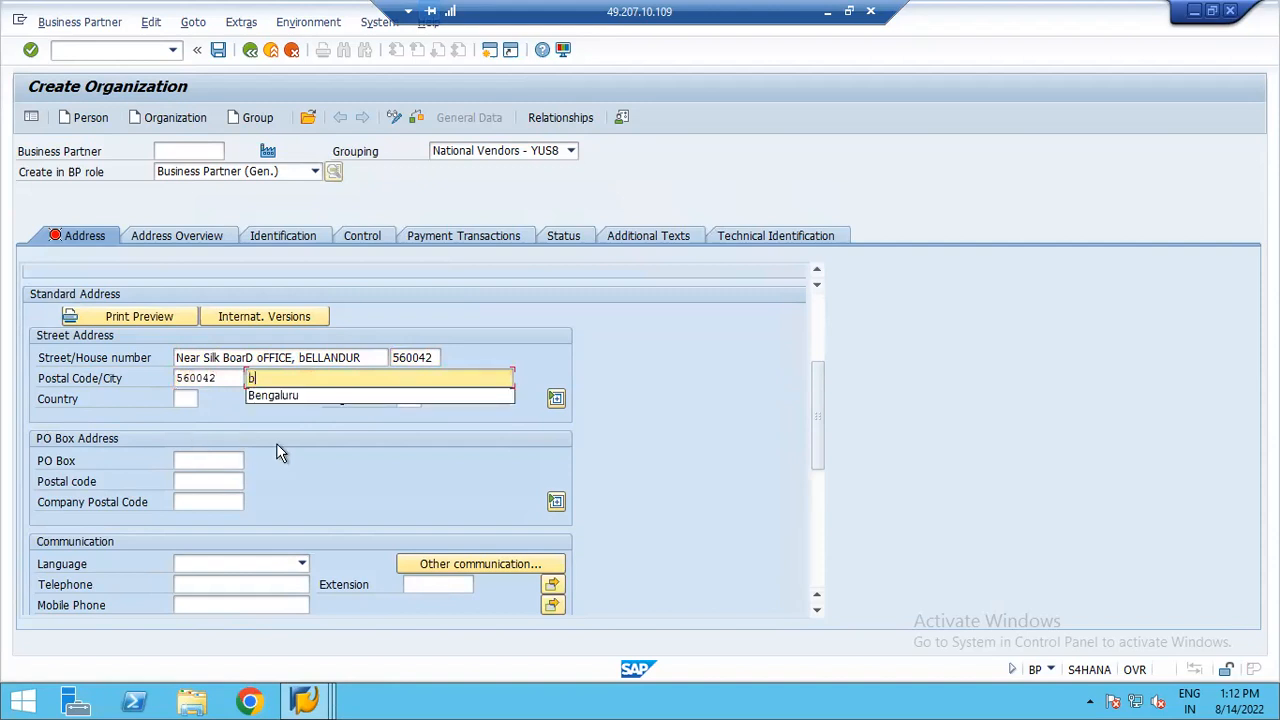
click(282, 396)
key(Tab)
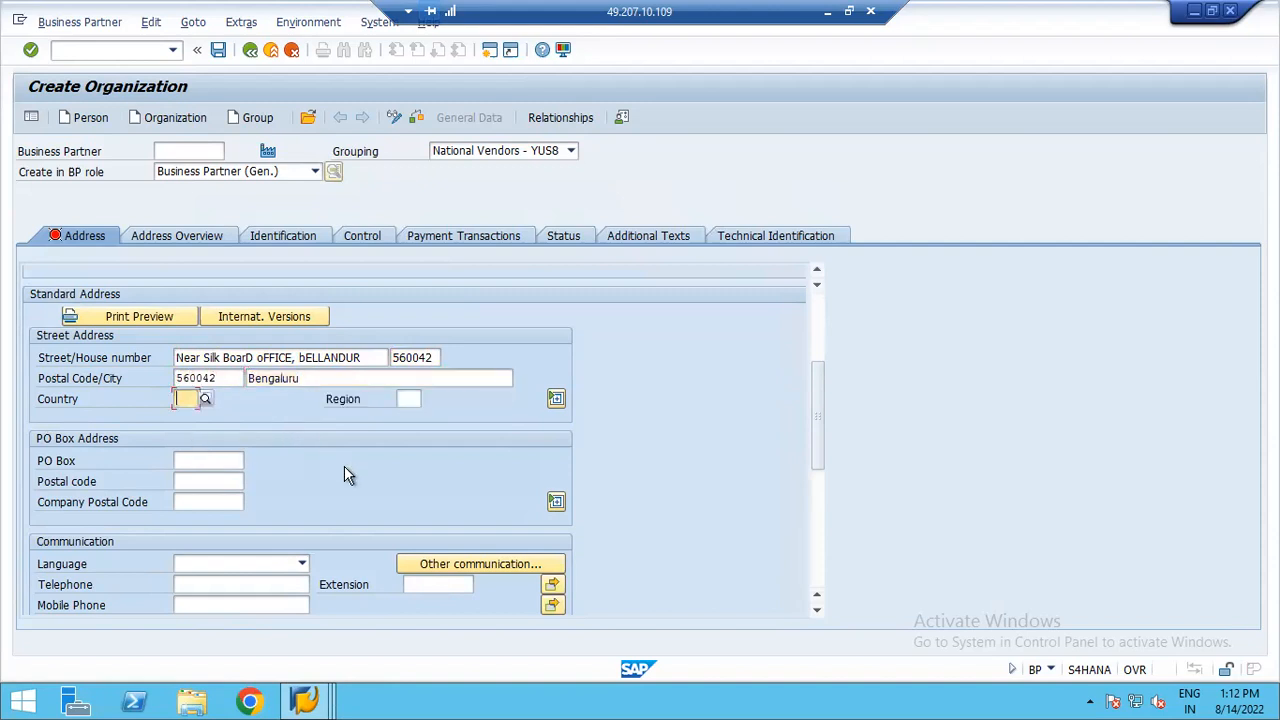
- Set the standard address's country to IN and its region to 10 (Karnataka)
text(I)
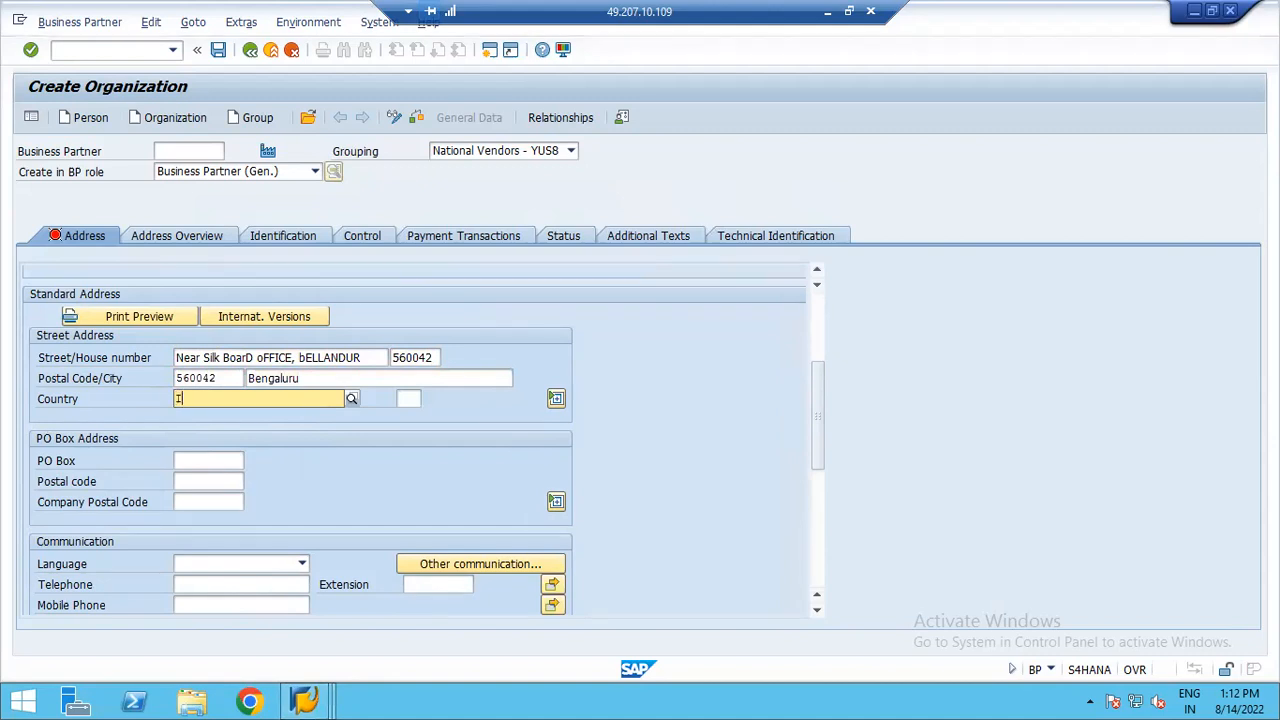
text(N)
key(Return)
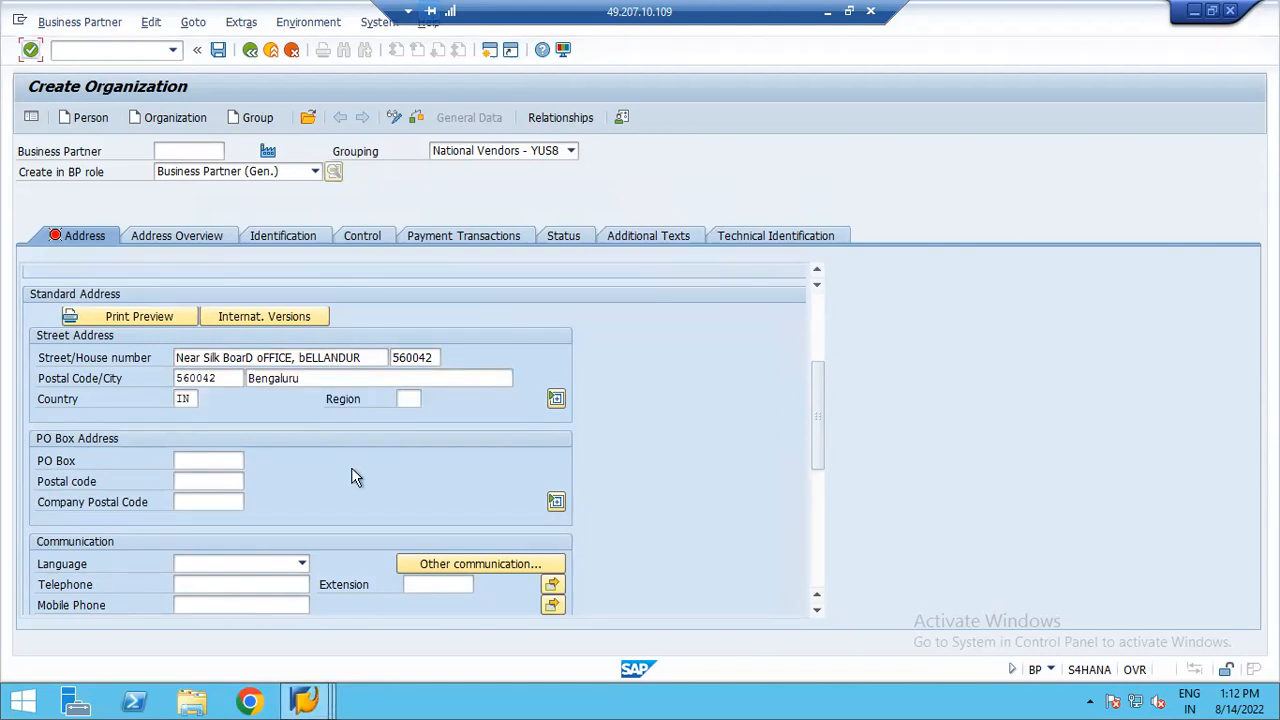
click(414, 399)
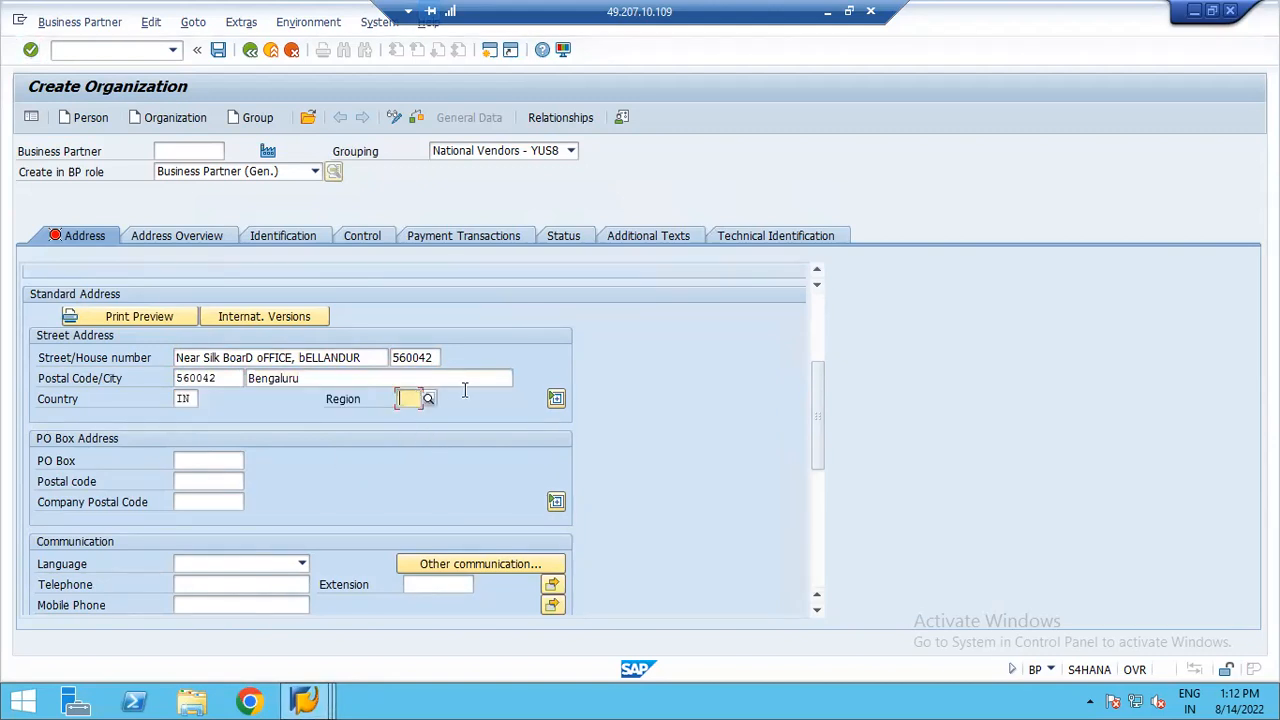
text(10)
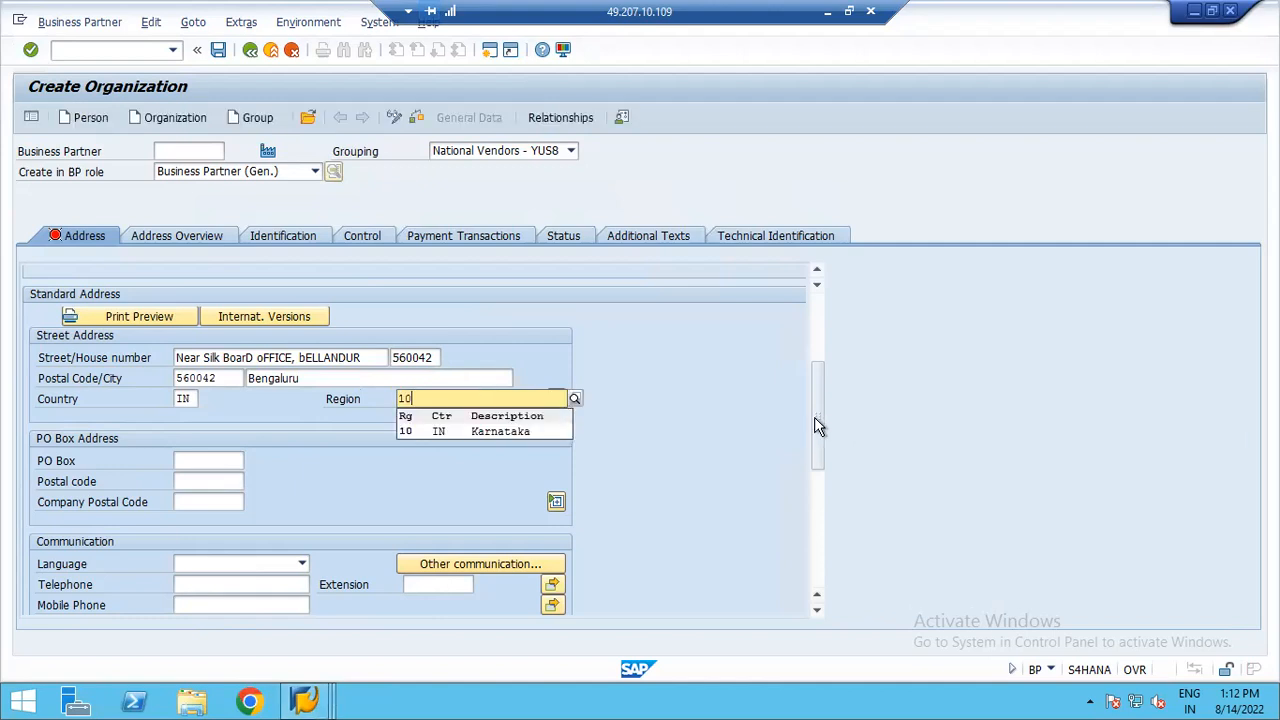
click(428, 430)
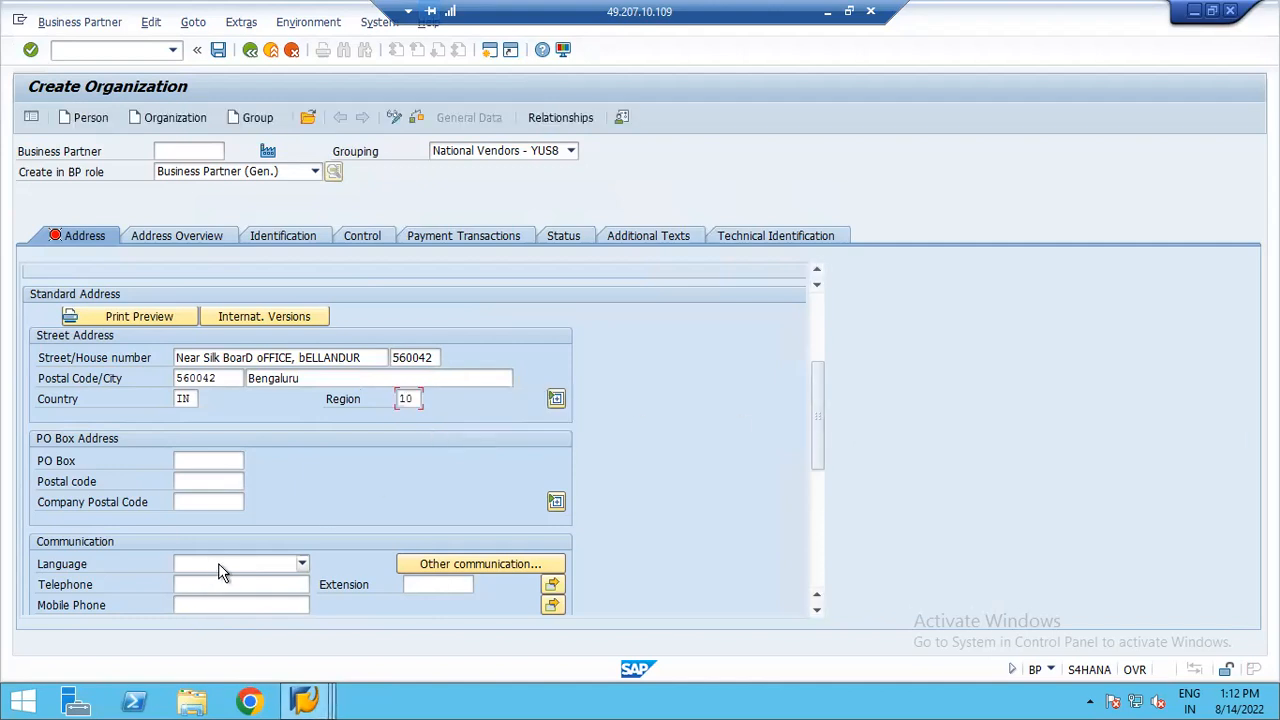
- Set the organization's communication language to English and save the new business partner
click(218, 563)
scroll(205, 625, down, 2)
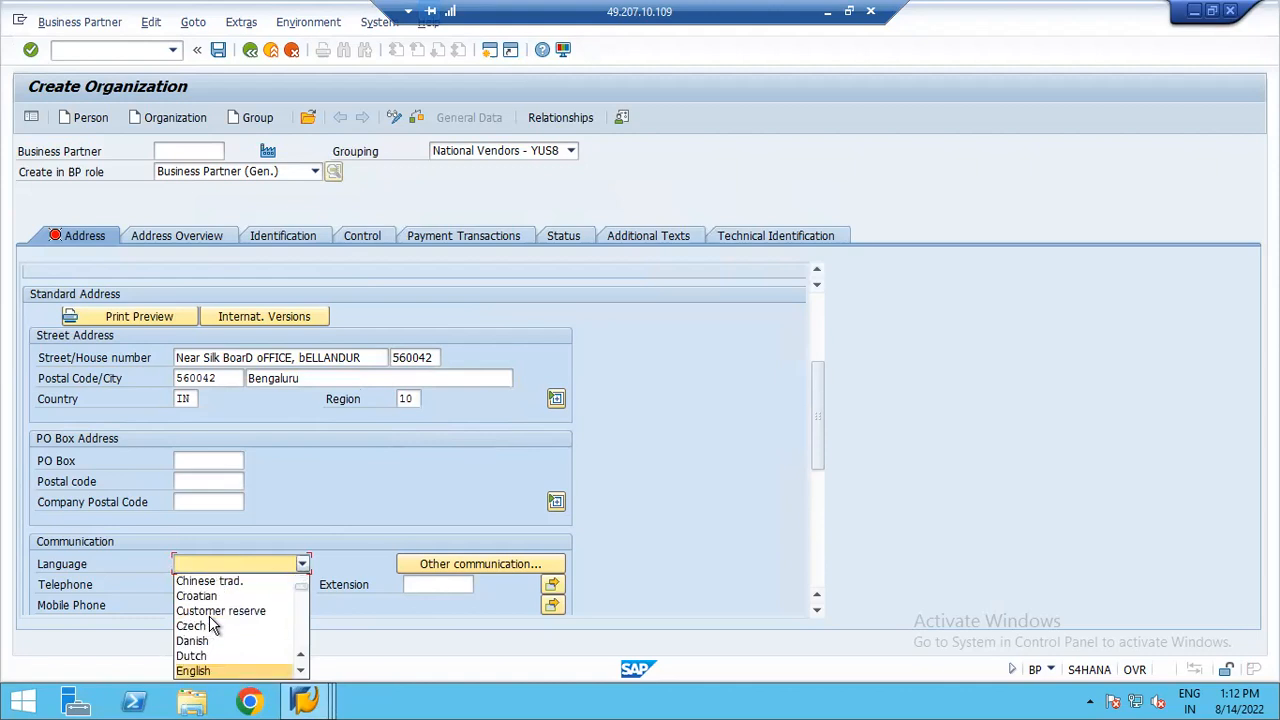
click(197, 672)
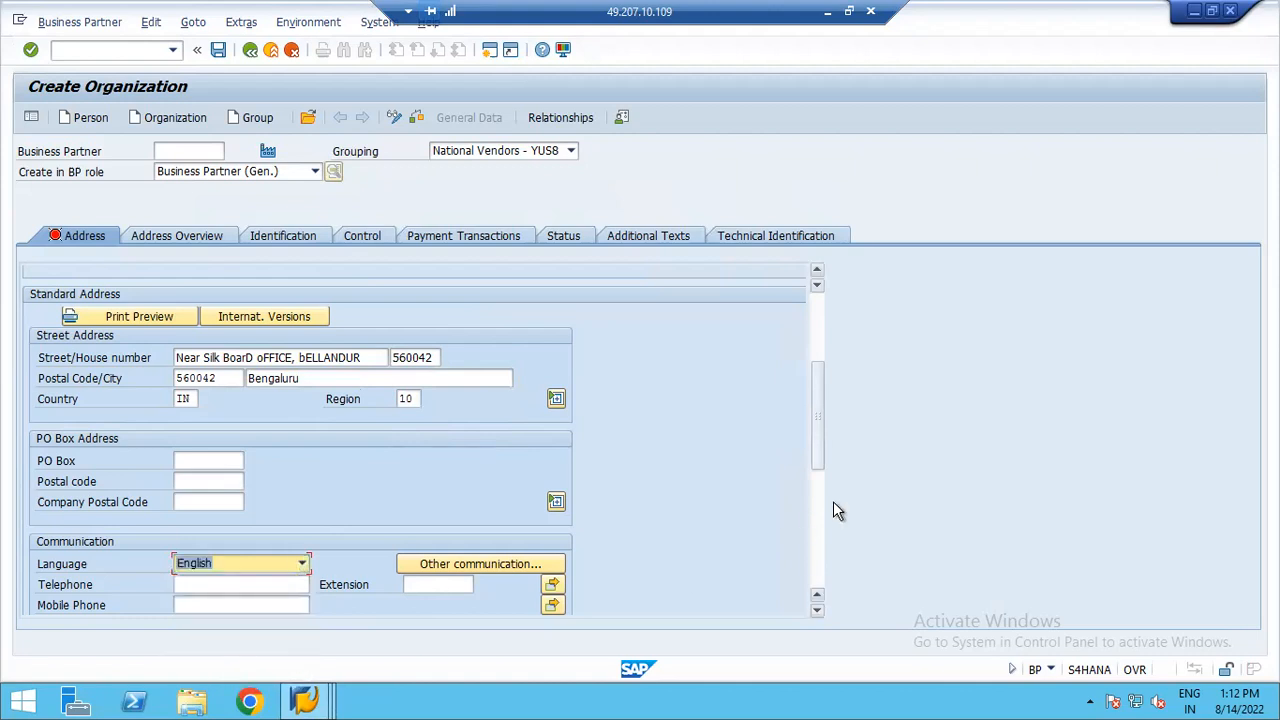
scroll(818, 428, down, 1)
drag(811, 467, 803, 336)
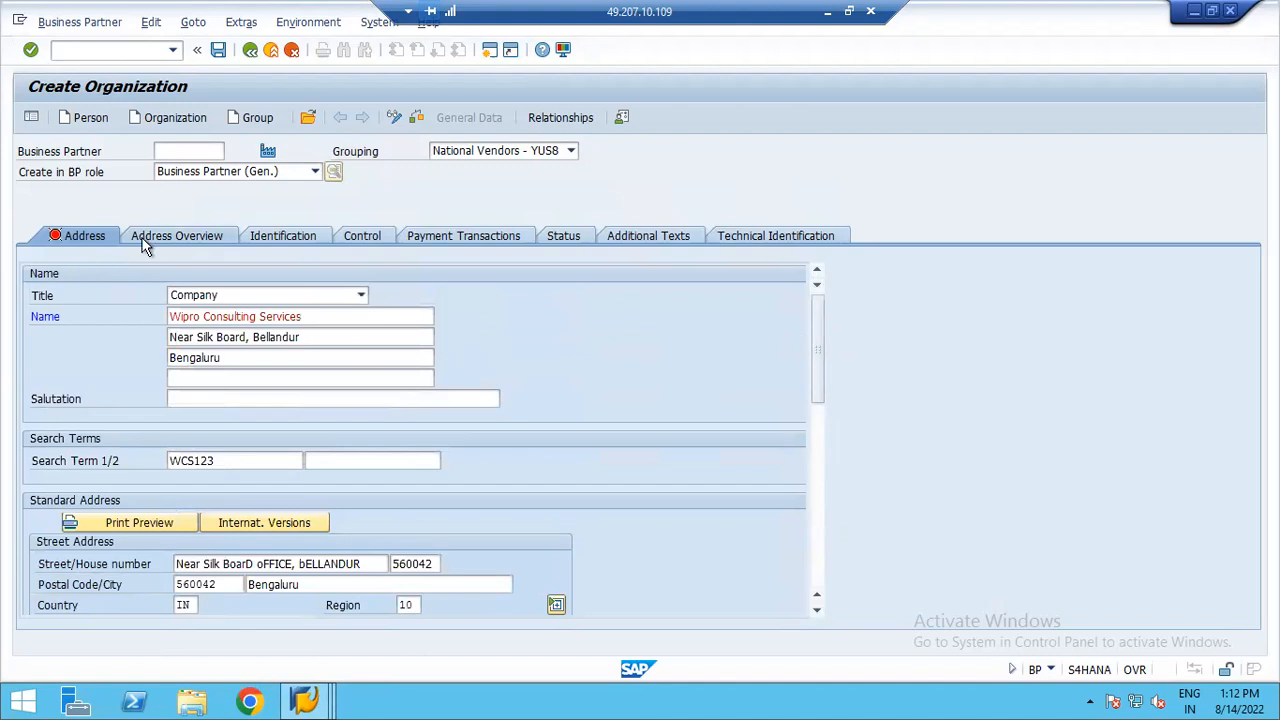
key(Return)
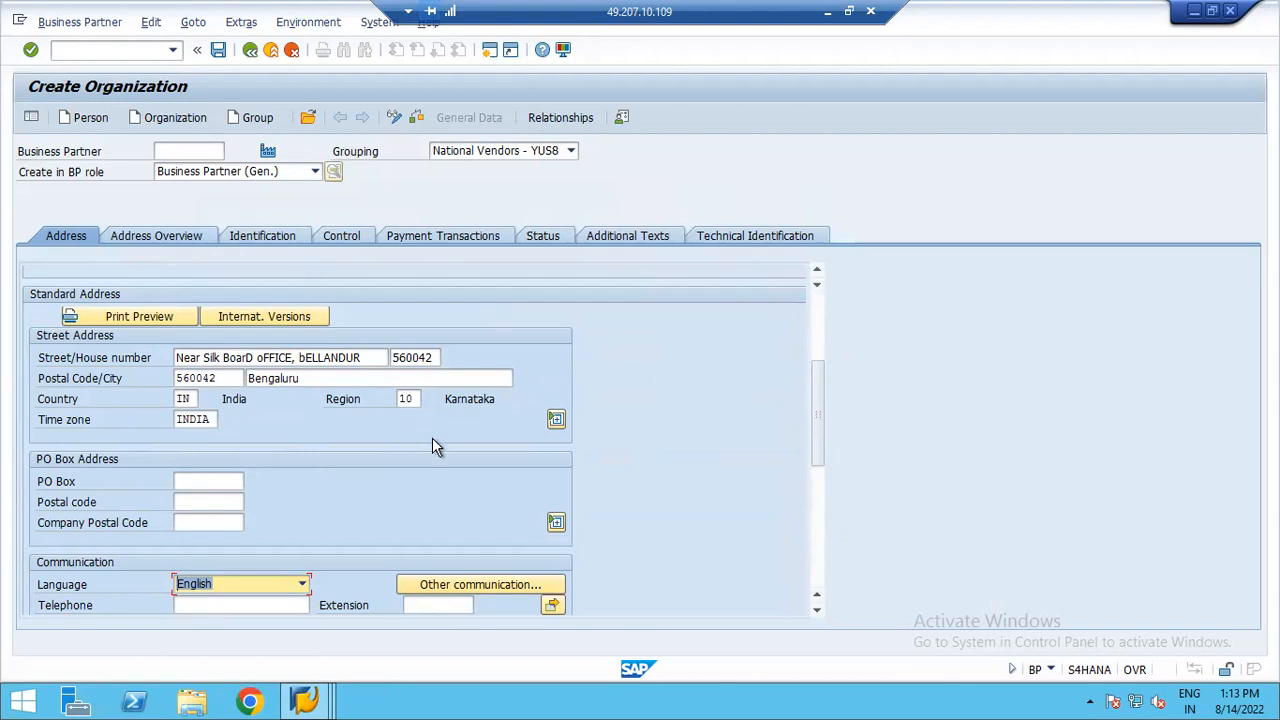
click(218, 52)
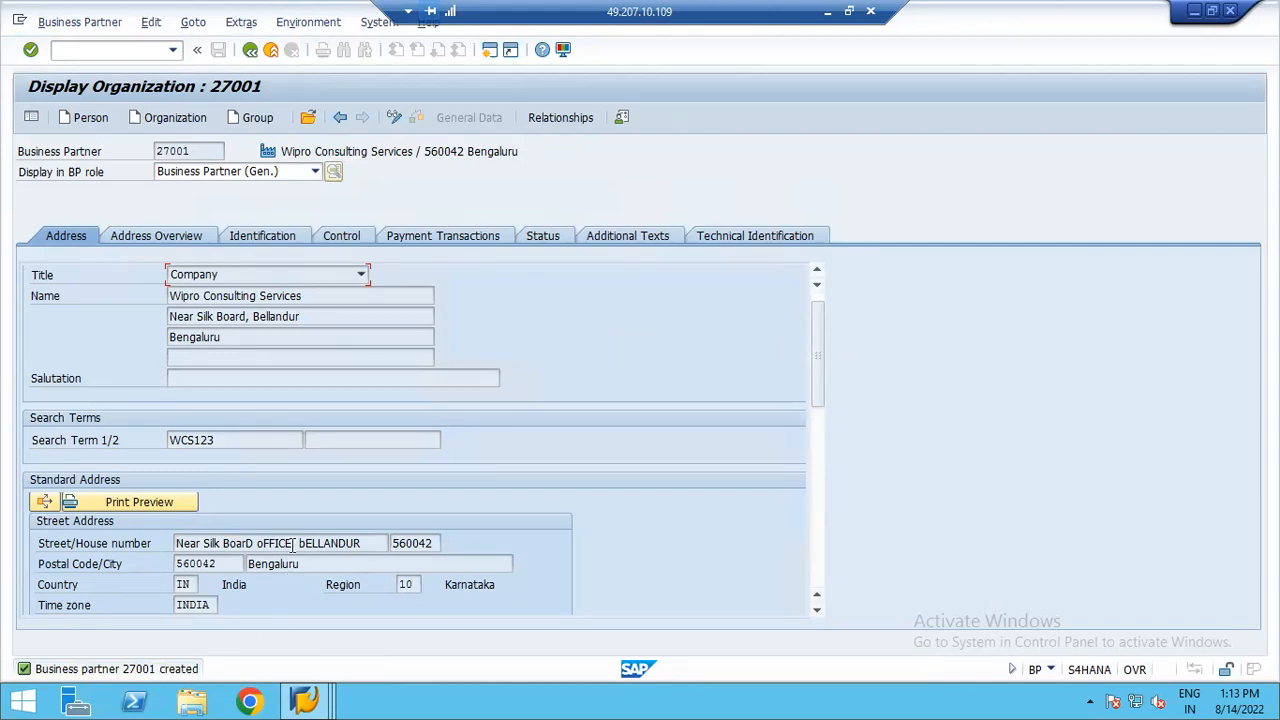
- In change mode, extend the organization with the Partner w. Vendor Account role and review its vendor general, tax and text data
click(314, 173)
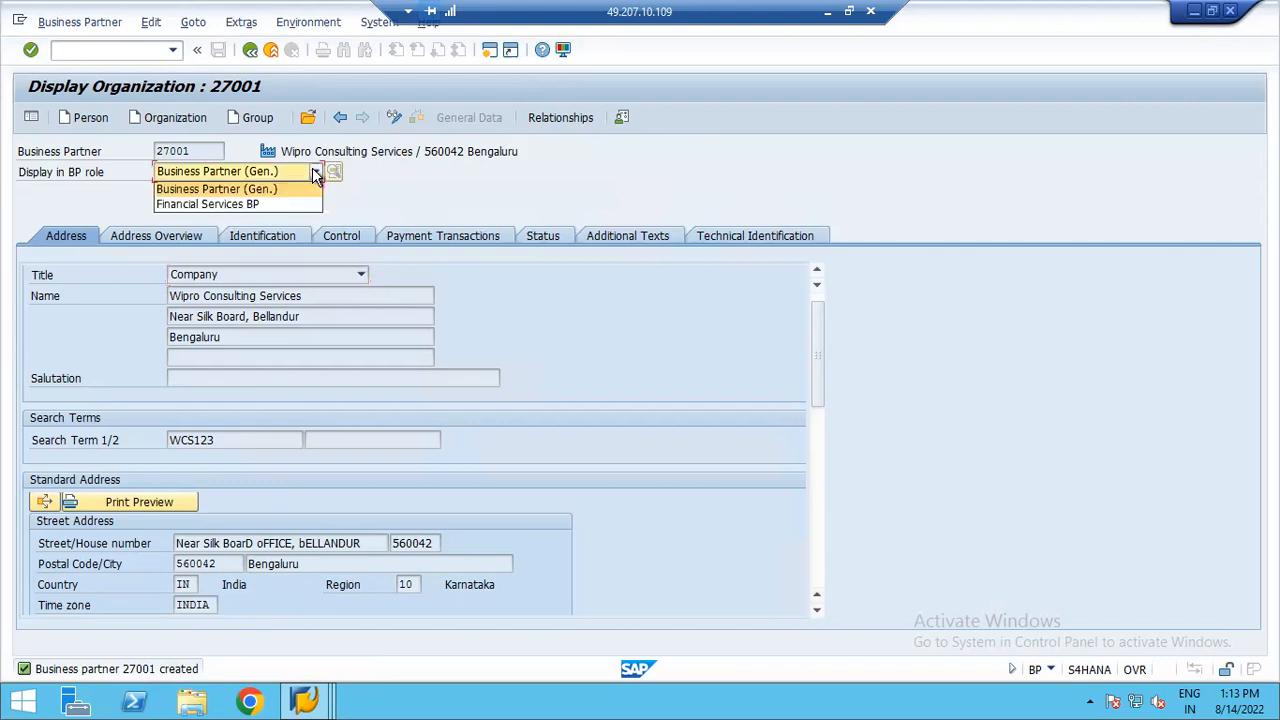
click(394, 119)
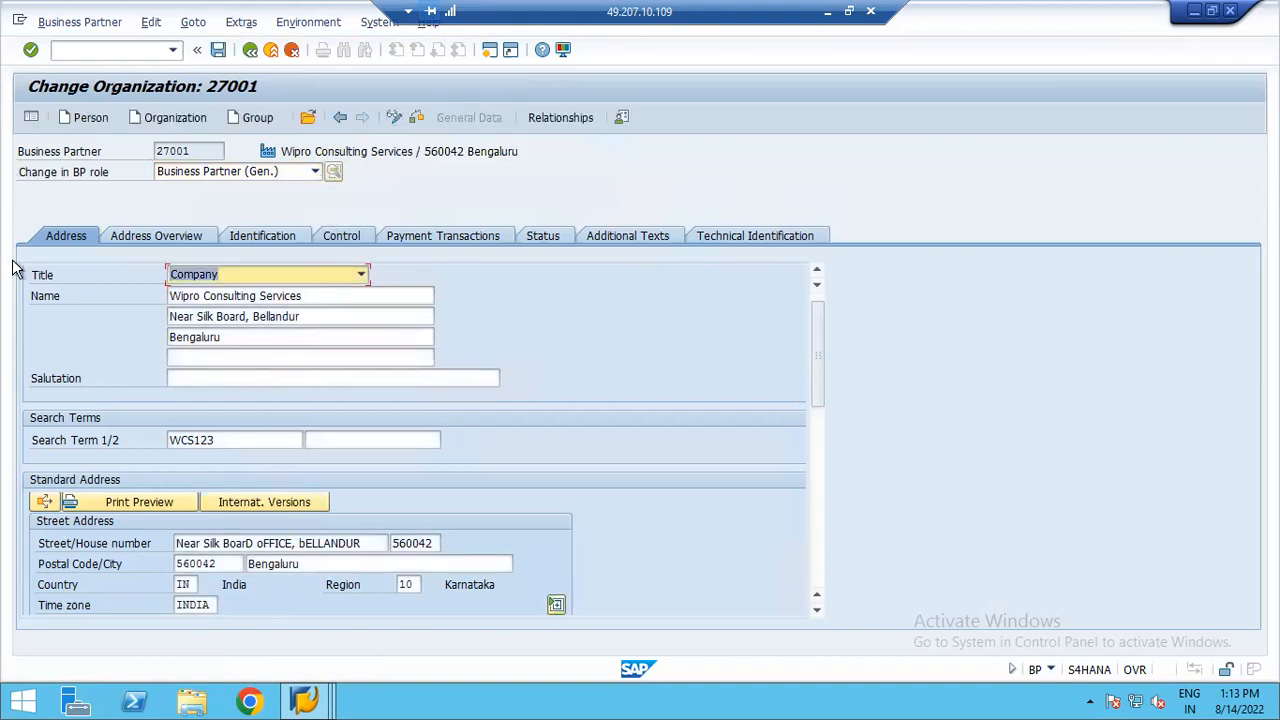
click(315, 171)
drag(315, 257, 312, 293)
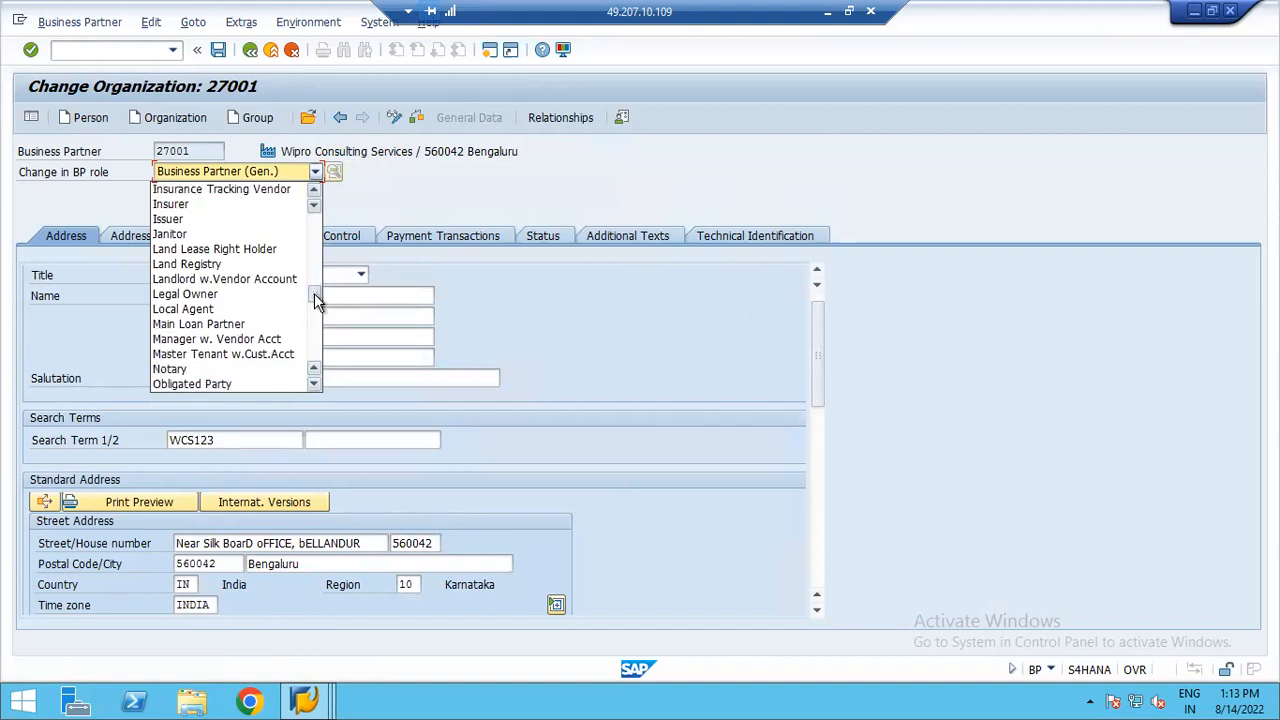
drag(314, 293, 316, 306)
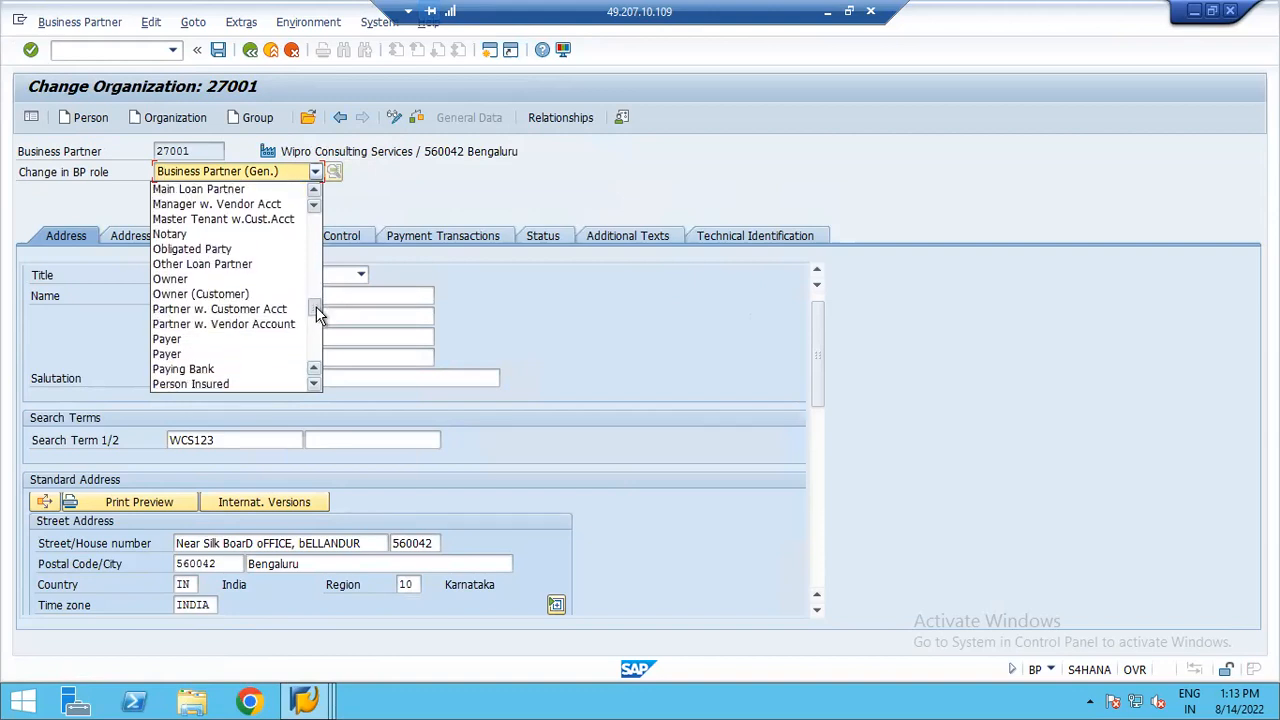
click(184, 328)
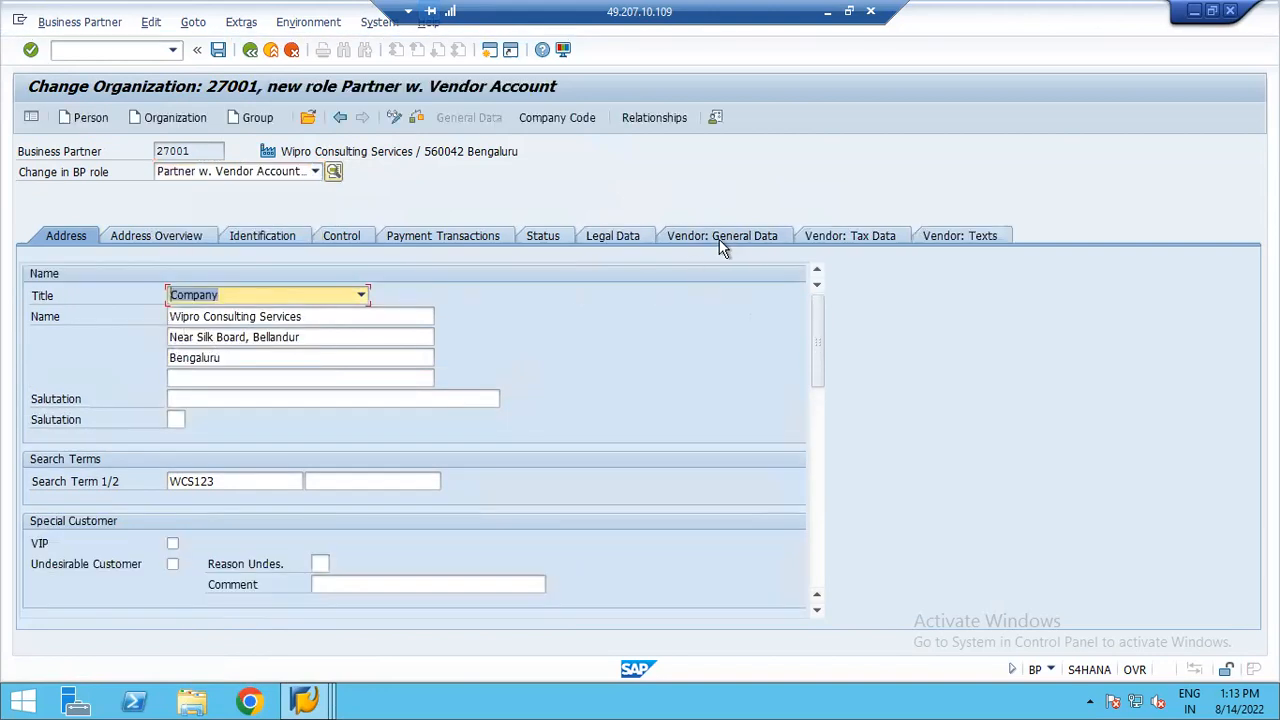
click(717, 239)
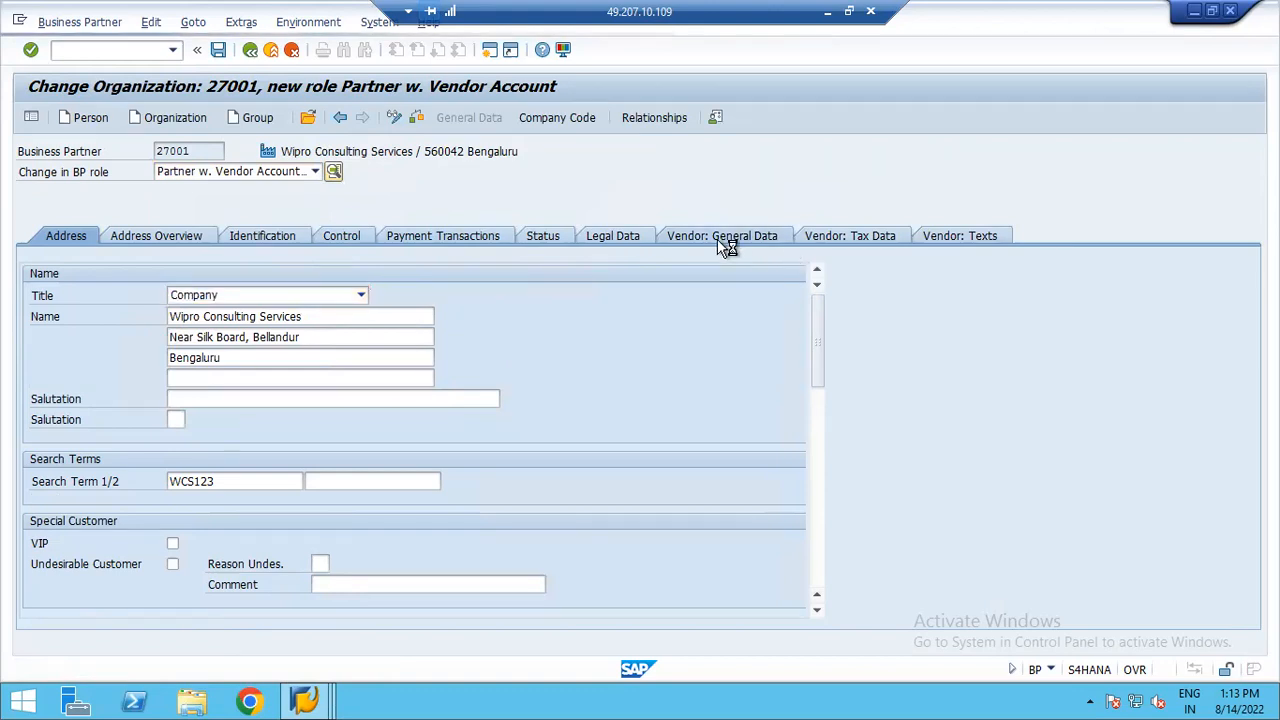
click(855, 238)
click(944, 237)
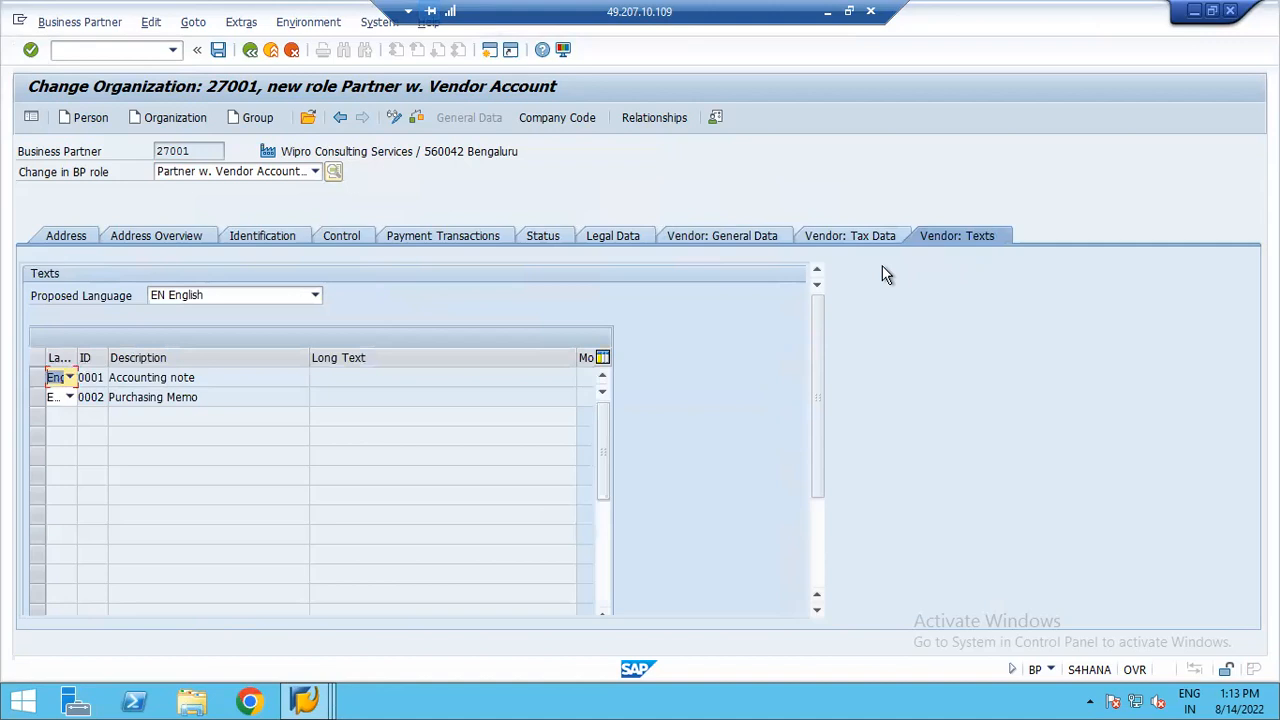
click(846, 238)
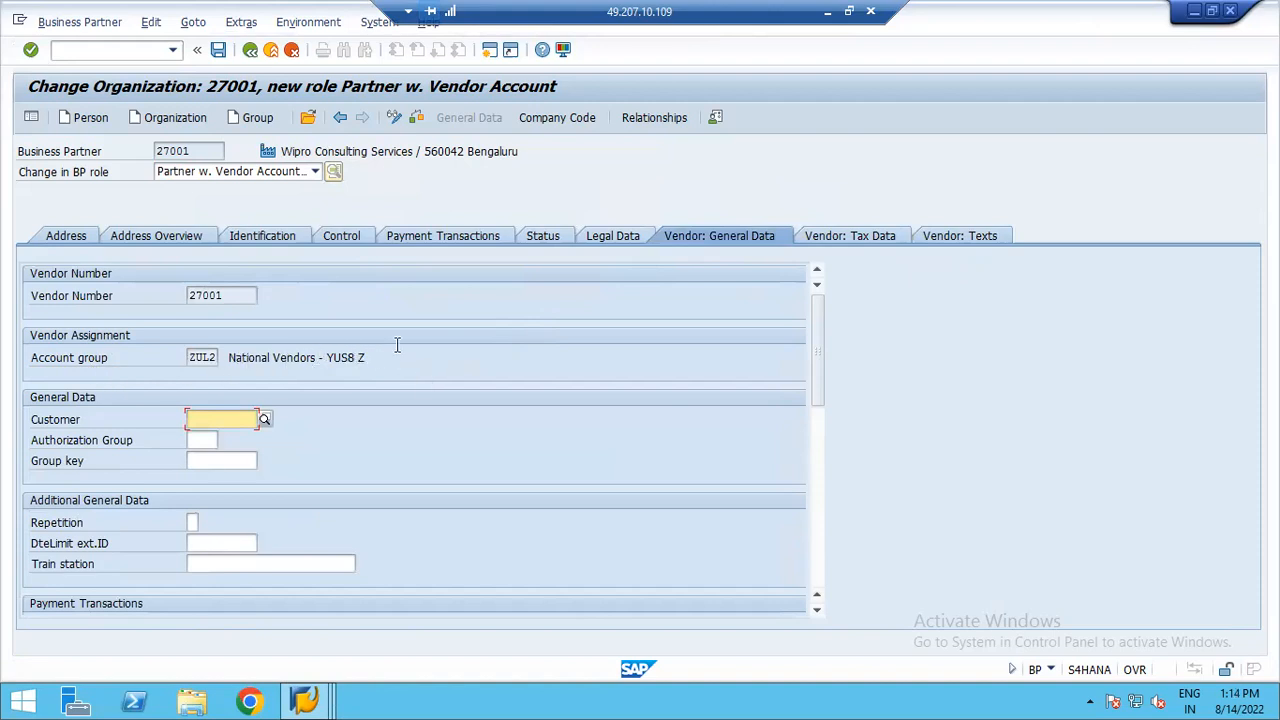
- Open the vendor's company code data and switch the company code to YUS8
click(548, 116)
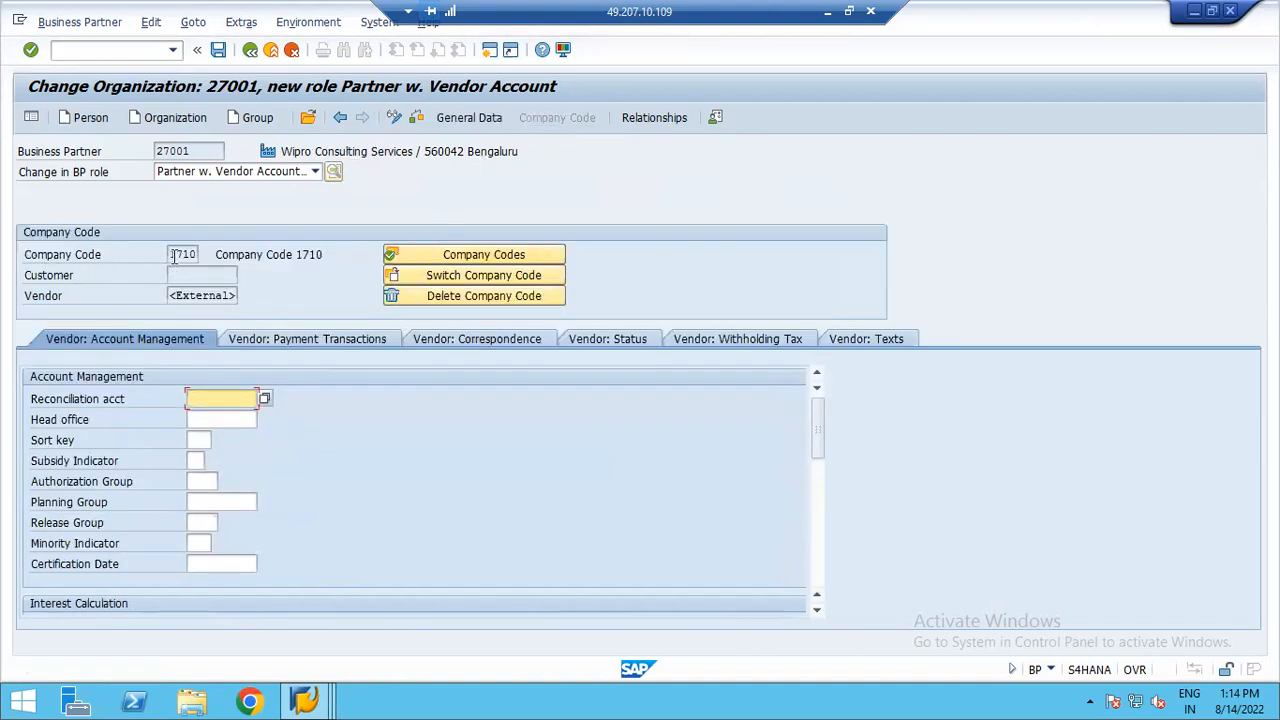
click(486, 274)
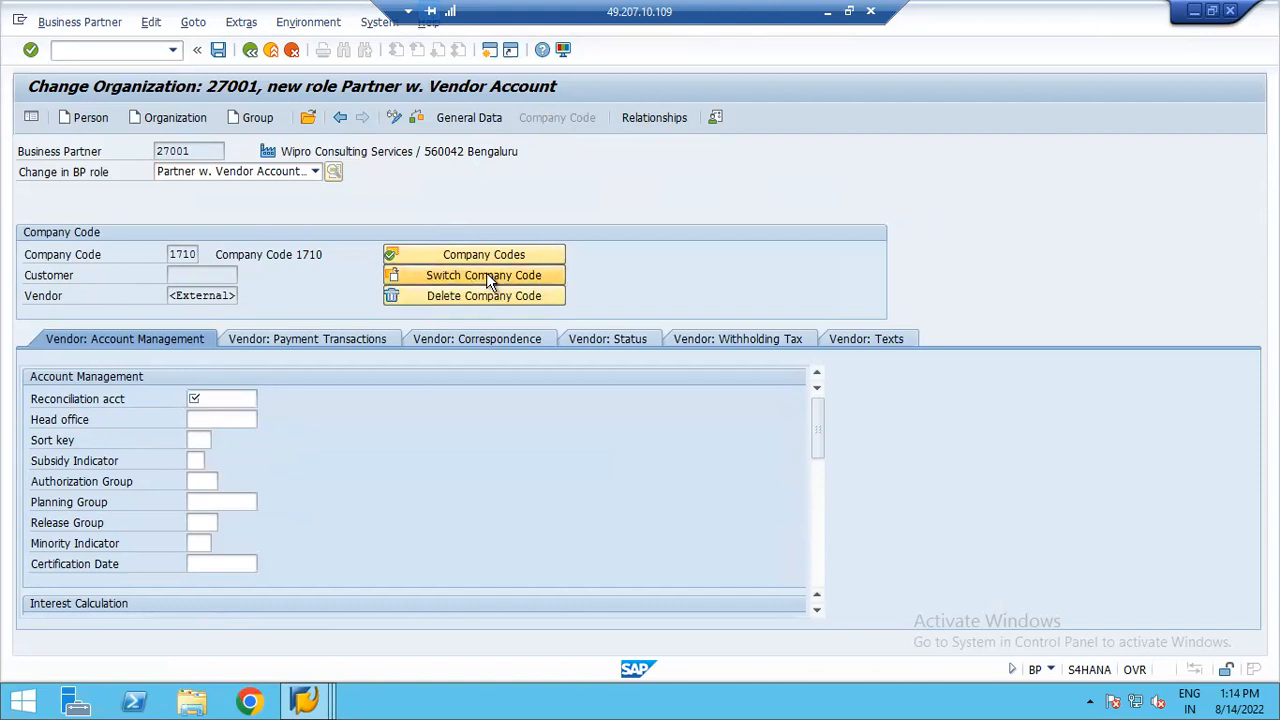
click(184, 254)
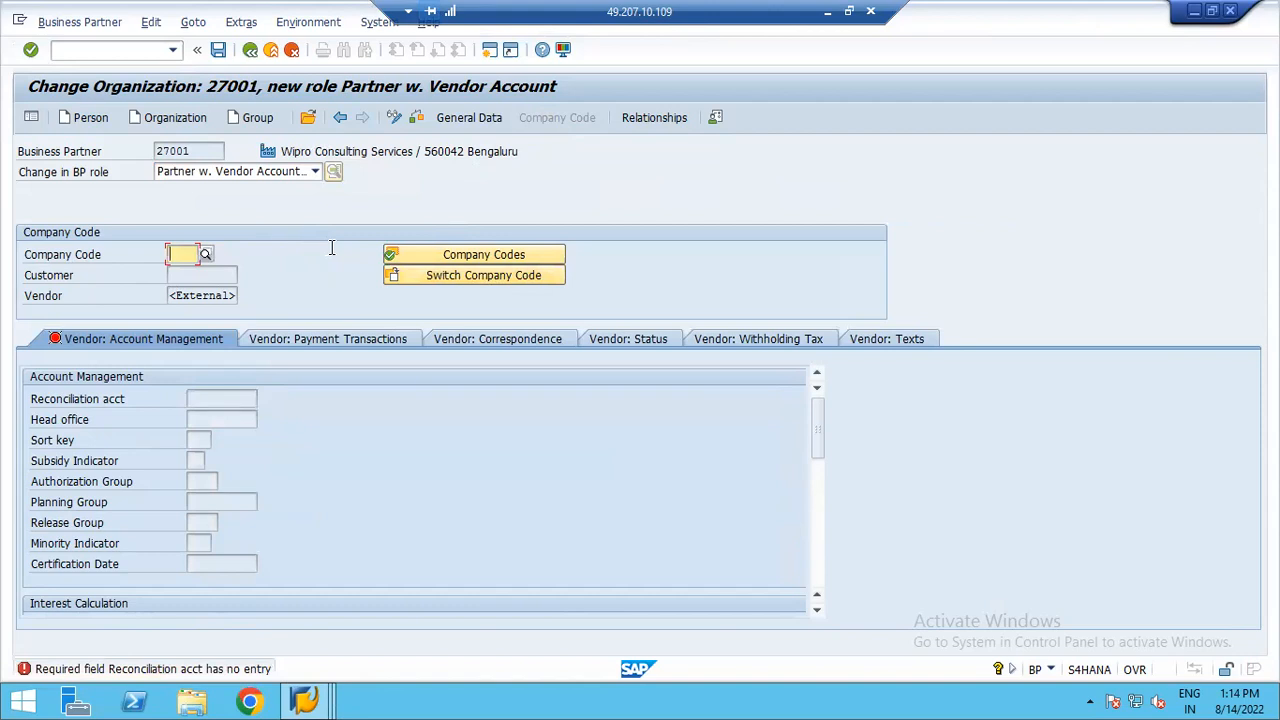
text(YUS)
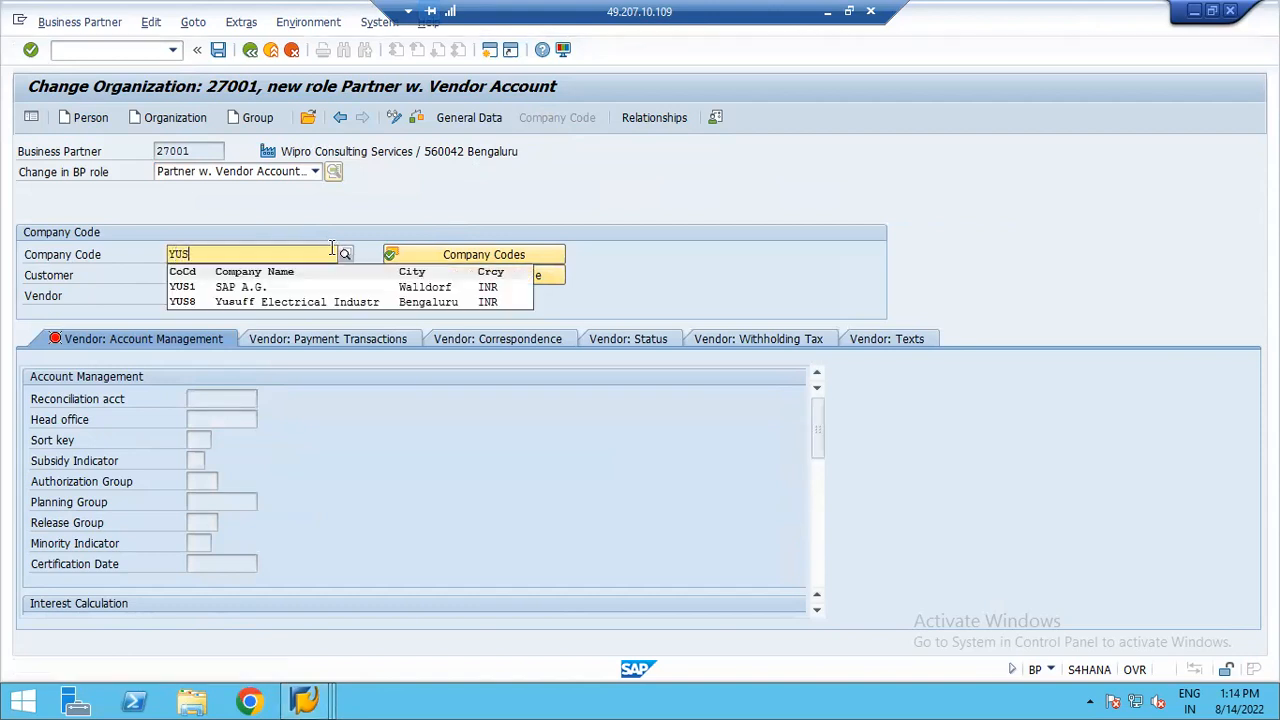
click(276, 301)
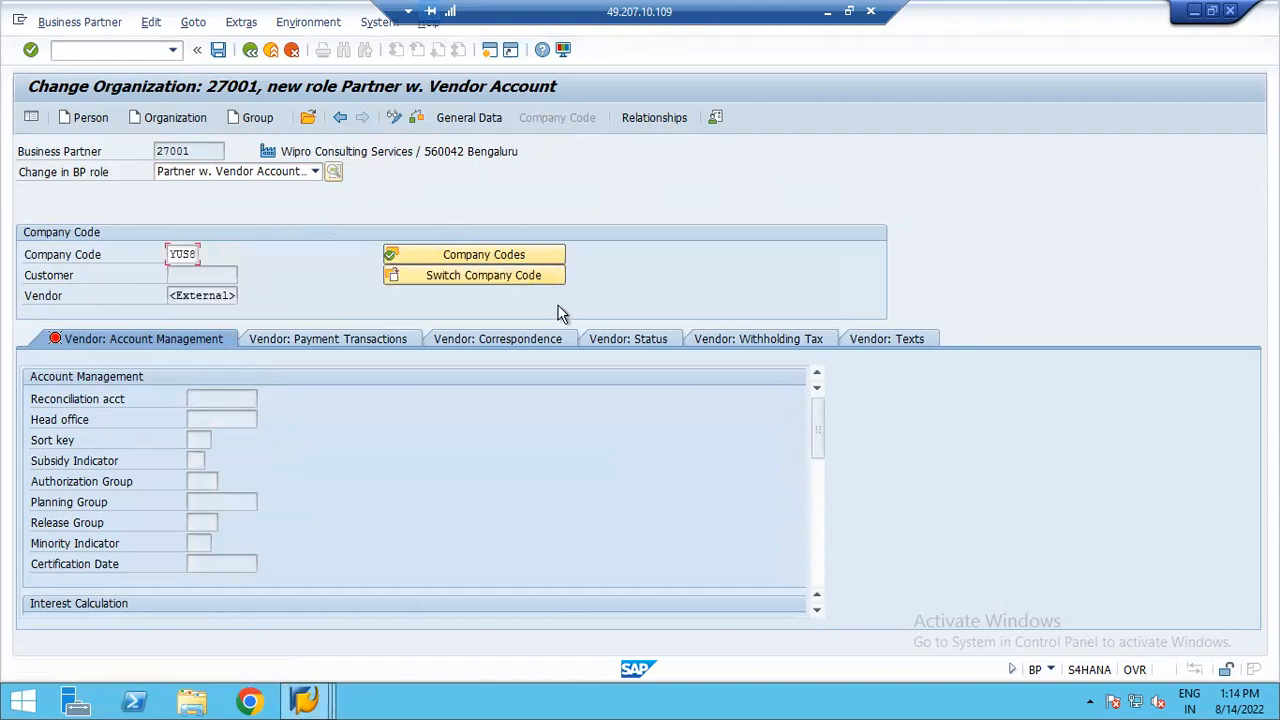
key(Return)
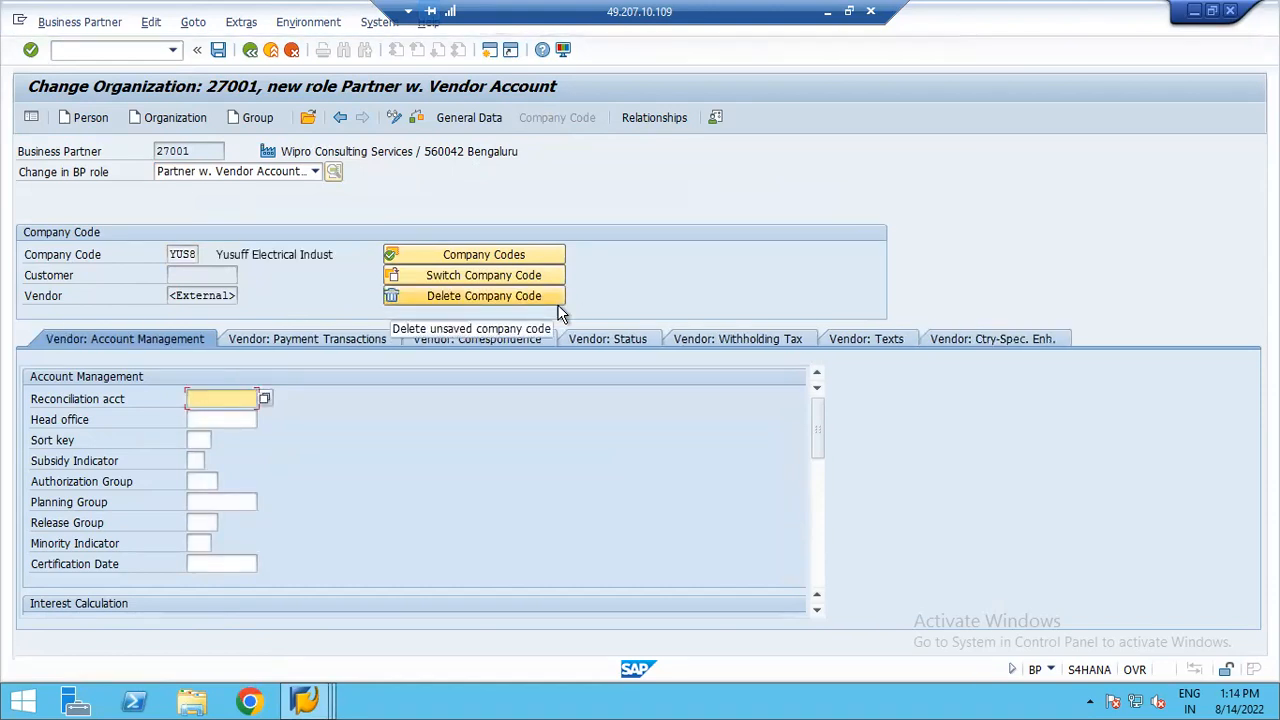
- Assign reconciliation account 10001 to the vendor in company code YUS8 and save the business partner
click(264, 398)
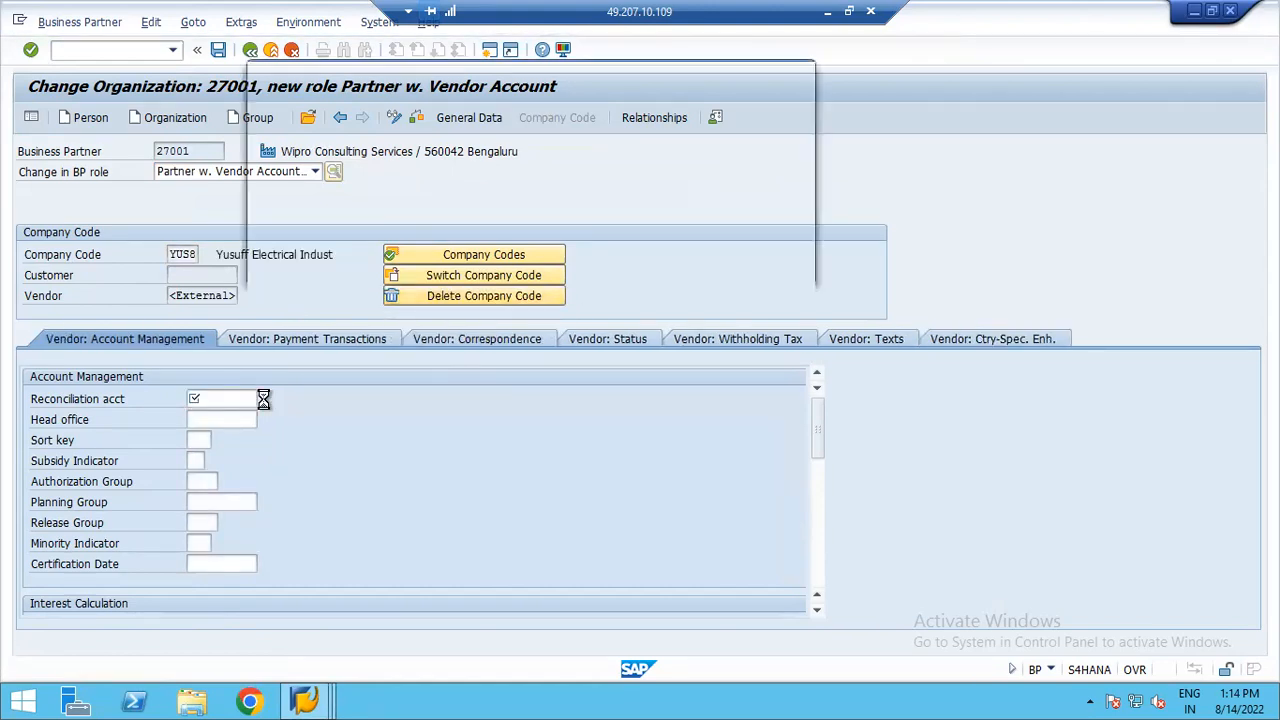
double_click(327, 182)
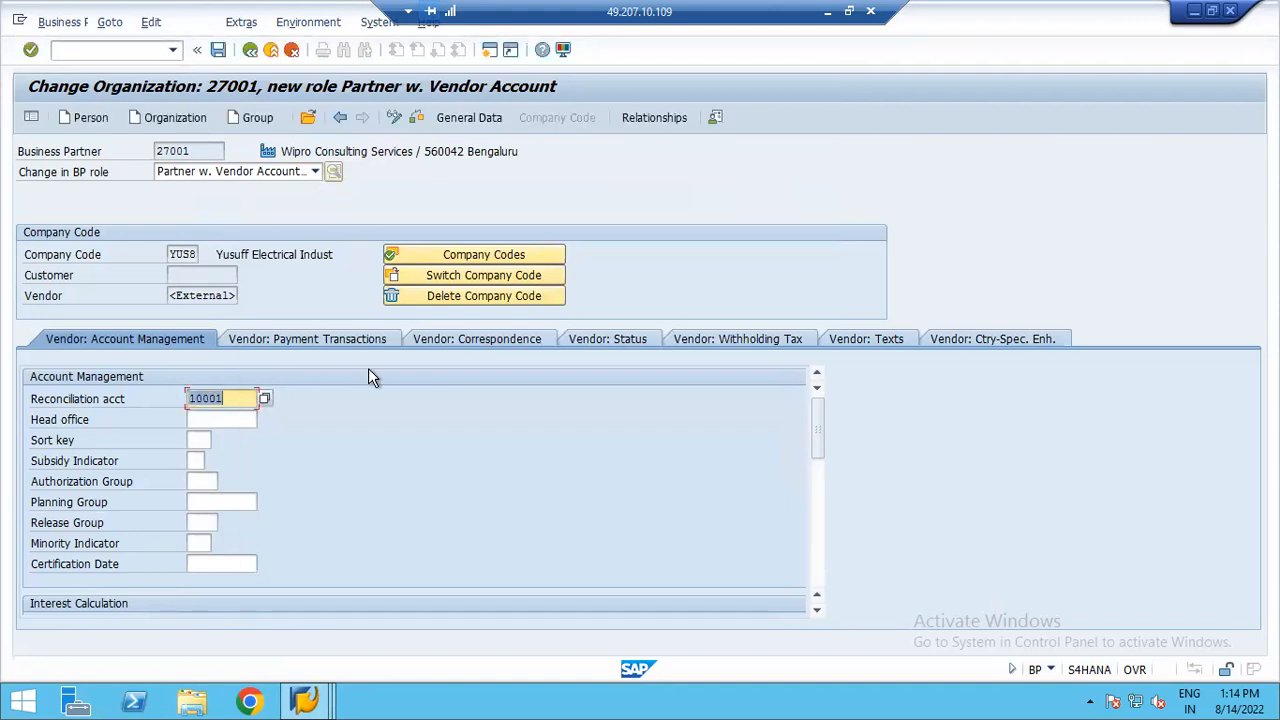
key(Return)
click(217, 52)
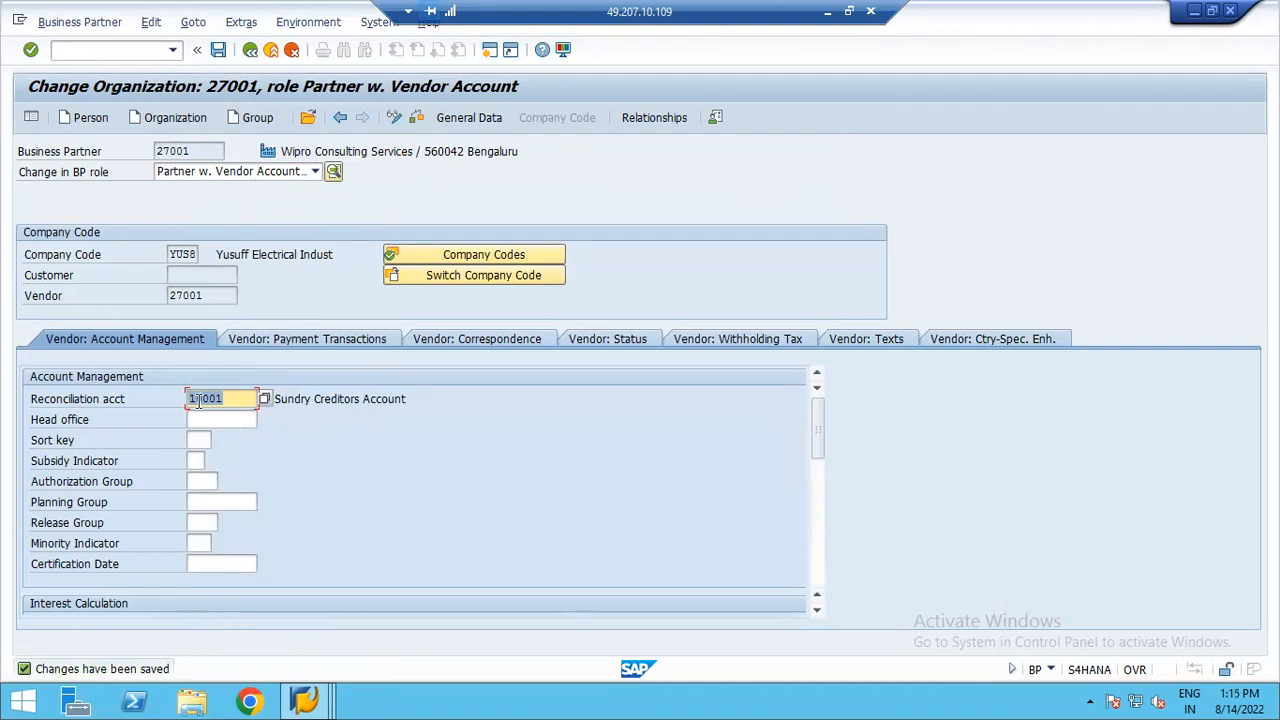
- Switch to the SAP Easy Access session and start transaction FS00 for central G/L account maintenance
mouse_move(304, 700)
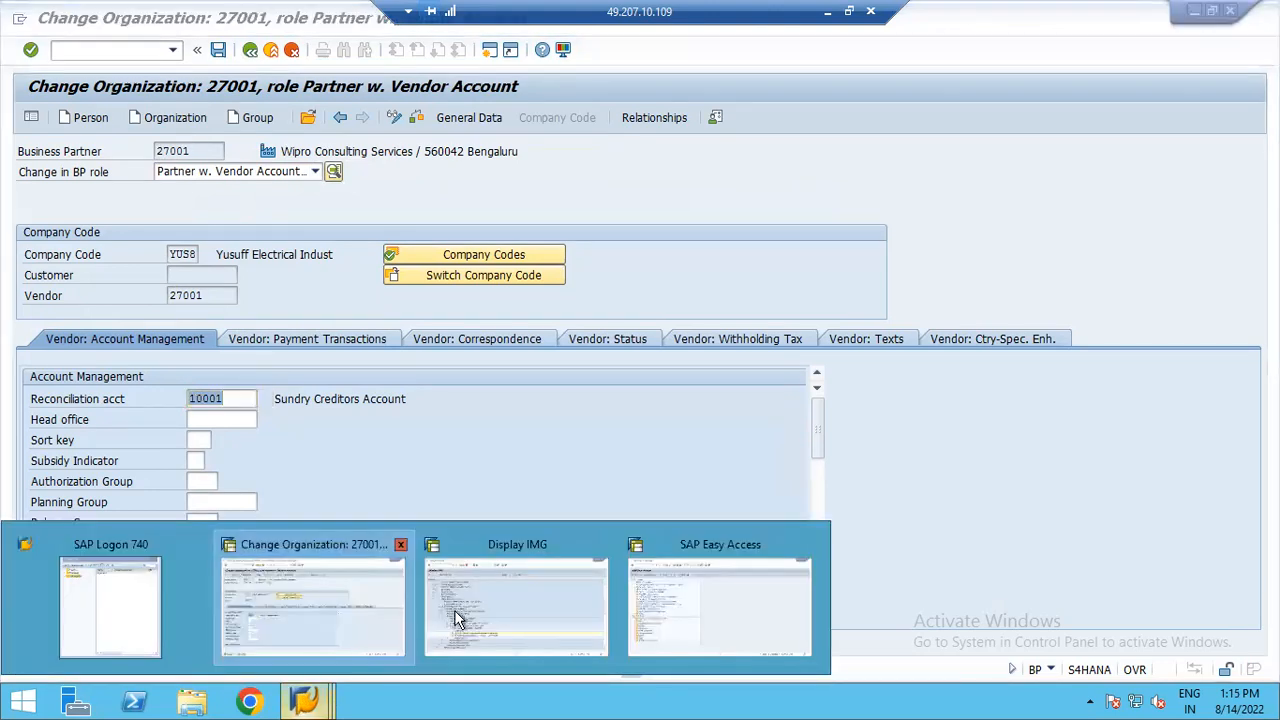
click(487, 607)
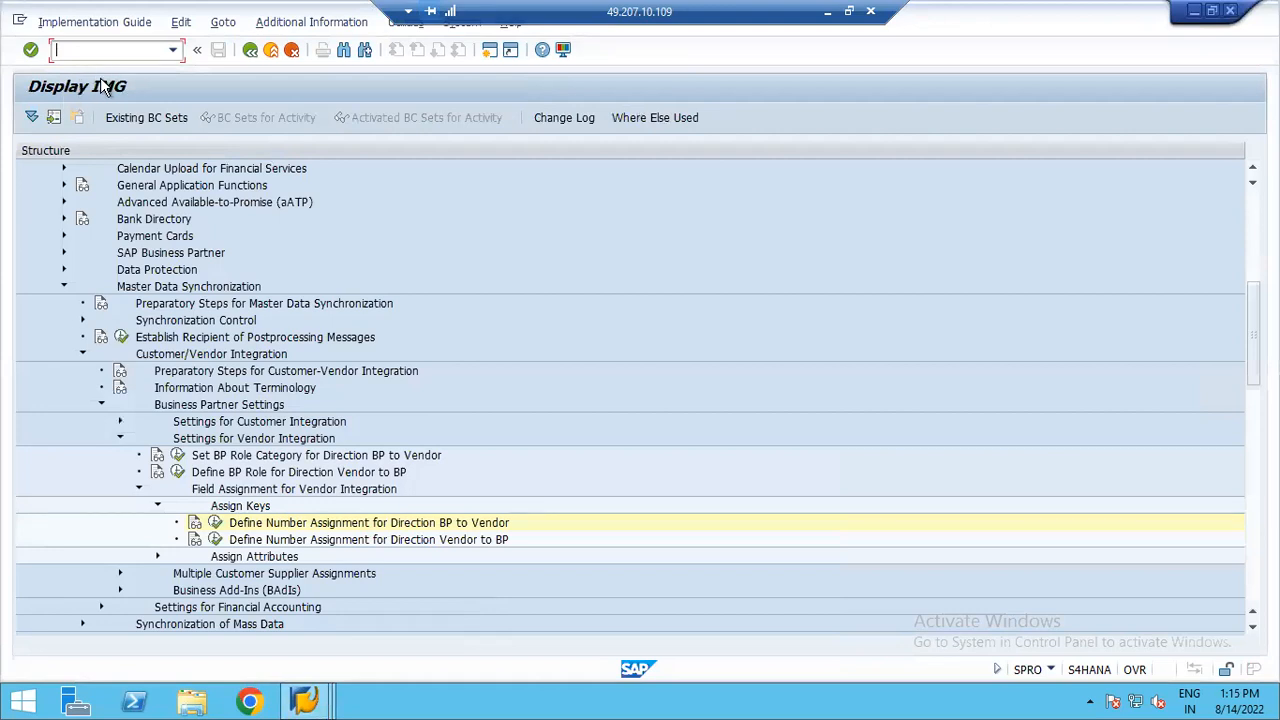
mouse_move(304, 700)
click(685, 640)
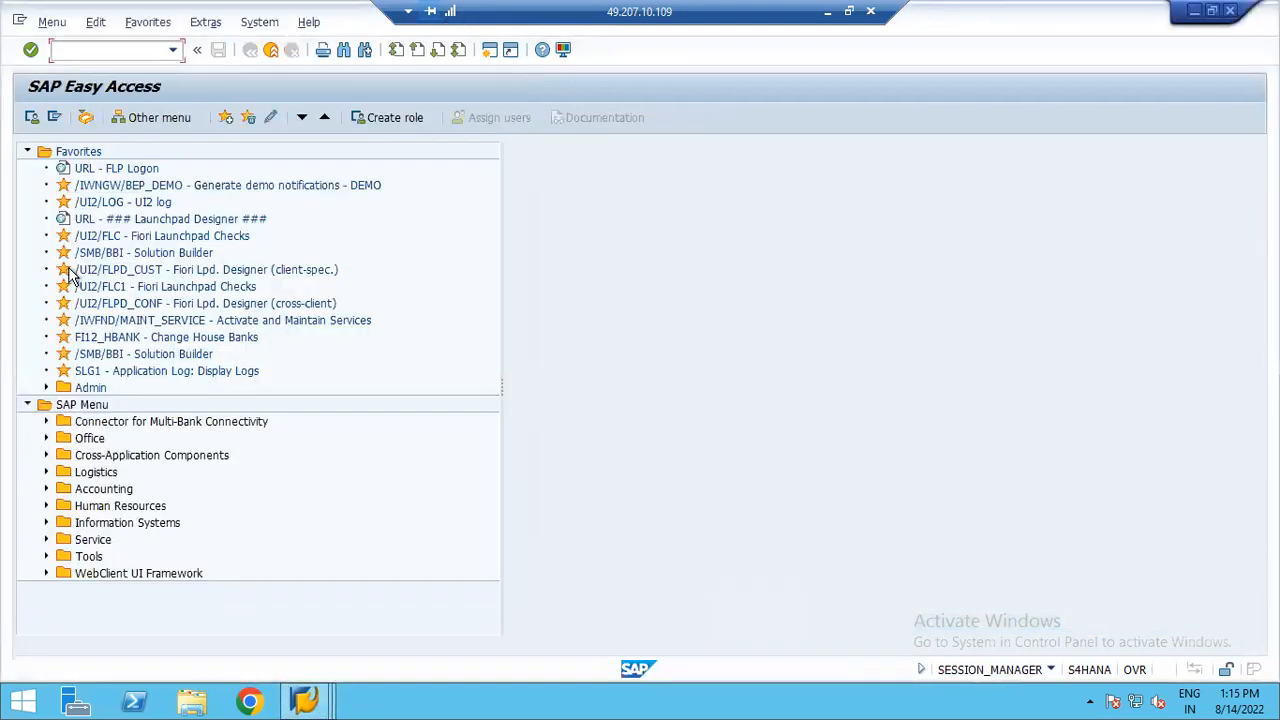
text(FS00)
key(Return)
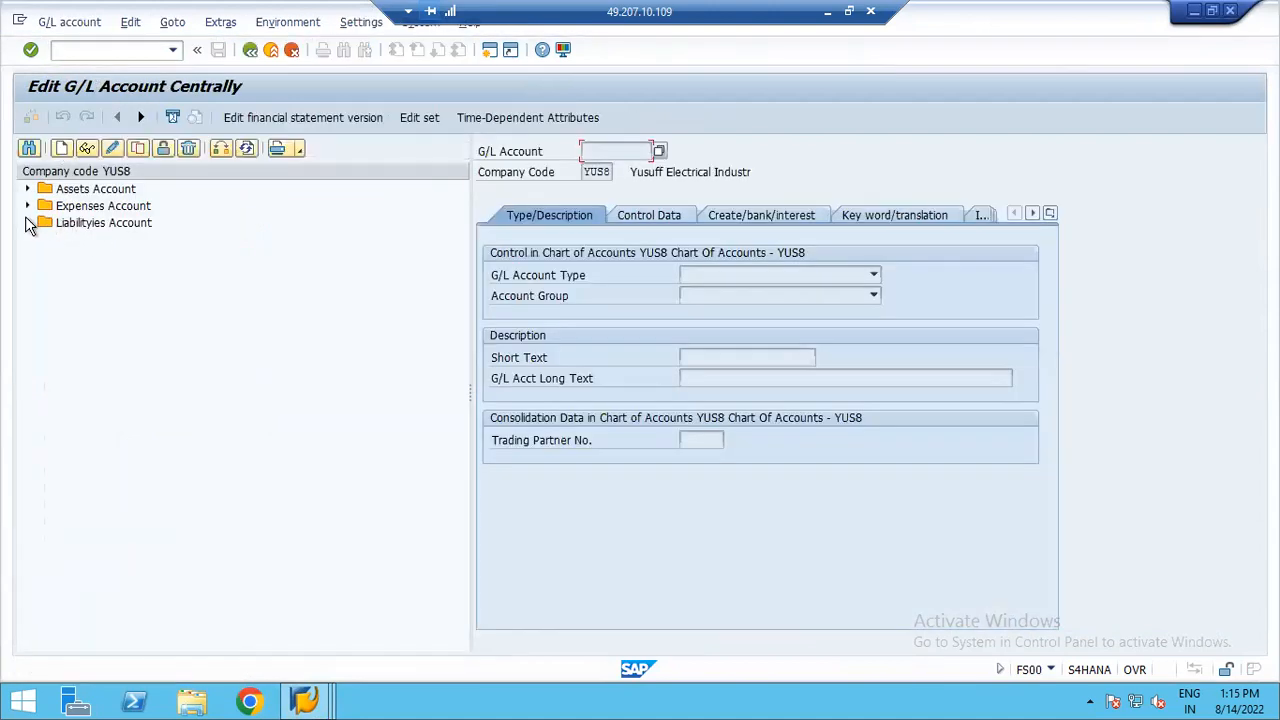
- Open the Sundry Creditors A/c from the liabilities accounts in change mode and check its reconciliation account type in the control data
click(28, 223)
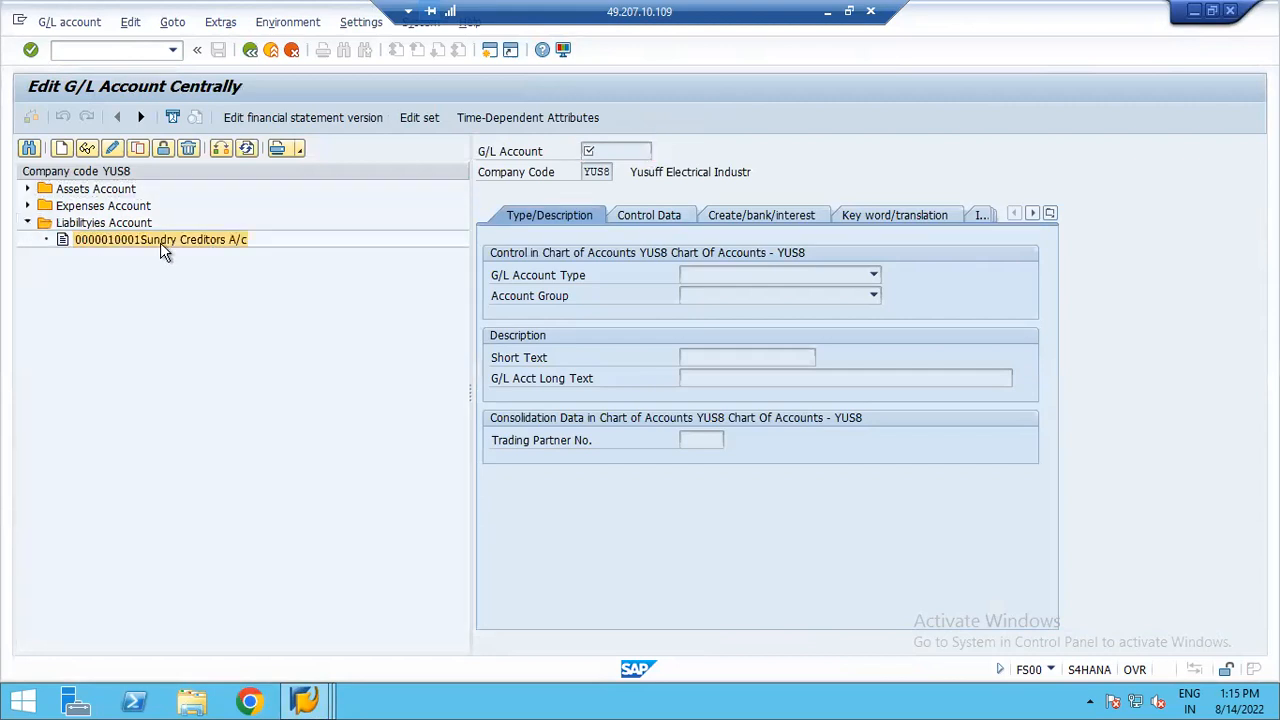
double_click(160, 242)
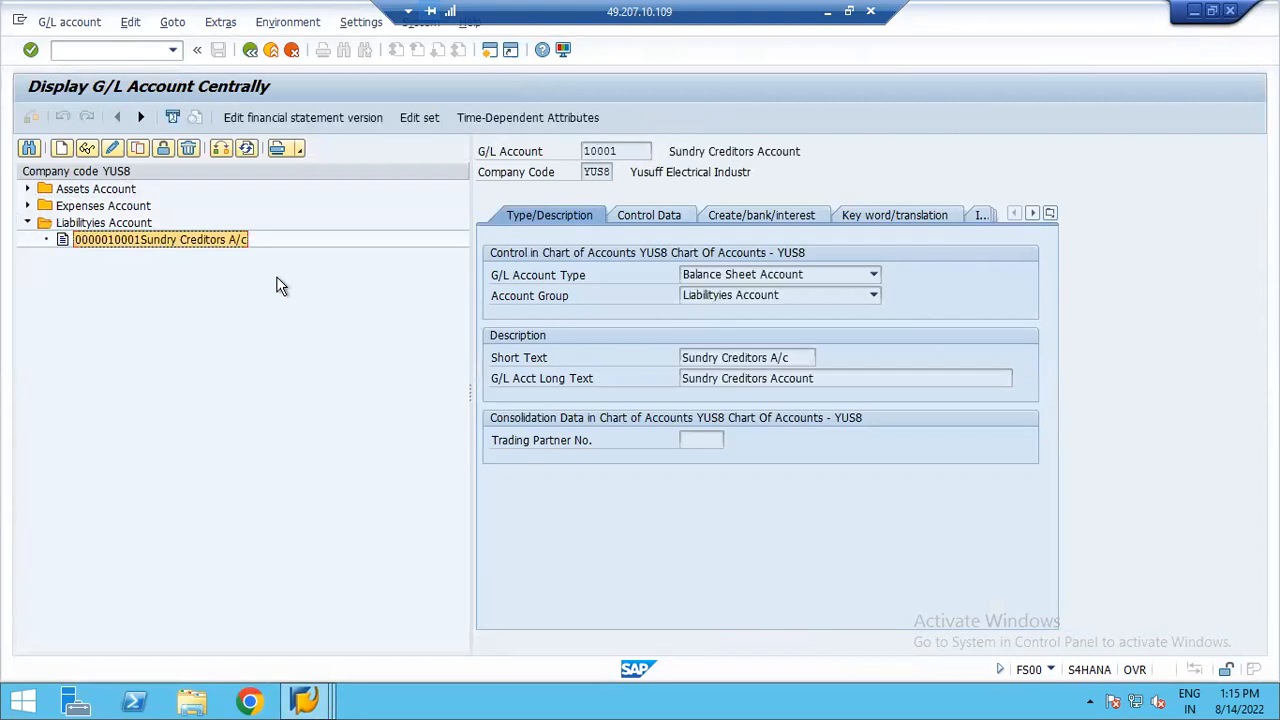
click(112, 150)
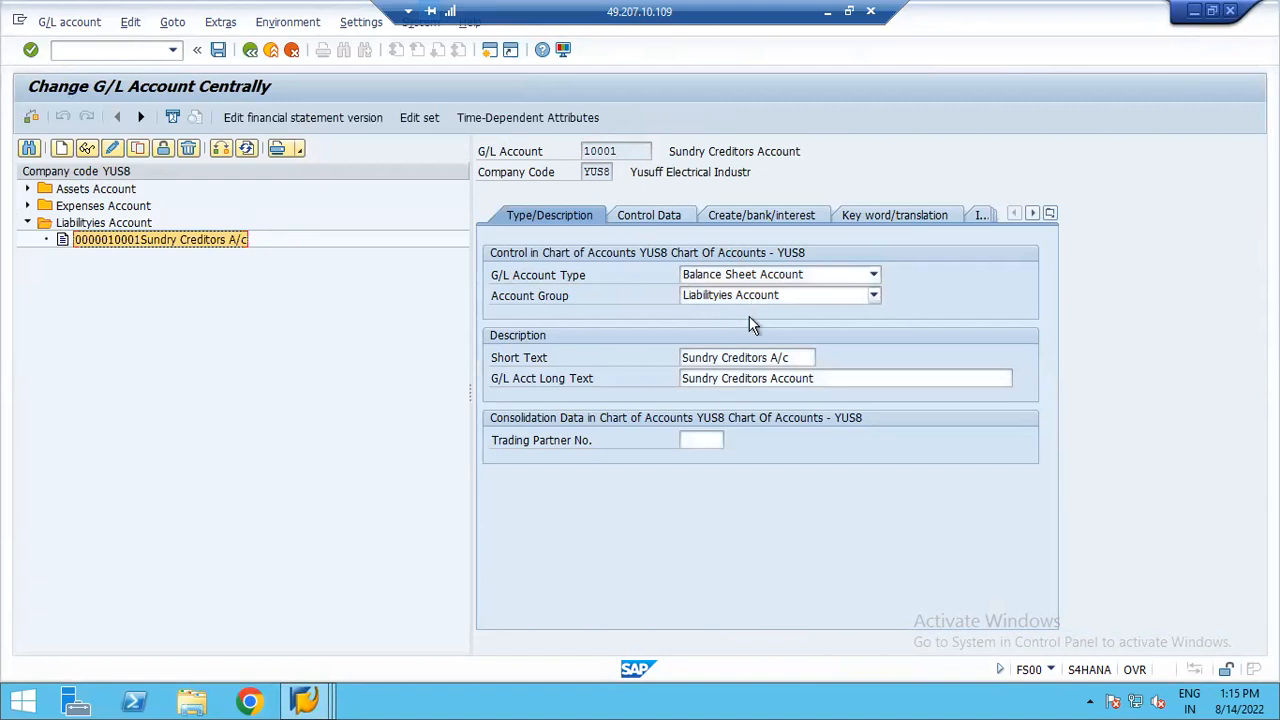
click(655, 215)
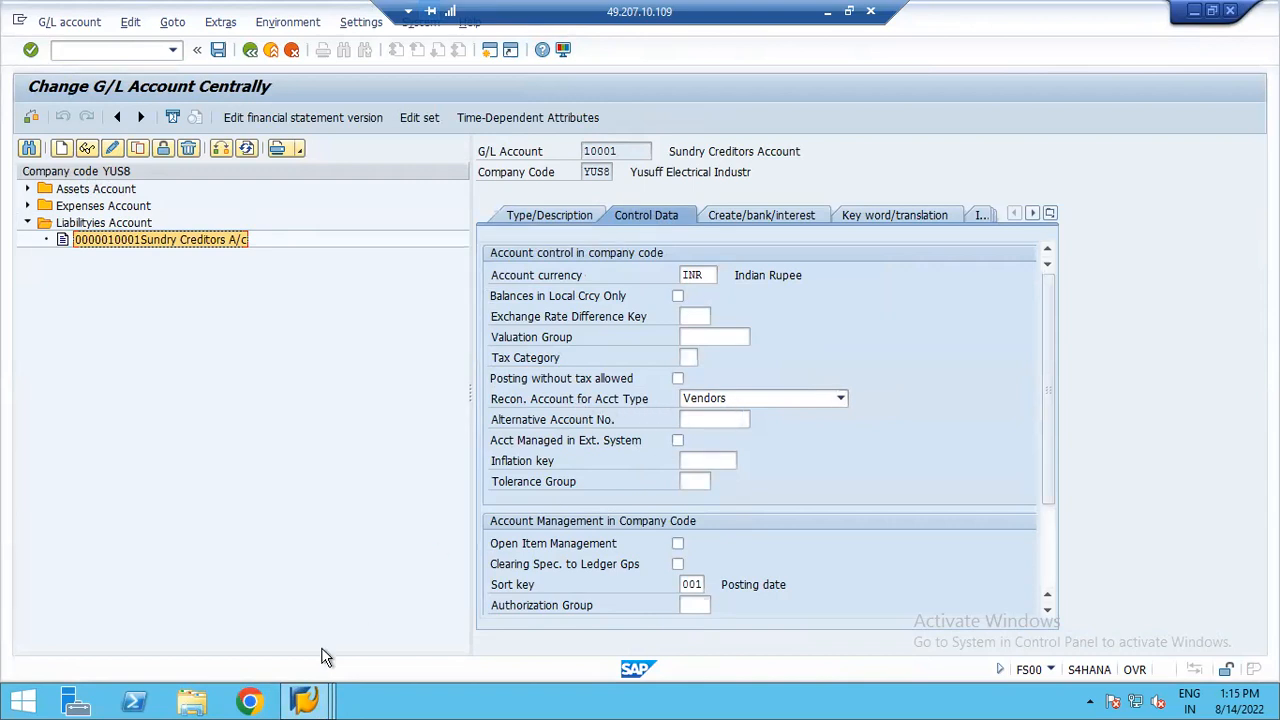
- Return to the organization's Partner w. Vendor Account session and save the business partner again
click(305, 700)
click(342, 623)
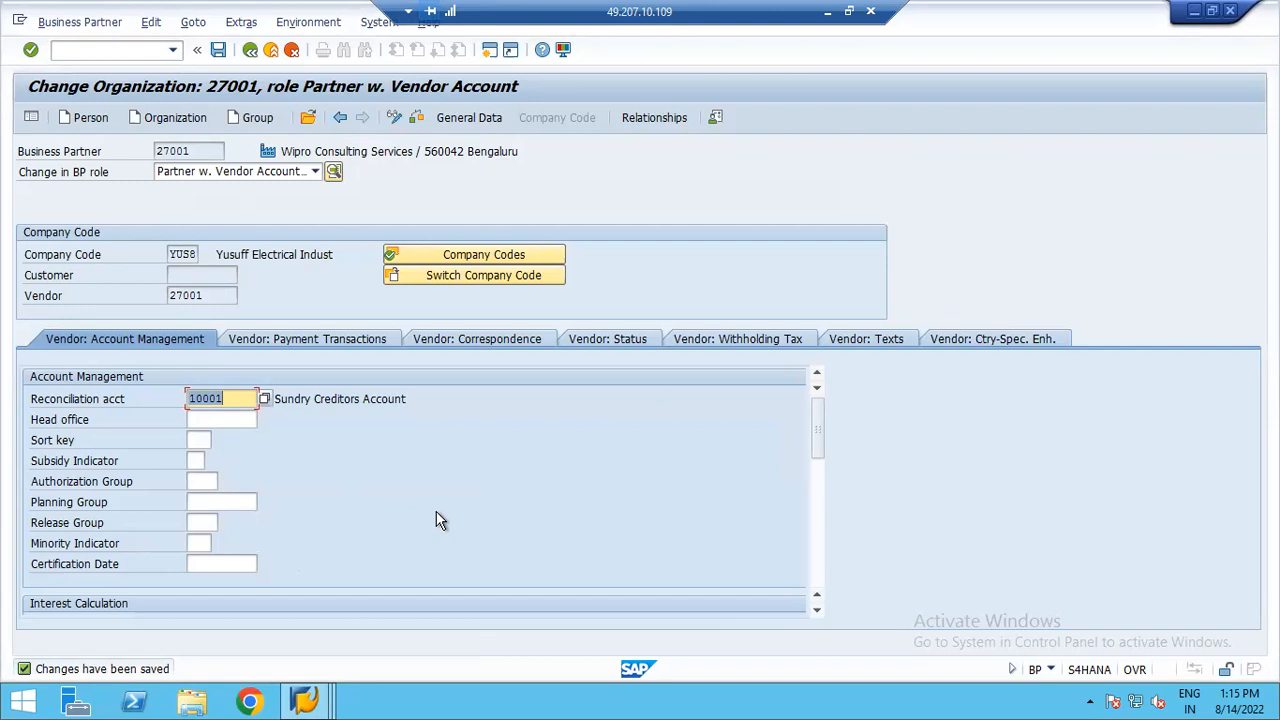
click(218, 52)
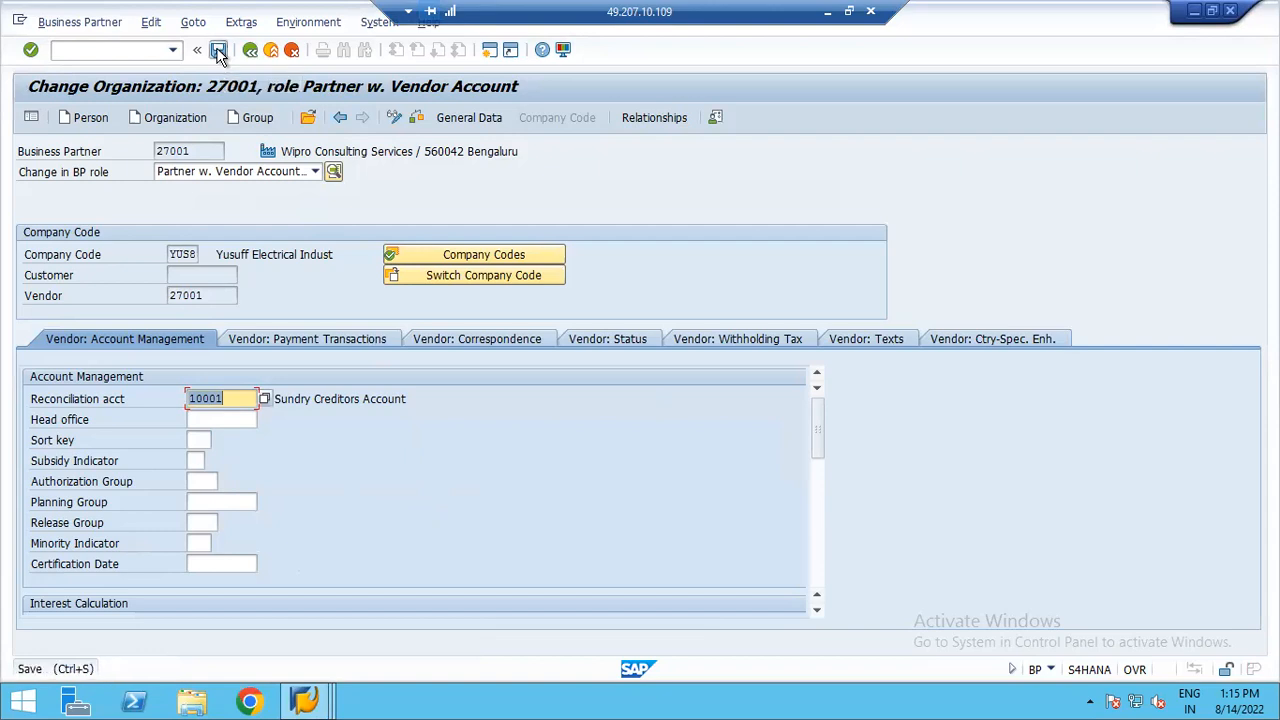